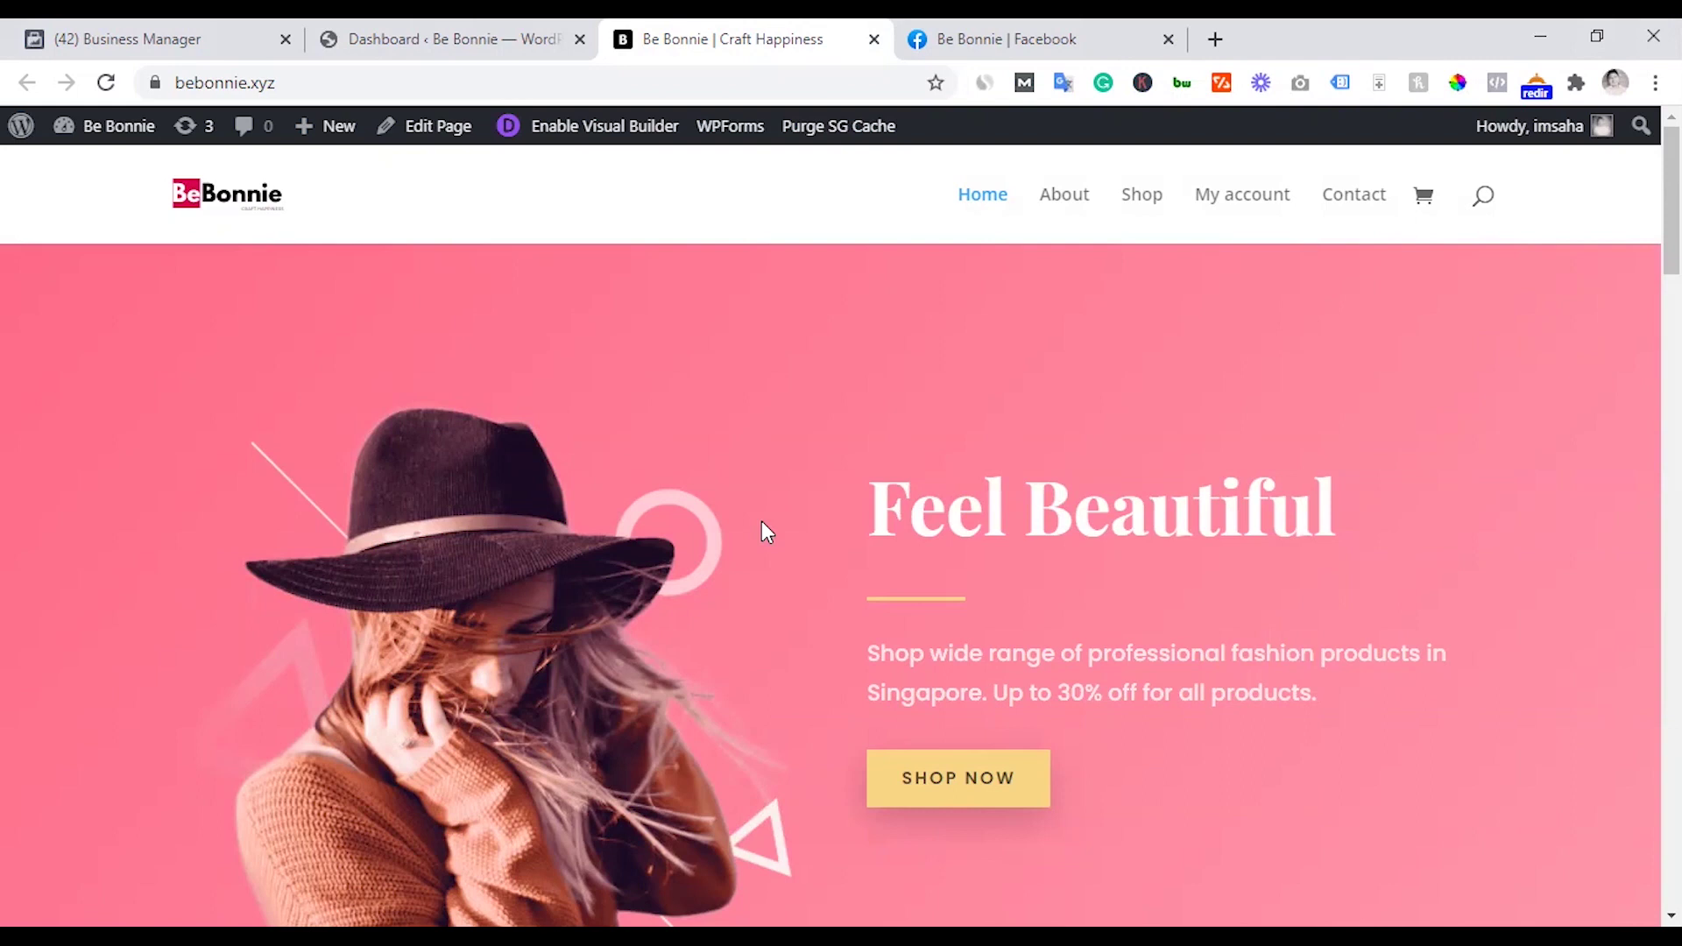
- Open the plugin installer in the Be Bonnie WordPress admin and search for "pixel caff"
click(444, 22)
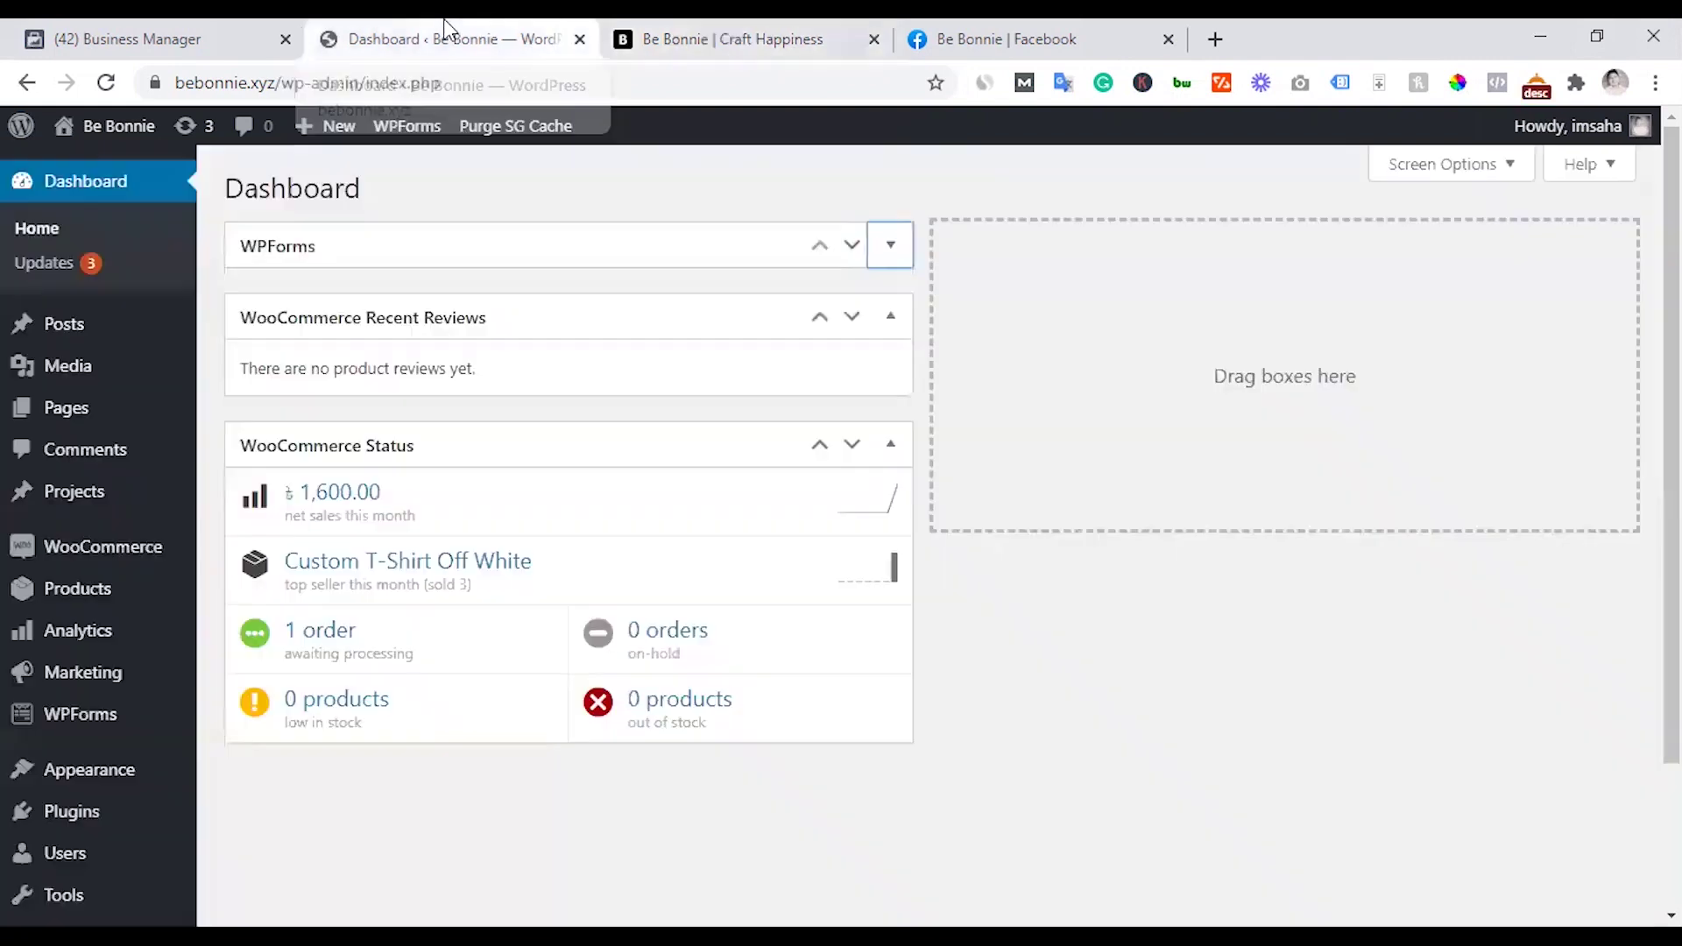
click(731, 23)
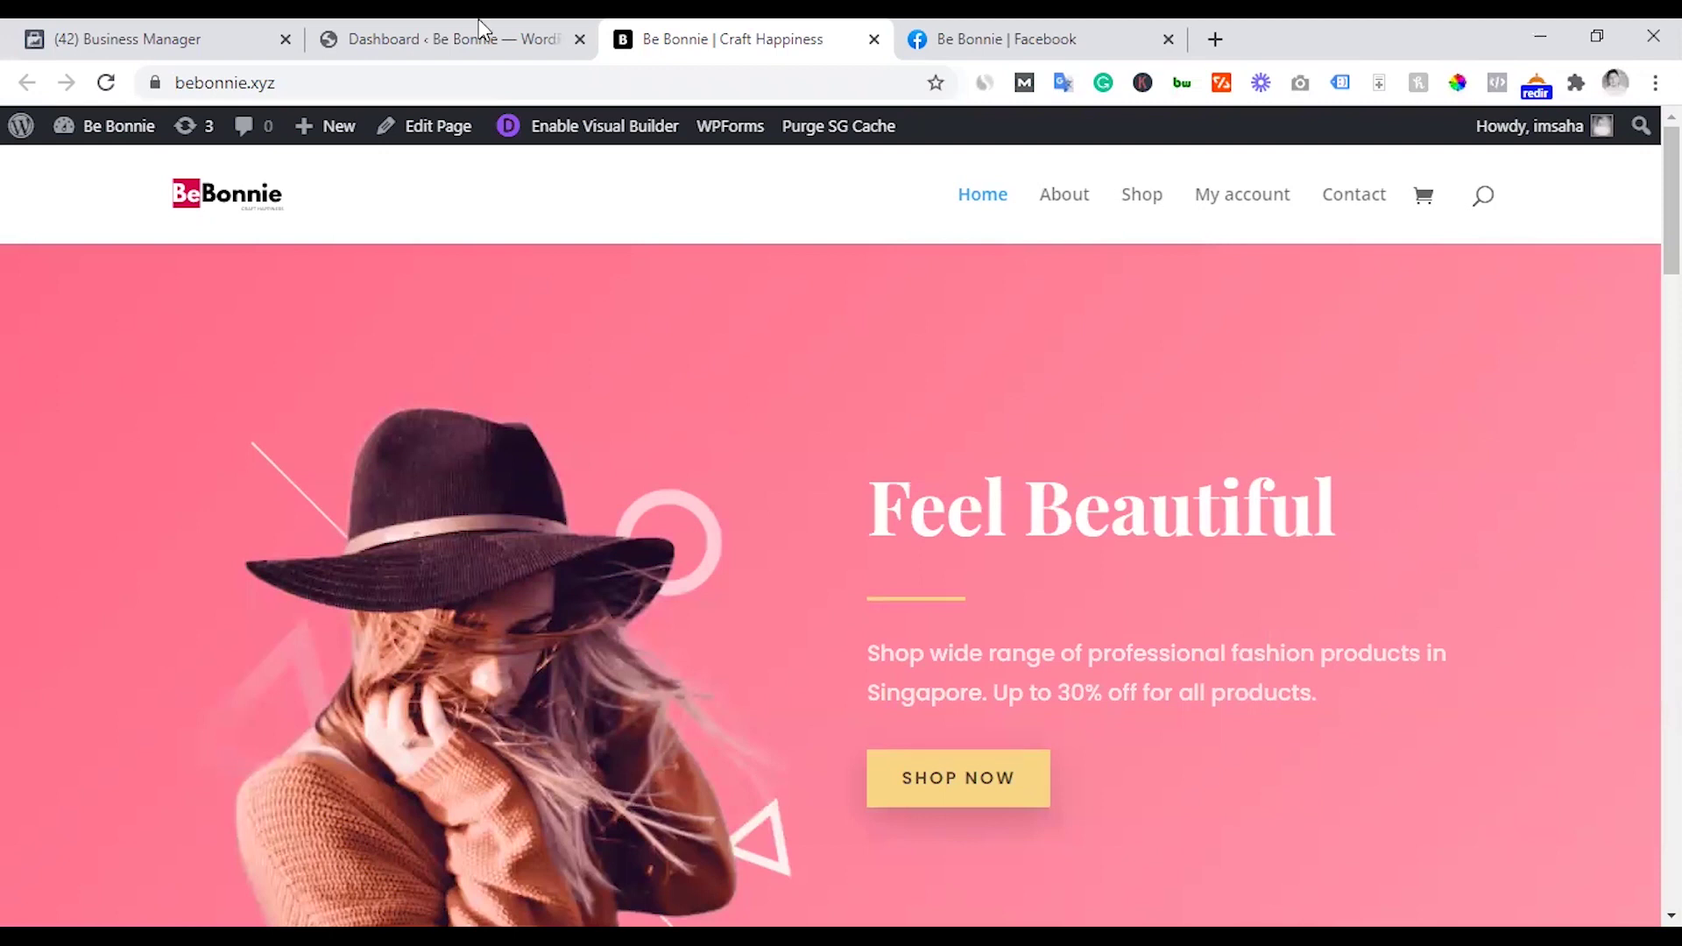
click(456, 18)
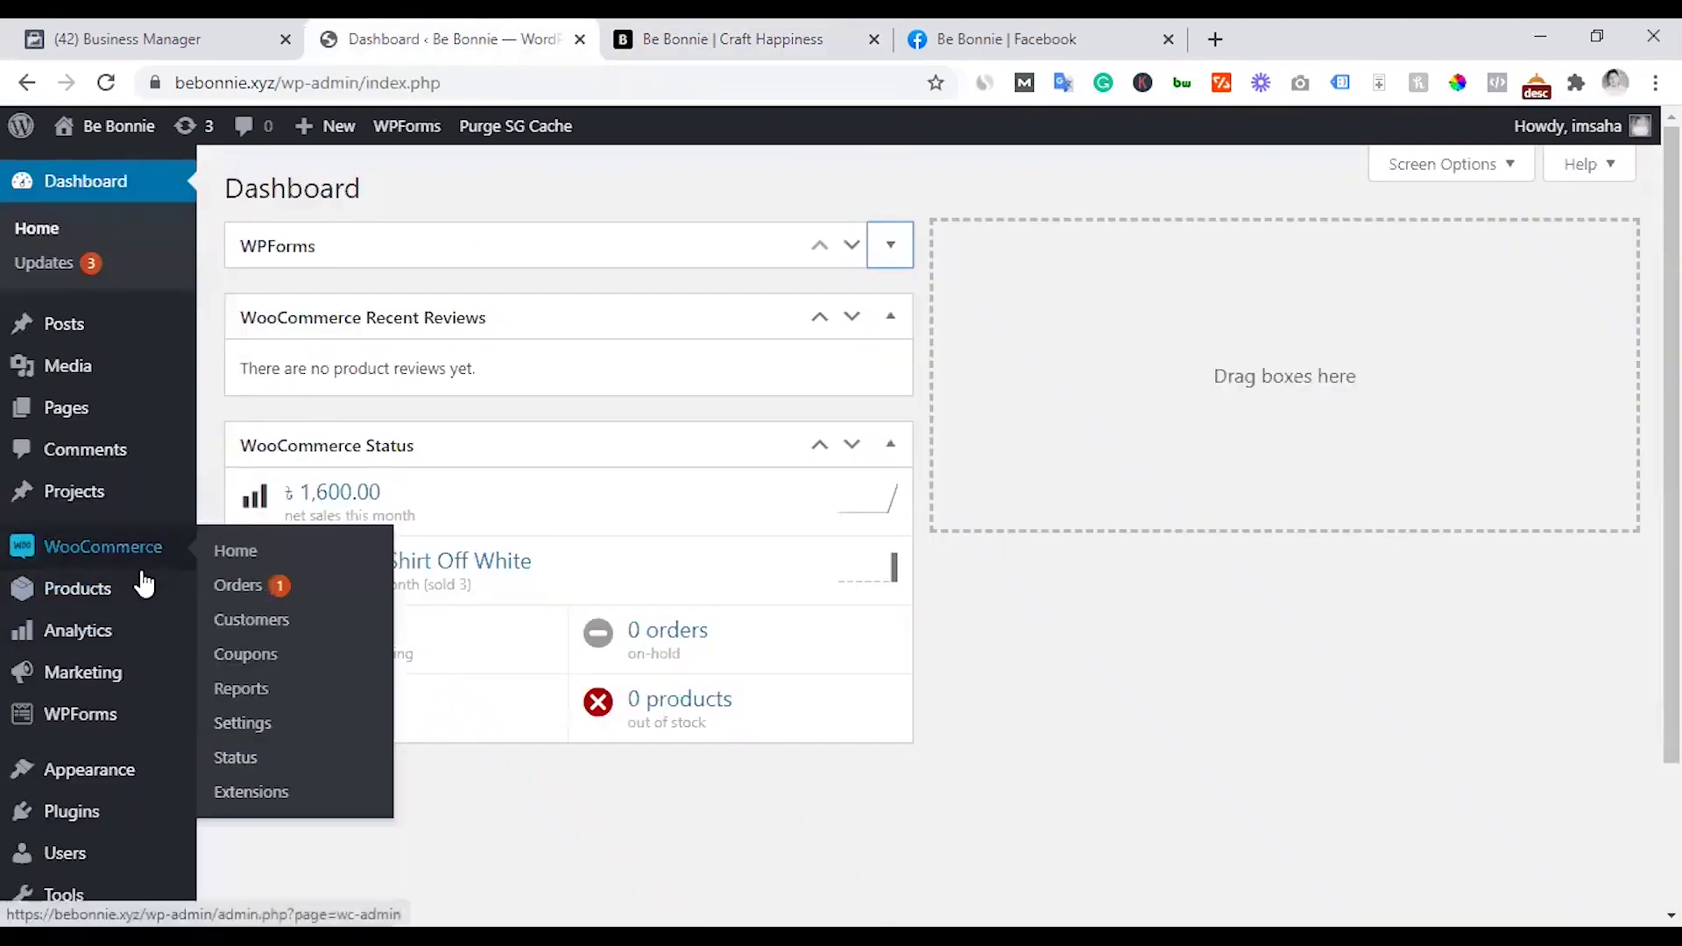
mouse_move(135, 806)
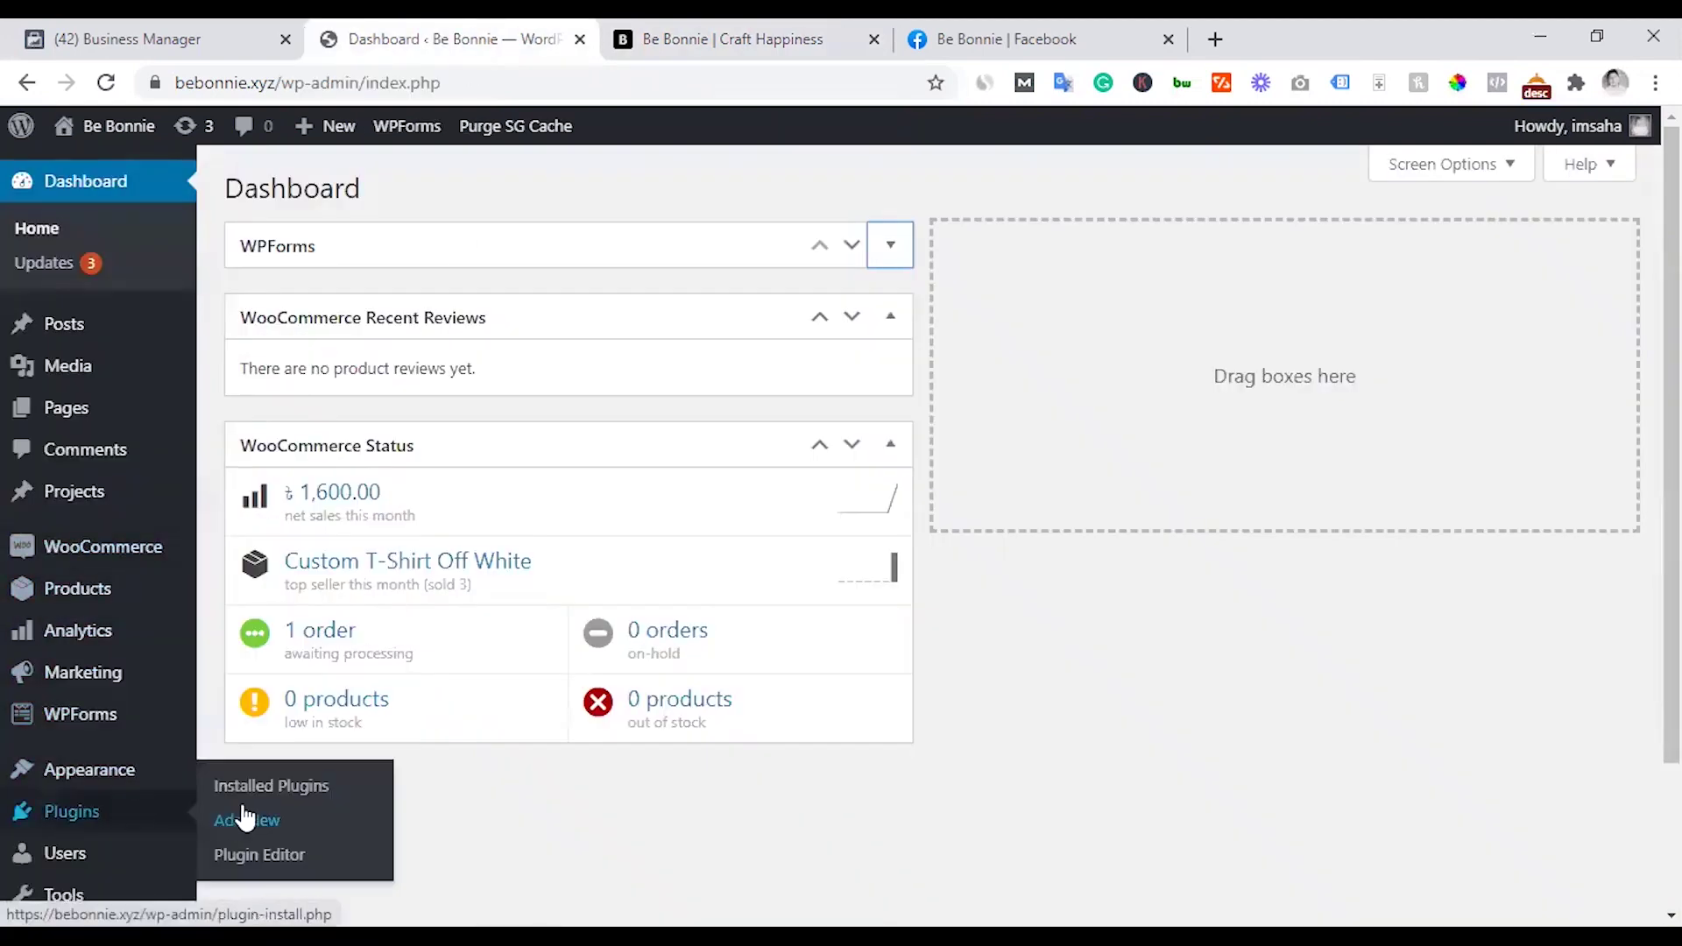
click(245, 819)
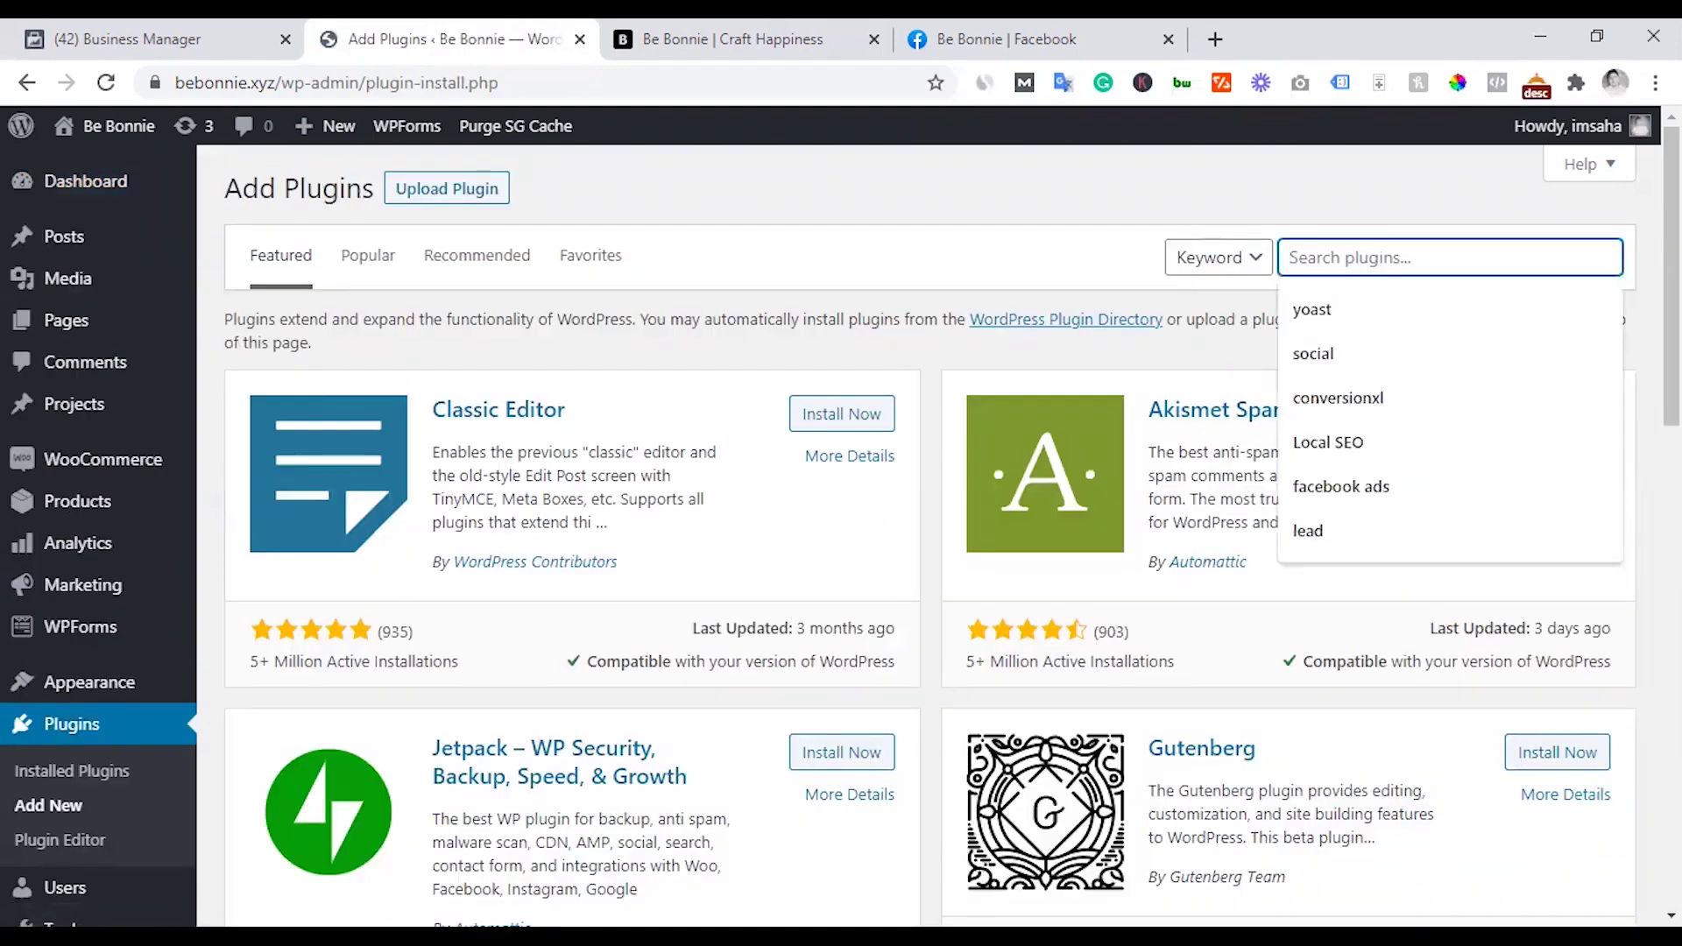
text(pixel caff)
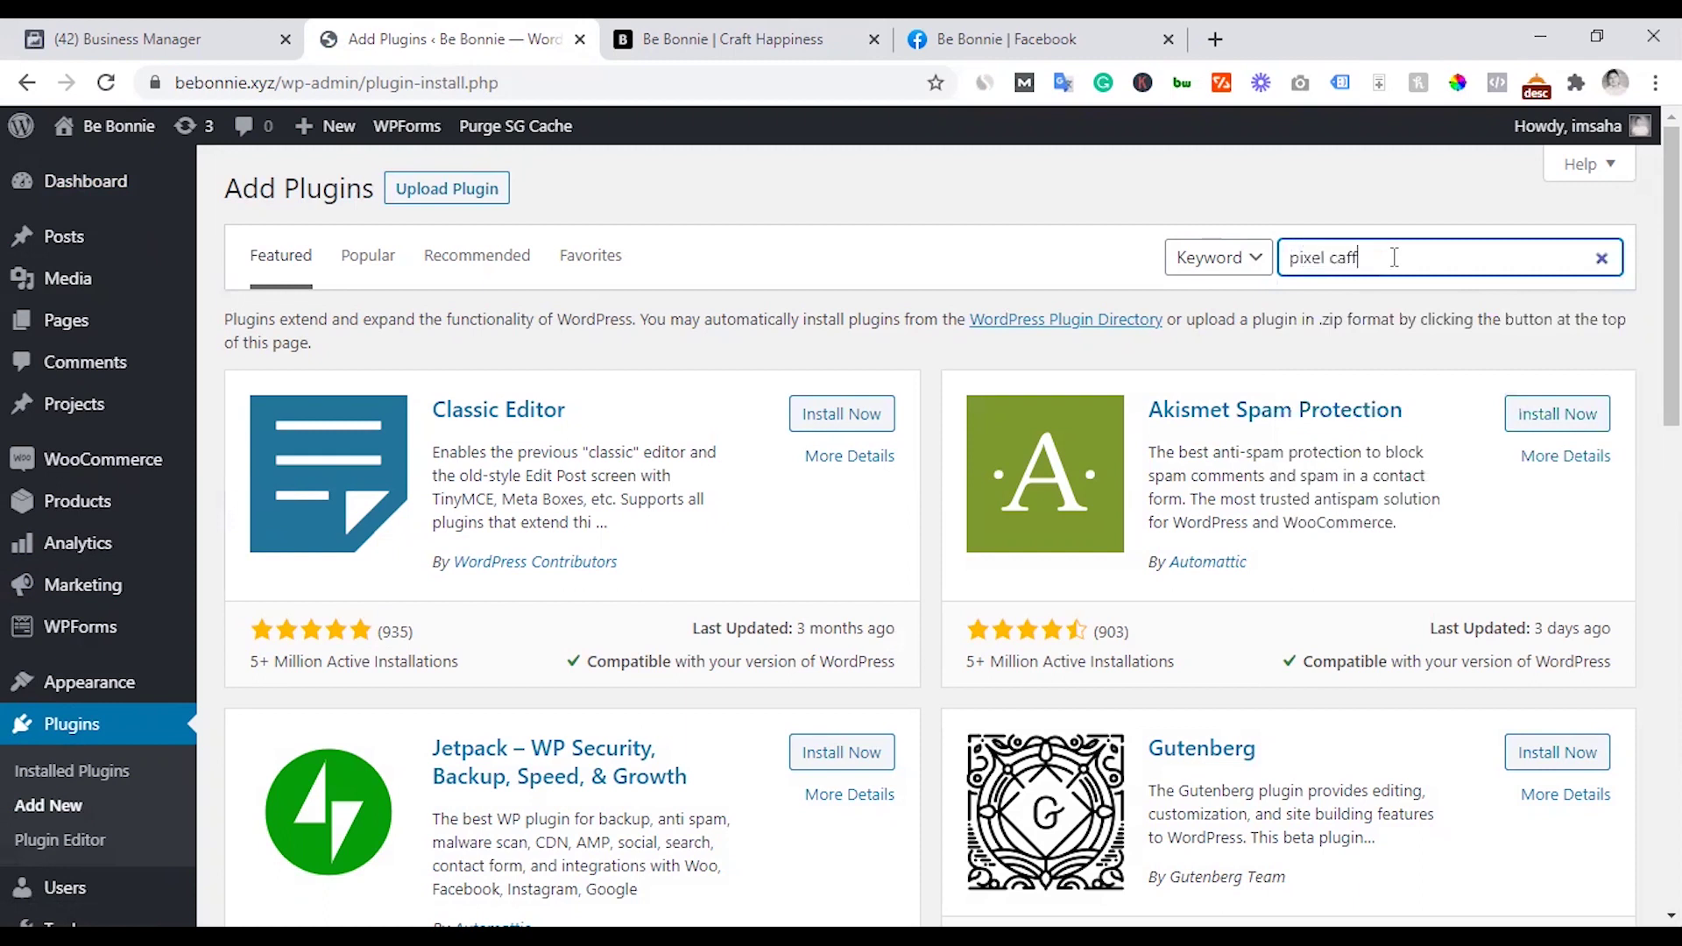
- Install and activate the Pixel Caffeine plugin by AdEspresso
scroll(503, 761, down, 1)
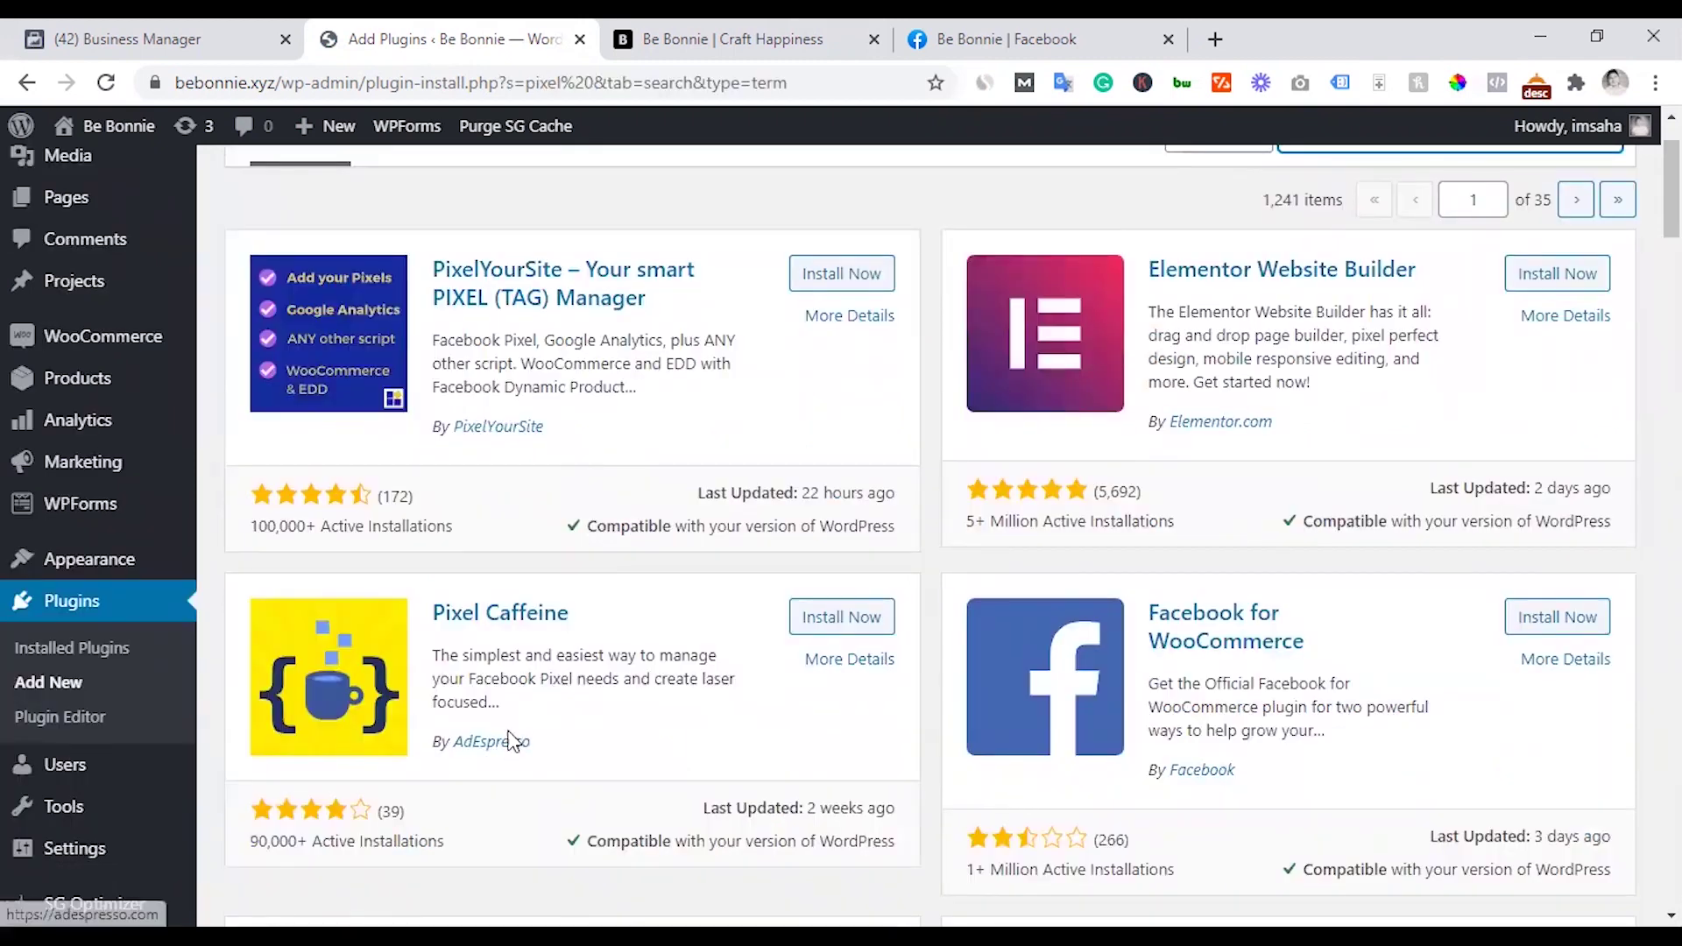
click(839, 622)
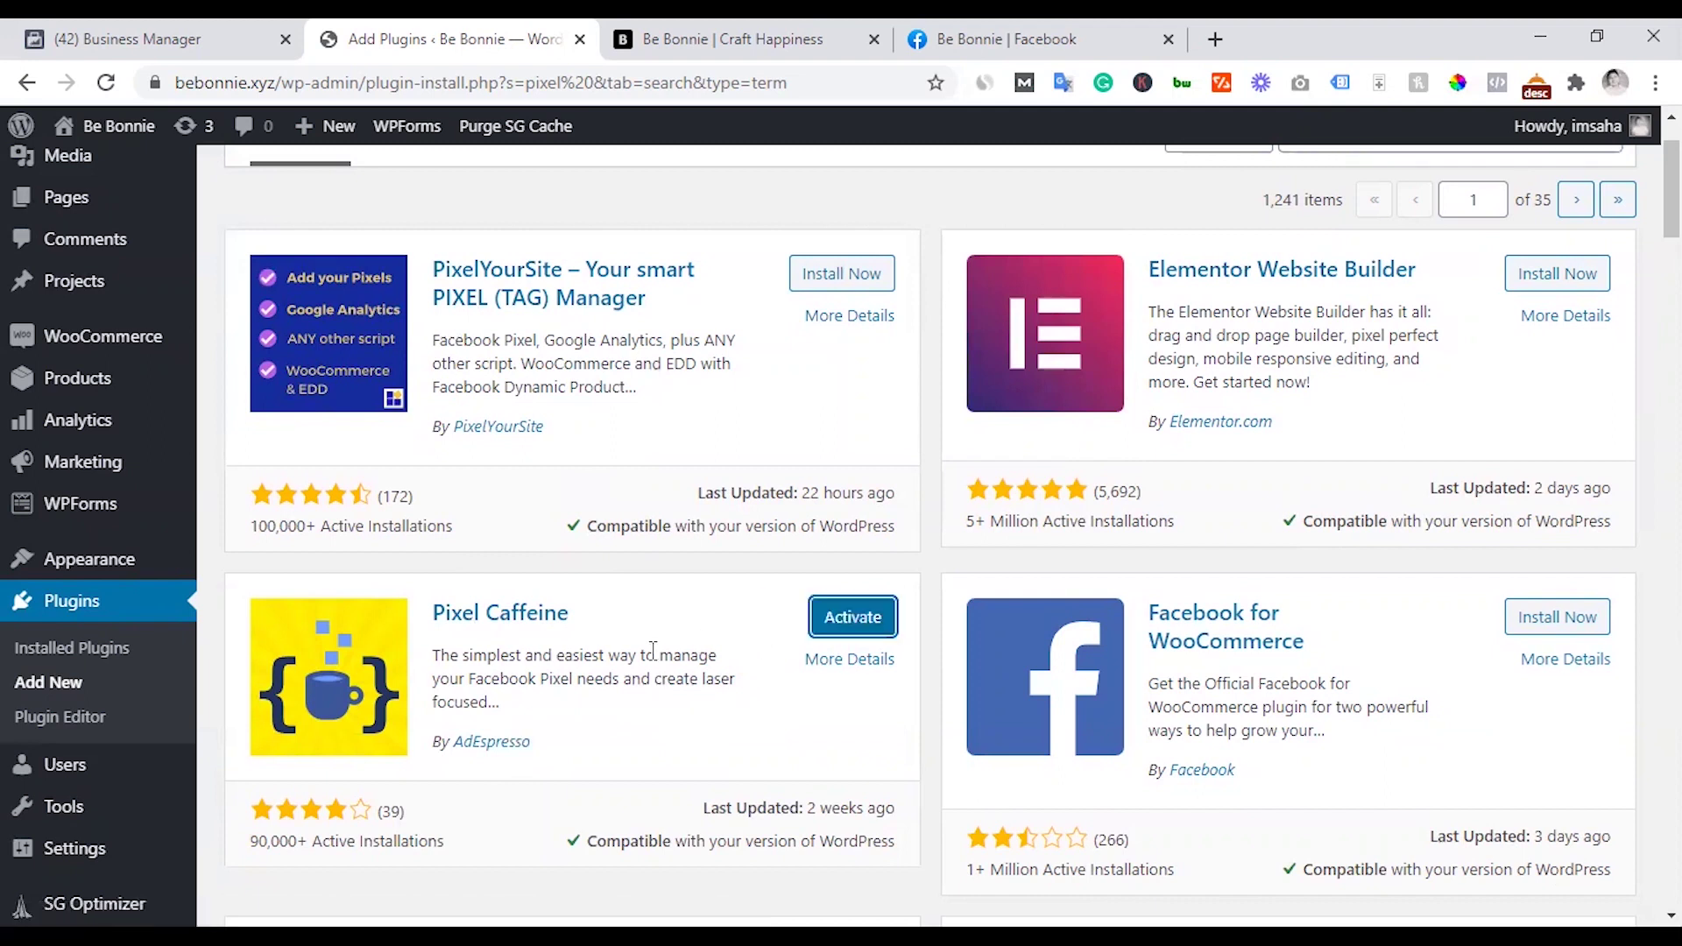
click(836, 627)
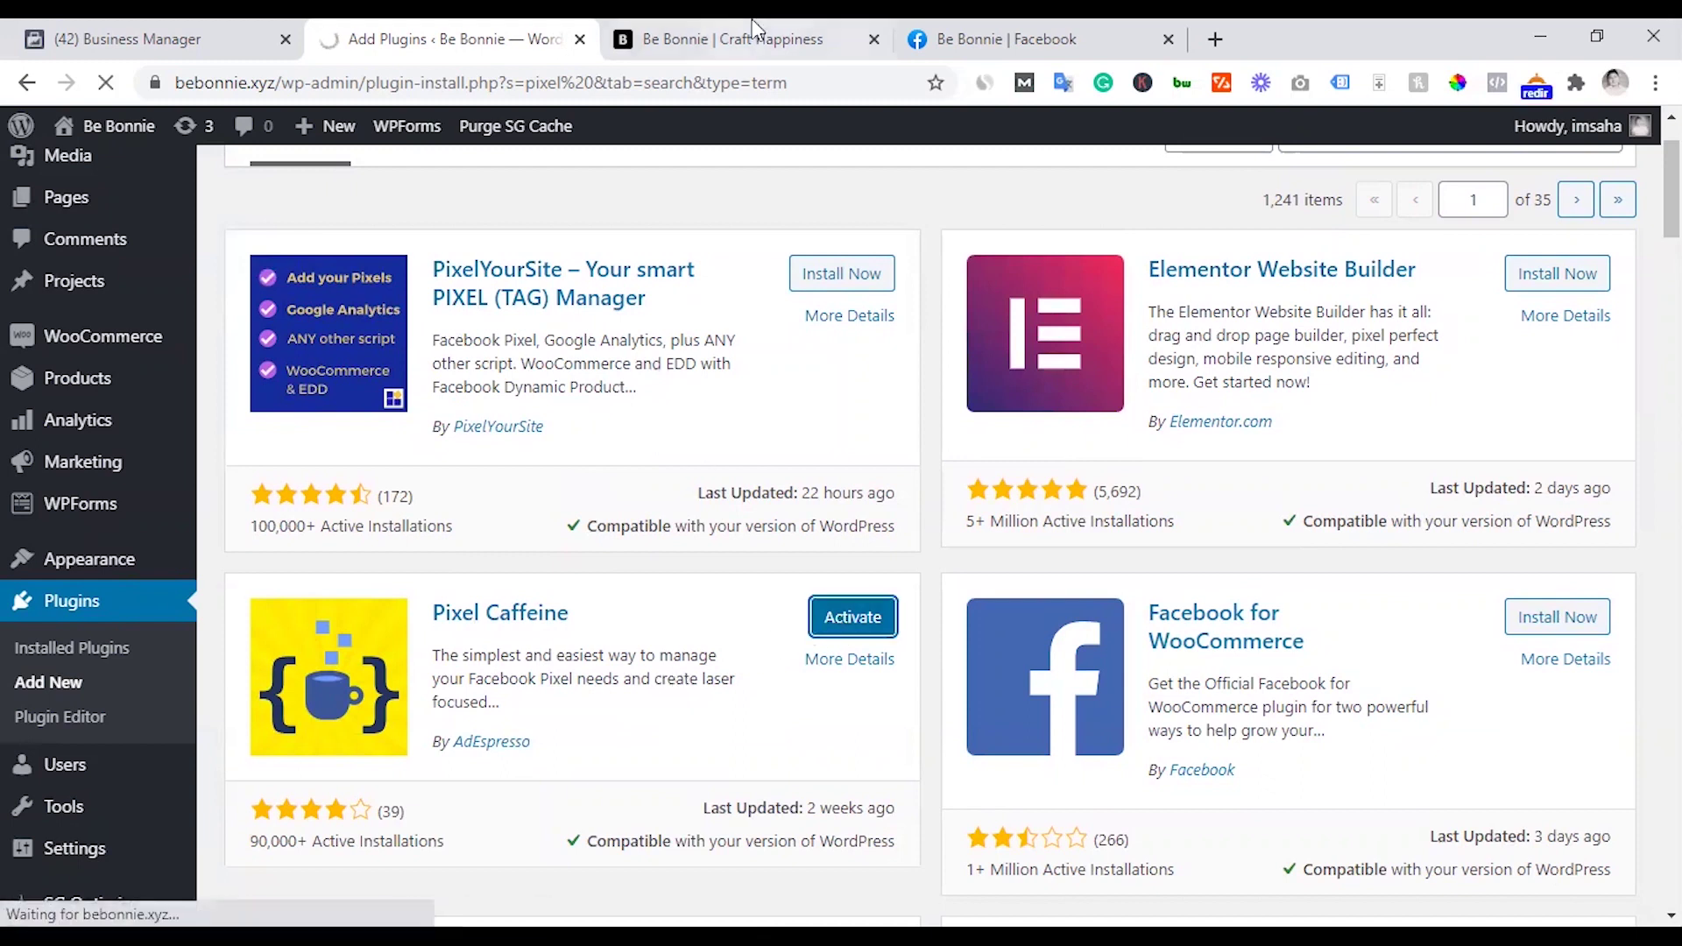
- Check the Be Bonnie storefront home page for a Facebook pixel with the pixel-checking browser extension
click(751, 26)
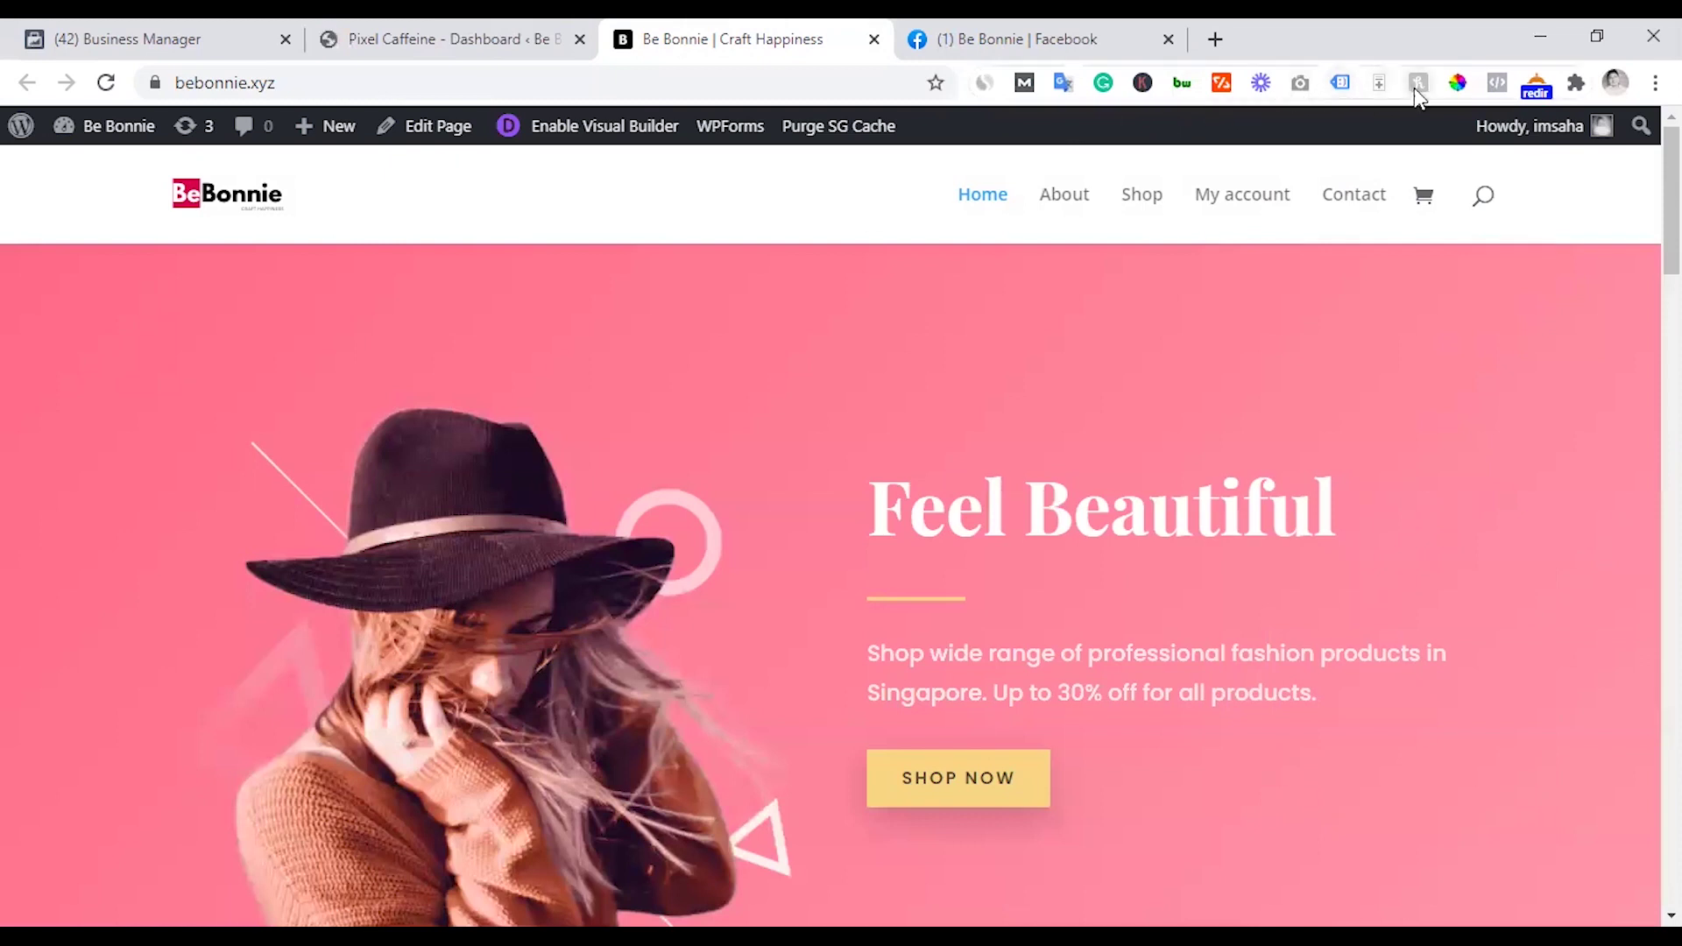
click(1497, 83)
click(58, 152)
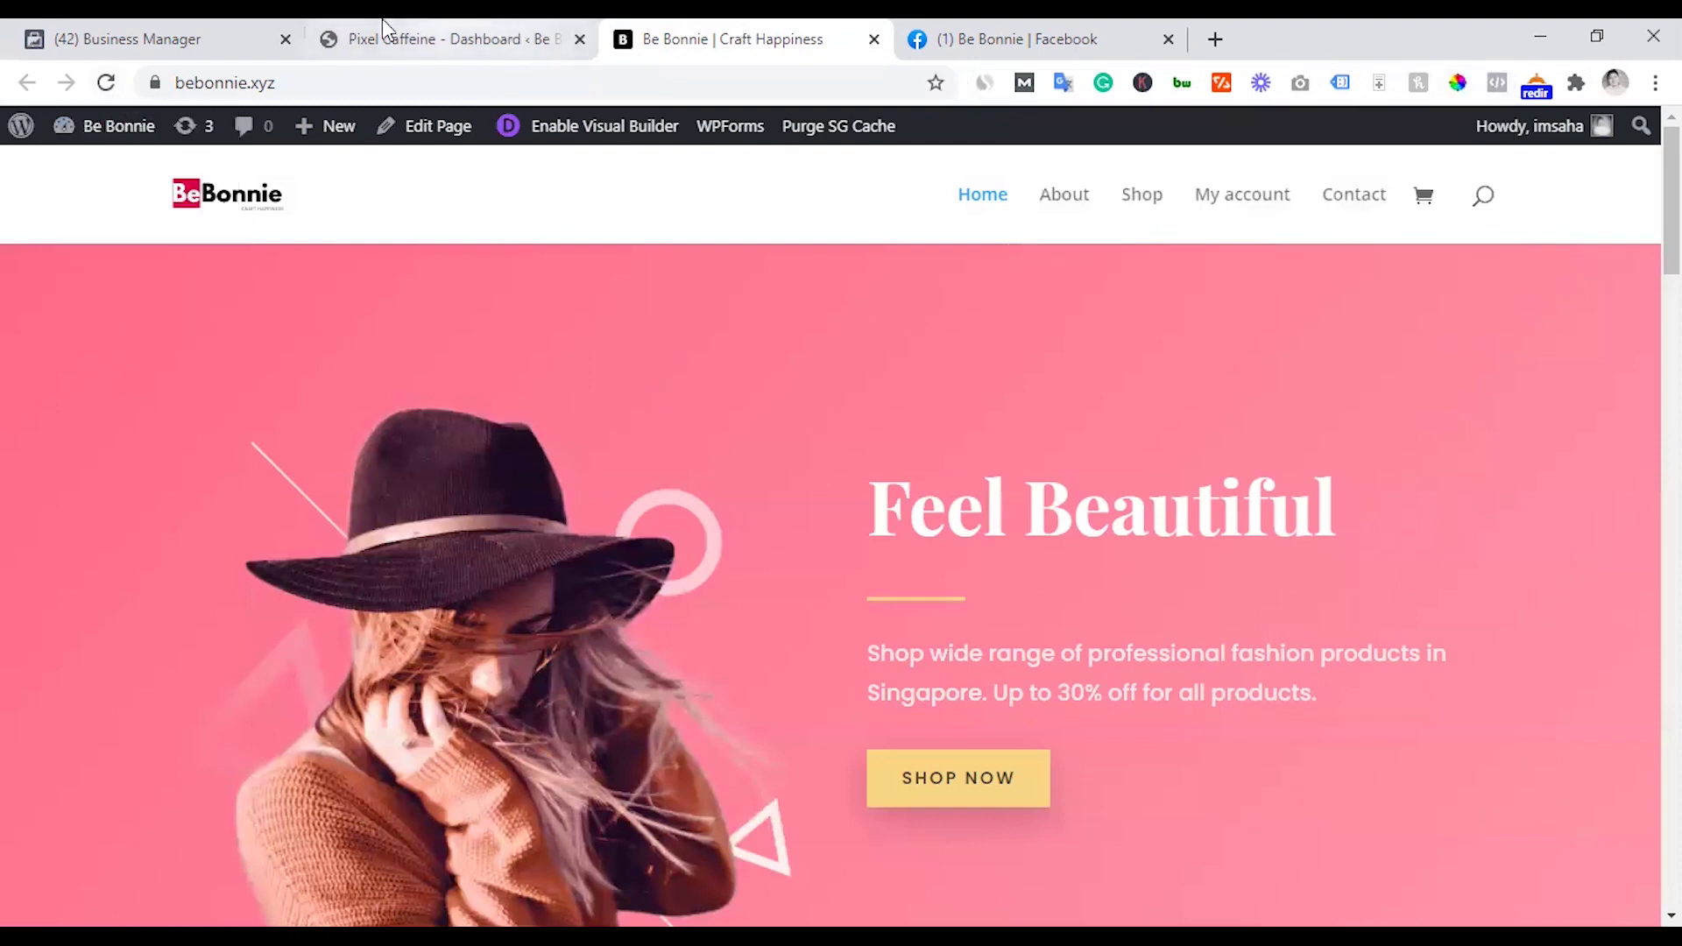
- Open Events Manager in Facebook Business Manager, and open Pixel Caffeine's General Settings in the WordPress admin
click(251, 28)
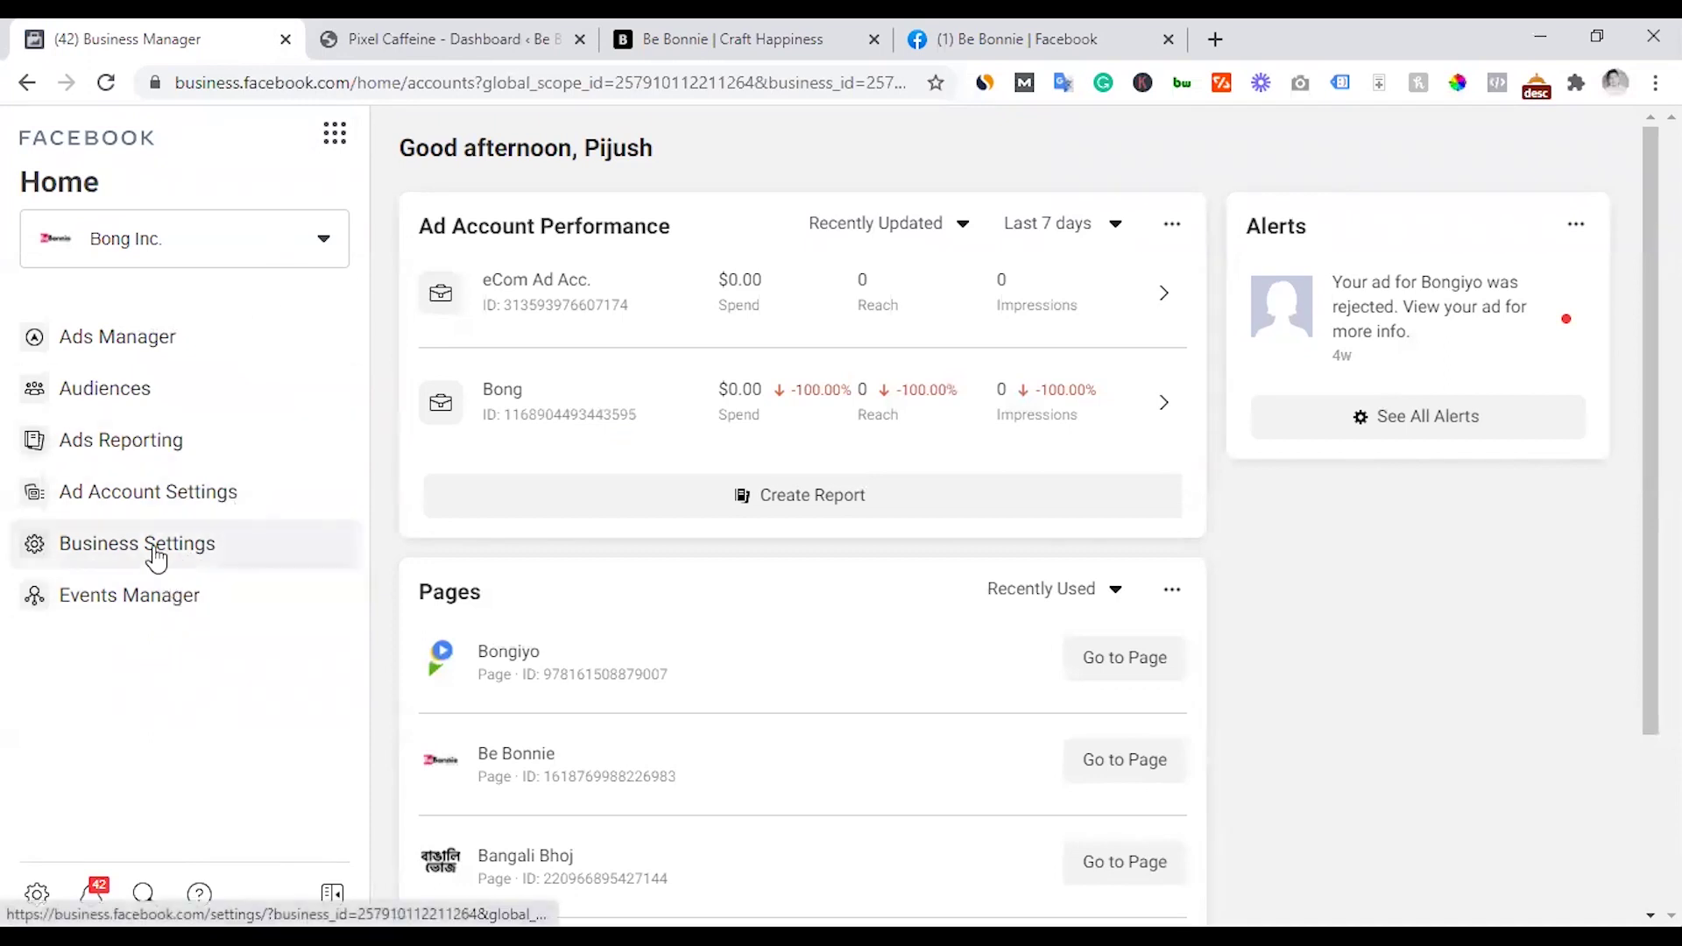
click(149, 597)
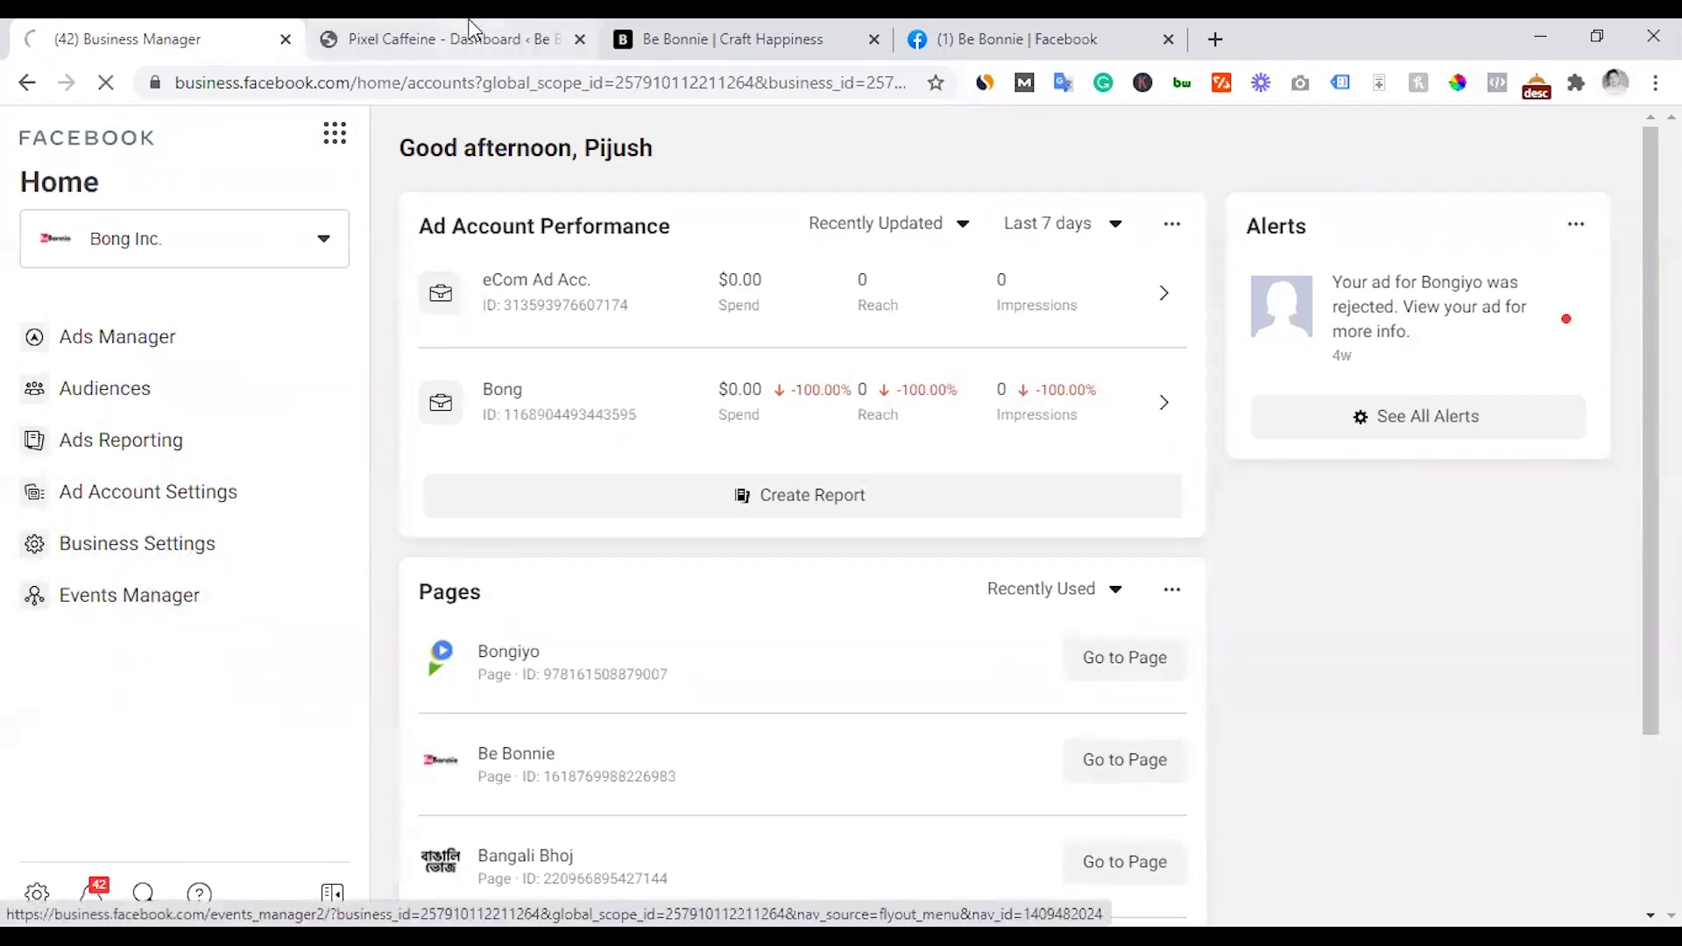
click(470, 28)
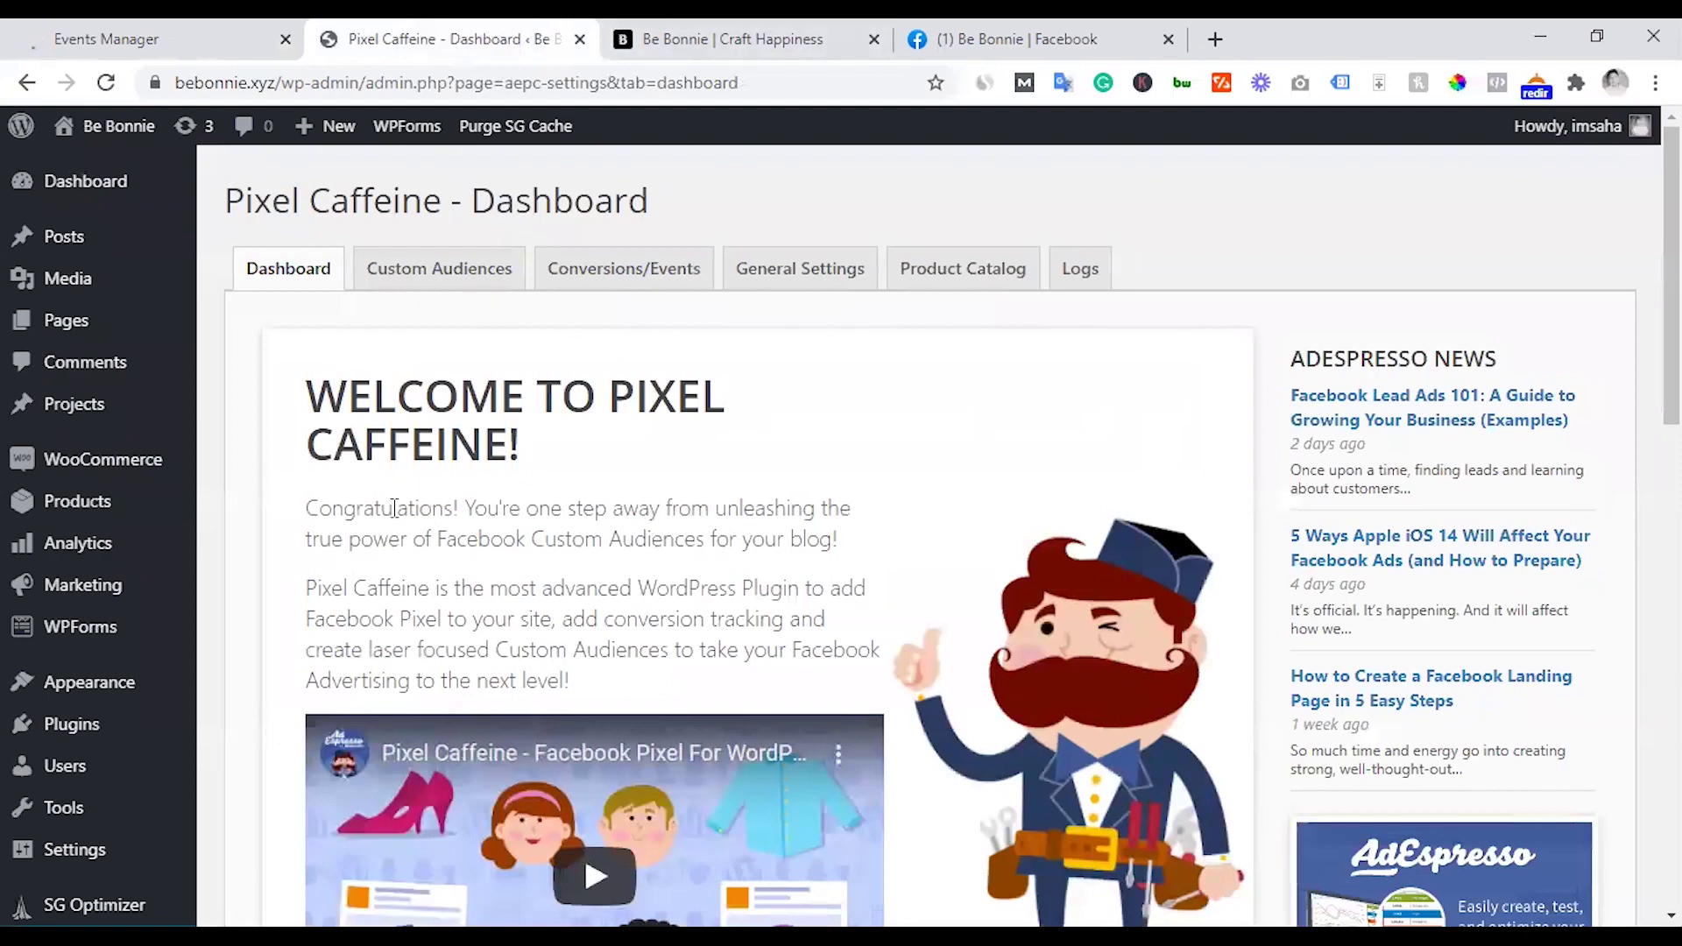
scroll(306, 506, down, 15)
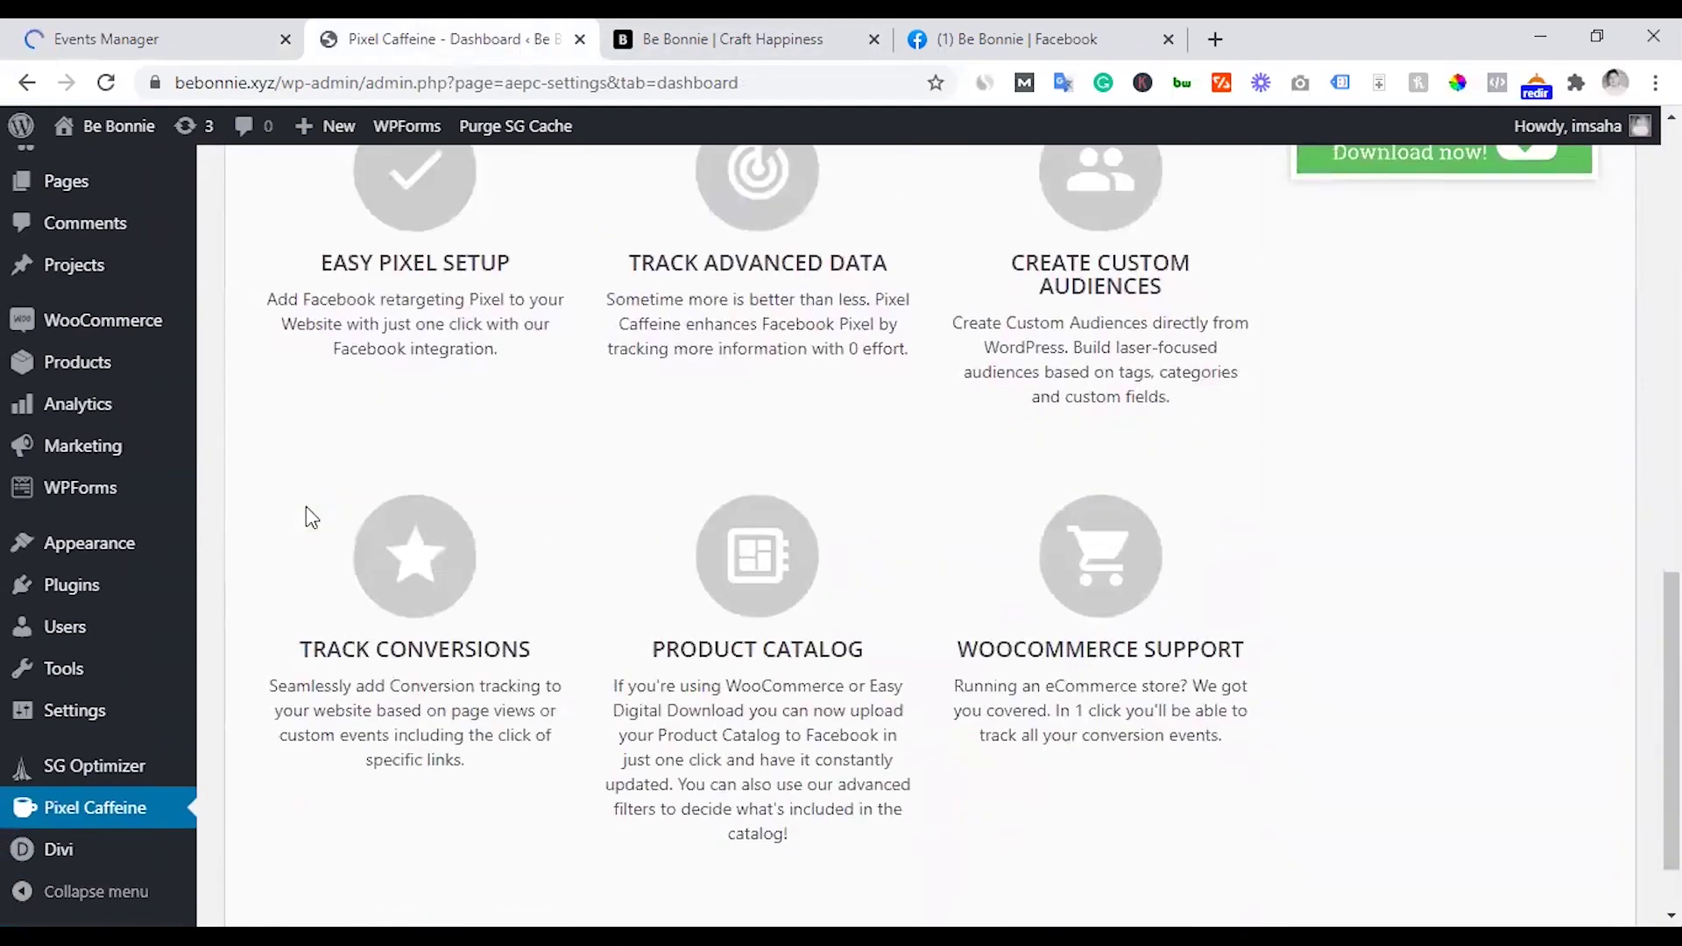
scroll(306, 512, up, 15)
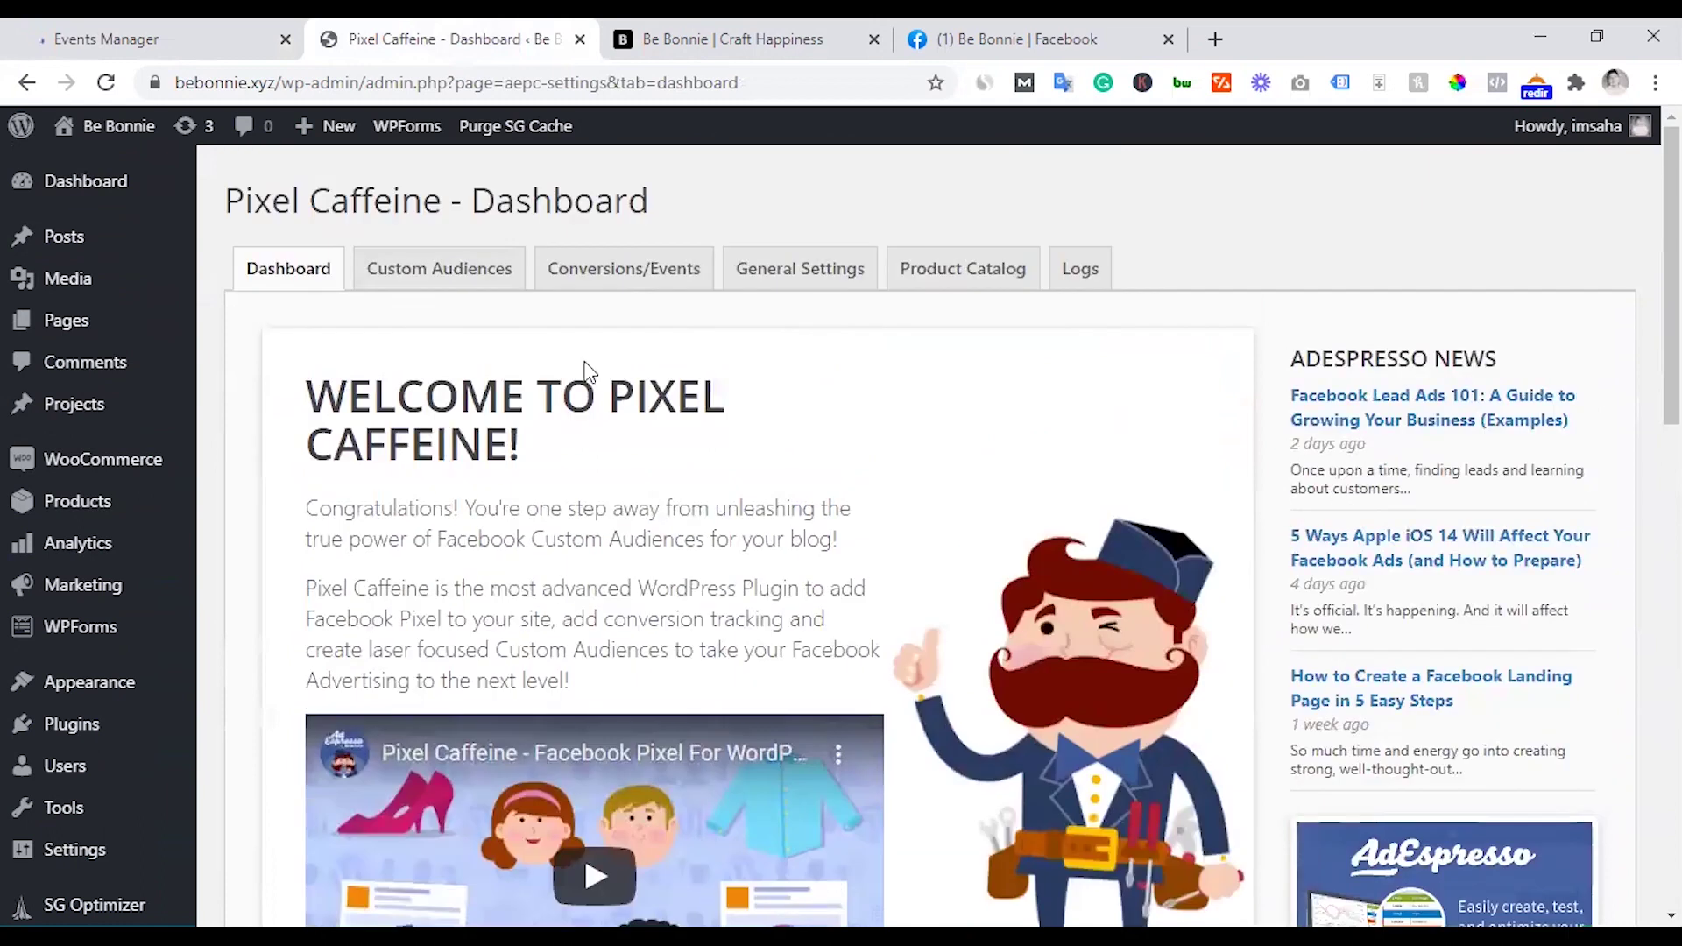
click(802, 270)
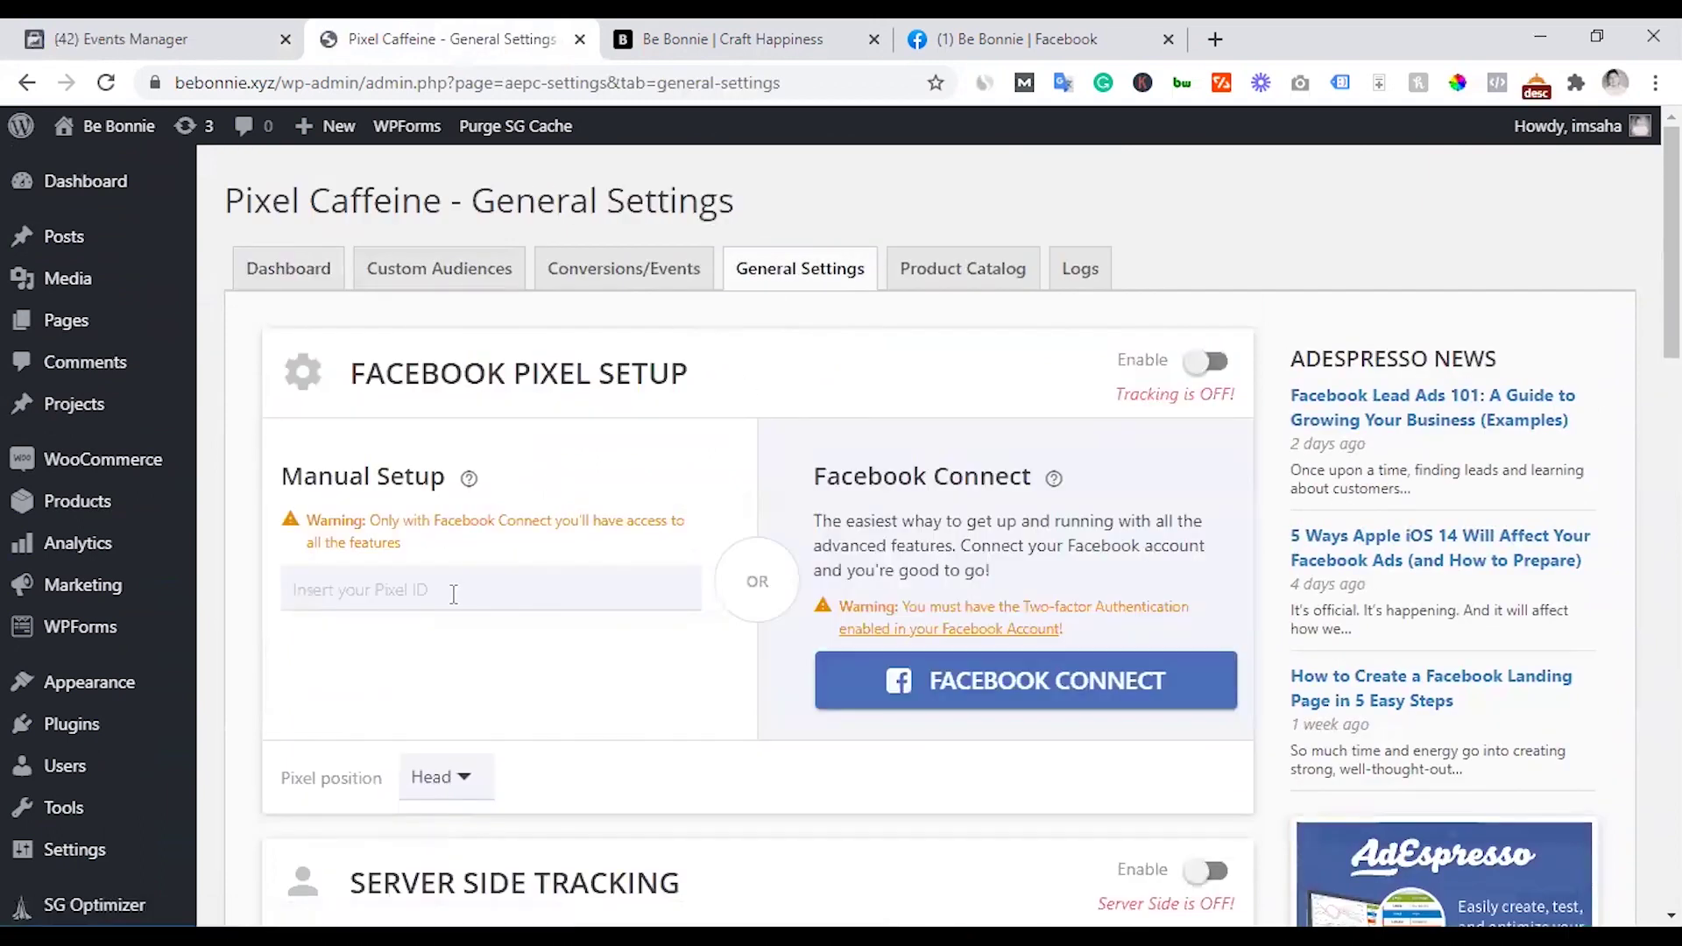
- In Facebook Events Manager, select the eCom Pixel data source and copy its pixel ID
click(236, 41)
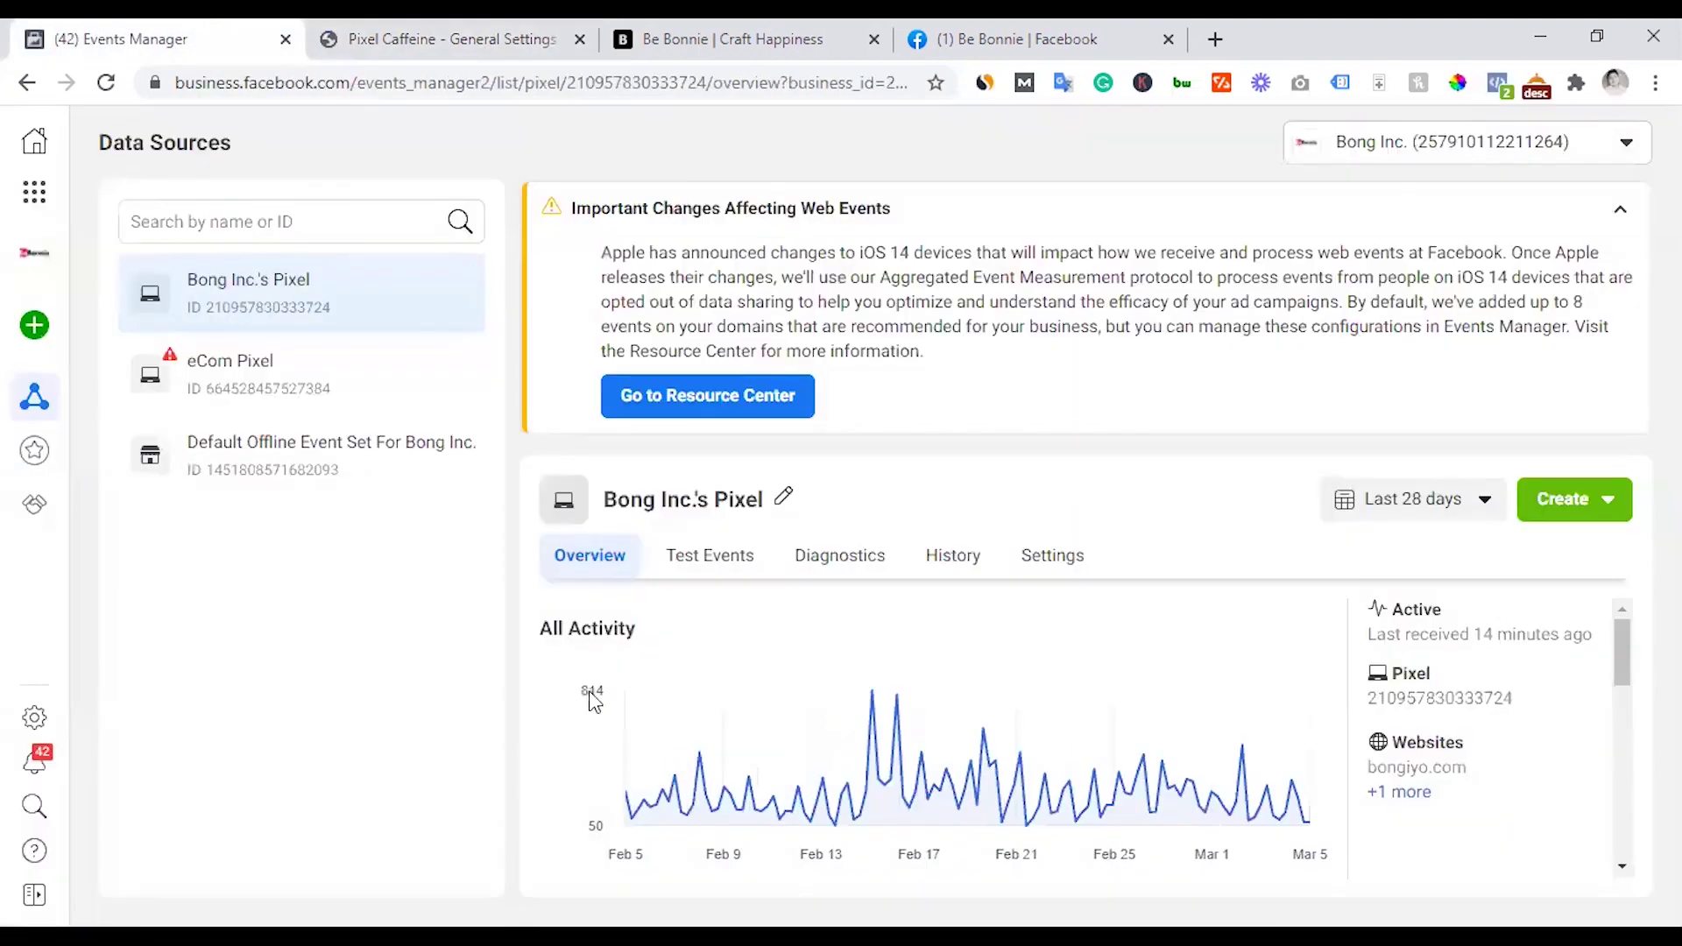
click(302, 386)
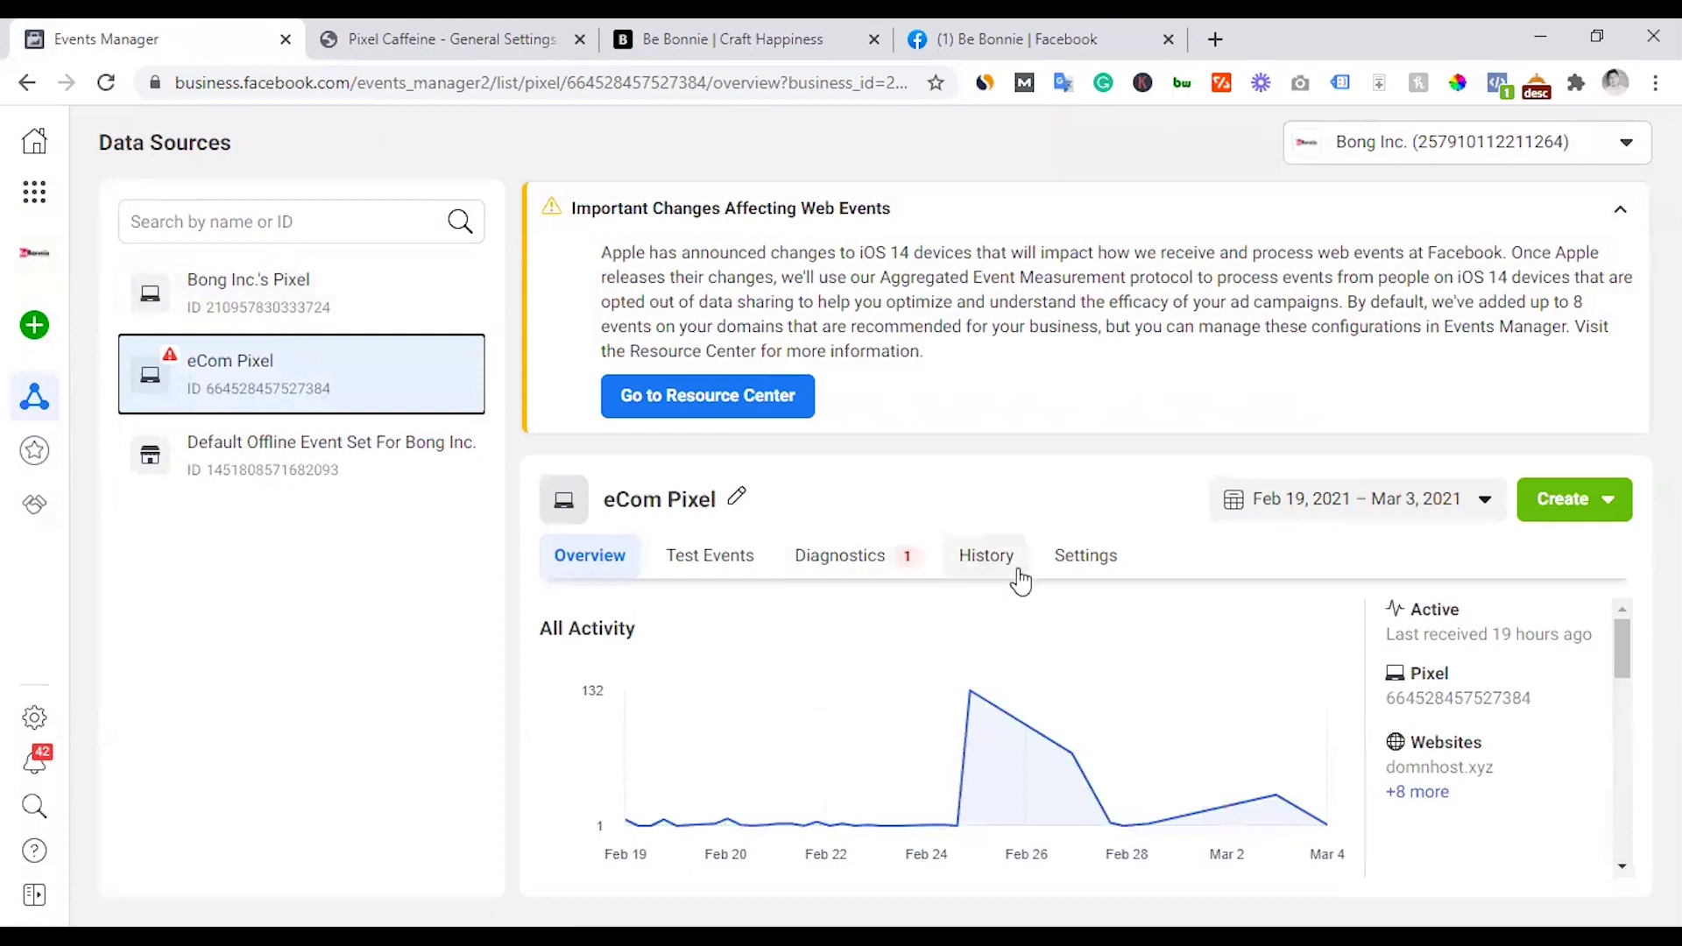
click(1428, 701)
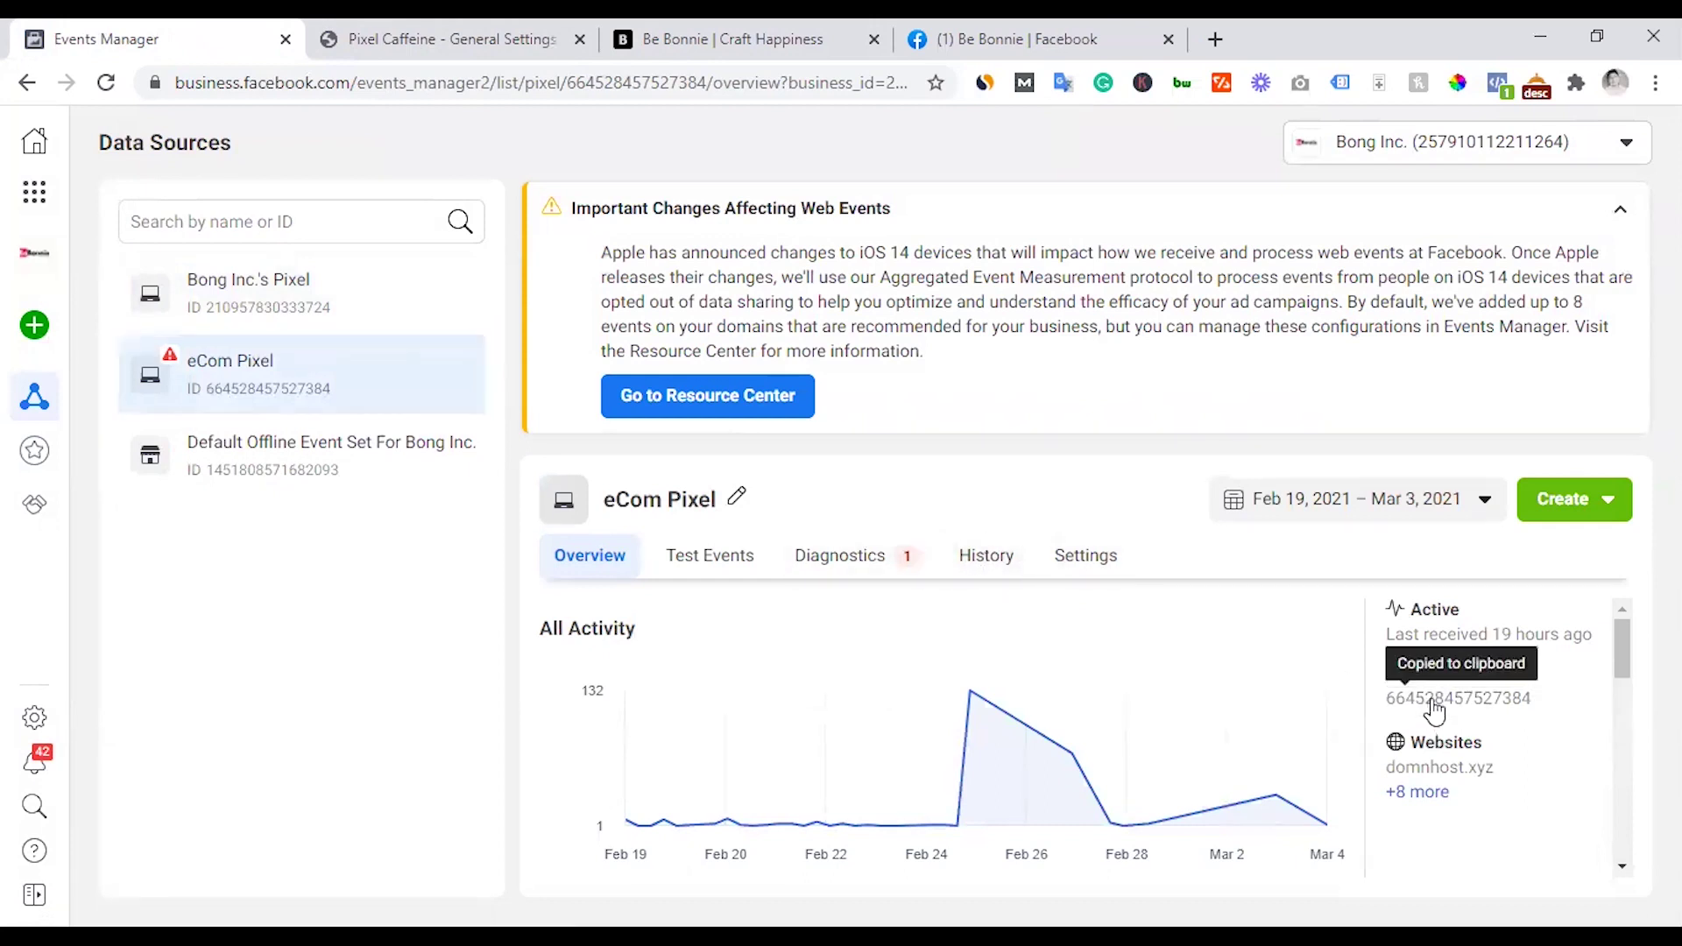
- Paste the eCom Pixel's ID into Pixel Caffeine's manual setup and enable Facebook pixel tracking
click(433, 19)
click(409, 574)
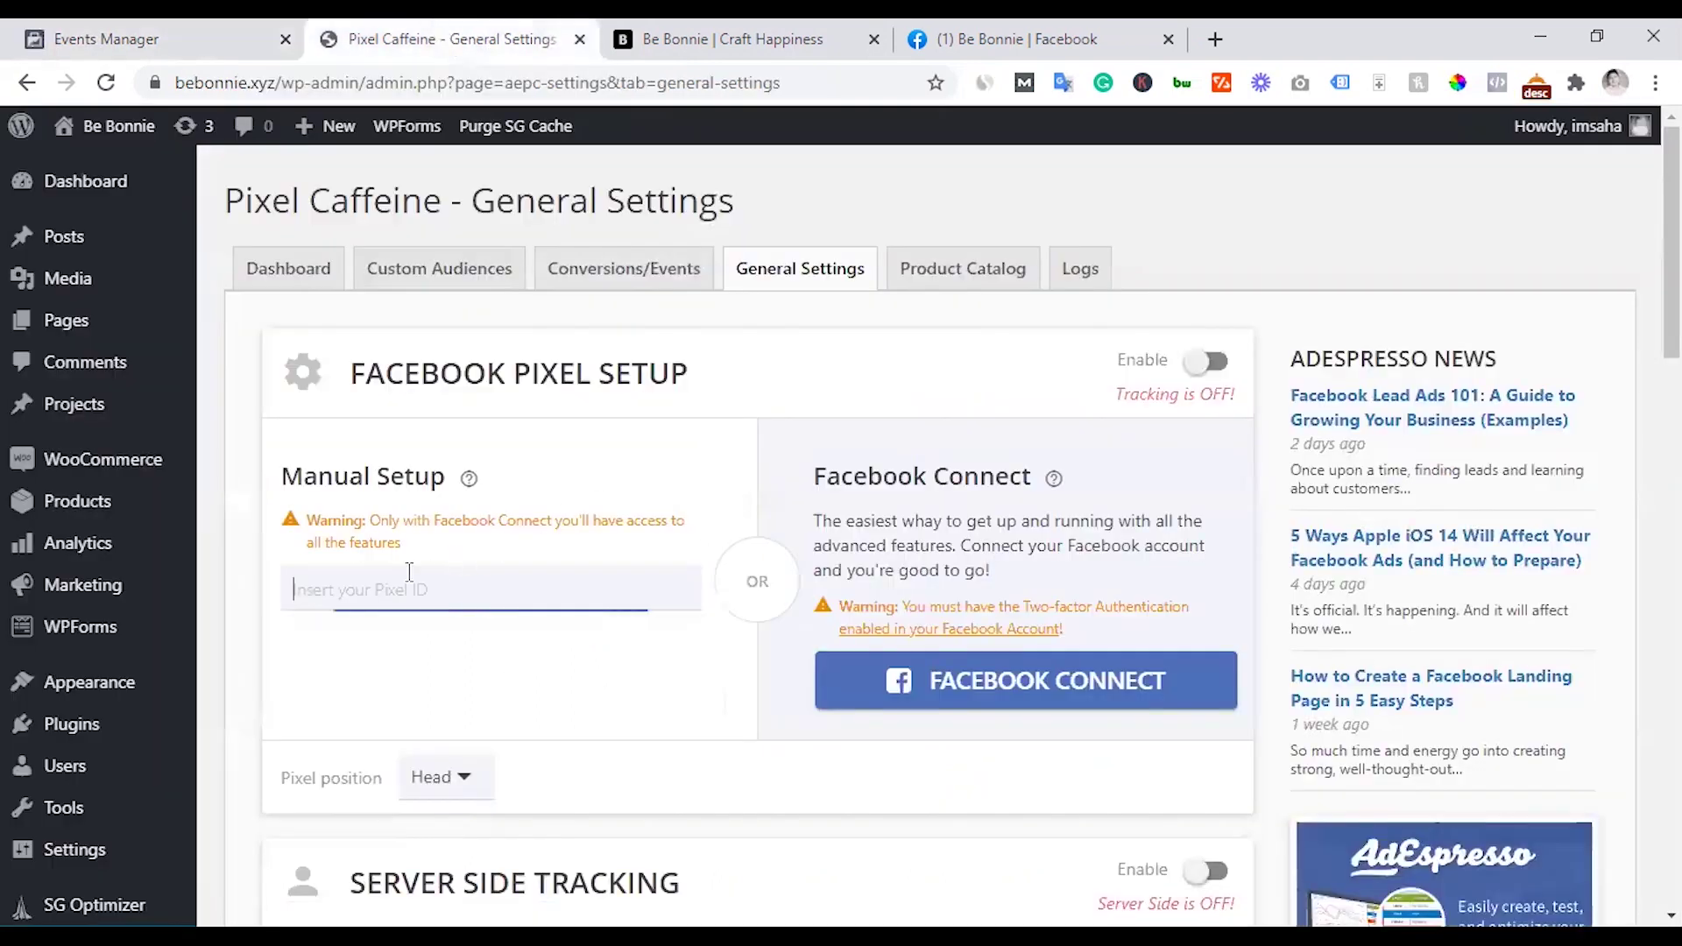
key(ctrl+v)
click(1209, 361)
- Enable WooCommerce conversion tracking for View category, View product, Add to cart, View Checkout, Purchase and CompleteRegistration
scroll(744, 443, down, 1)
scroll(745, 443, down, 3)
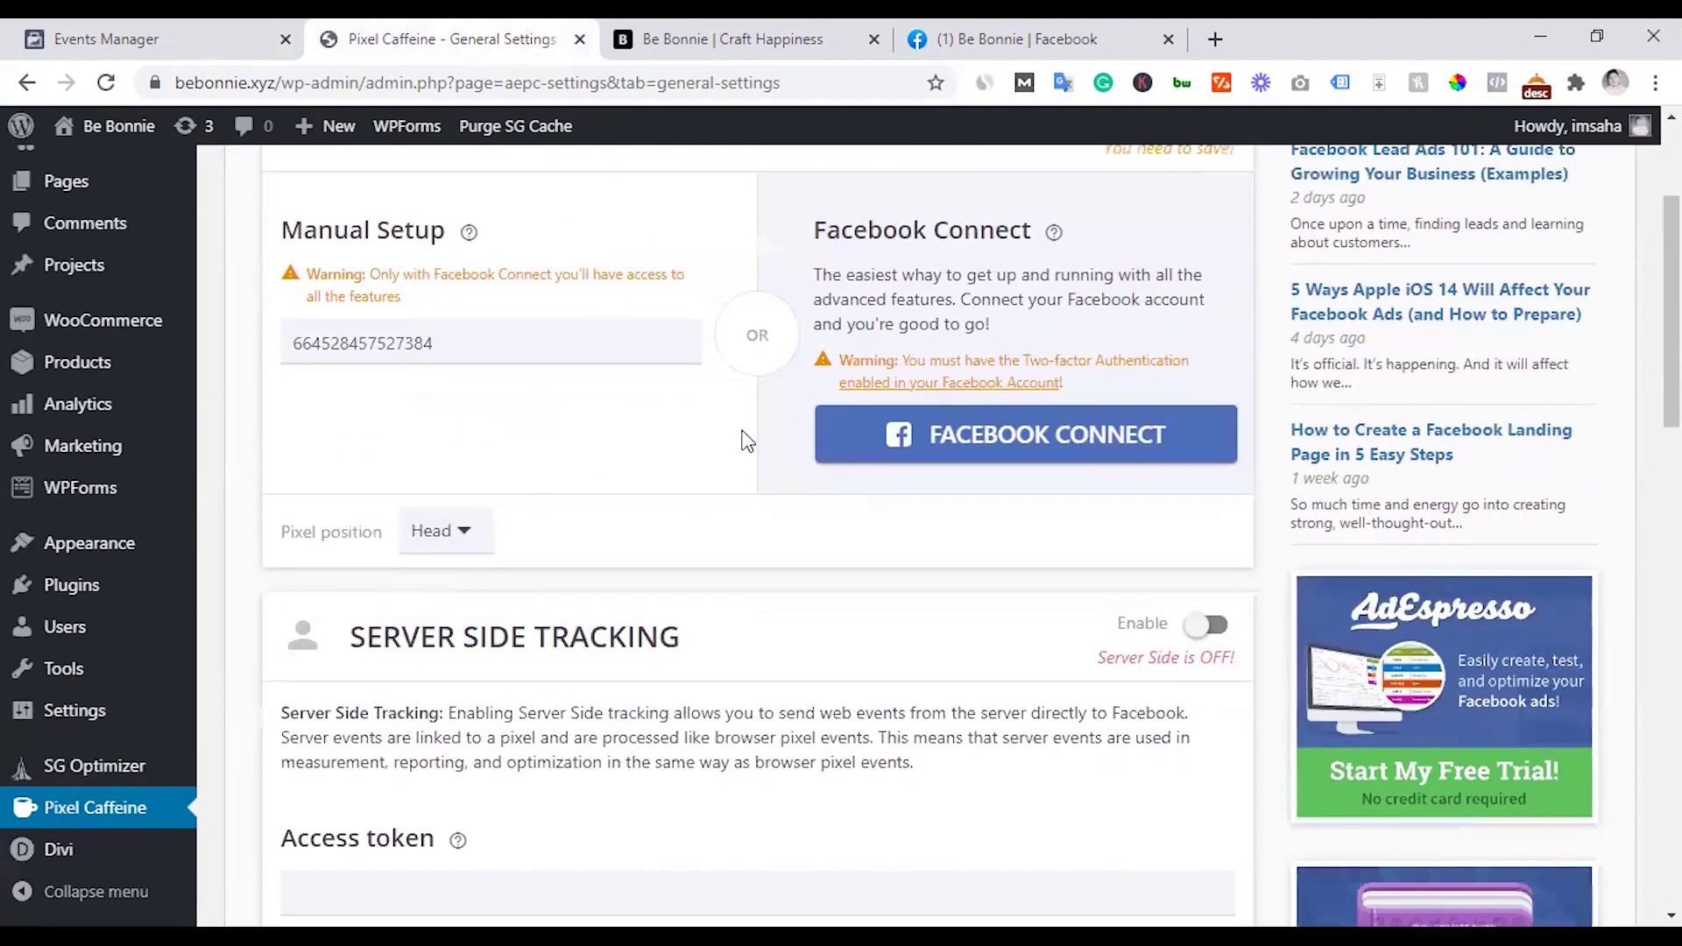
scroll(742, 438, down, 4)
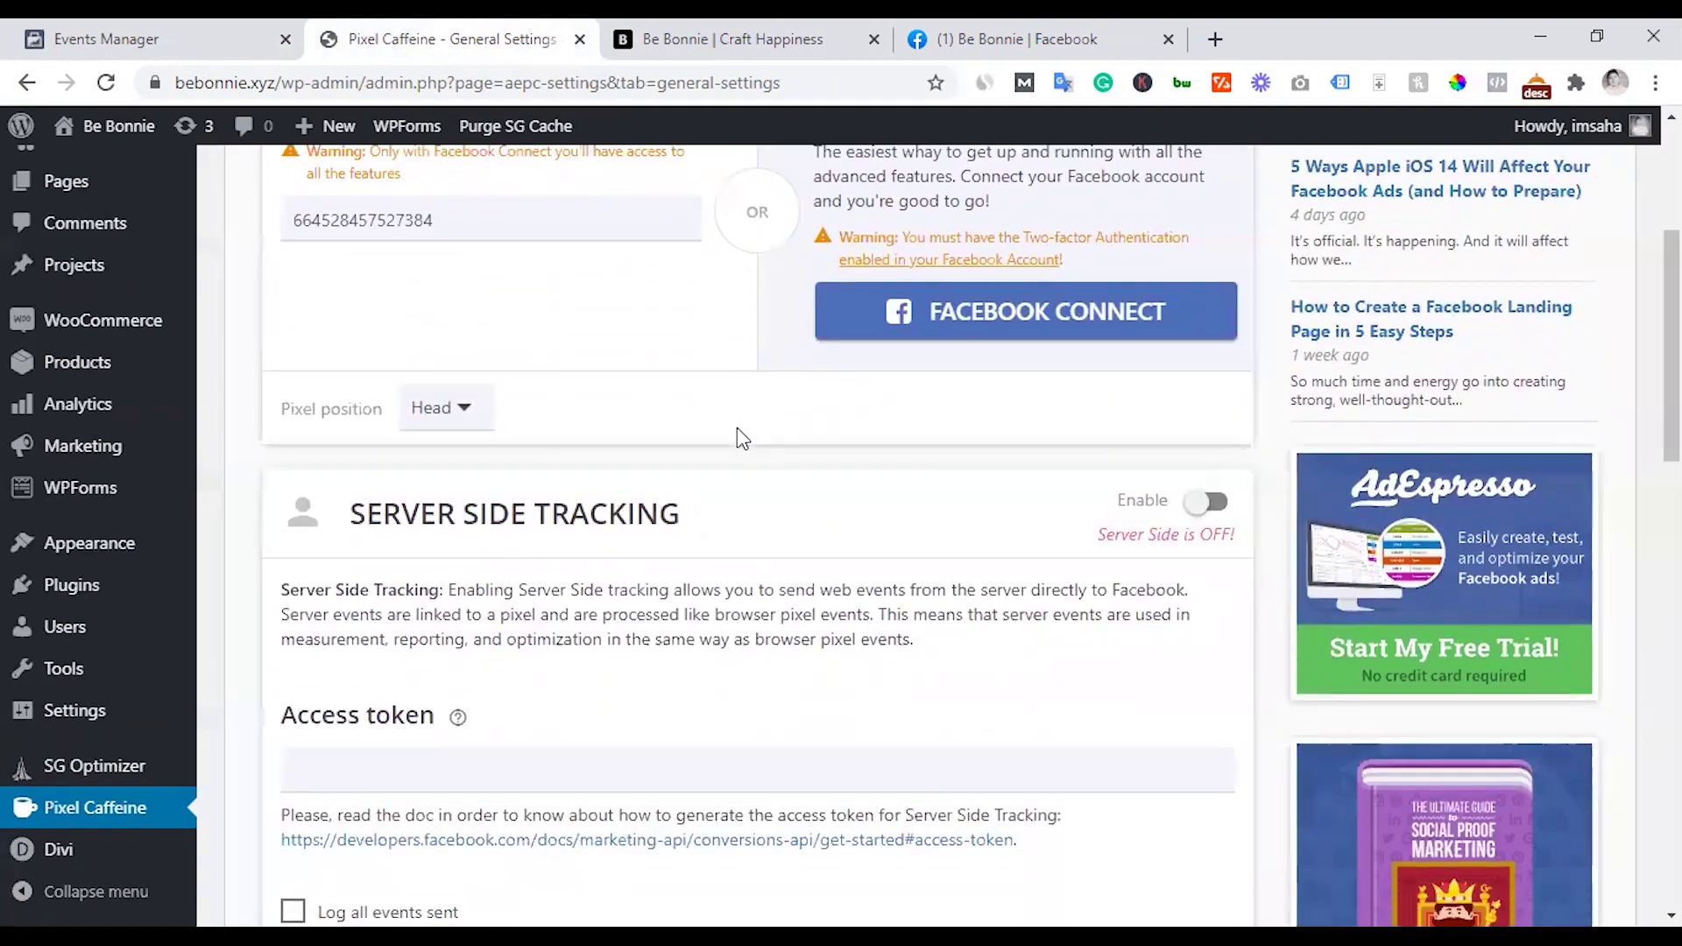
scroll(743, 437, down, 1)
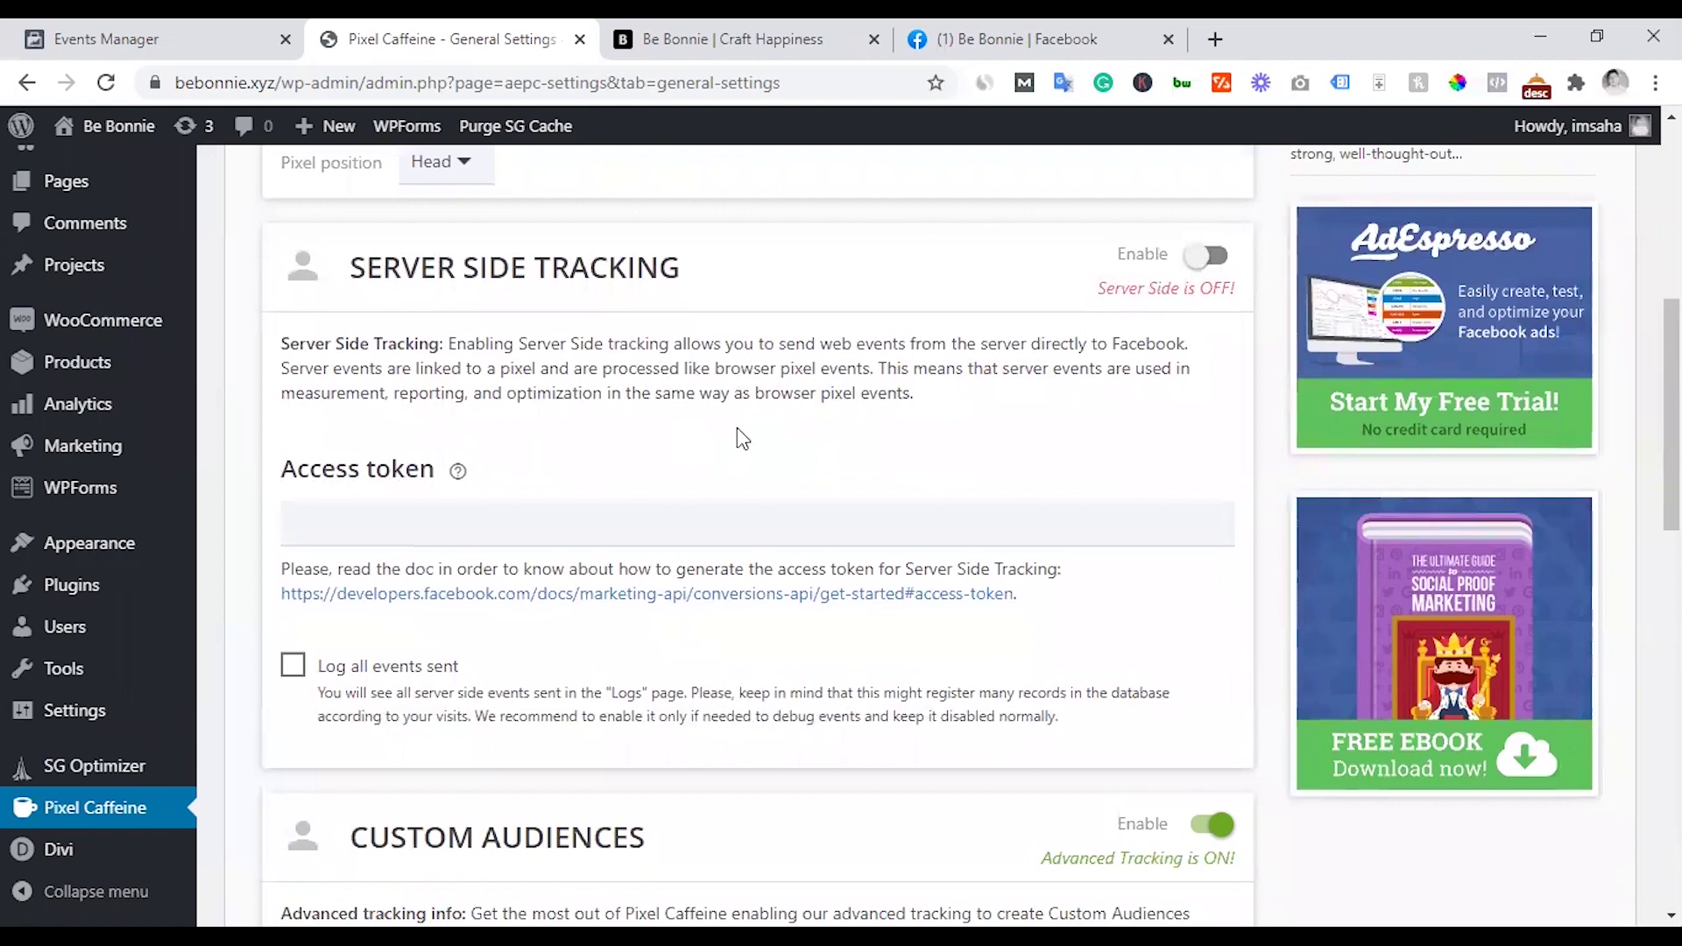
scroll(737, 429, down, 6)
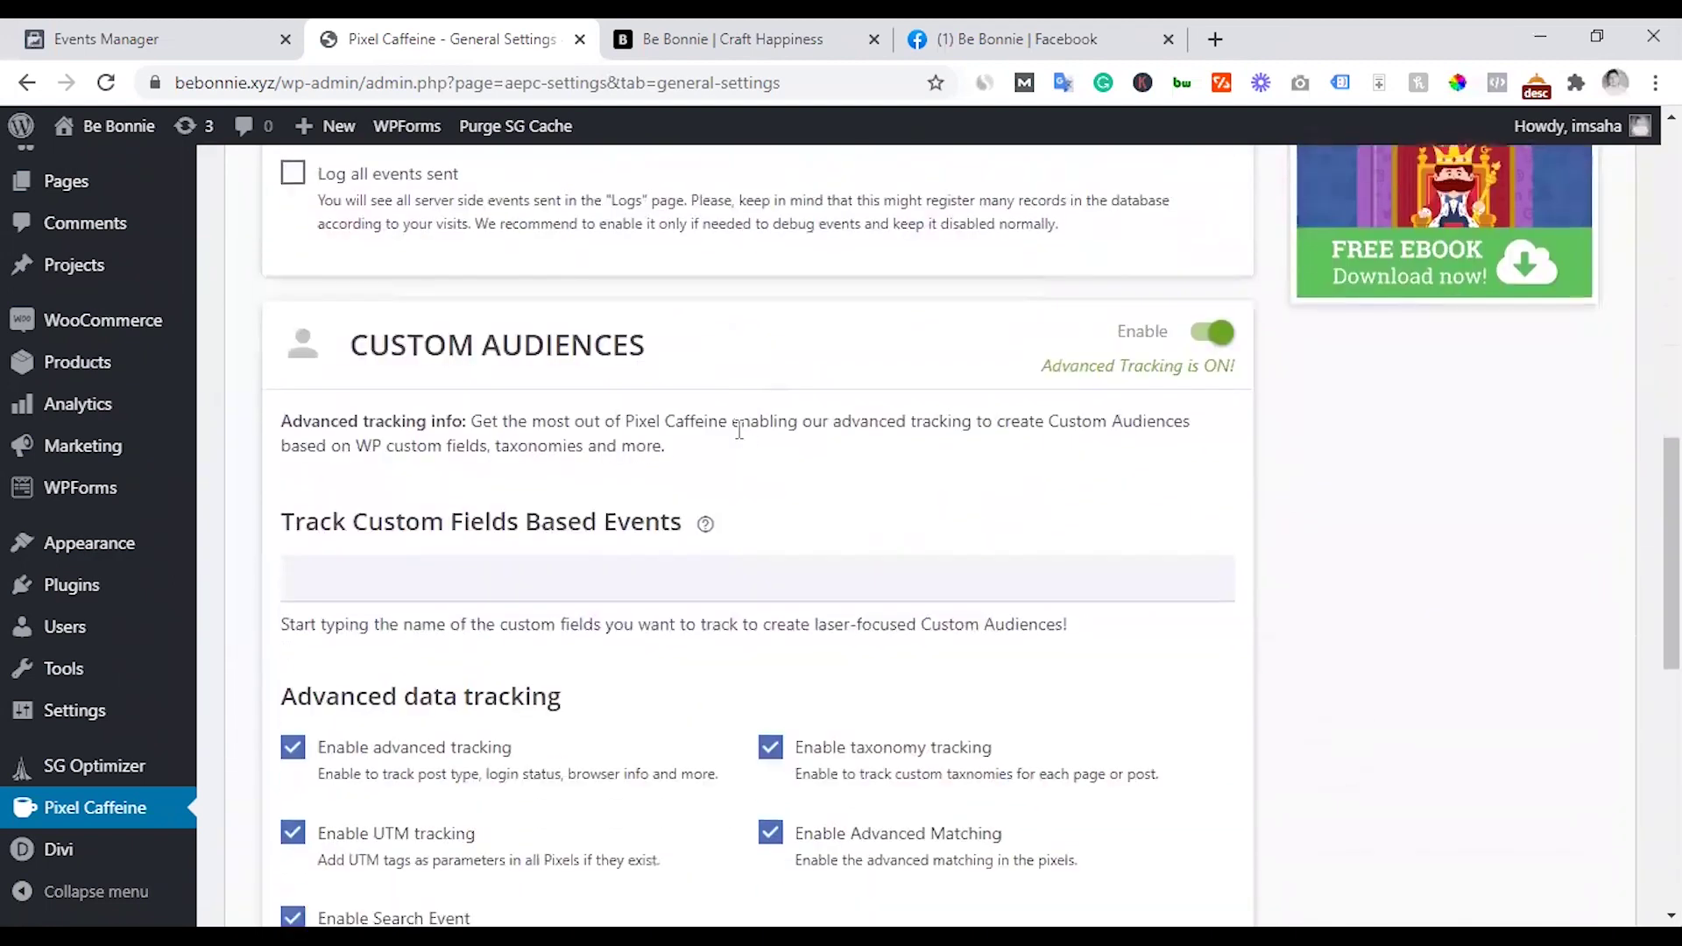
scroll(697, 444, down, 3)
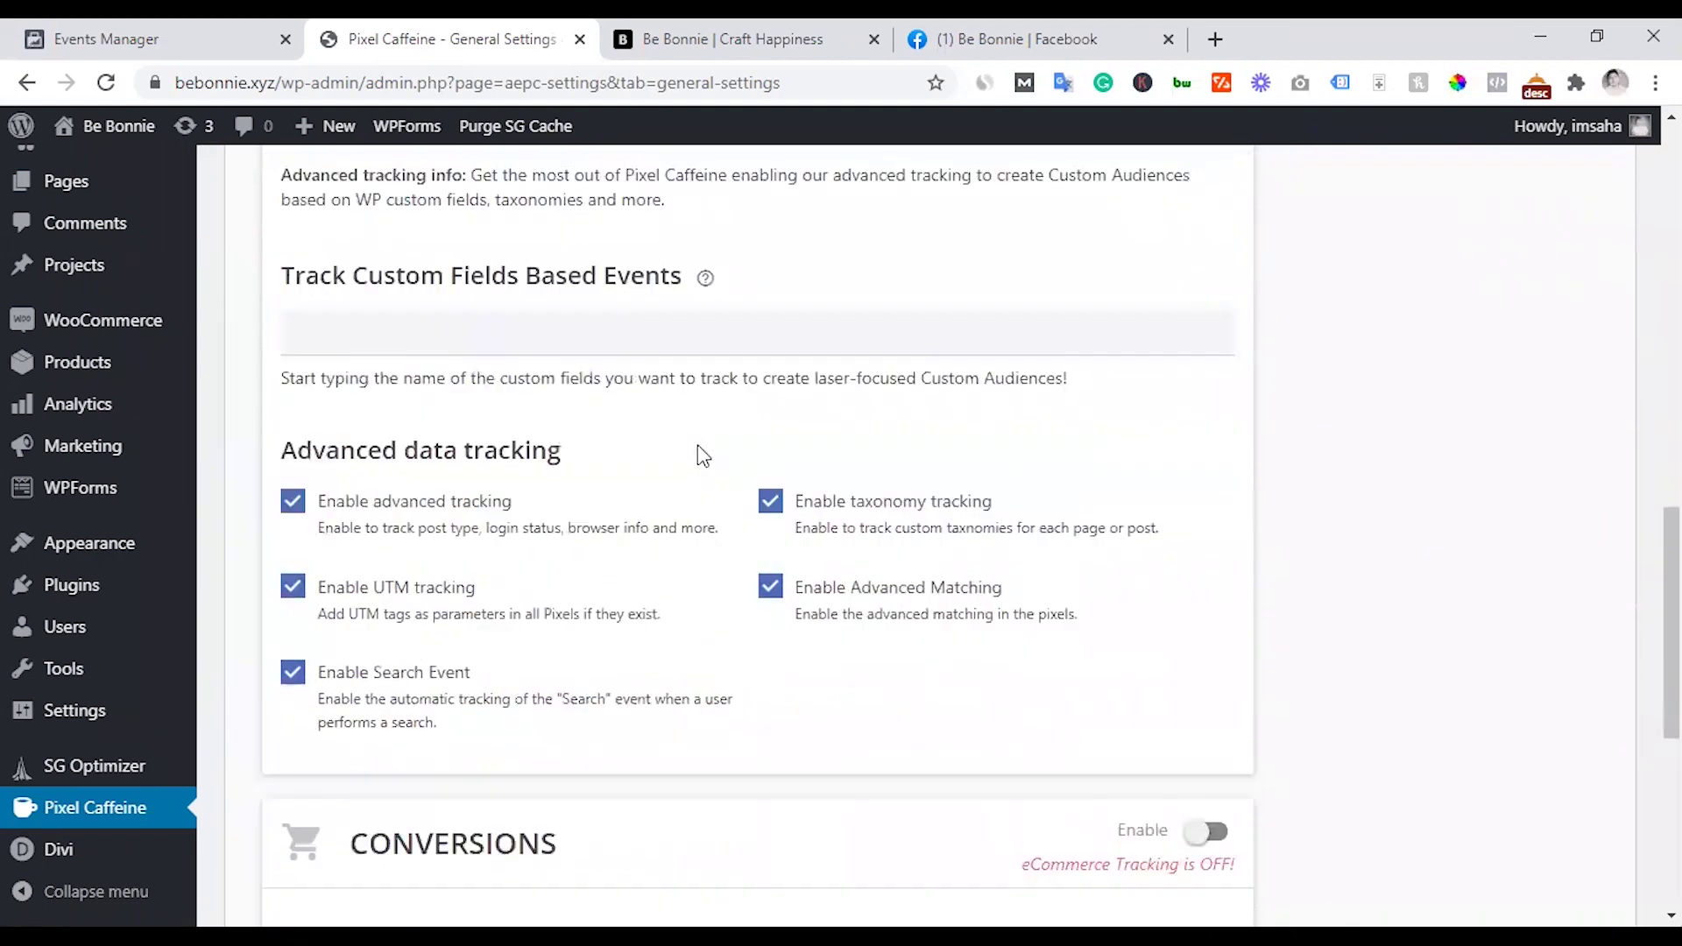
scroll(697, 445, down, 4)
scroll(697, 444, down, 2)
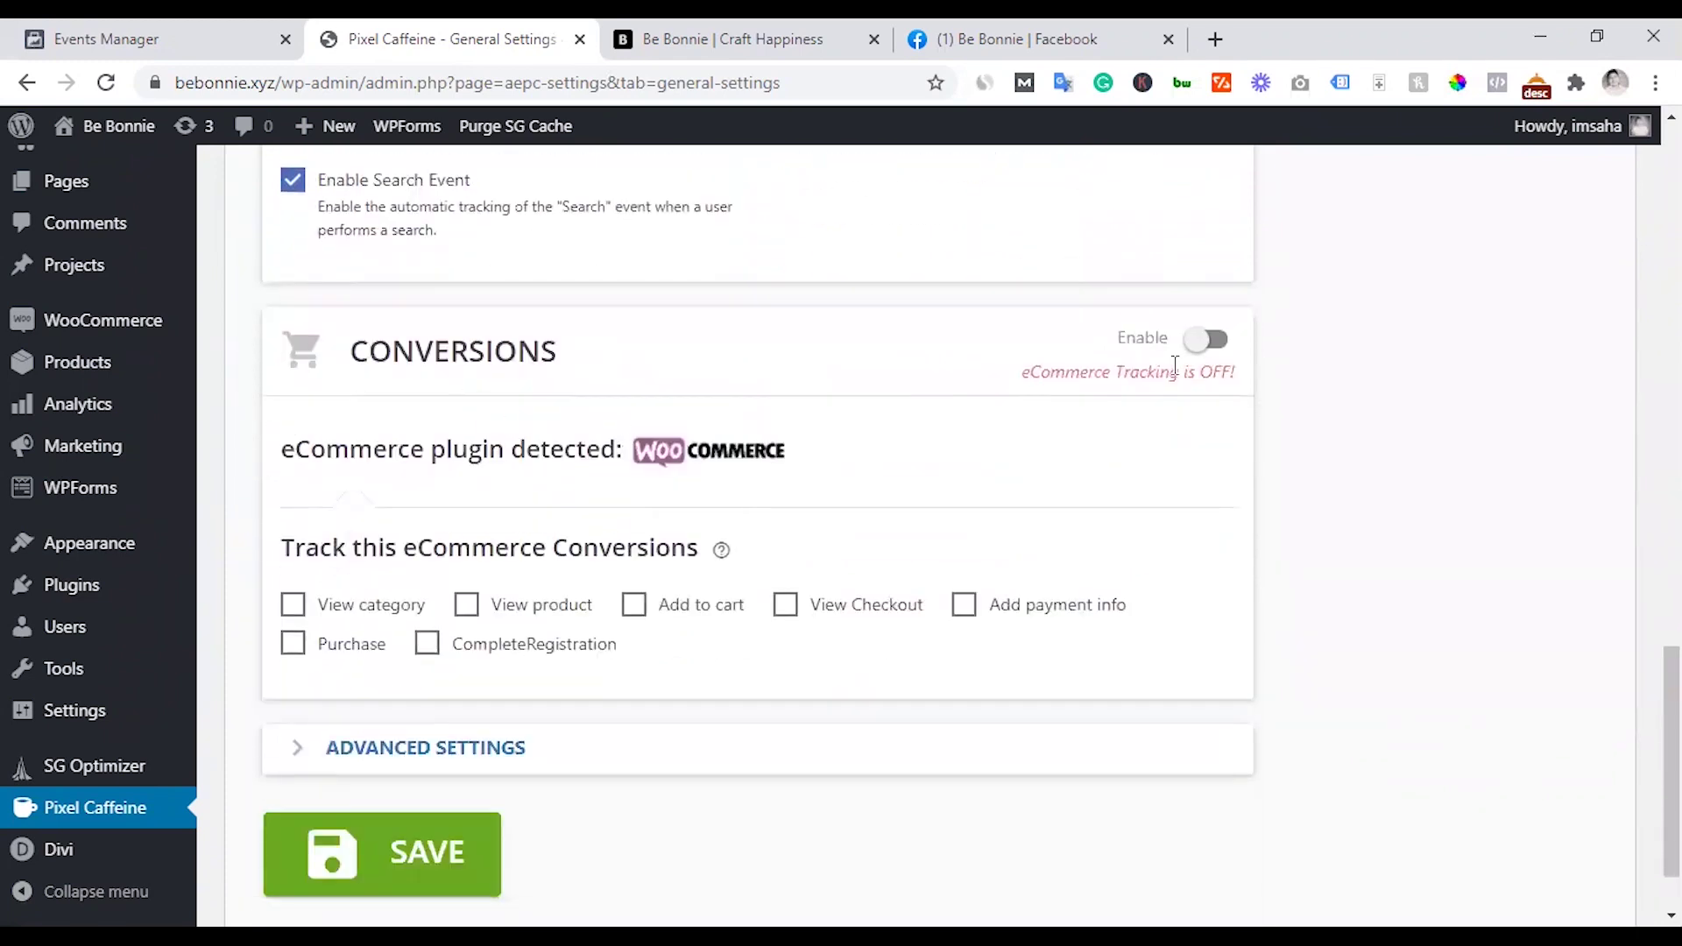
click(1205, 351)
click(347, 606)
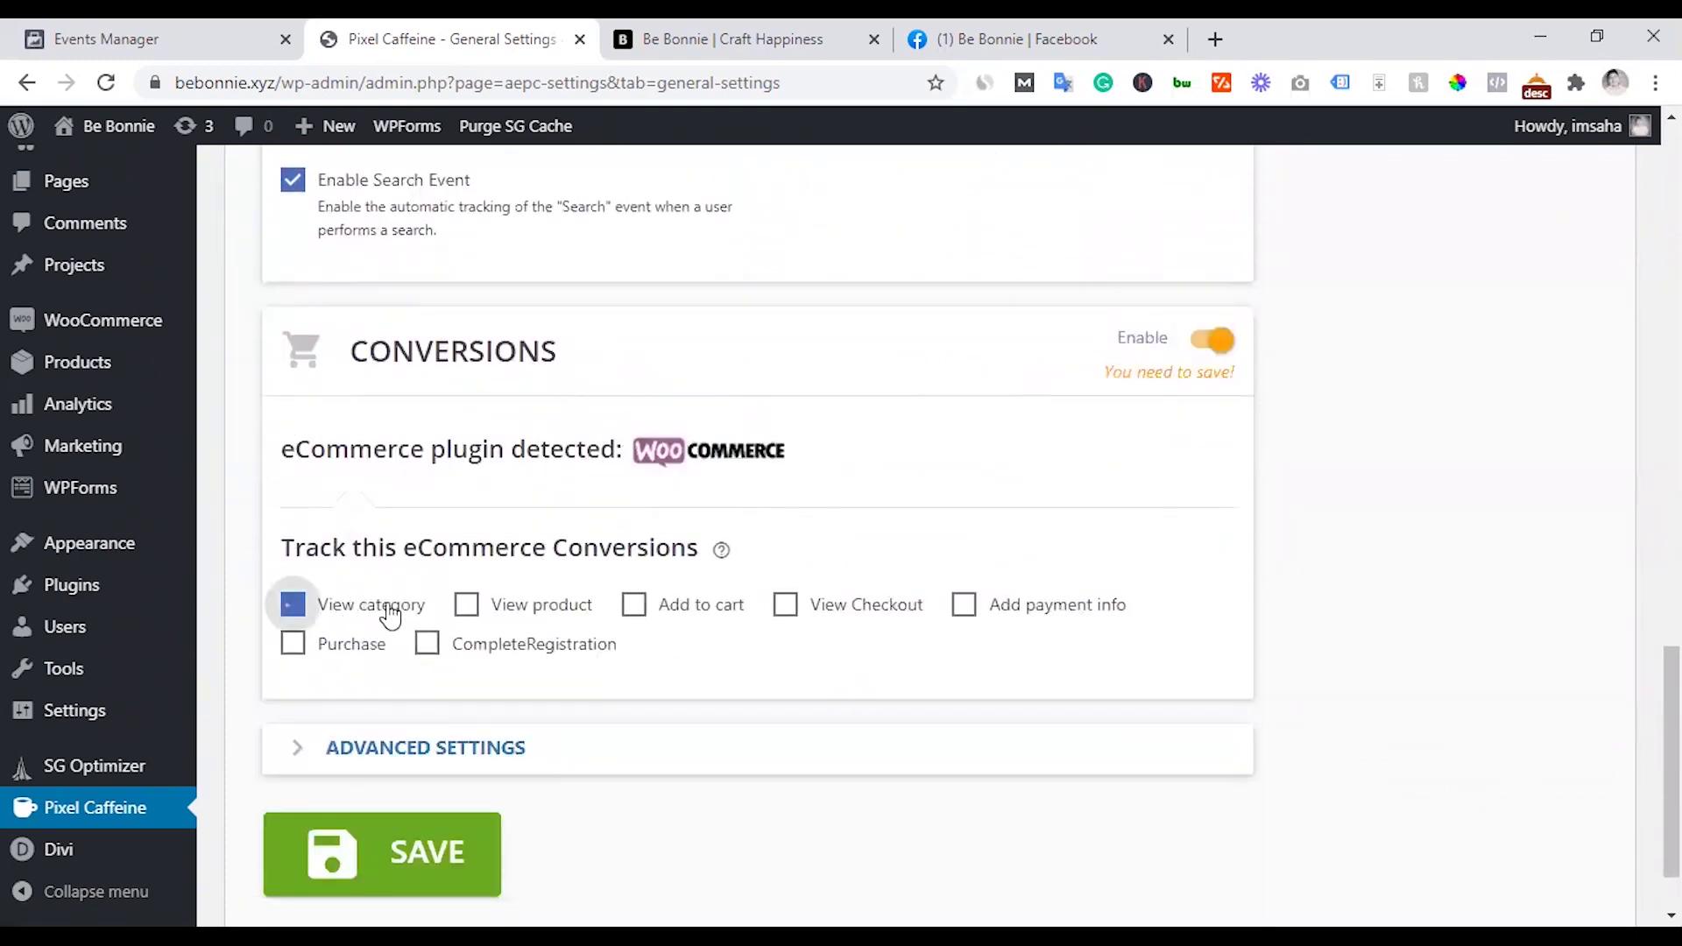
click(537, 612)
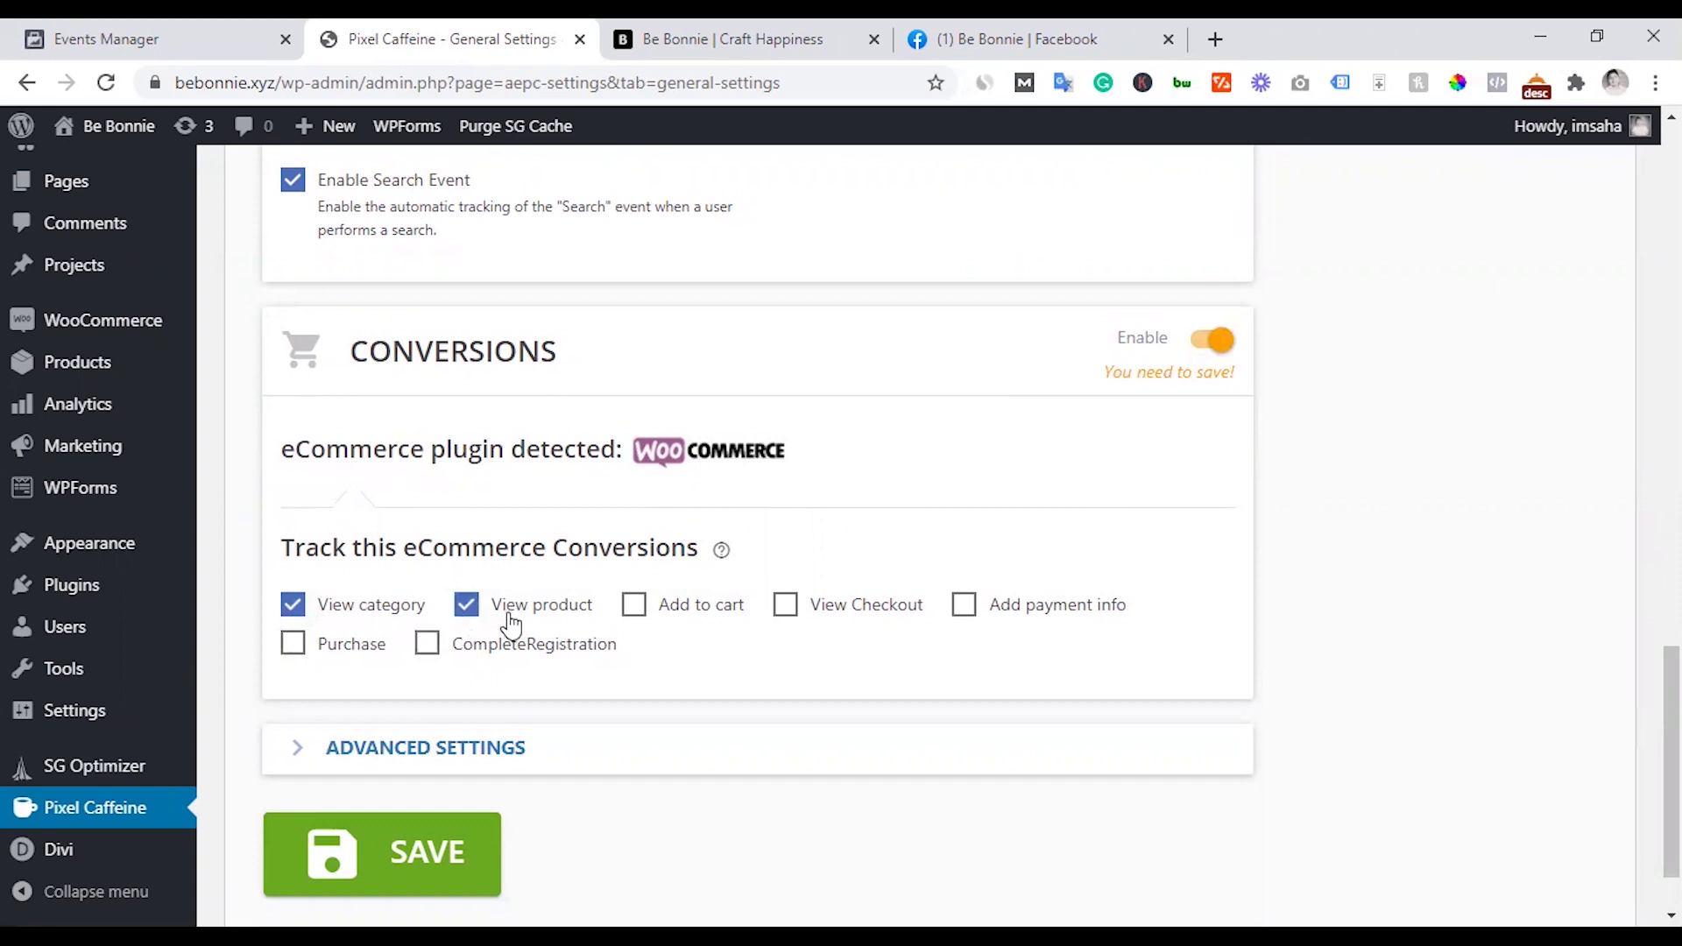
click(697, 607)
click(839, 611)
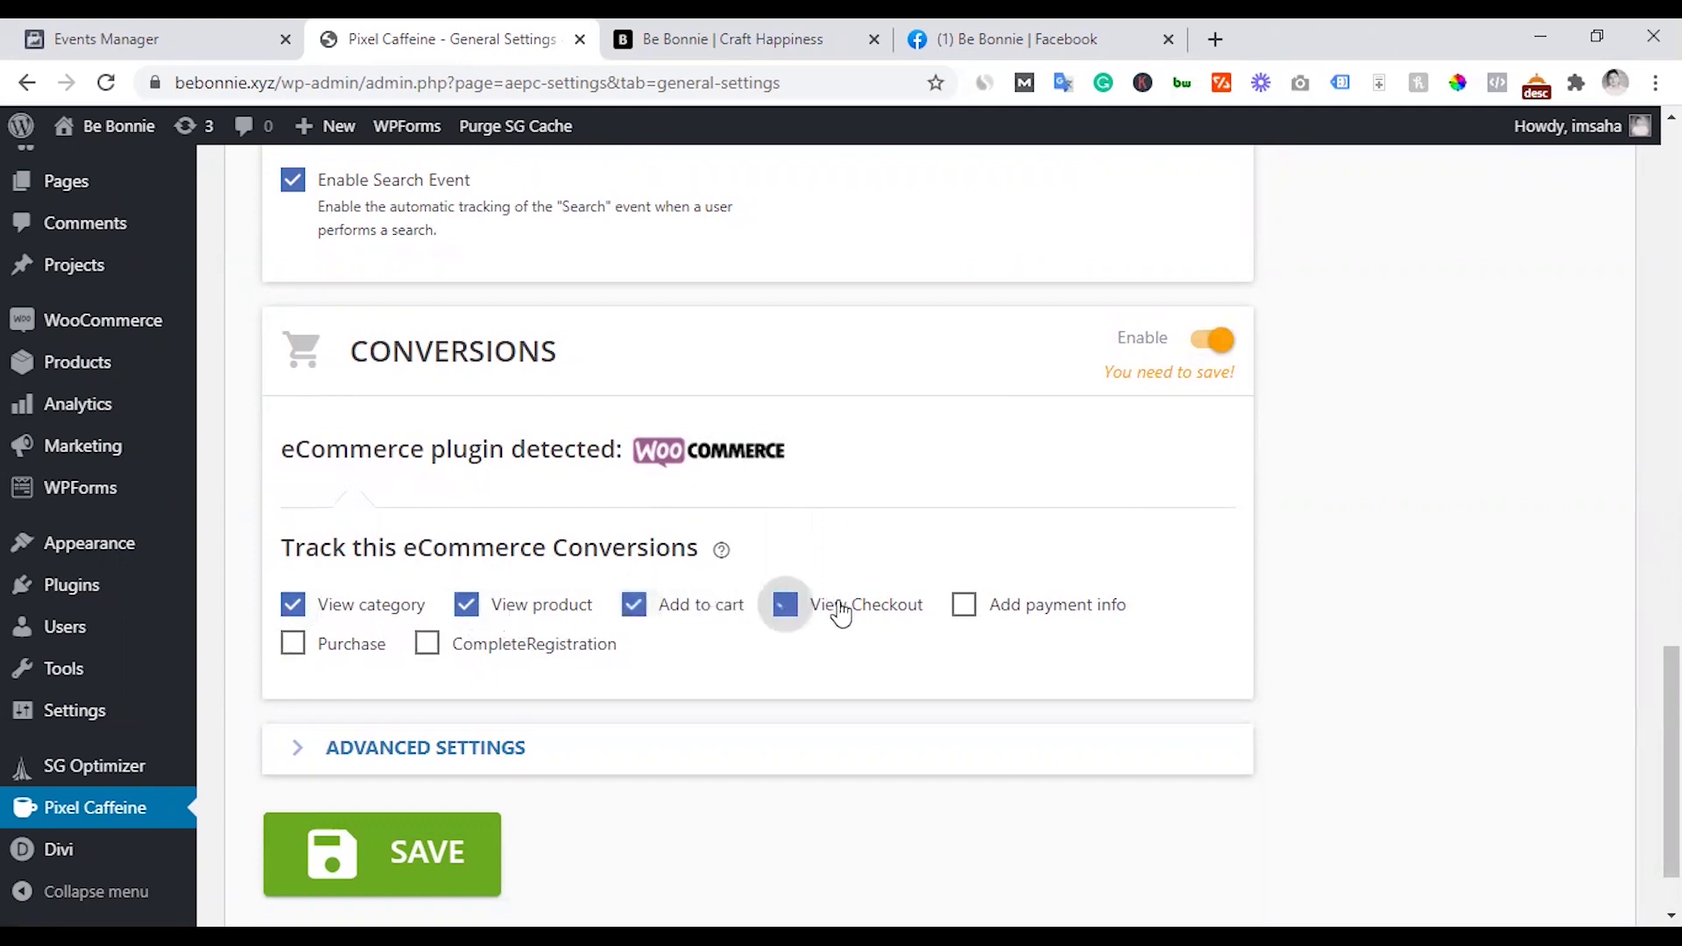
click(357, 647)
click(491, 664)
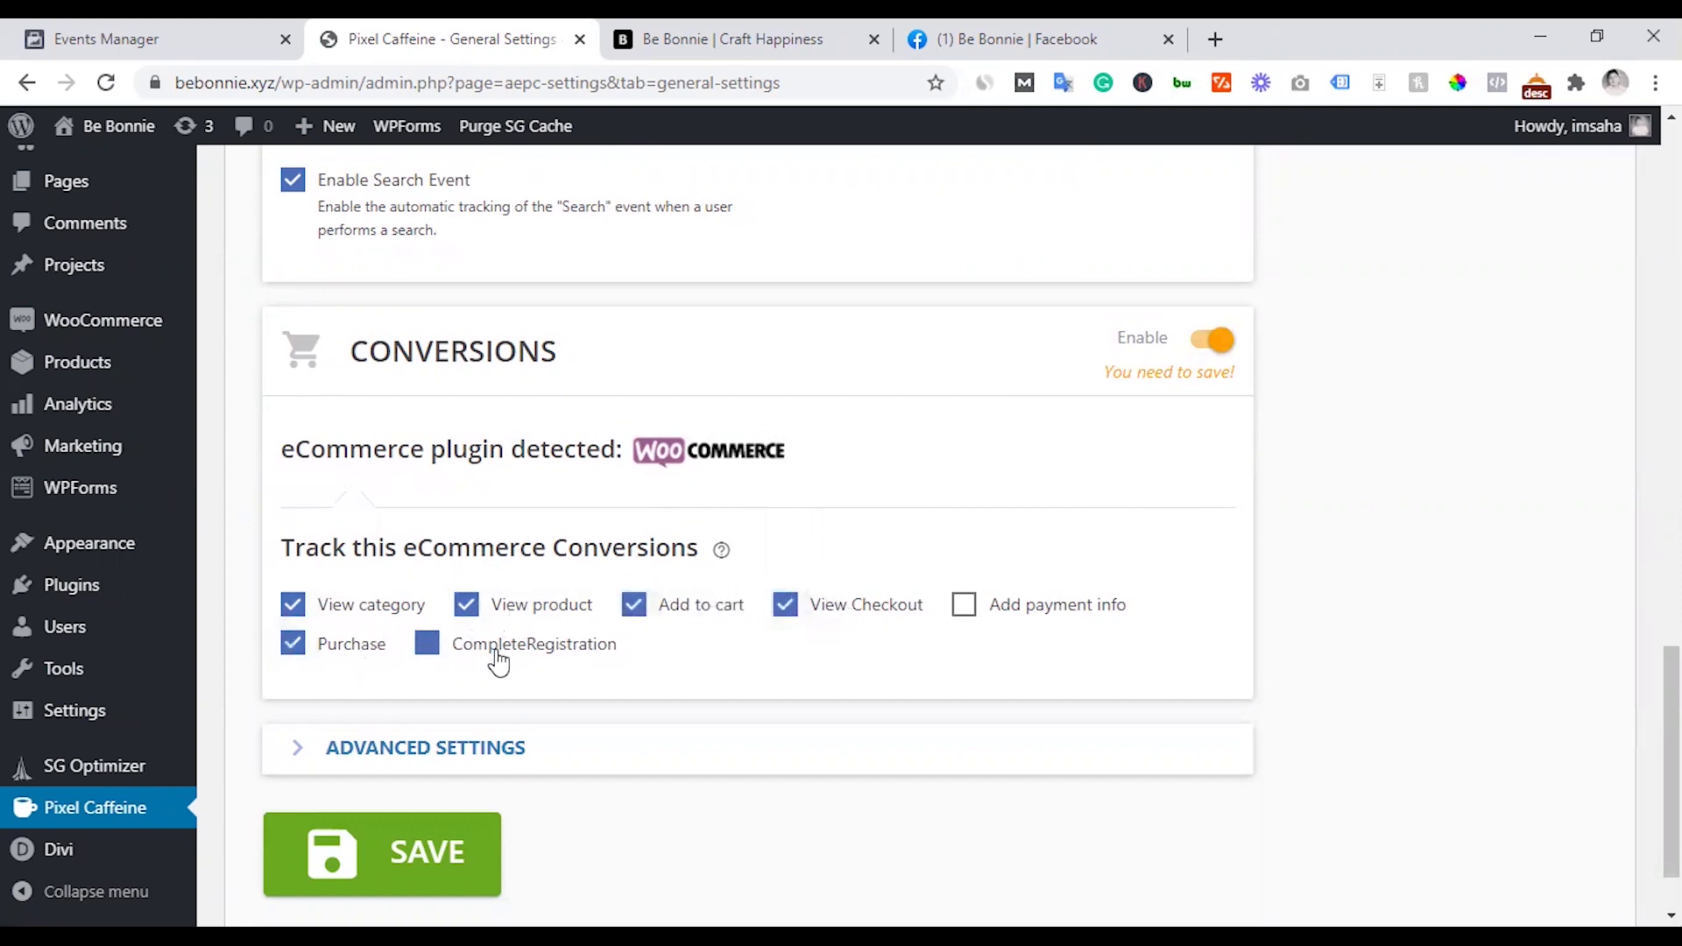
- Expand the advanced settings to review the tracking tools, and save the Pixel Caffeine settings
scroll(408, 702, down, 1)
click(400, 648)
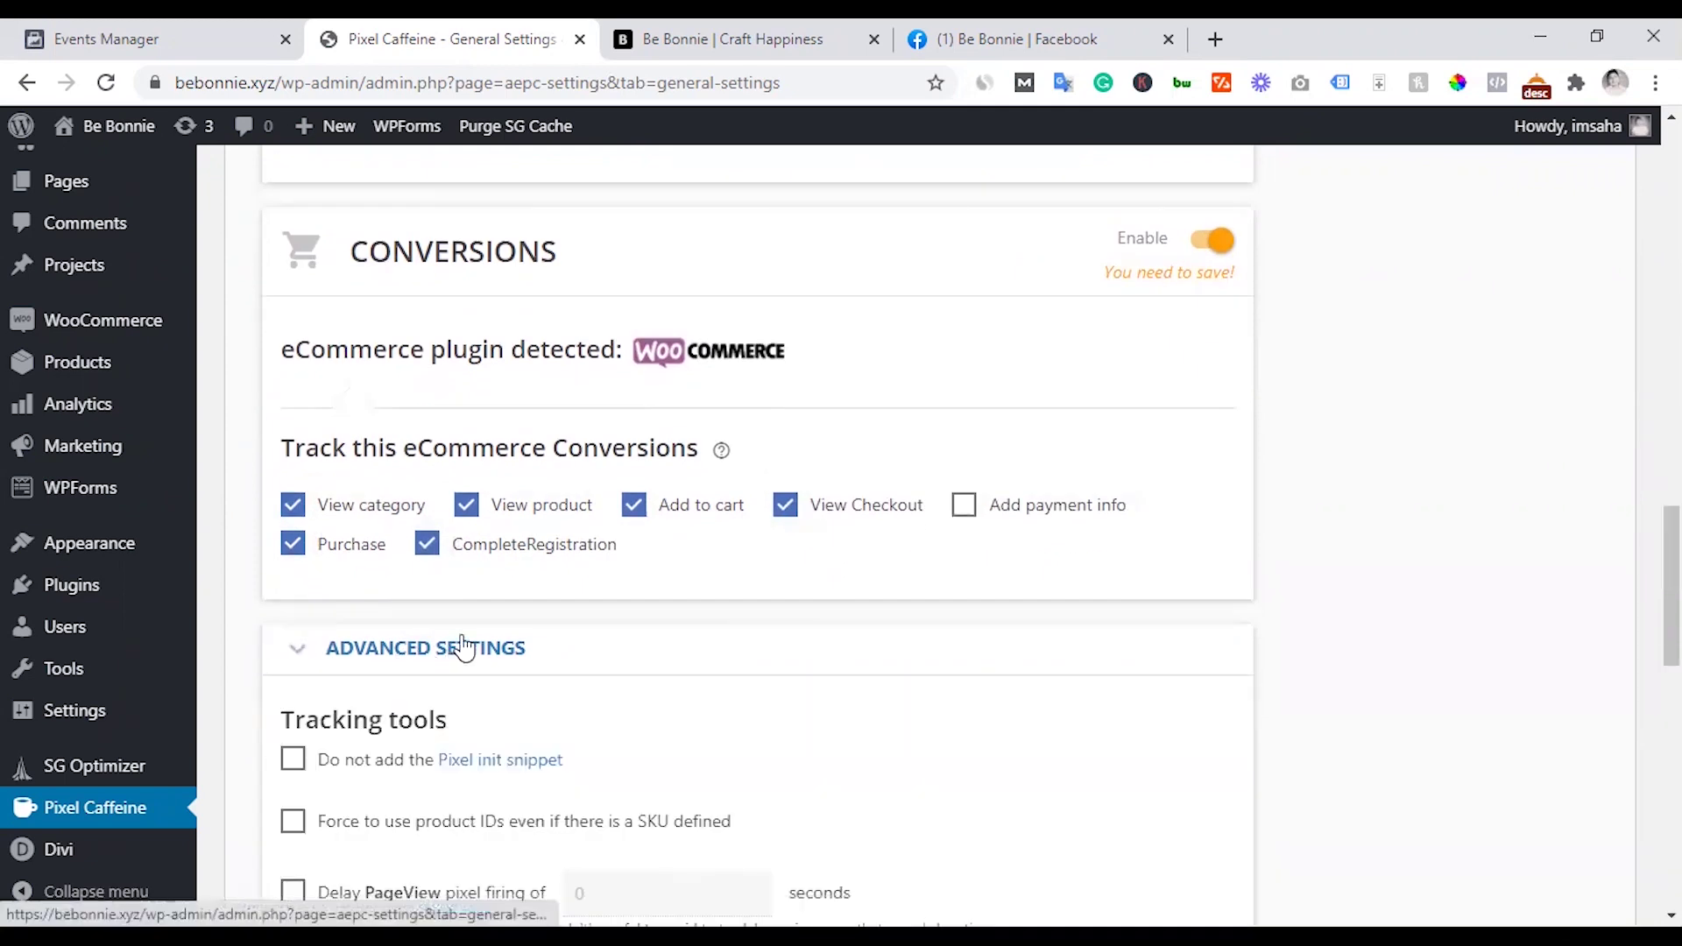
scroll(438, 639, down, 4)
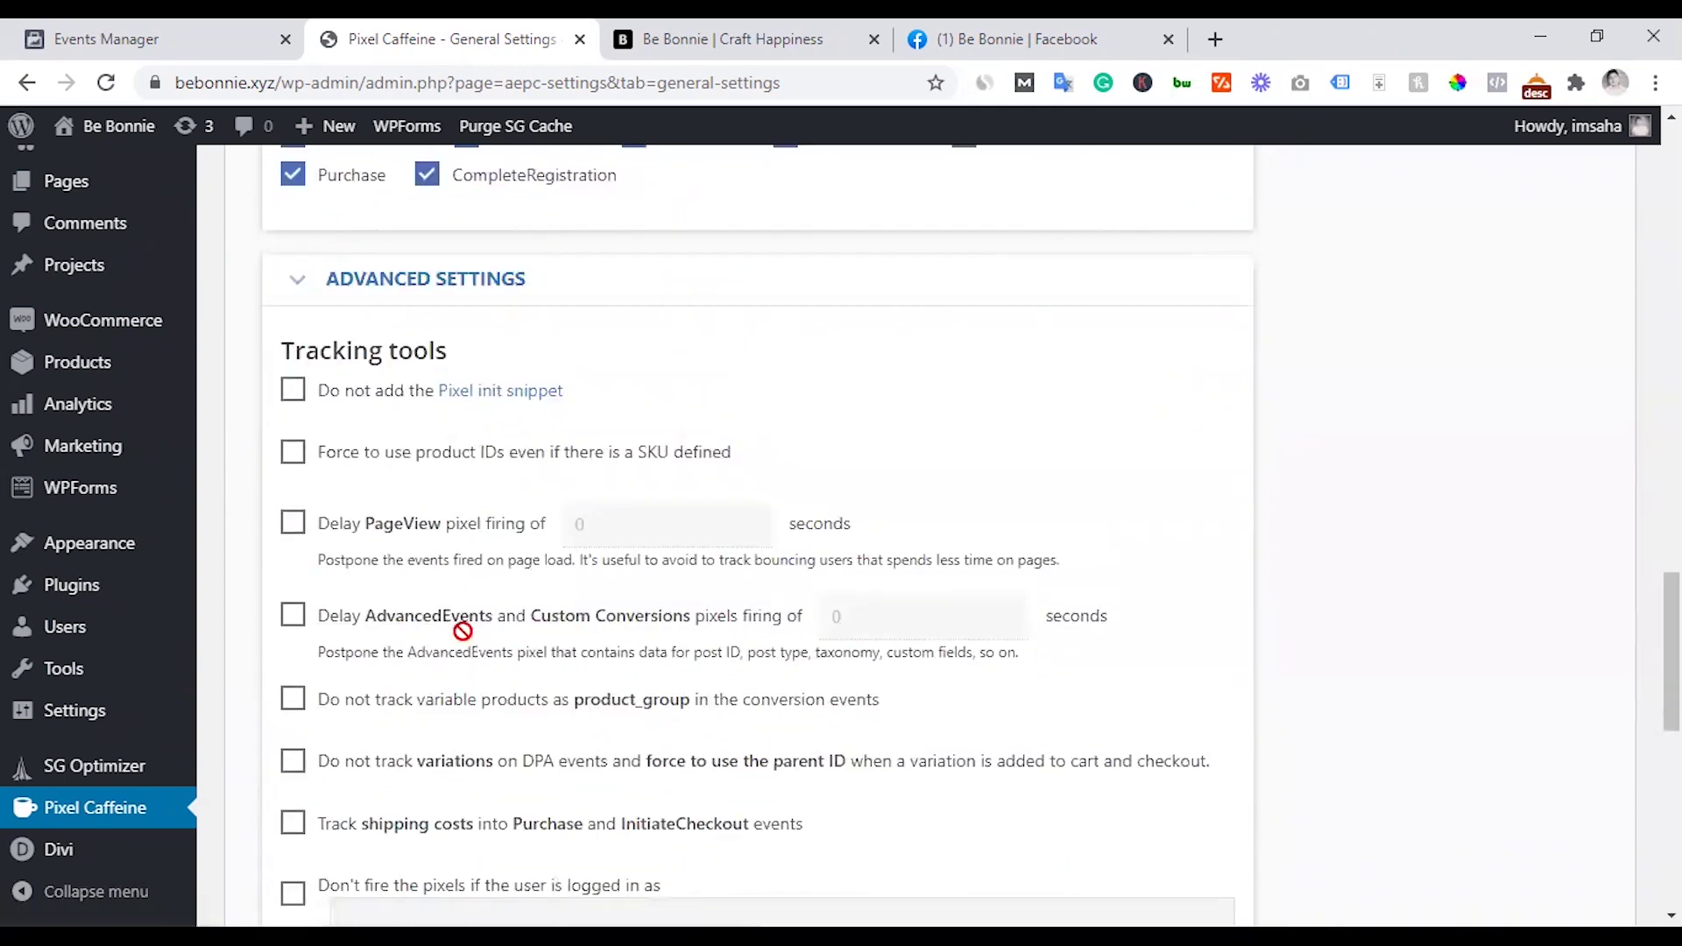
scroll(462, 620, down, 10)
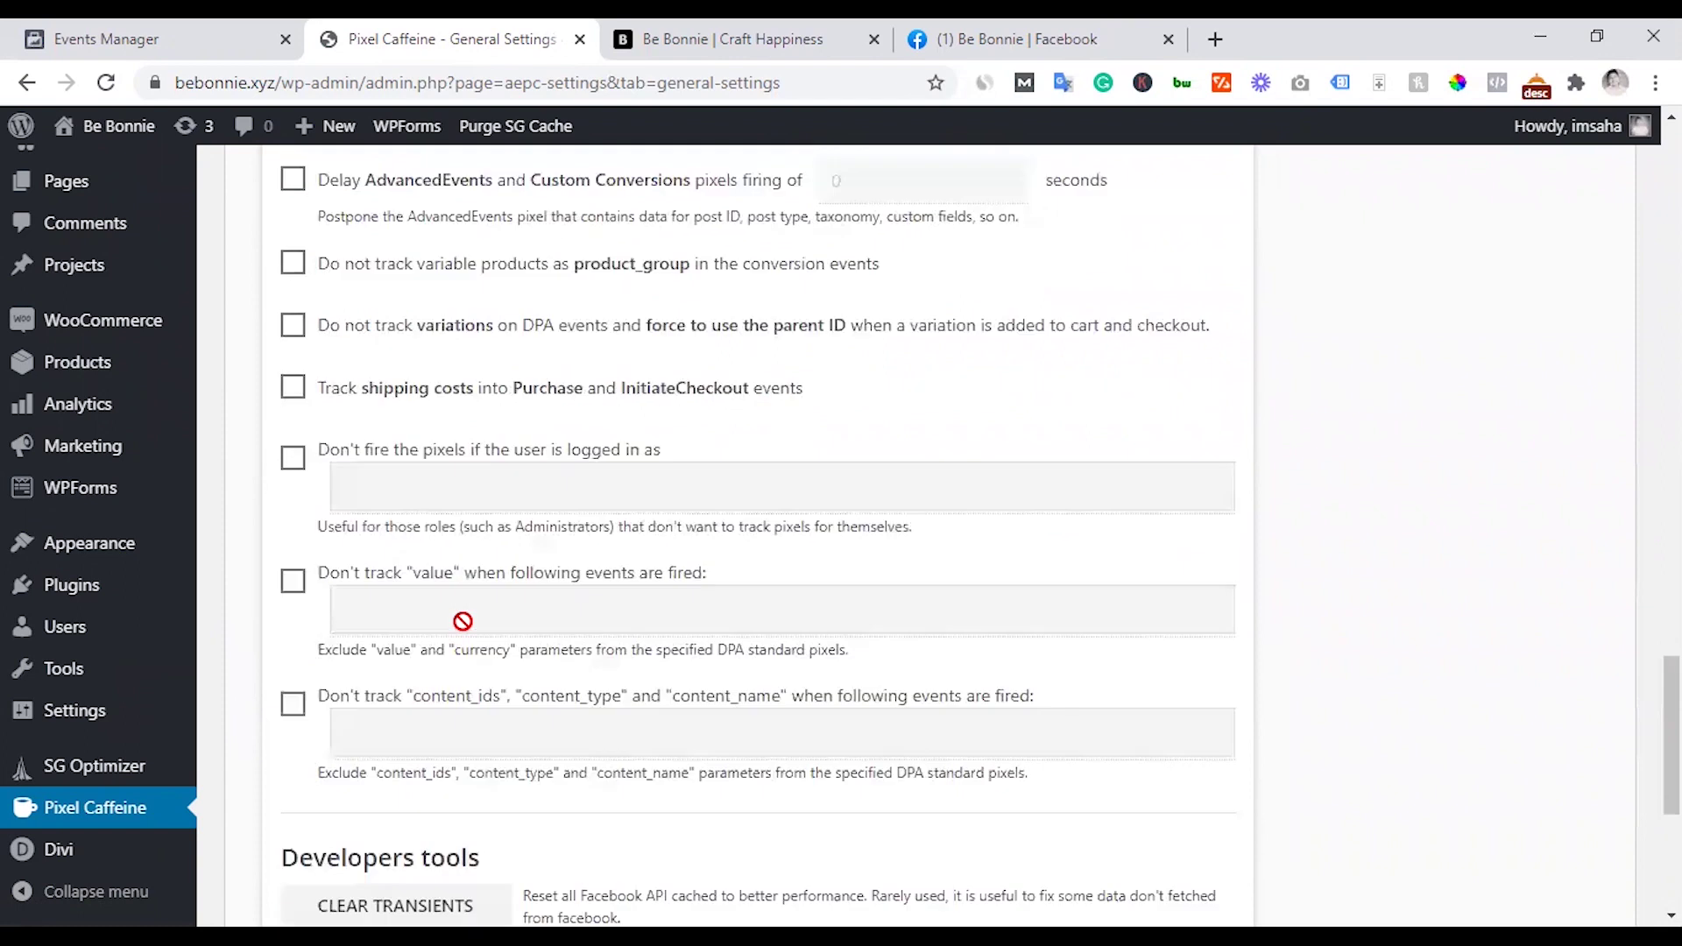
click(425, 758)
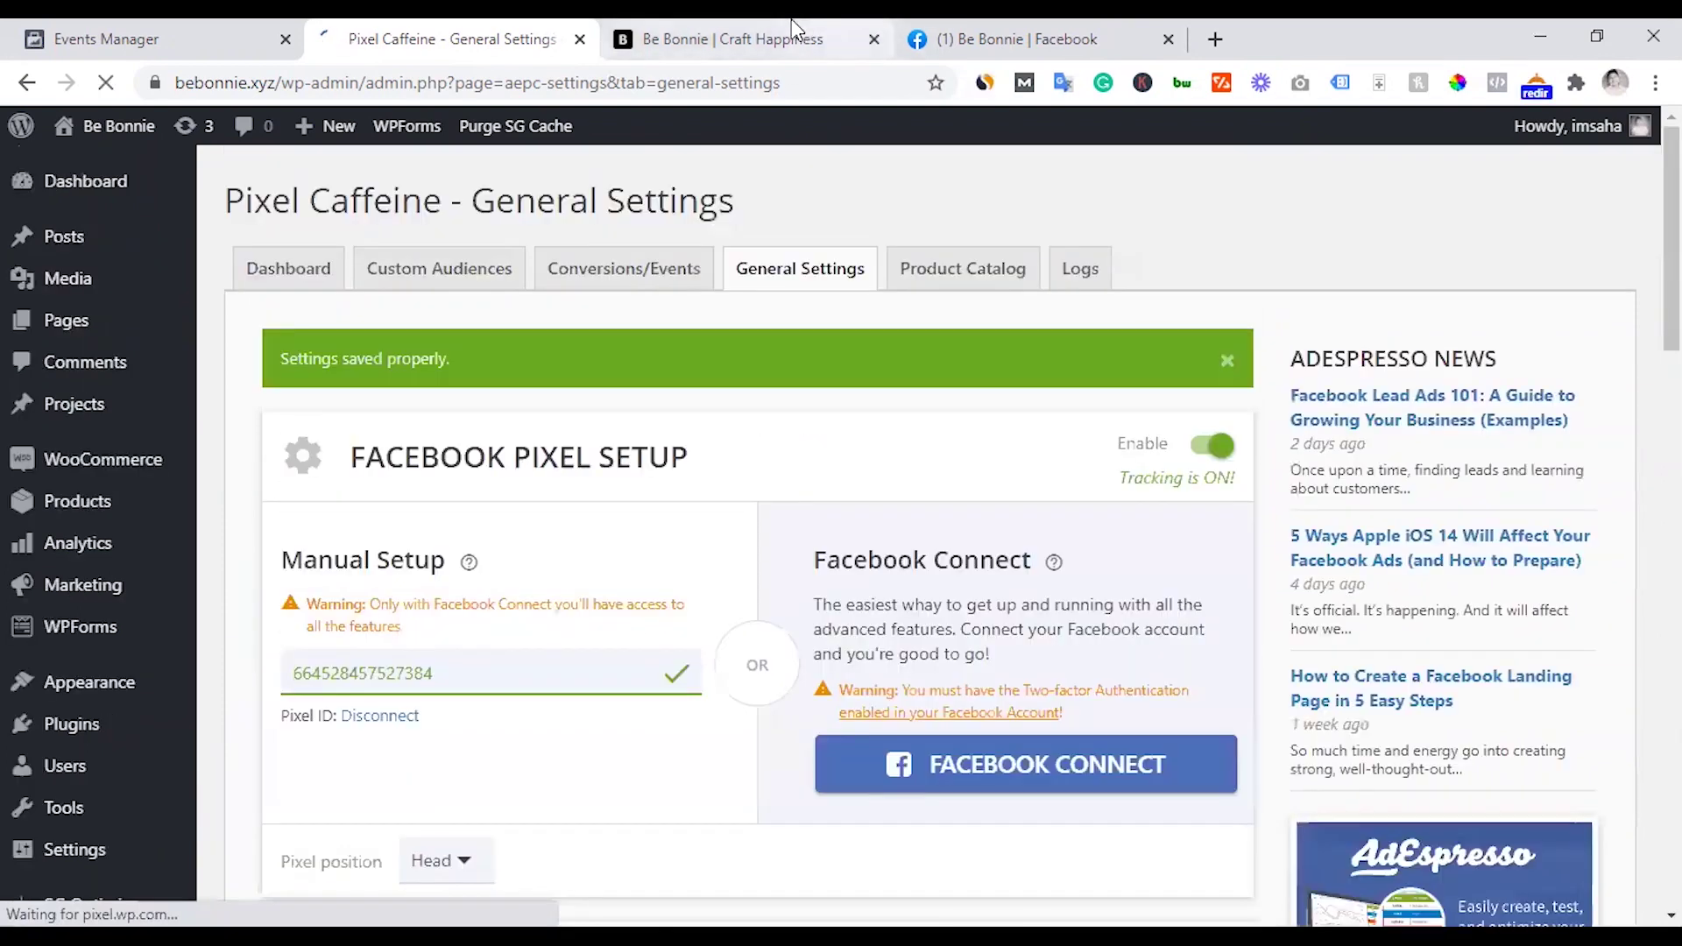
- Reload the store's home page and inspect the AdvancedEvents parameters of the eCom Pixel in Facebook Pixel Helper
click(791, 35)
click(106, 82)
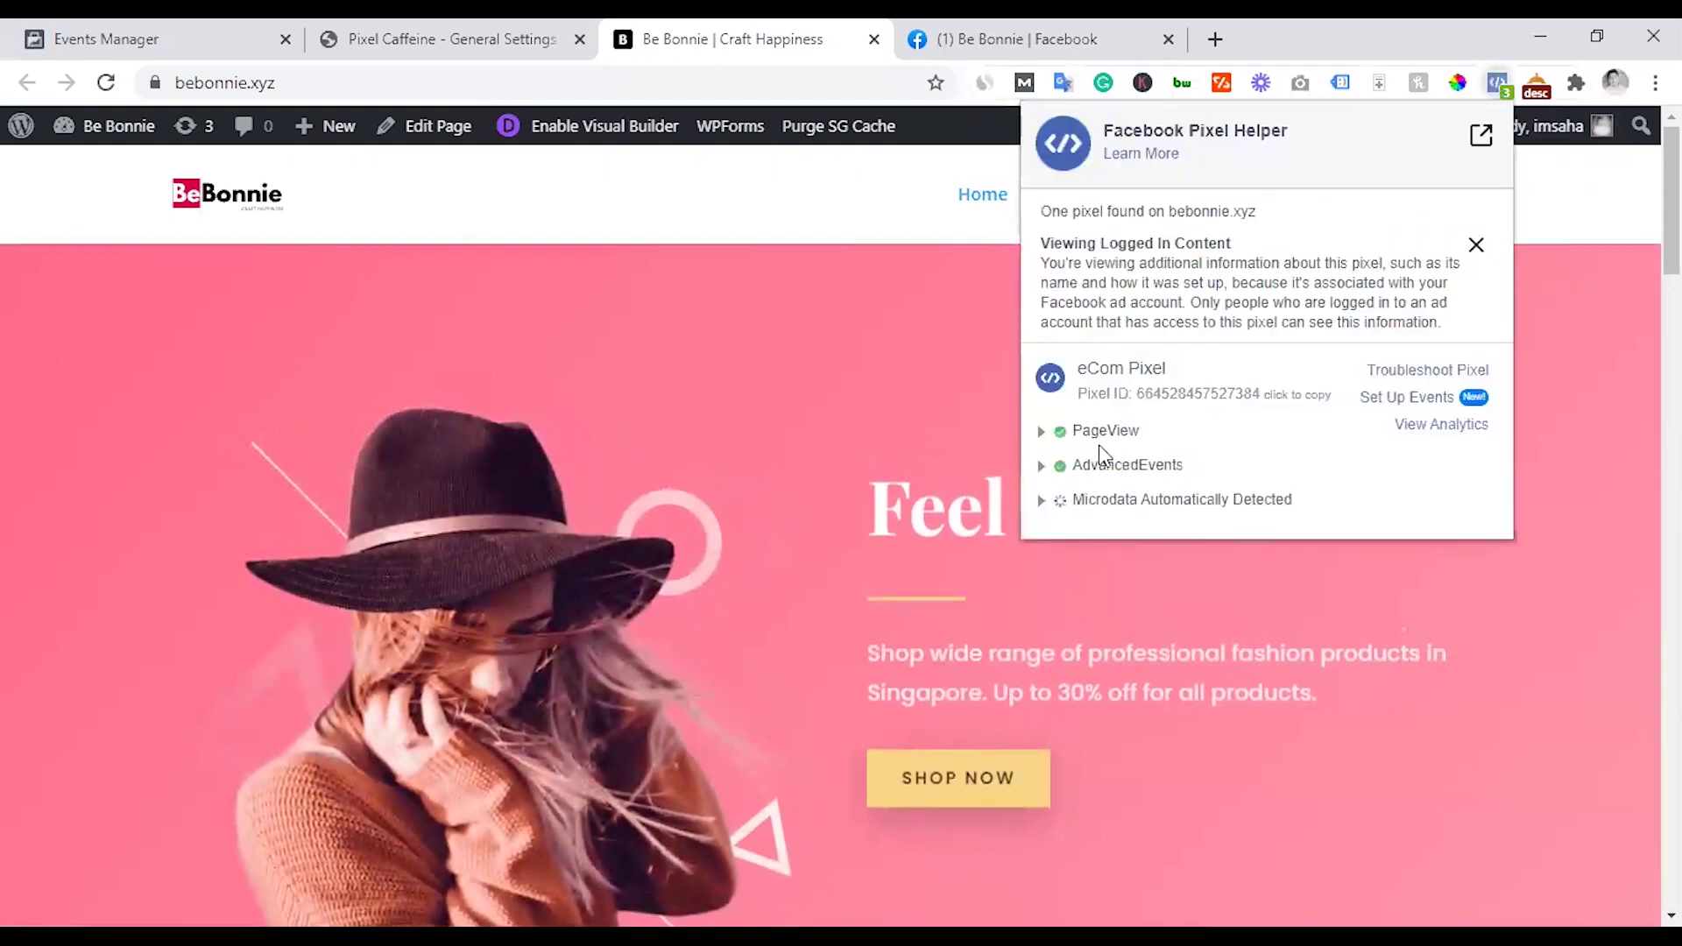
click(1043, 467)
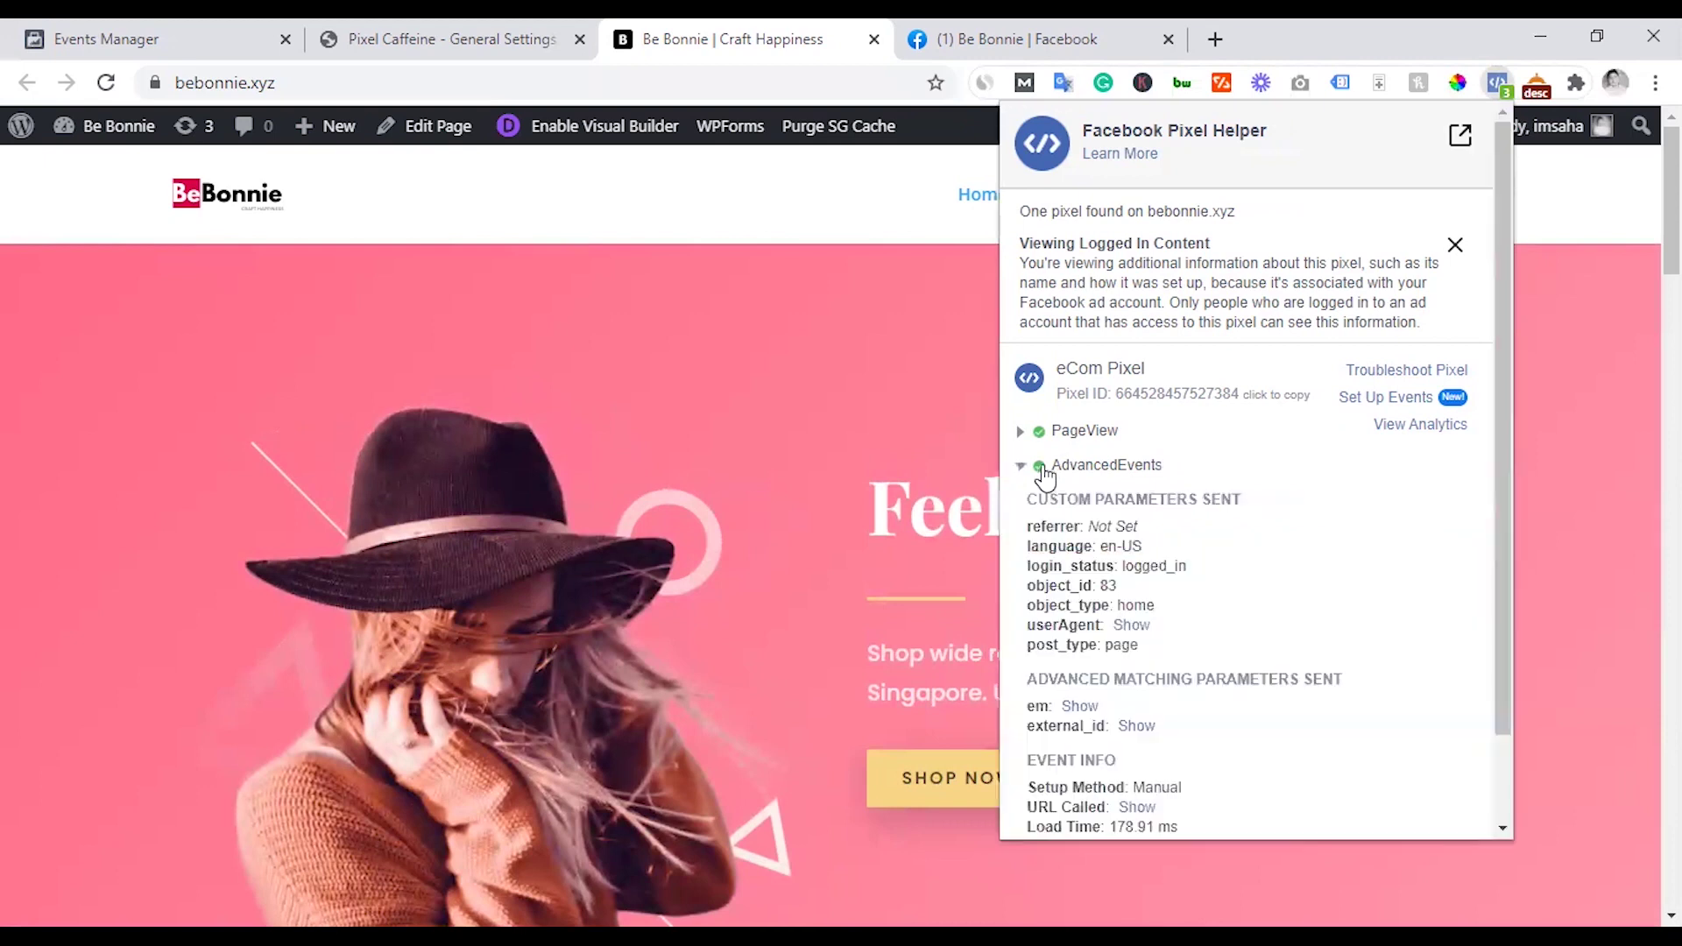
click(1041, 465)
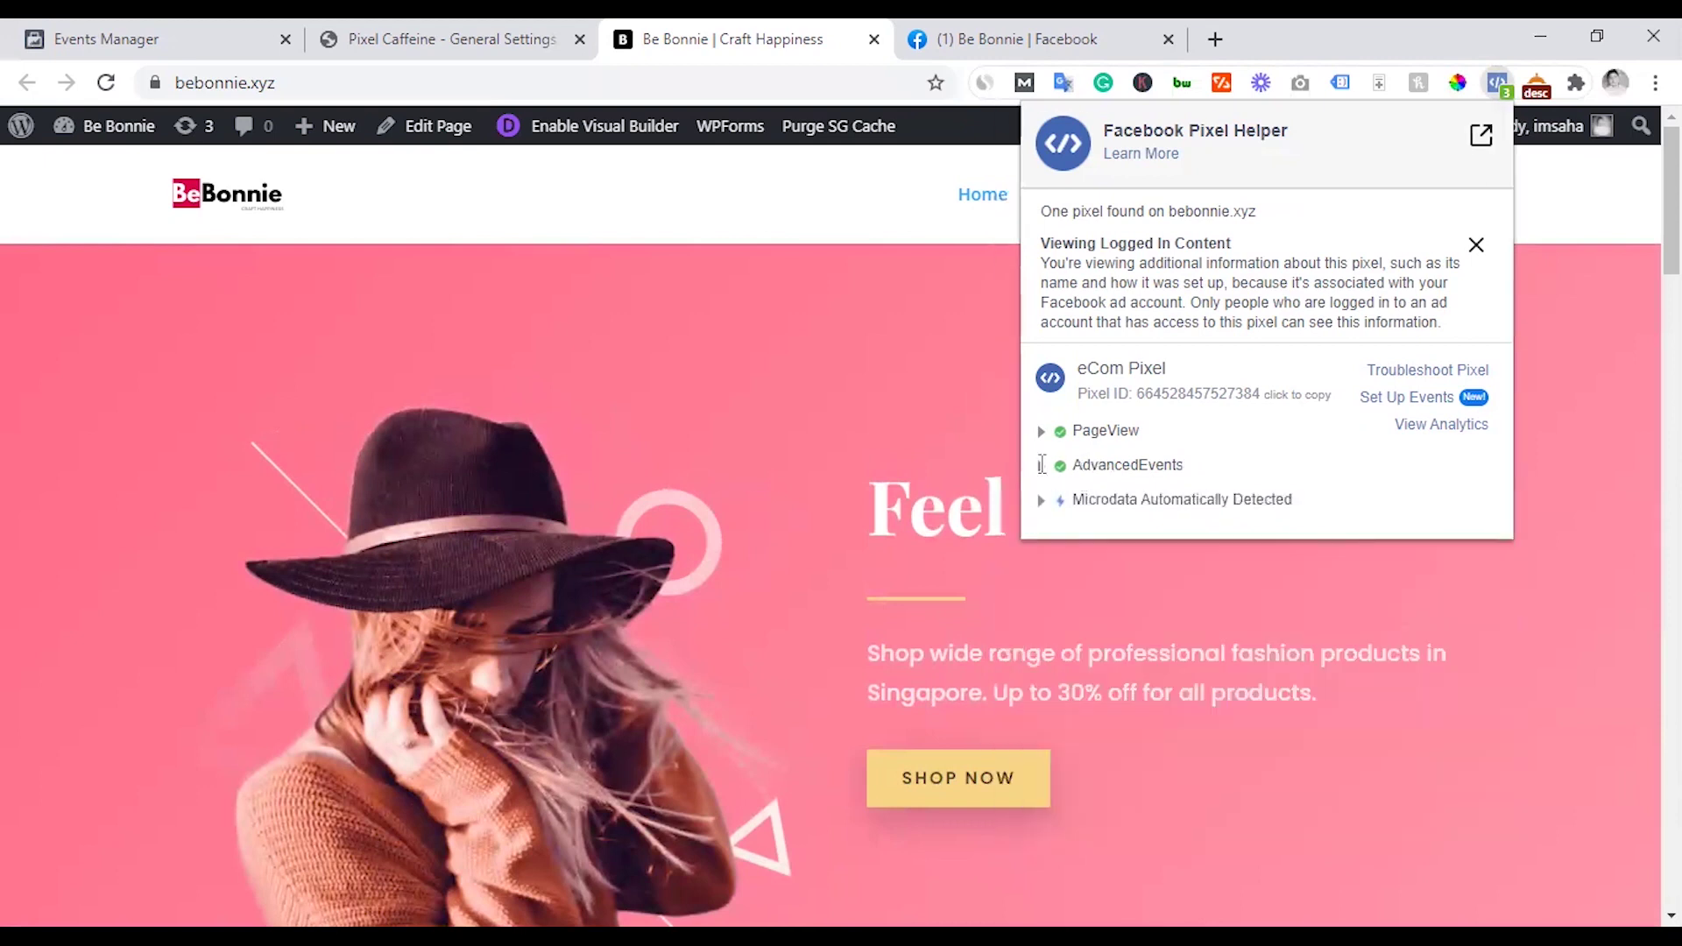
click(892, 475)
- Go to the store's Shop page and check which events the eCom Pixel fires there with Facebook Pixel Helper
scroll(1095, 302, down, 3)
click(1143, 198)
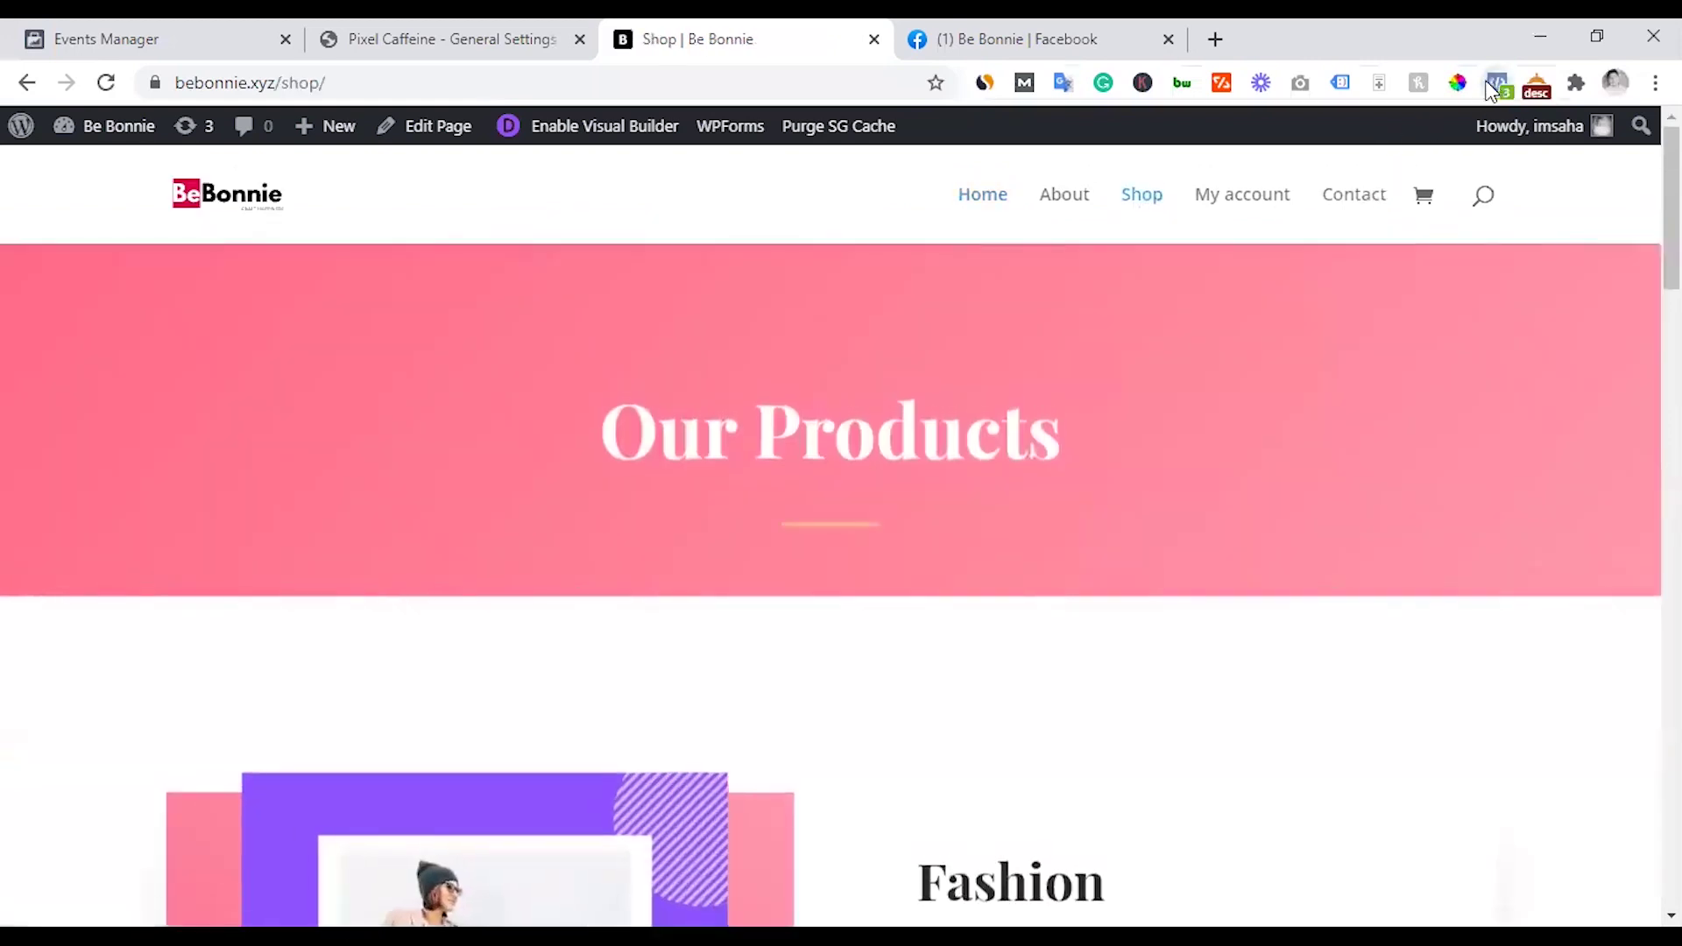
click(1493, 86)
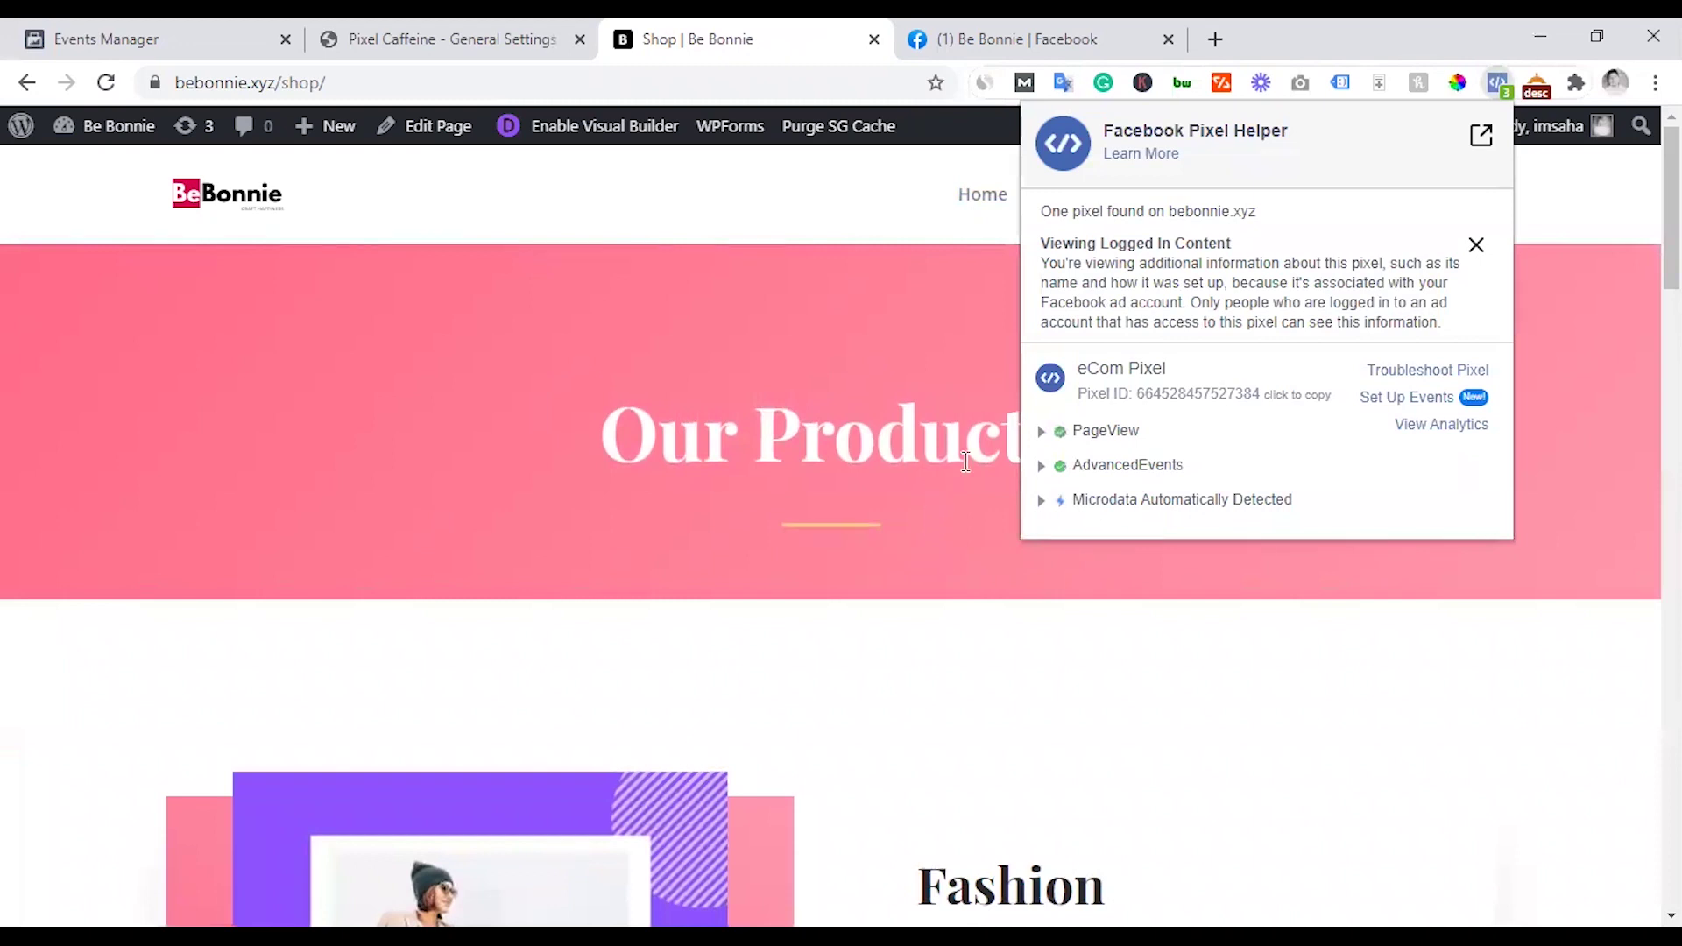
click(884, 472)
- Open the Custom T-Shirt Multi-Color product page and examine the ViewContent event's custom parameters in Facebook Pixel Helper
scroll(883, 477, down, 12)
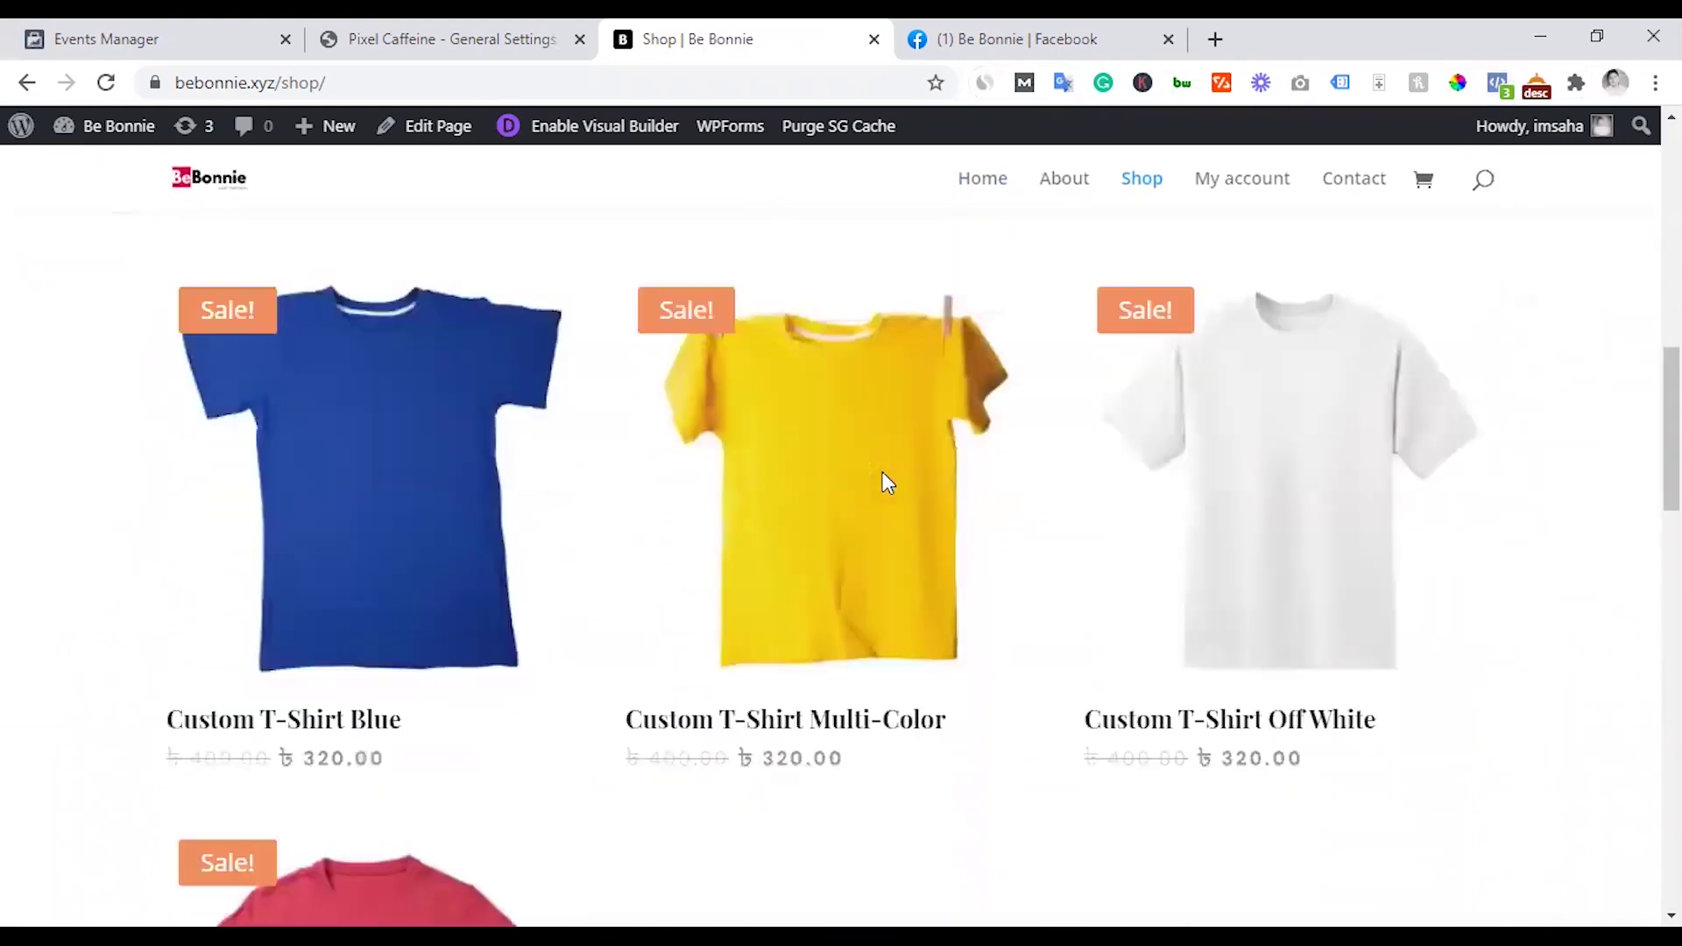
click(830, 491)
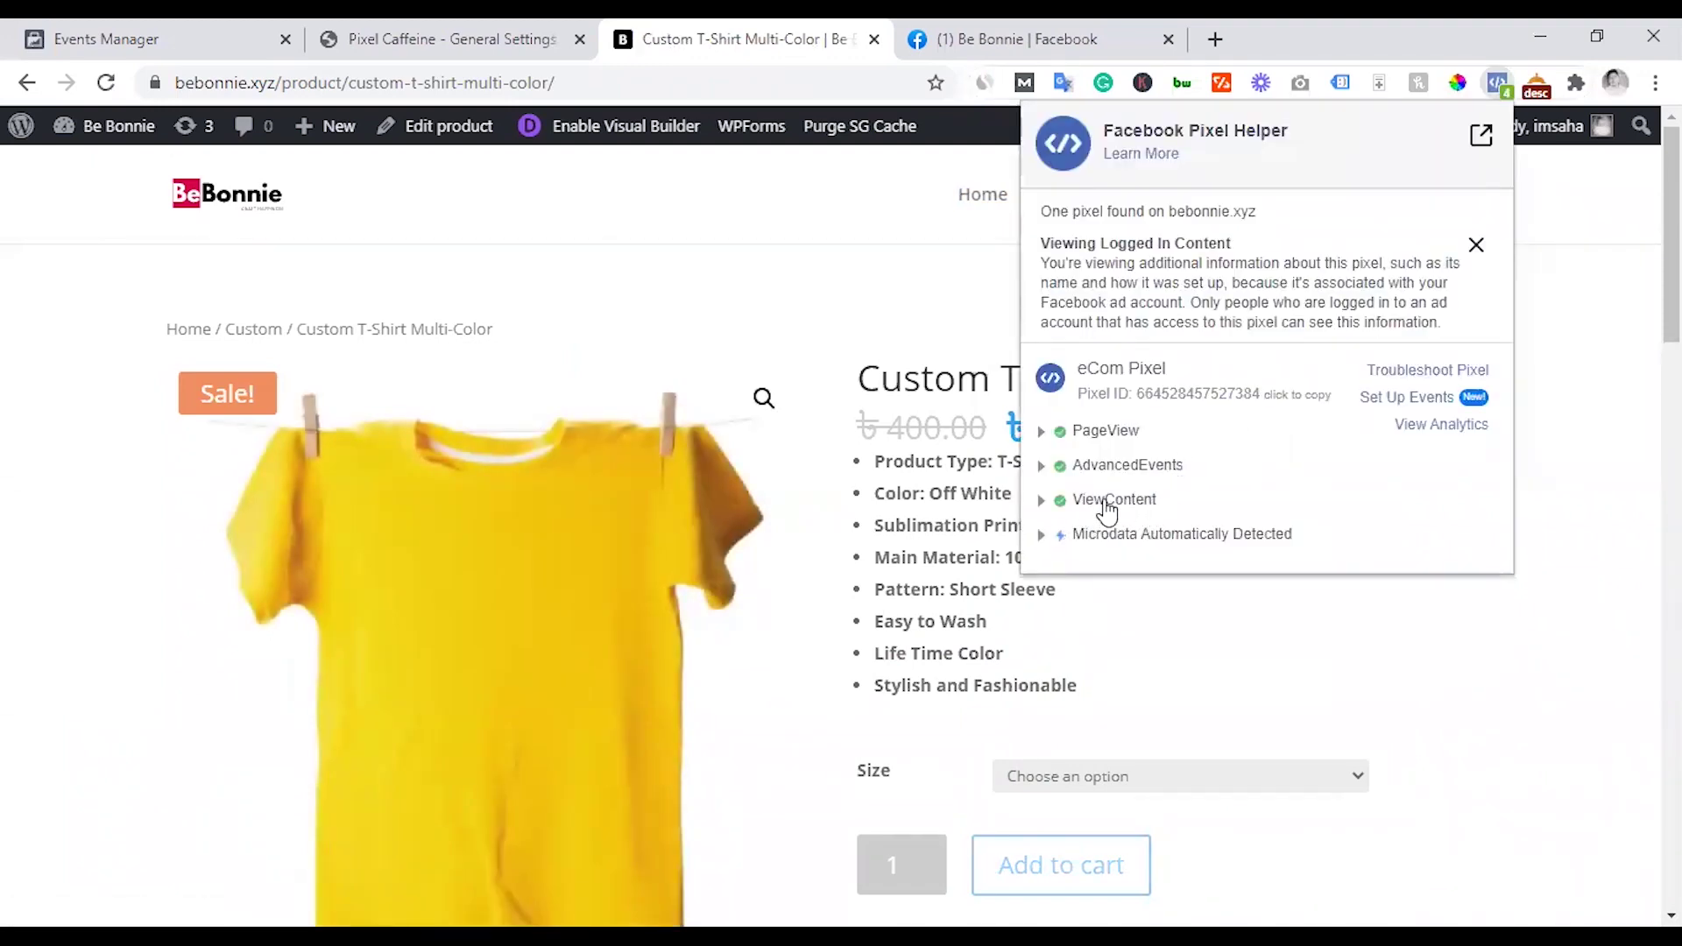
click(1108, 506)
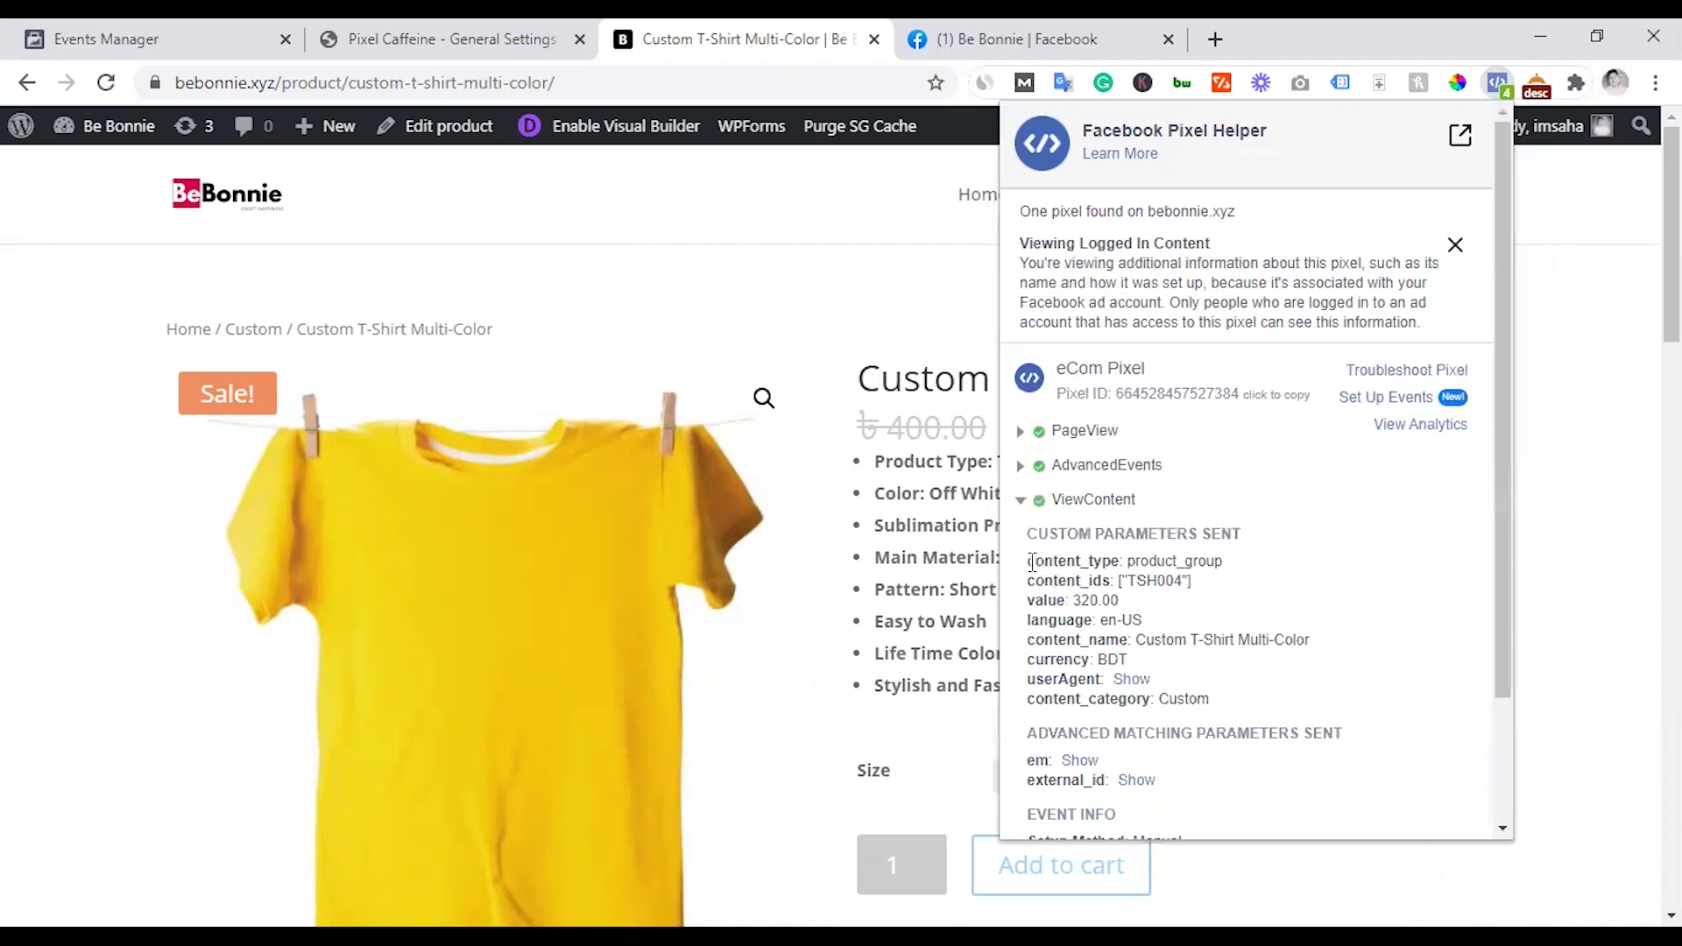
drag(1028, 561, 1131, 574)
click(1044, 600)
drag(1028, 599, 1023, 640)
click(1042, 613)
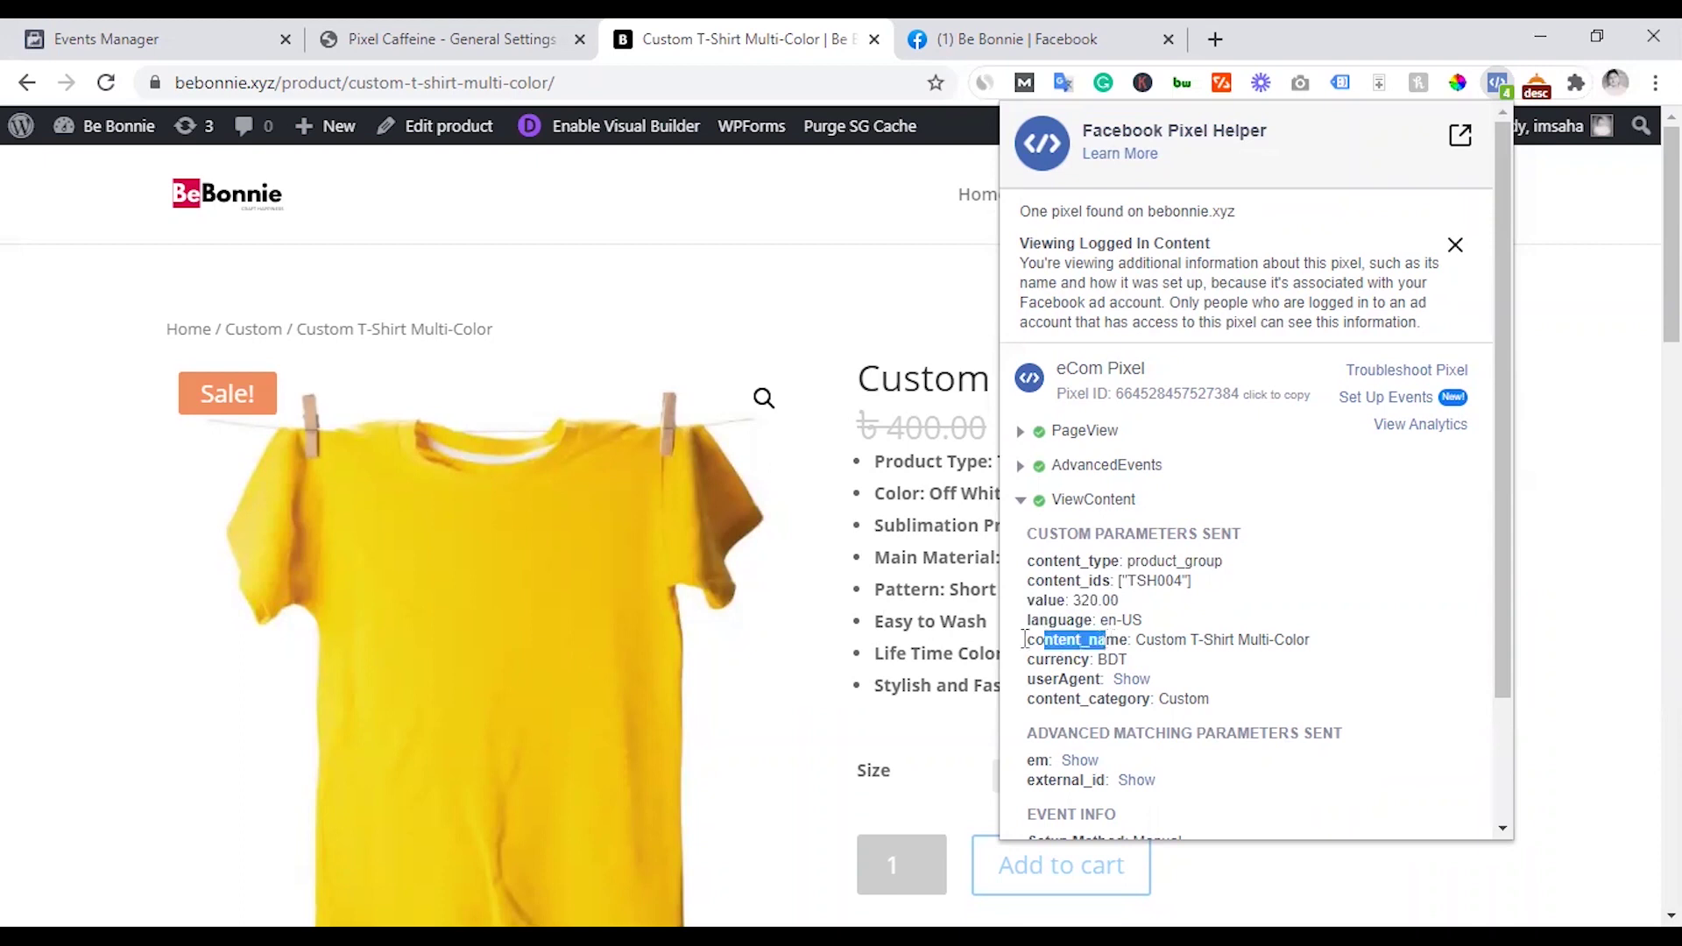
click(921, 634)
- Choose size M for the Custom T-Shirt Multi-Color and add one to the cart
scroll(970, 532, down, 5)
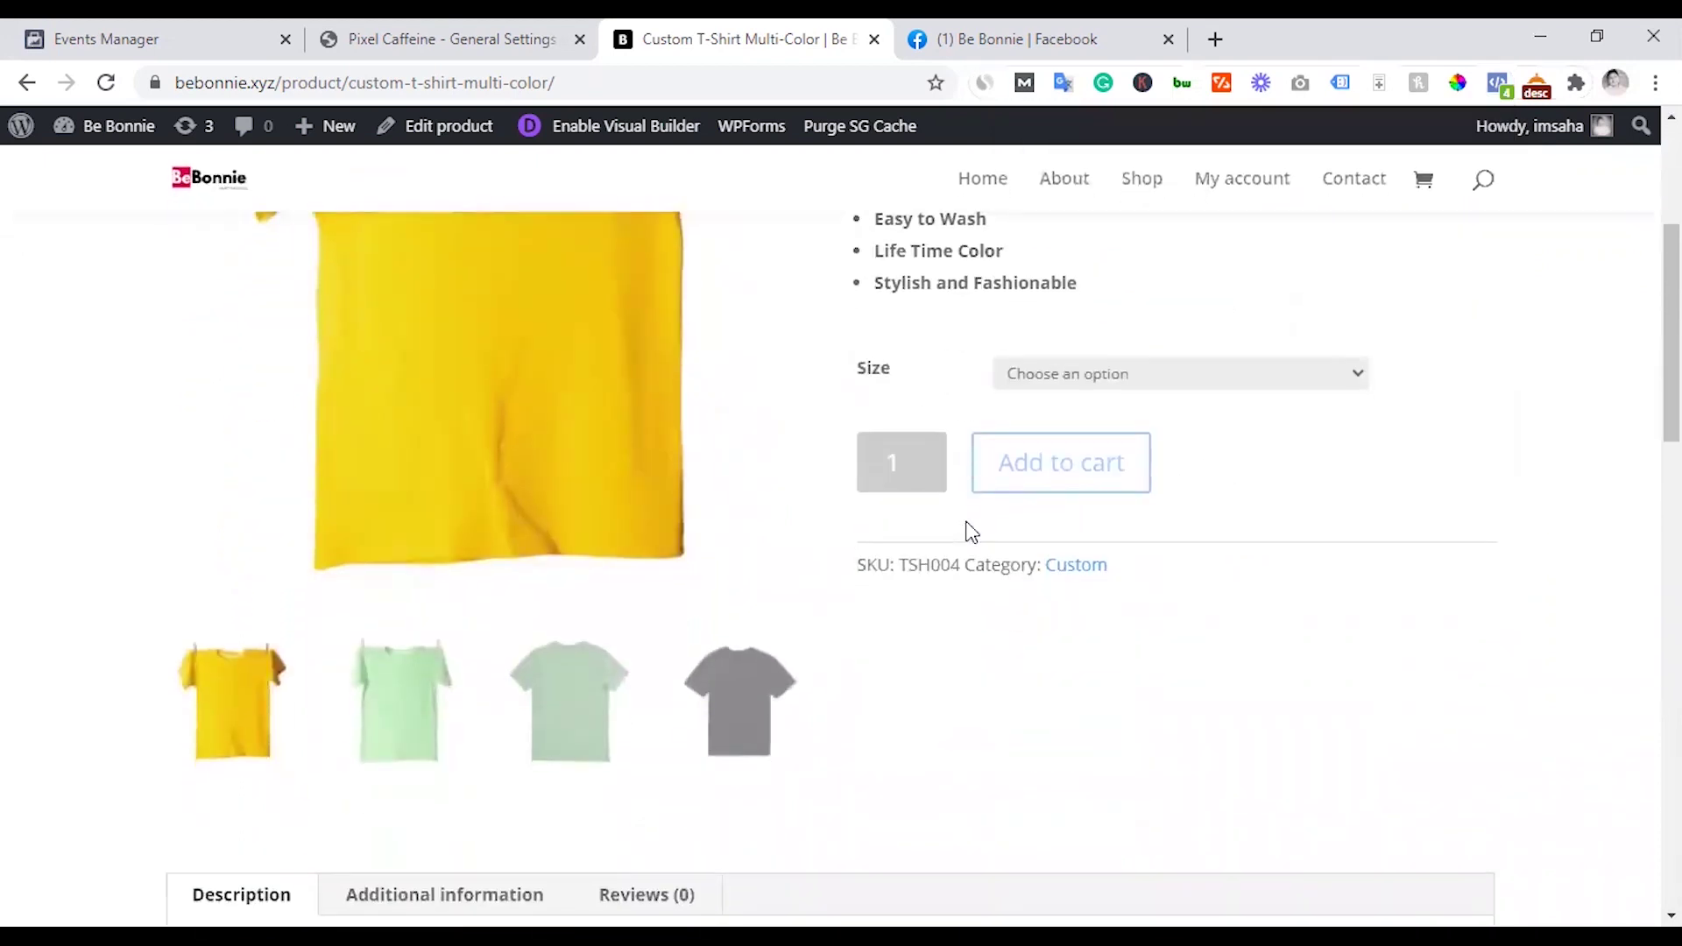
scroll(969, 530, down, 5)
scroll(967, 534, up, 6)
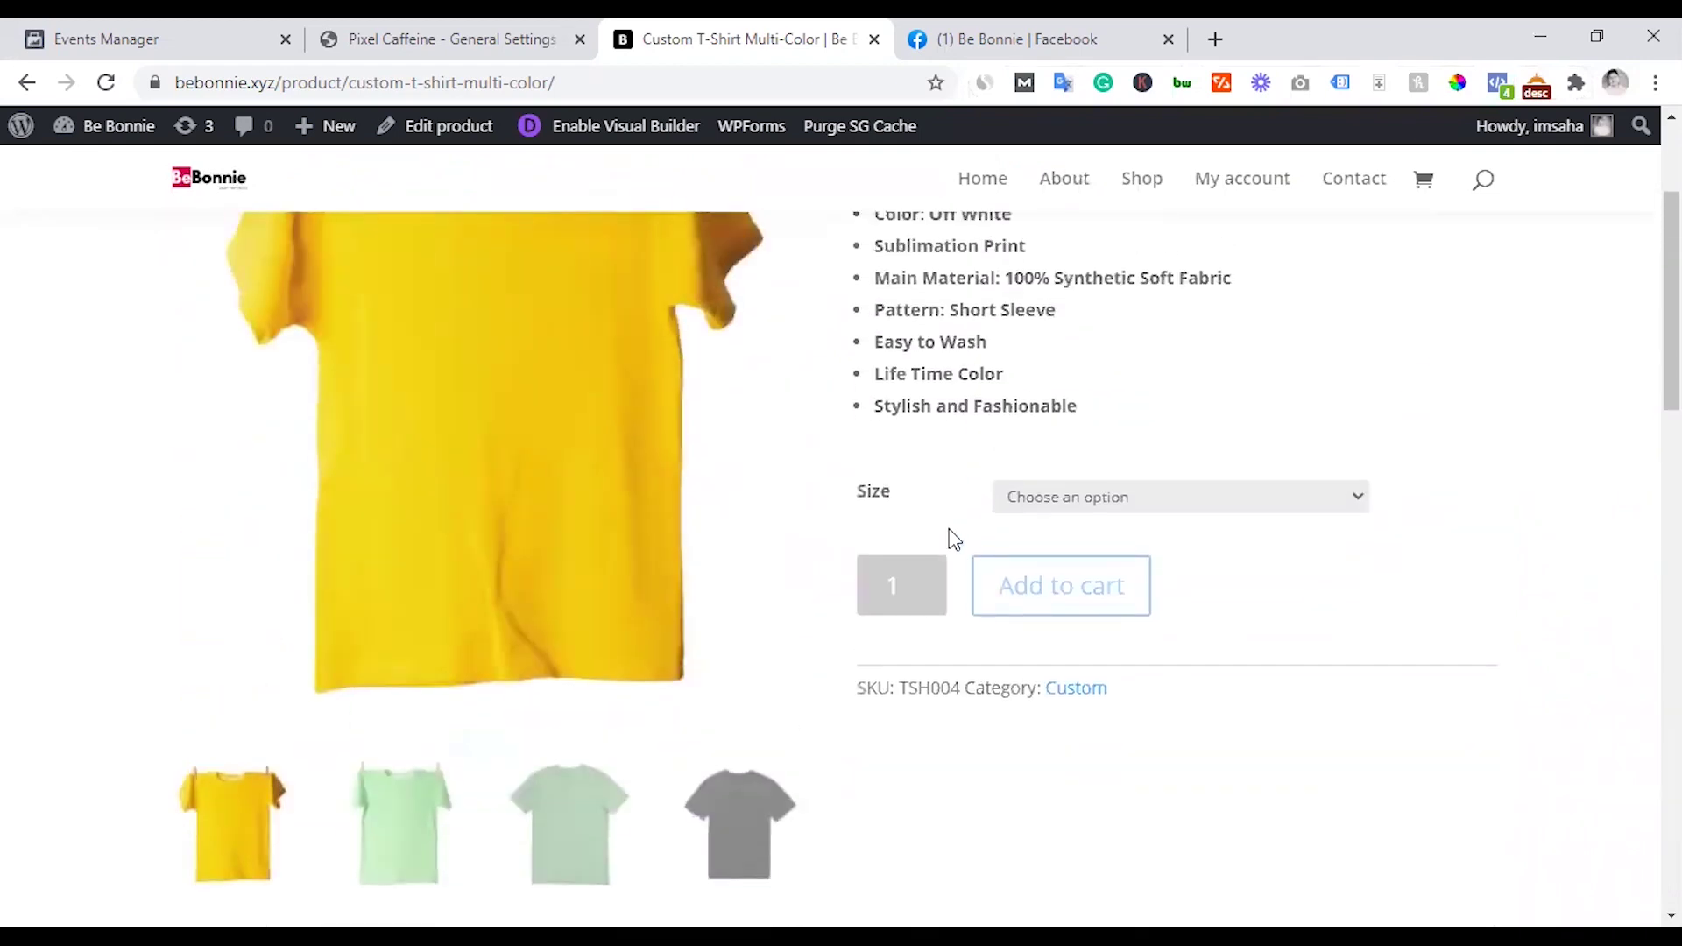
click(1071, 501)
click(1058, 569)
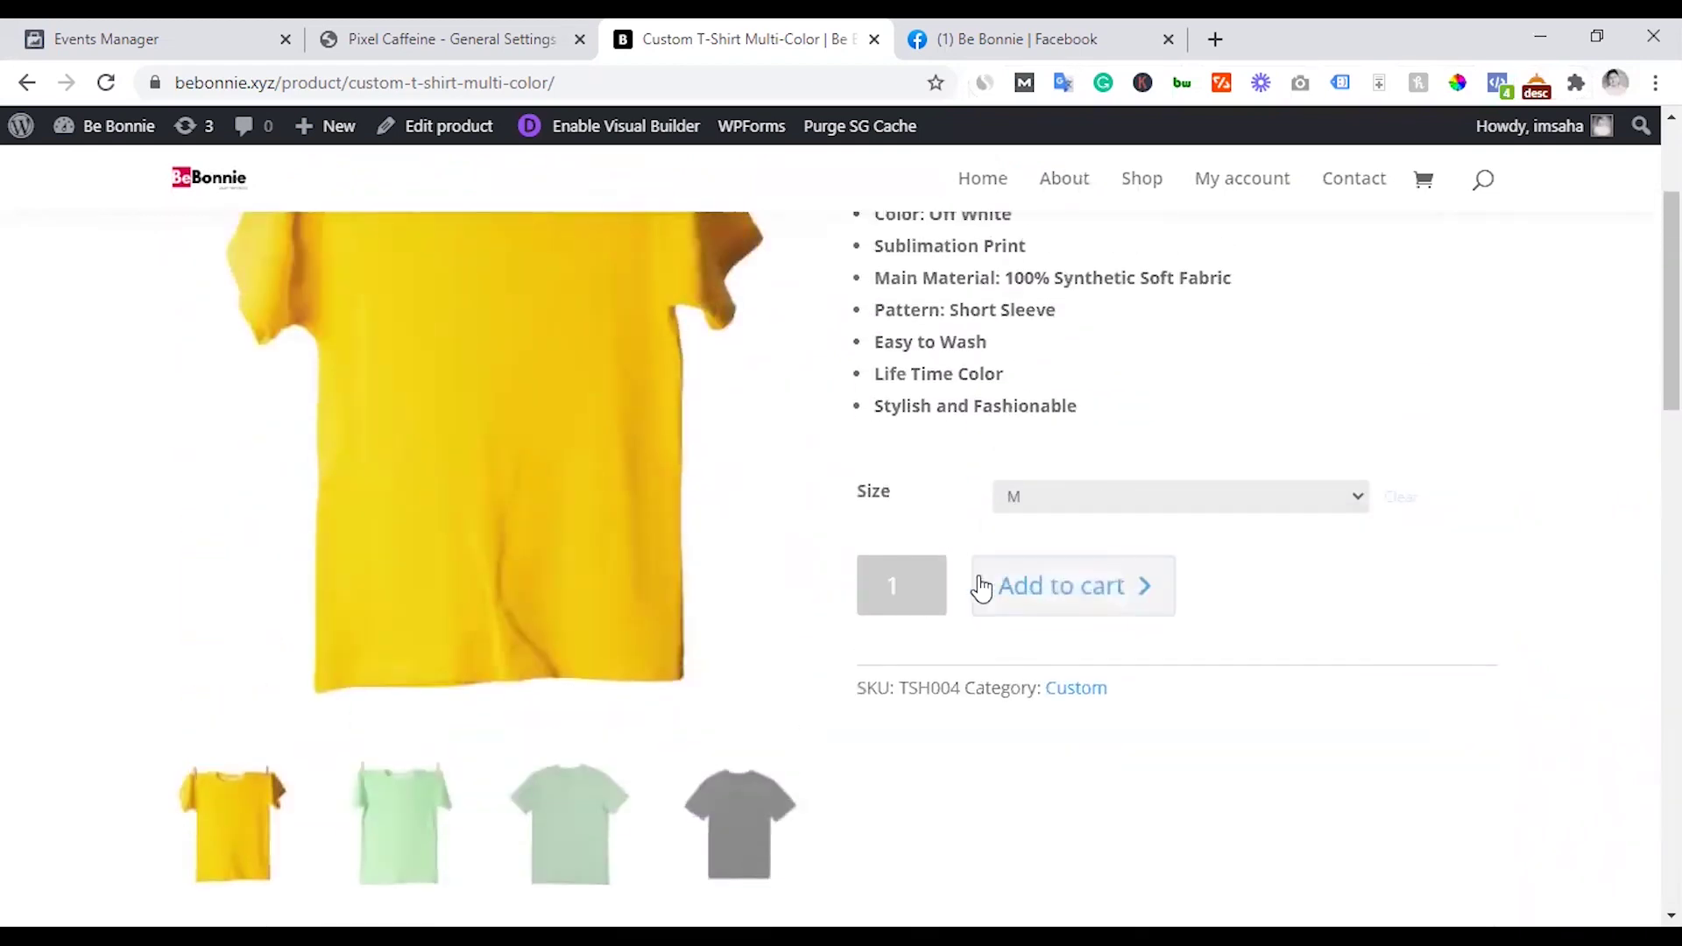
click(1045, 606)
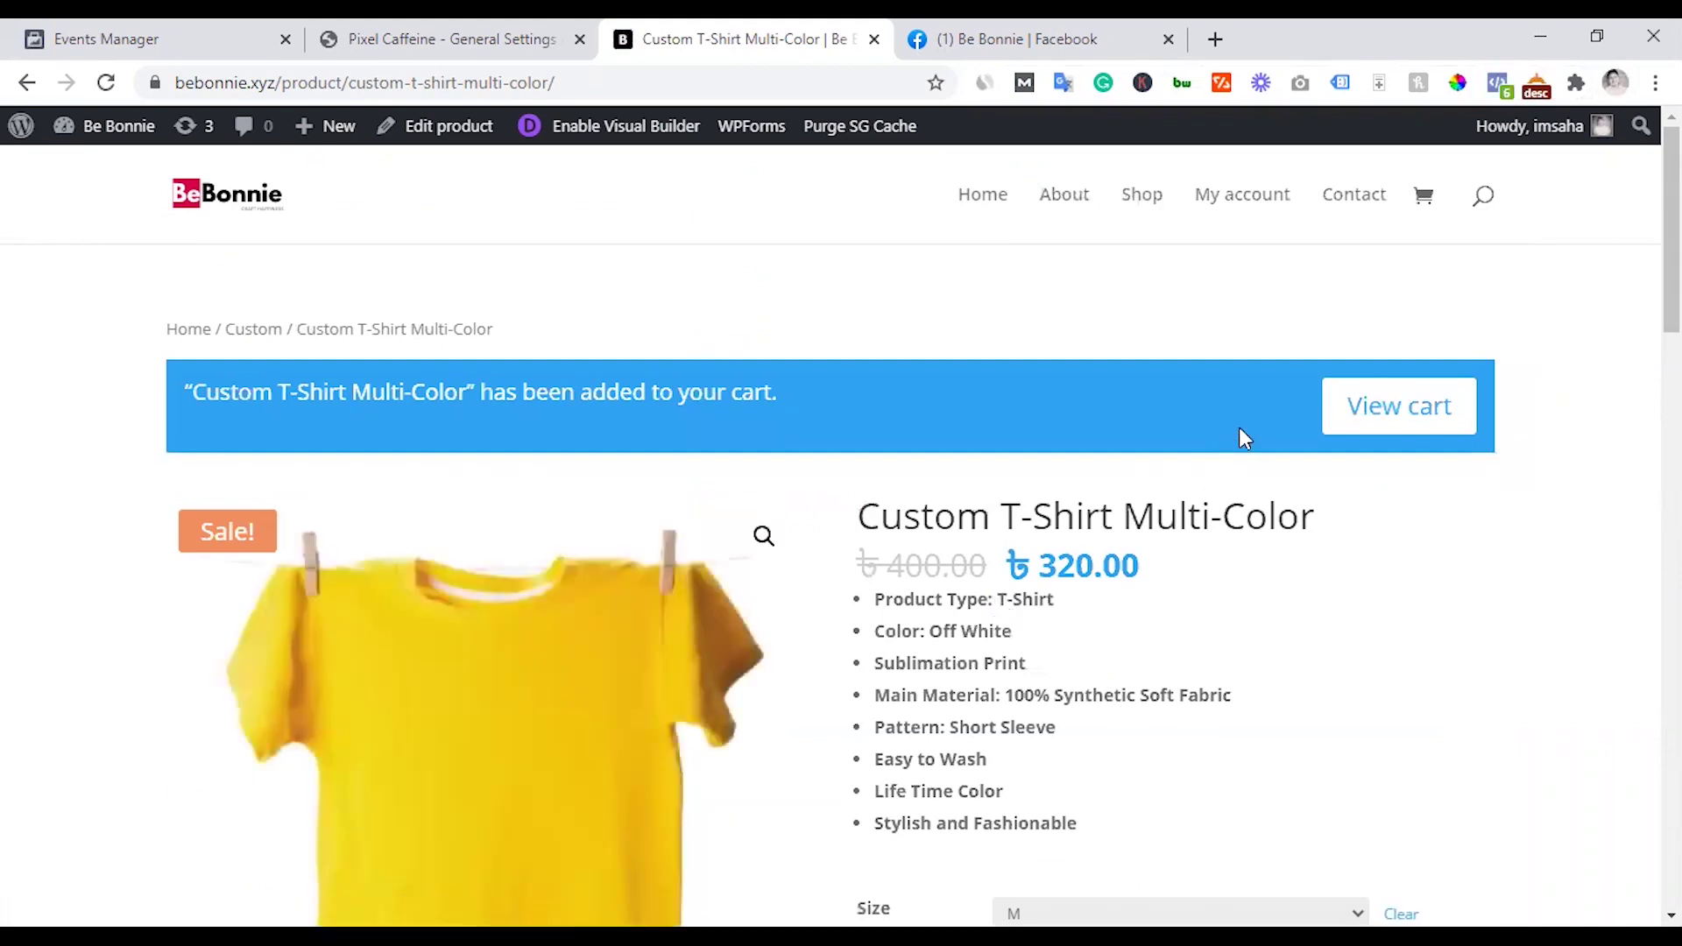
- Inspect the custom parameters and event info of the AddToCart event in Facebook Pixel Helper
click(1495, 88)
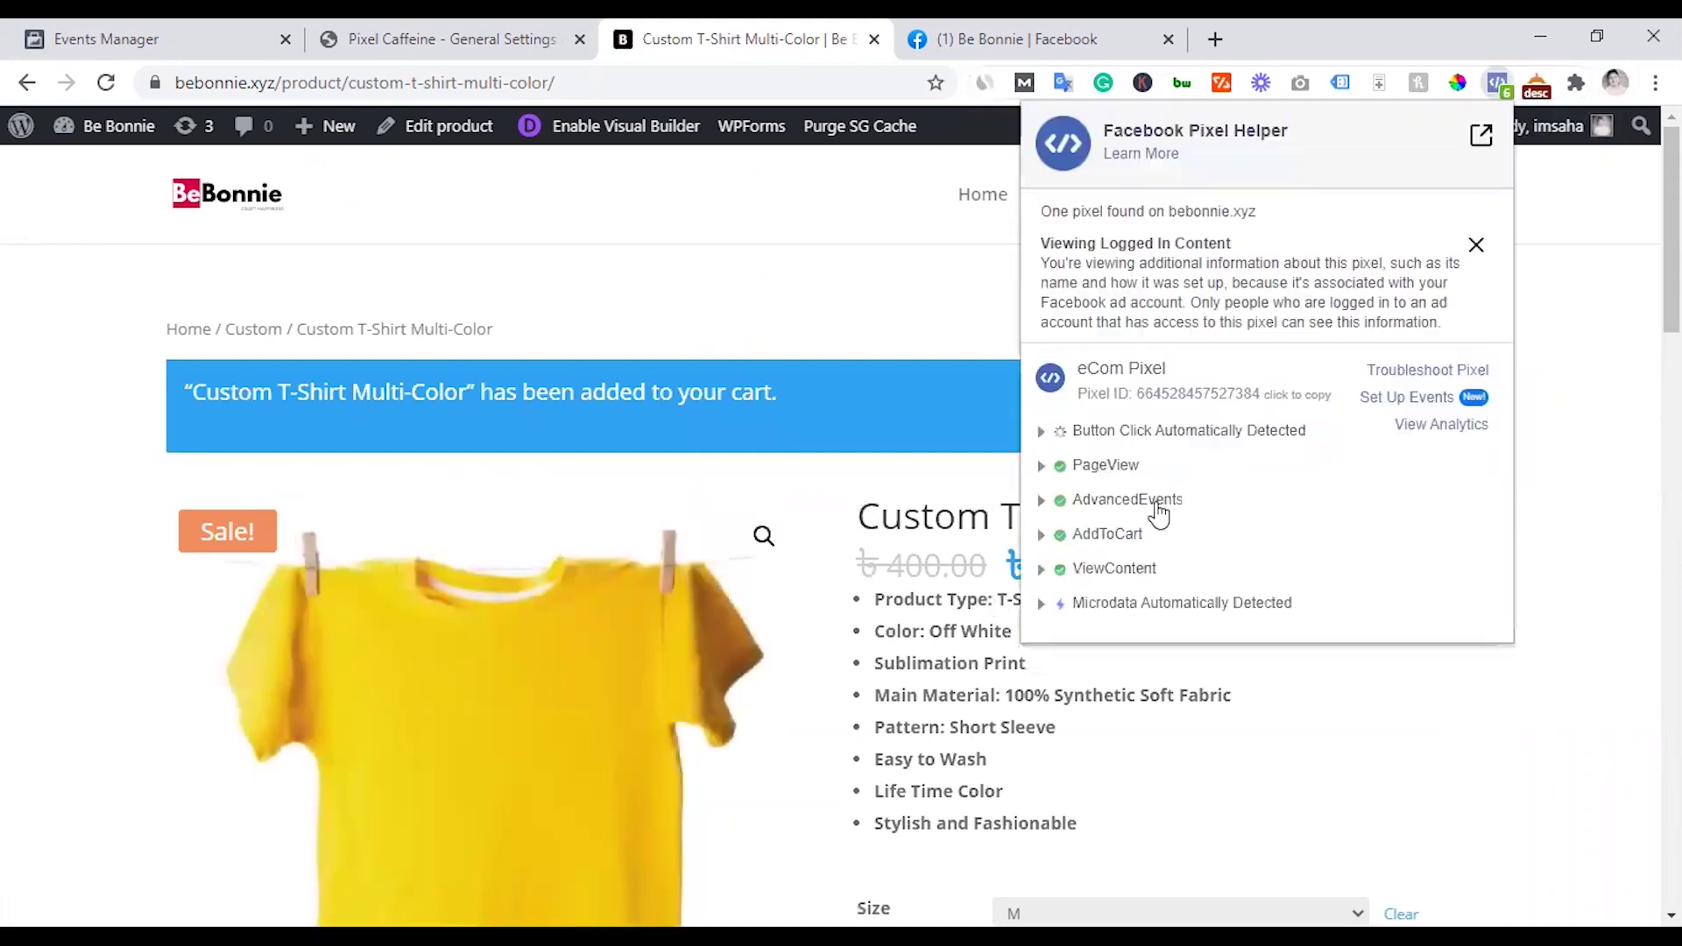
click(1090, 536)
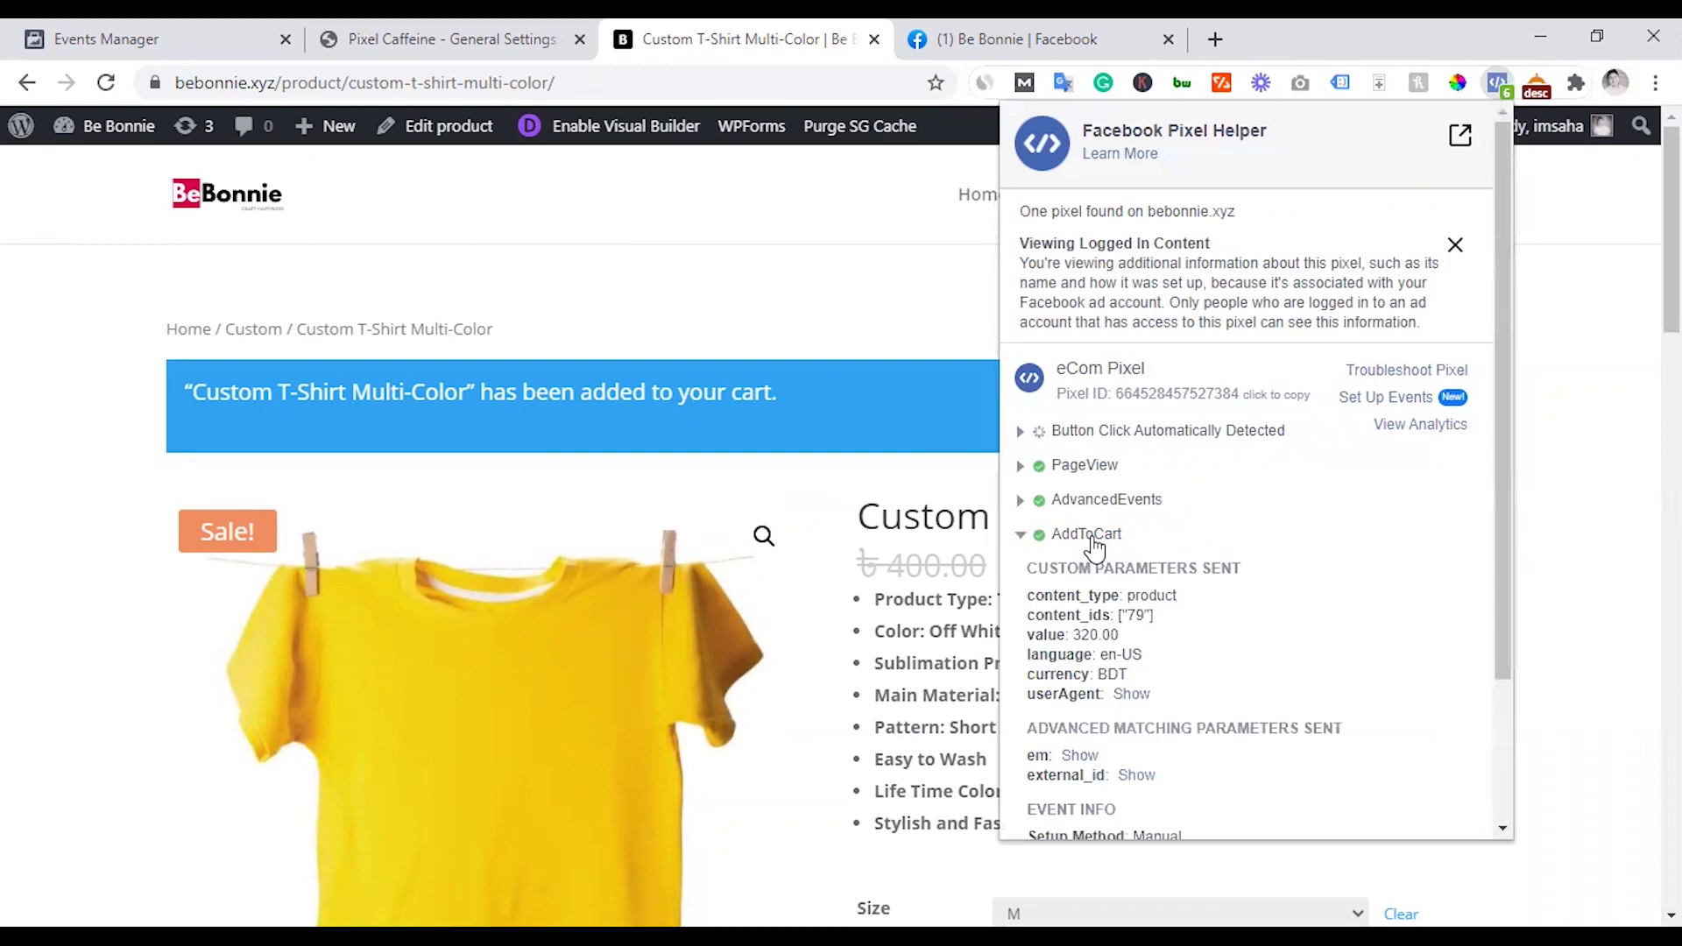
click(1090, 536)
click(1090, 536)
scroll(1115, 657, down, 2)
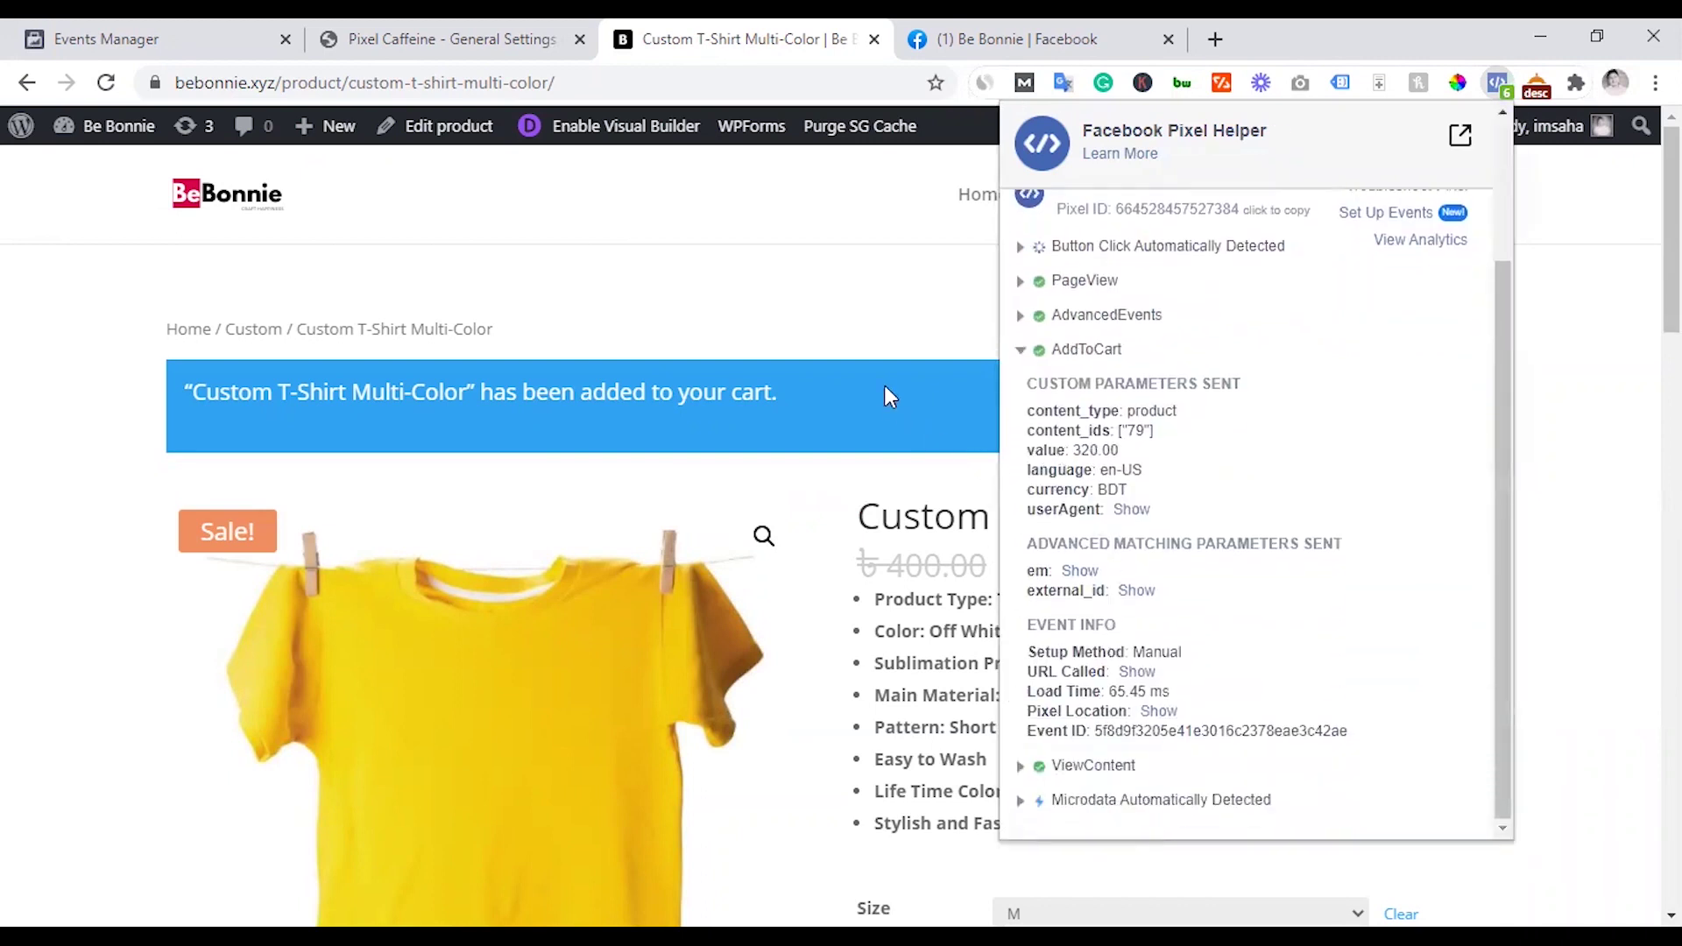
- View the cart and check the pixel events fired on the cart page with Facebook Pixel Helper
click(1396, 410)
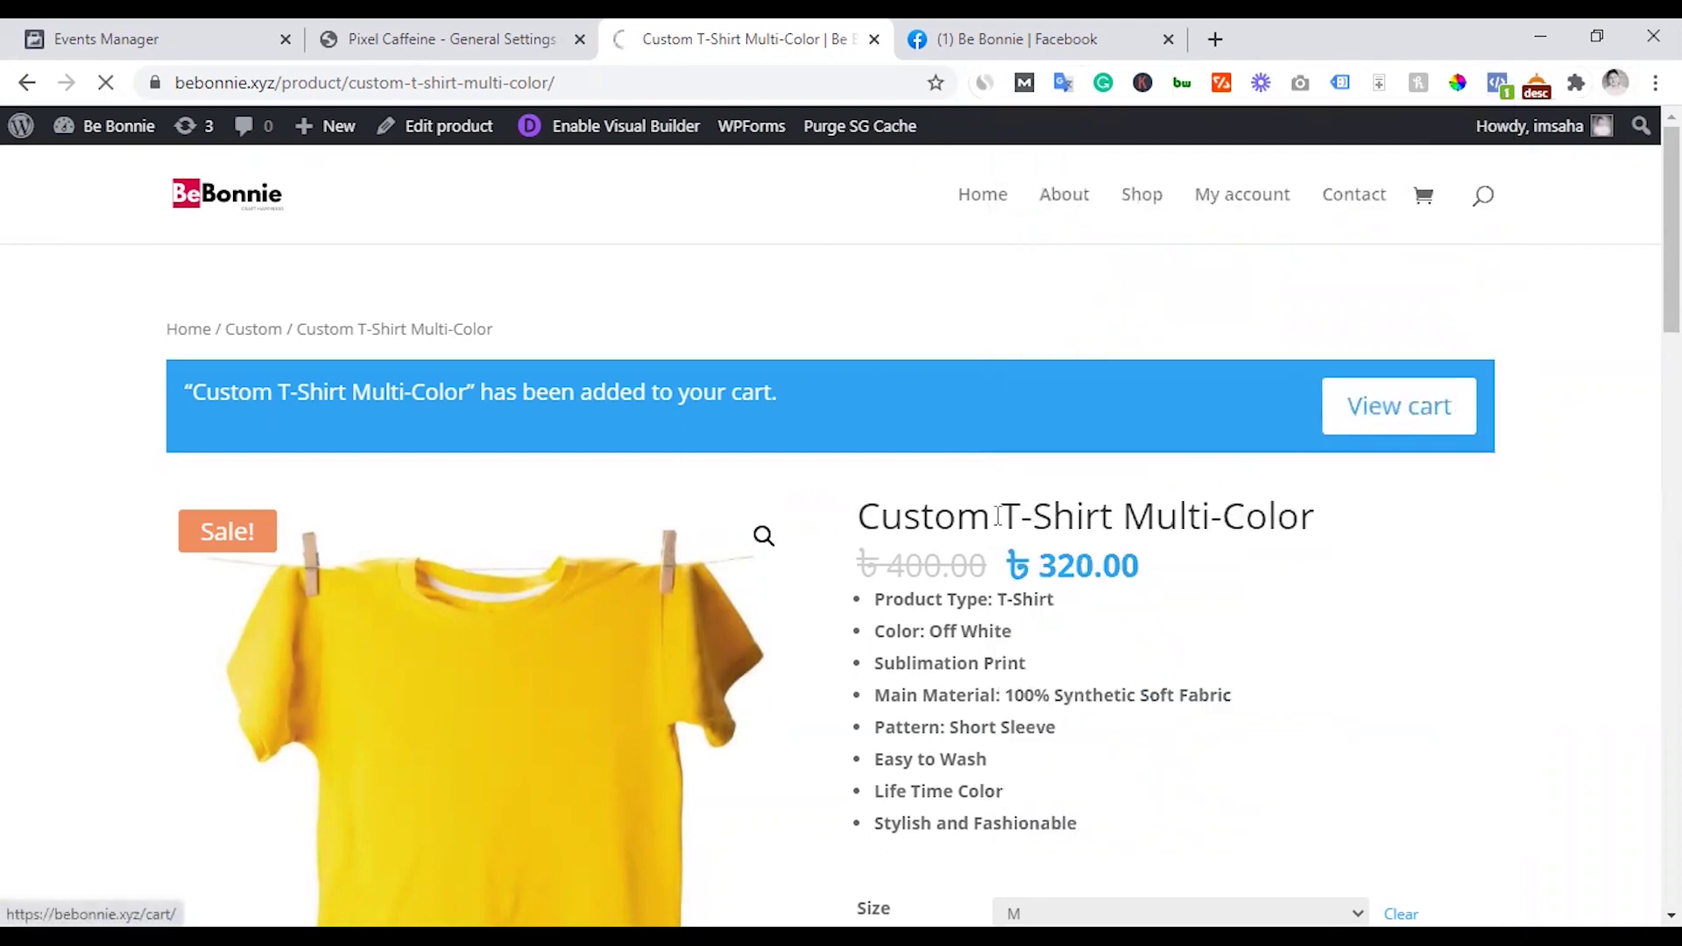
click(1496, 85)
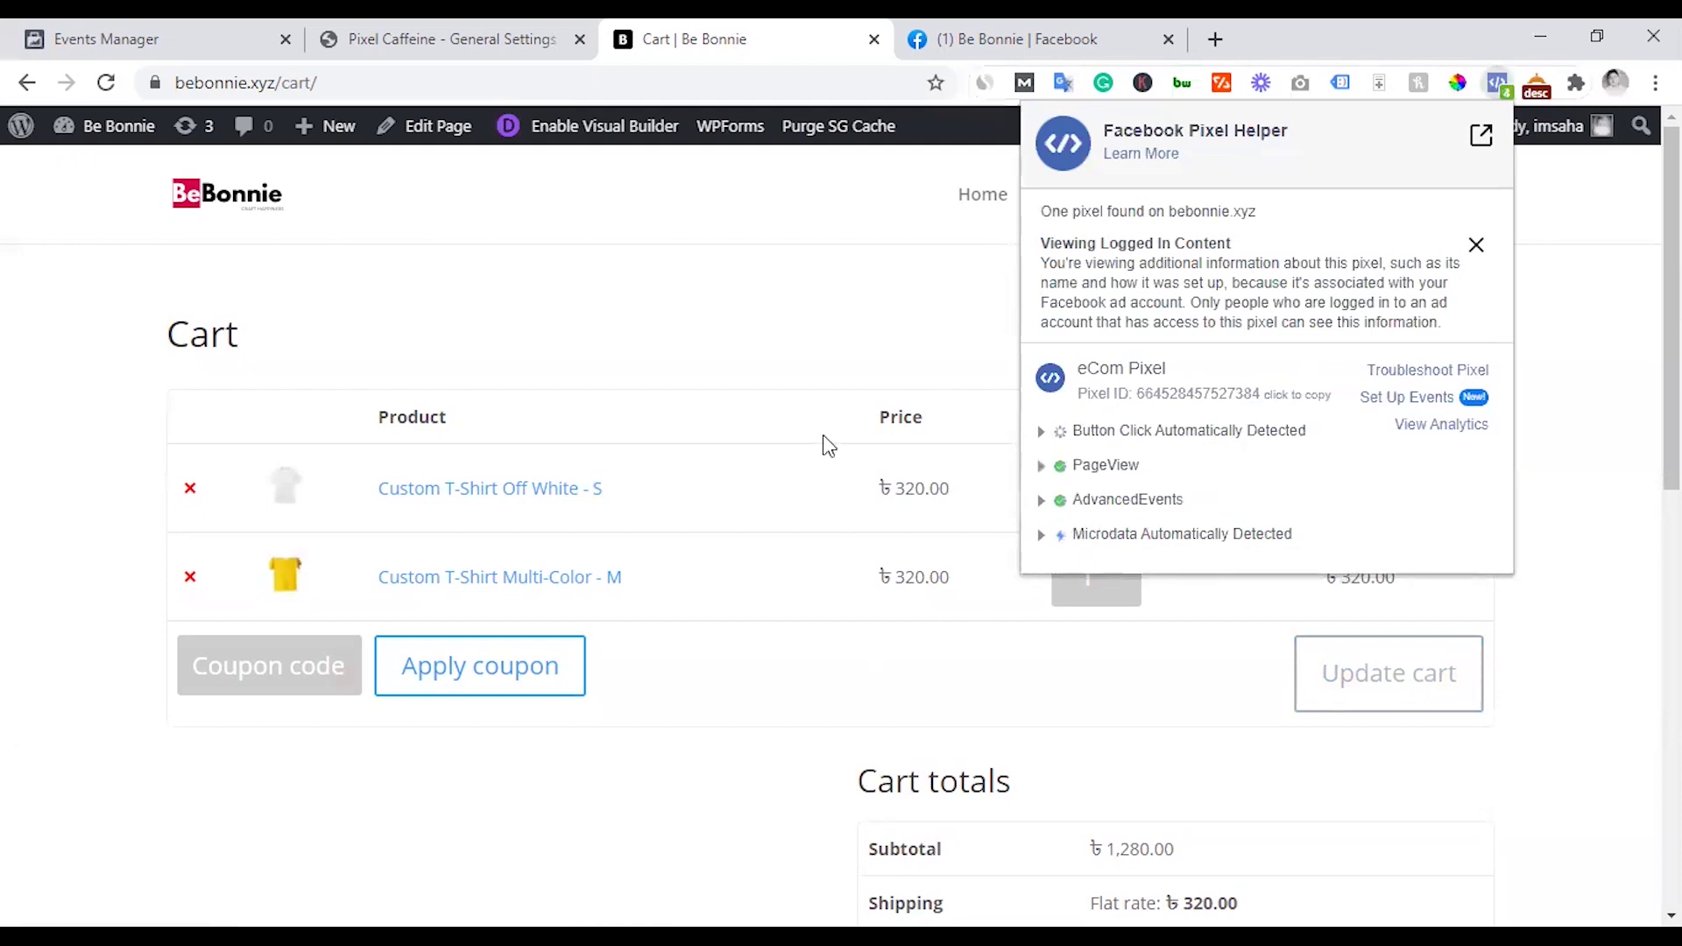
click(814, 377)
- Review the cart's items and totals, proceed to checkout, and check for the InitiateCheckout event in Facebook Pixel Helper
scroll(833, 499, down, 6)
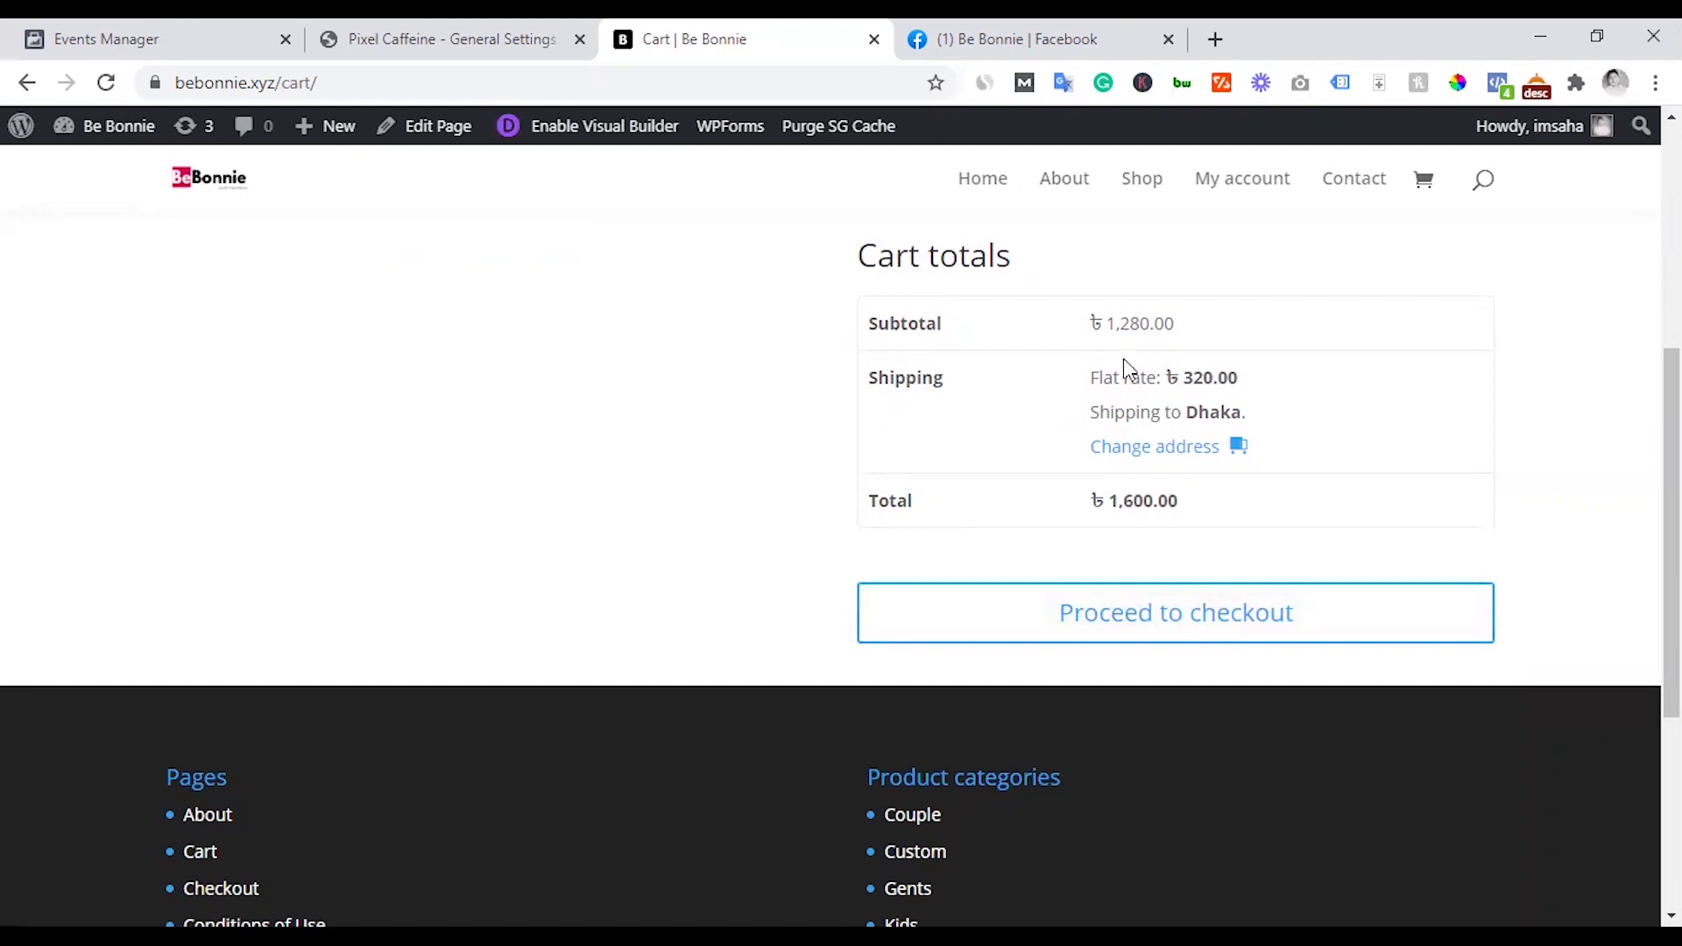
scroll(1088, 398, up, 6)
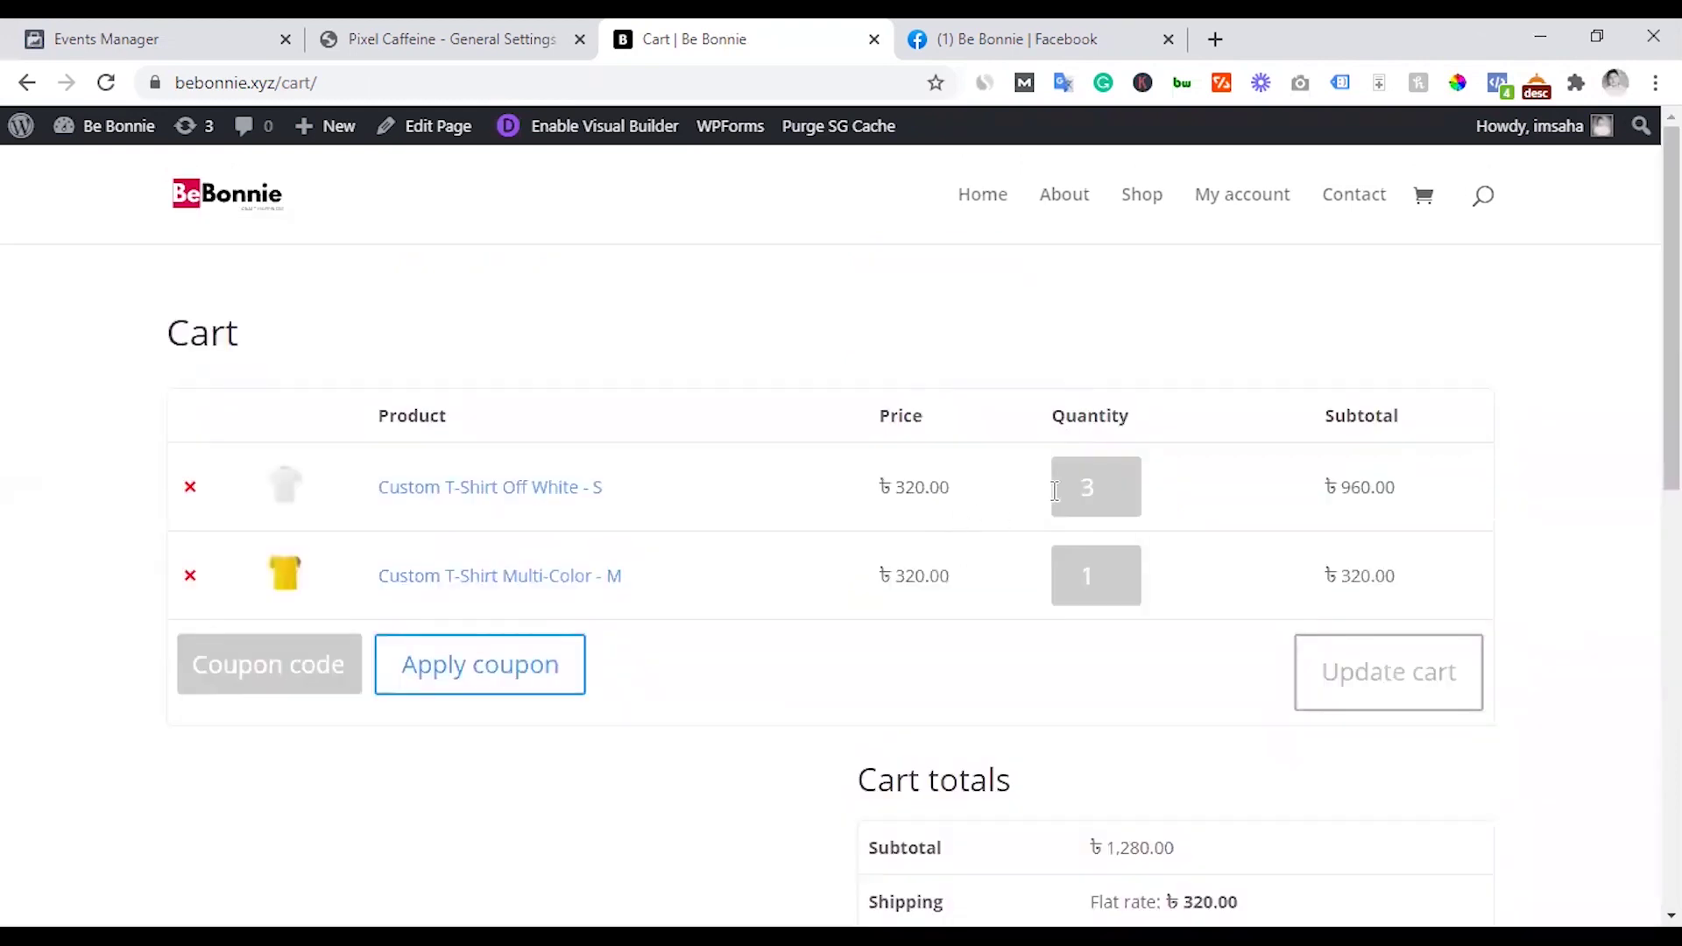
scroll(1034, 731, down, 6)
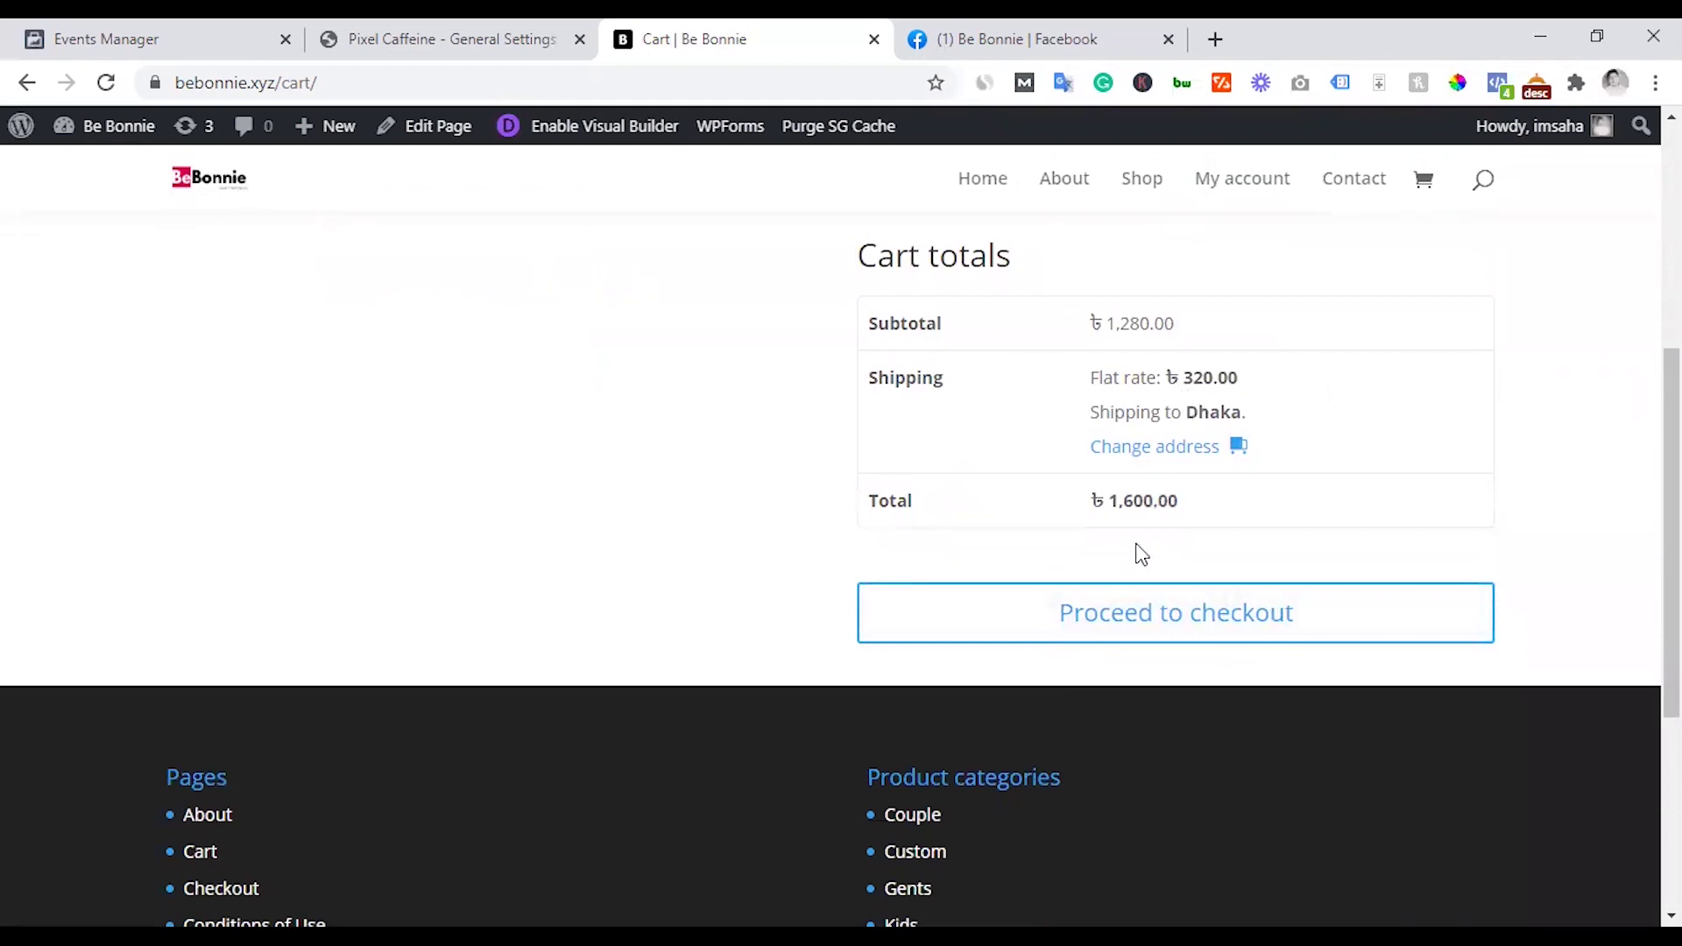
click(1144, 631)
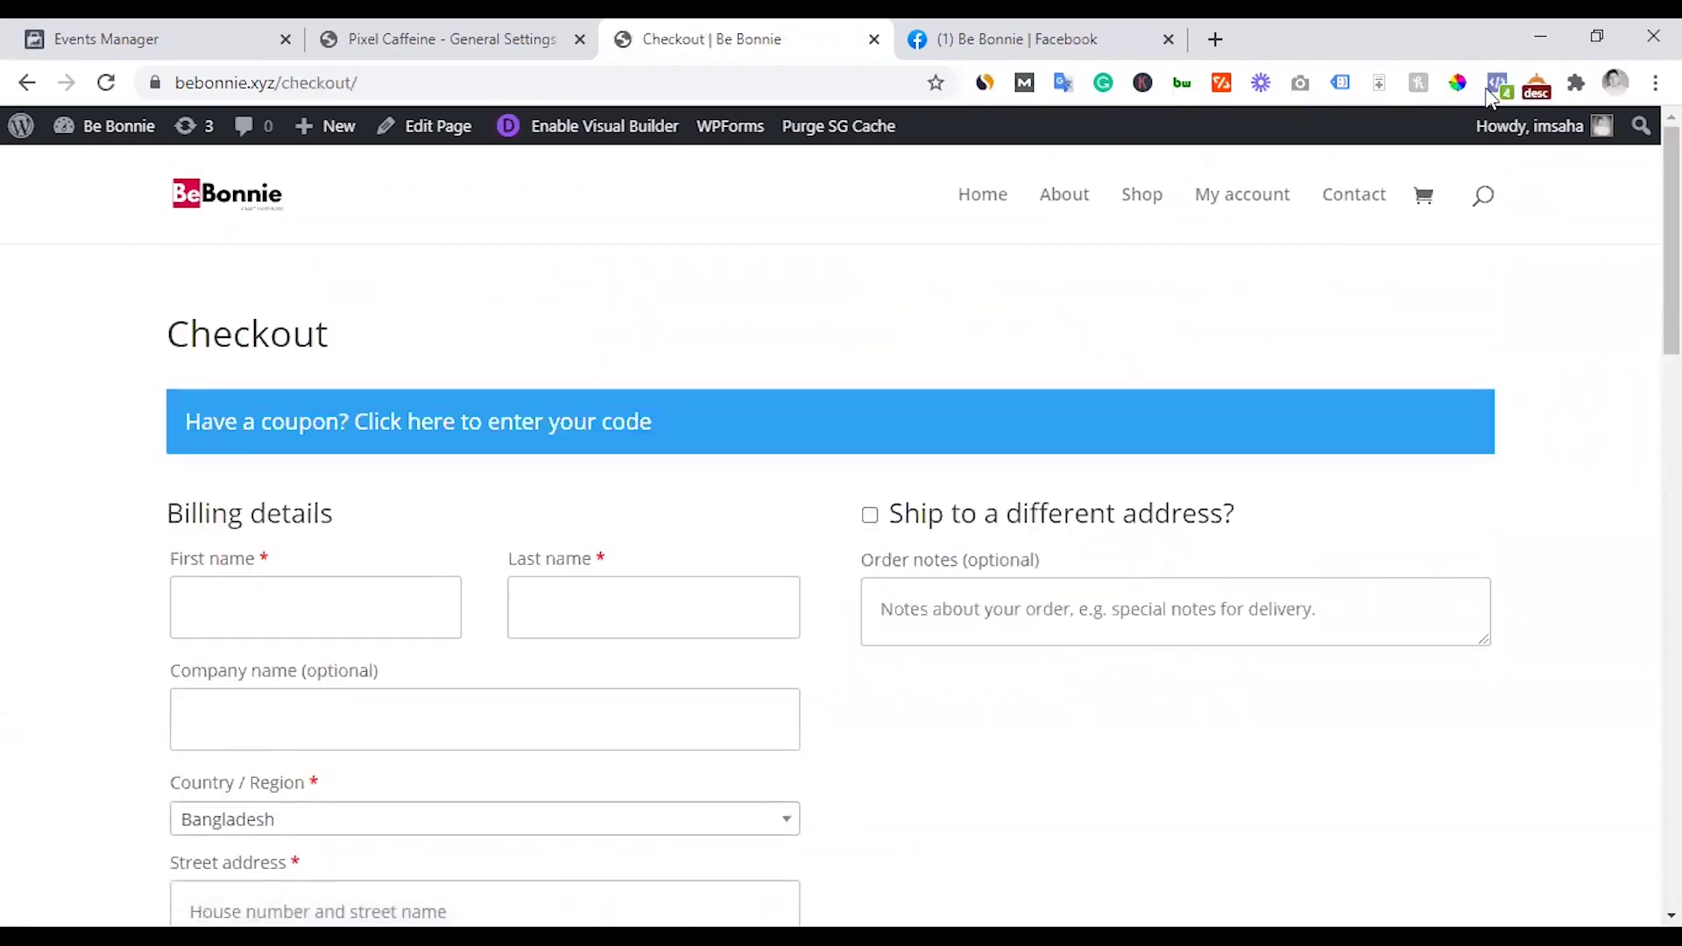
click(1495, 82)
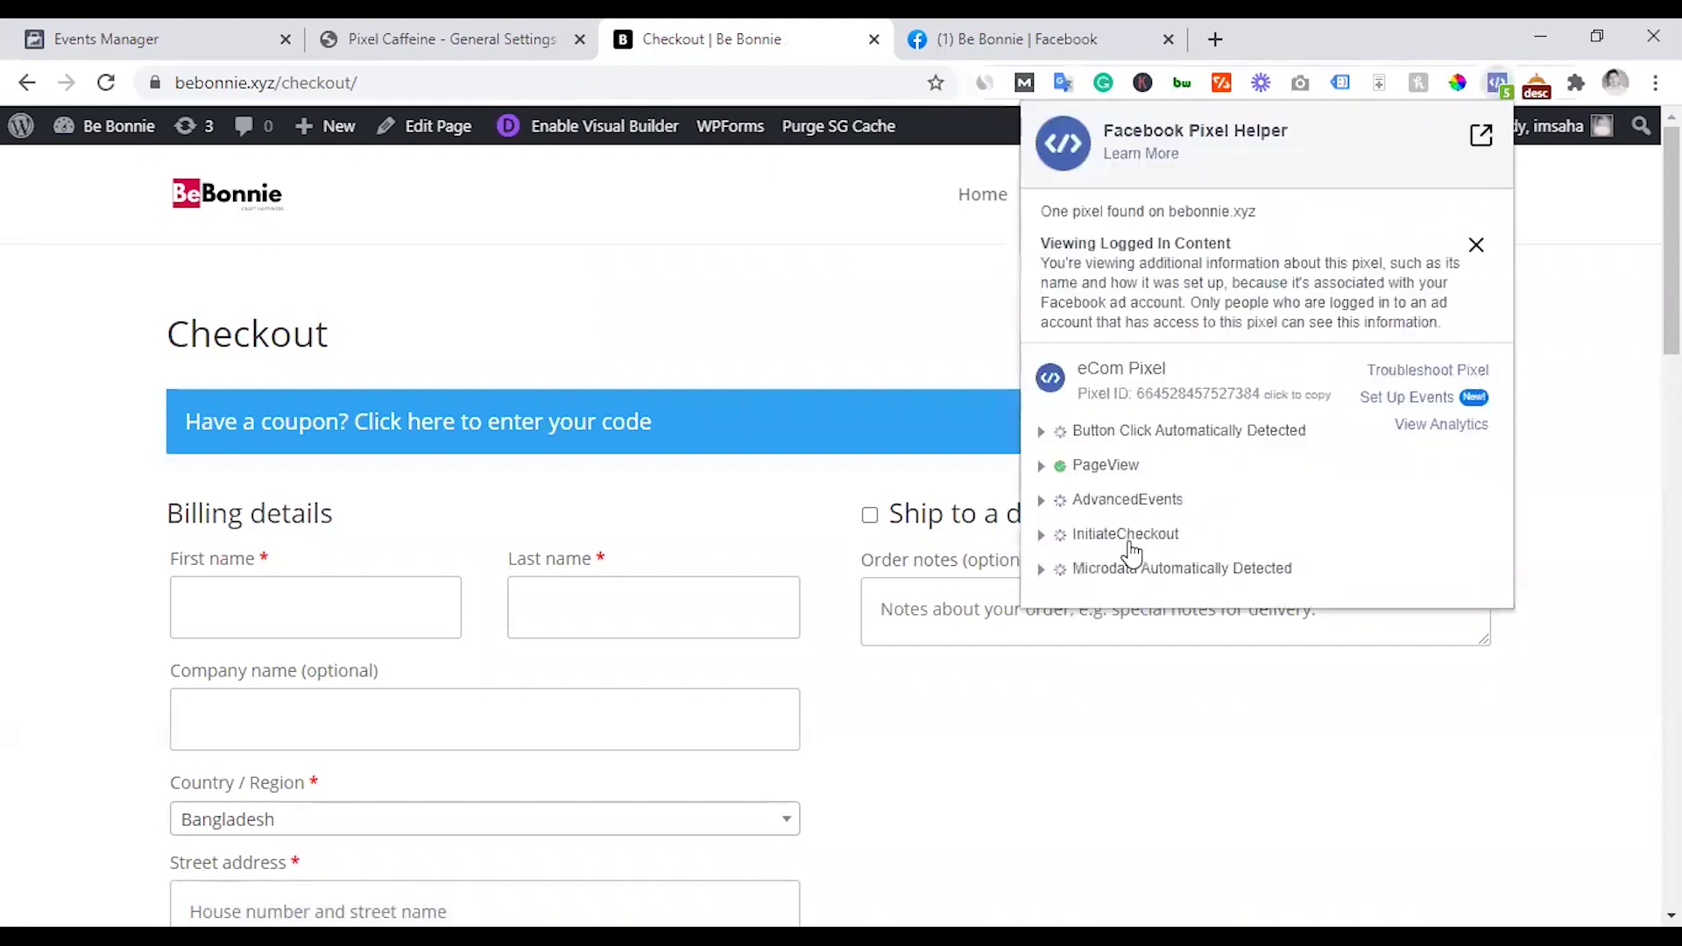
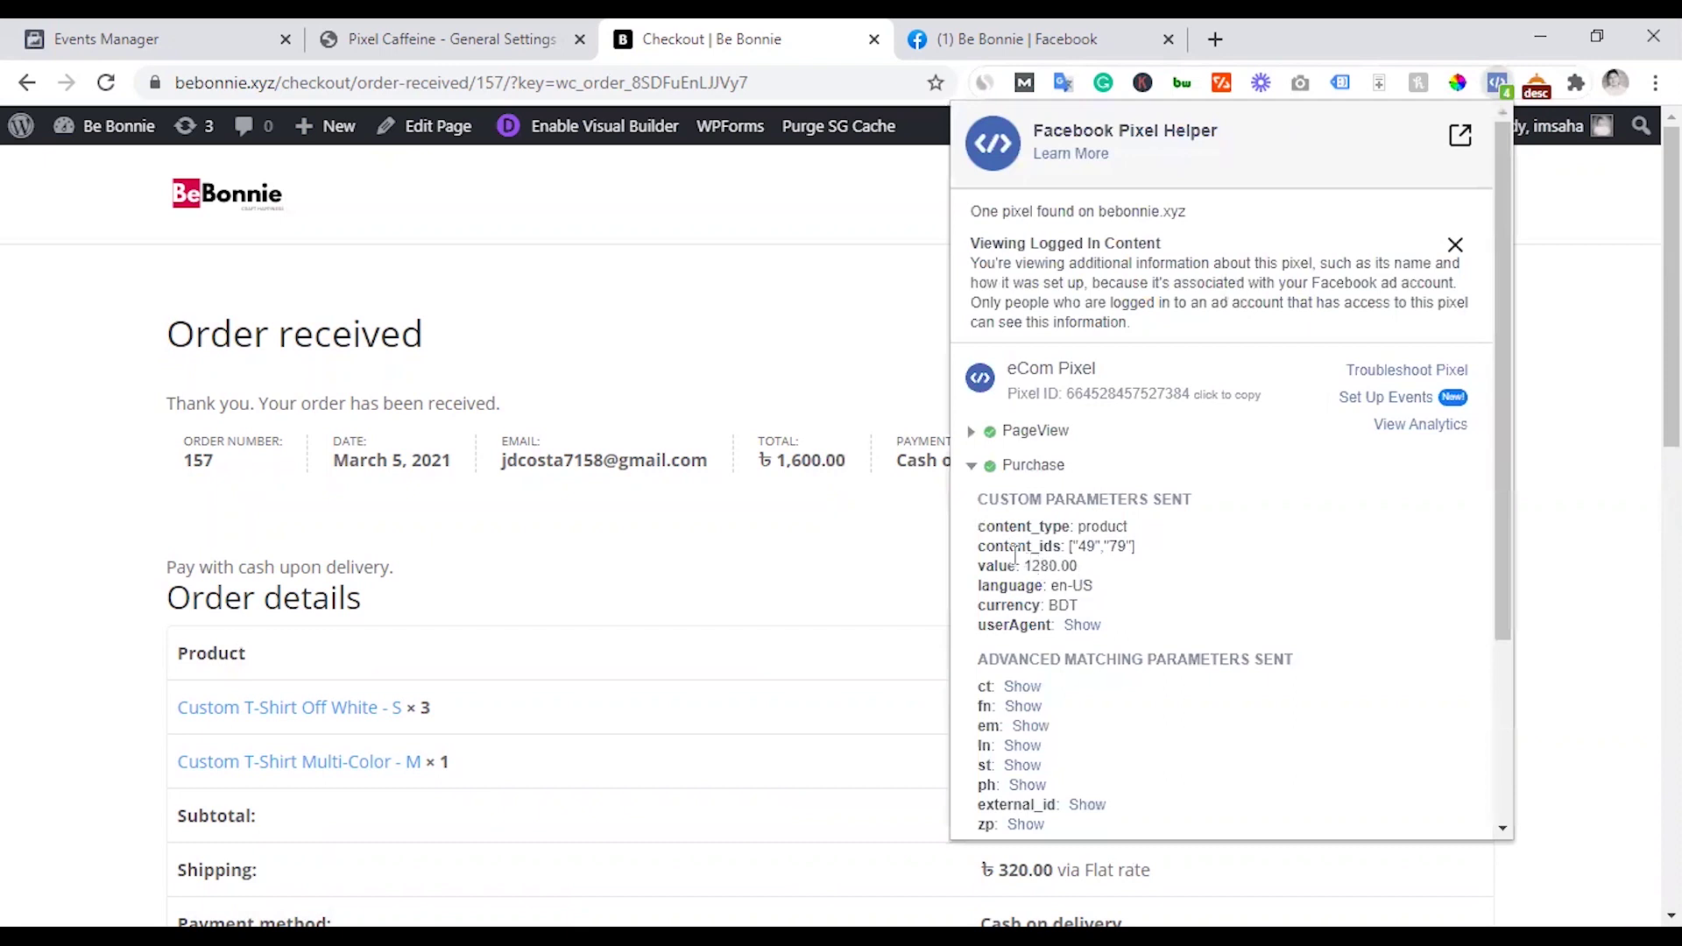
- Examine the Purchase event's custom parameters on the order received page, and close Facebook Pixel Helper
drag(1018, 535, 1126, 613)
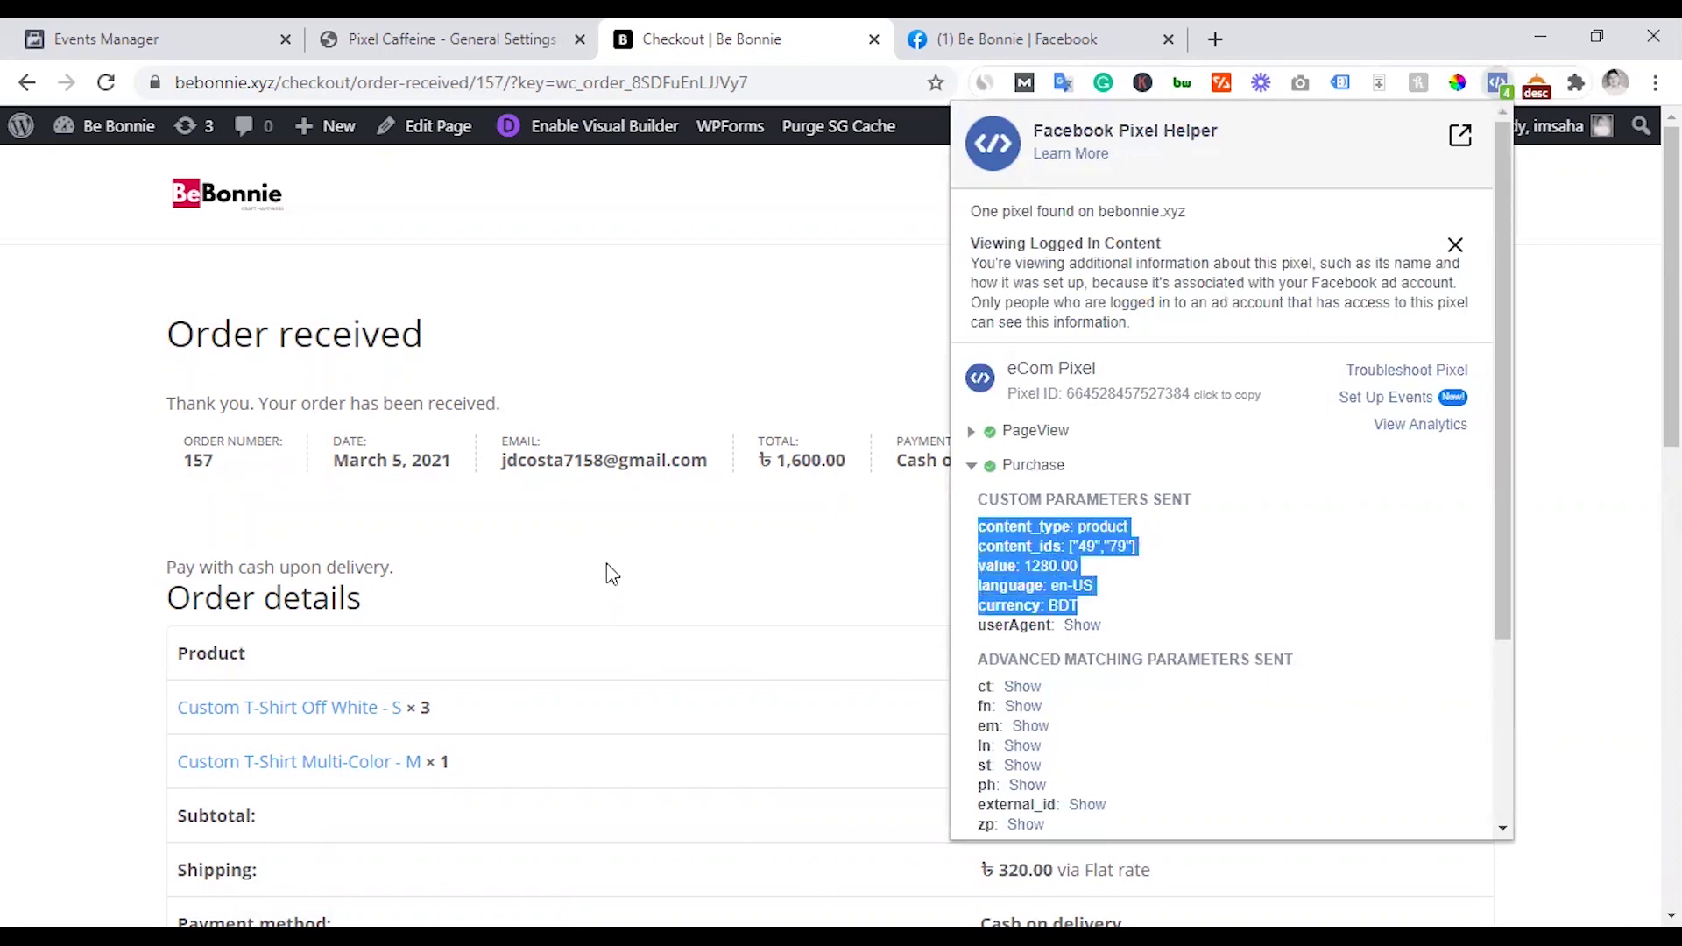
click(972, 464)
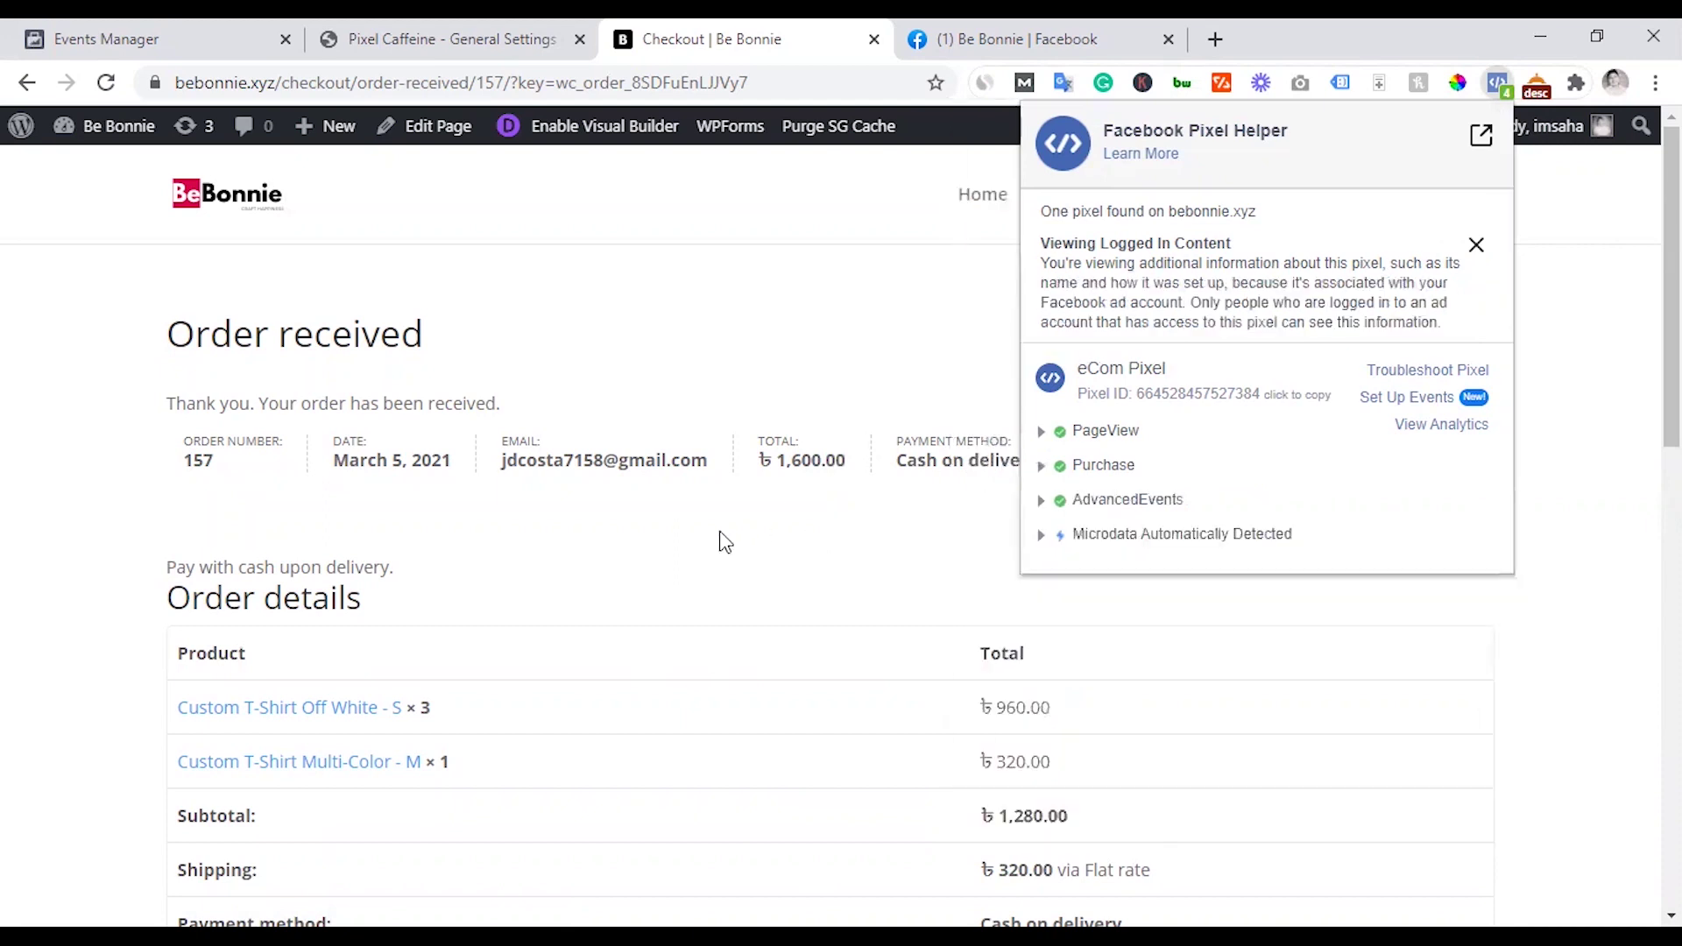
click(720, 534)
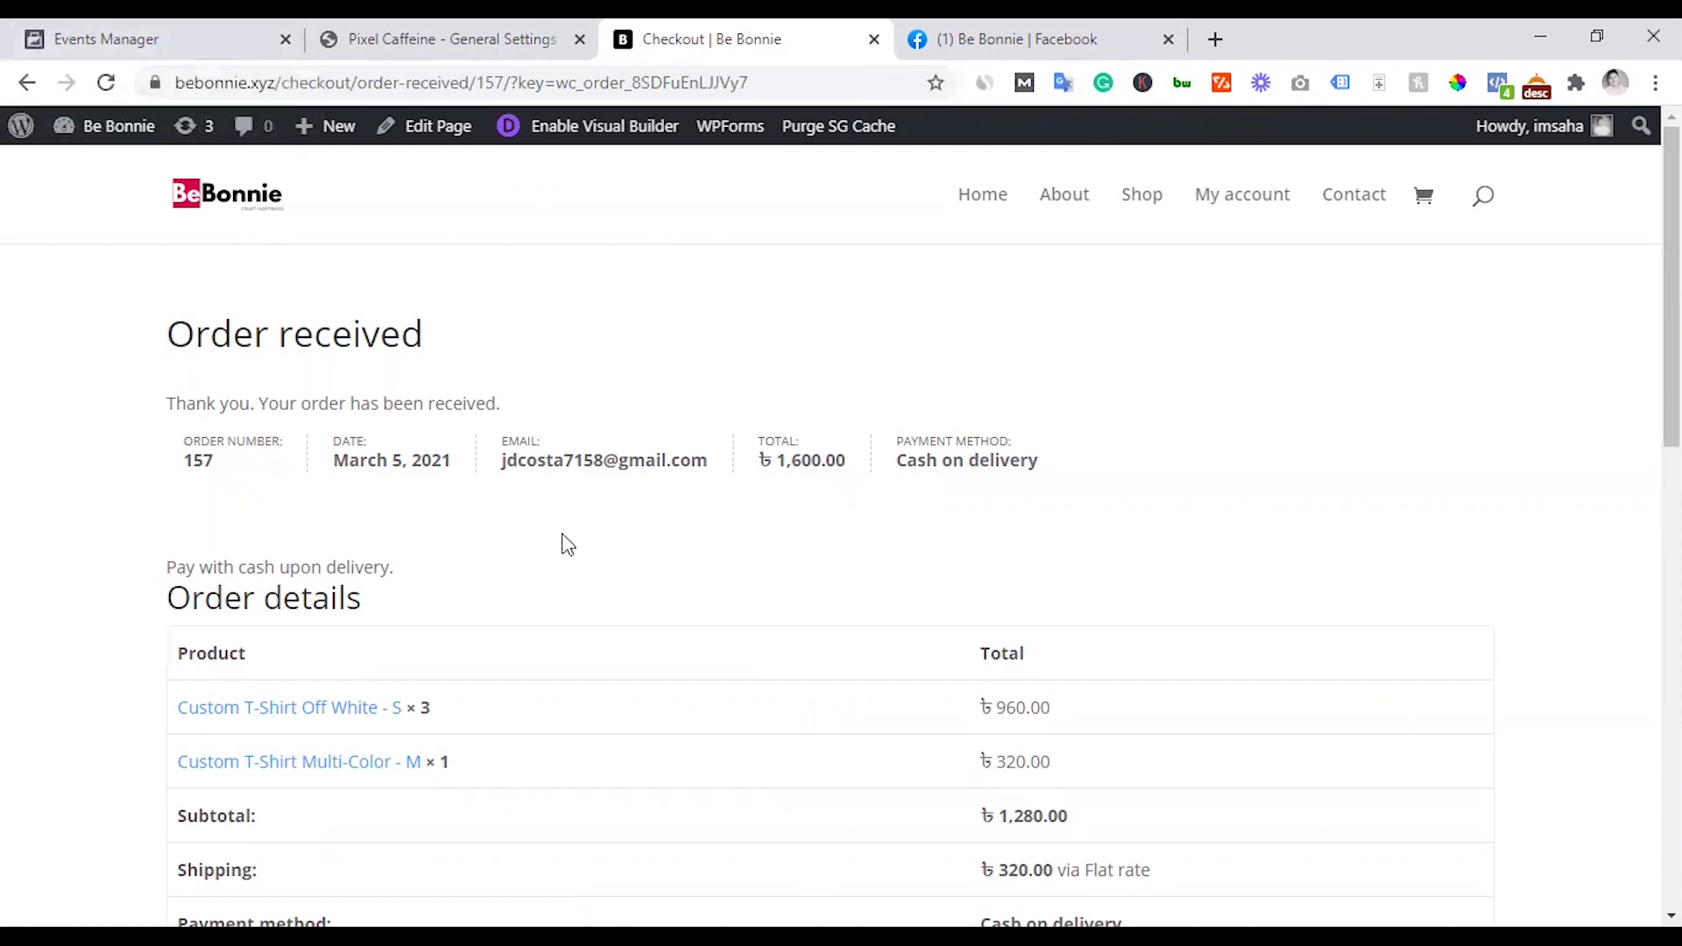
- Switch to Facebook Events Manager and find the domain allow list in the eCom Pixel's settings
click(466, 32)
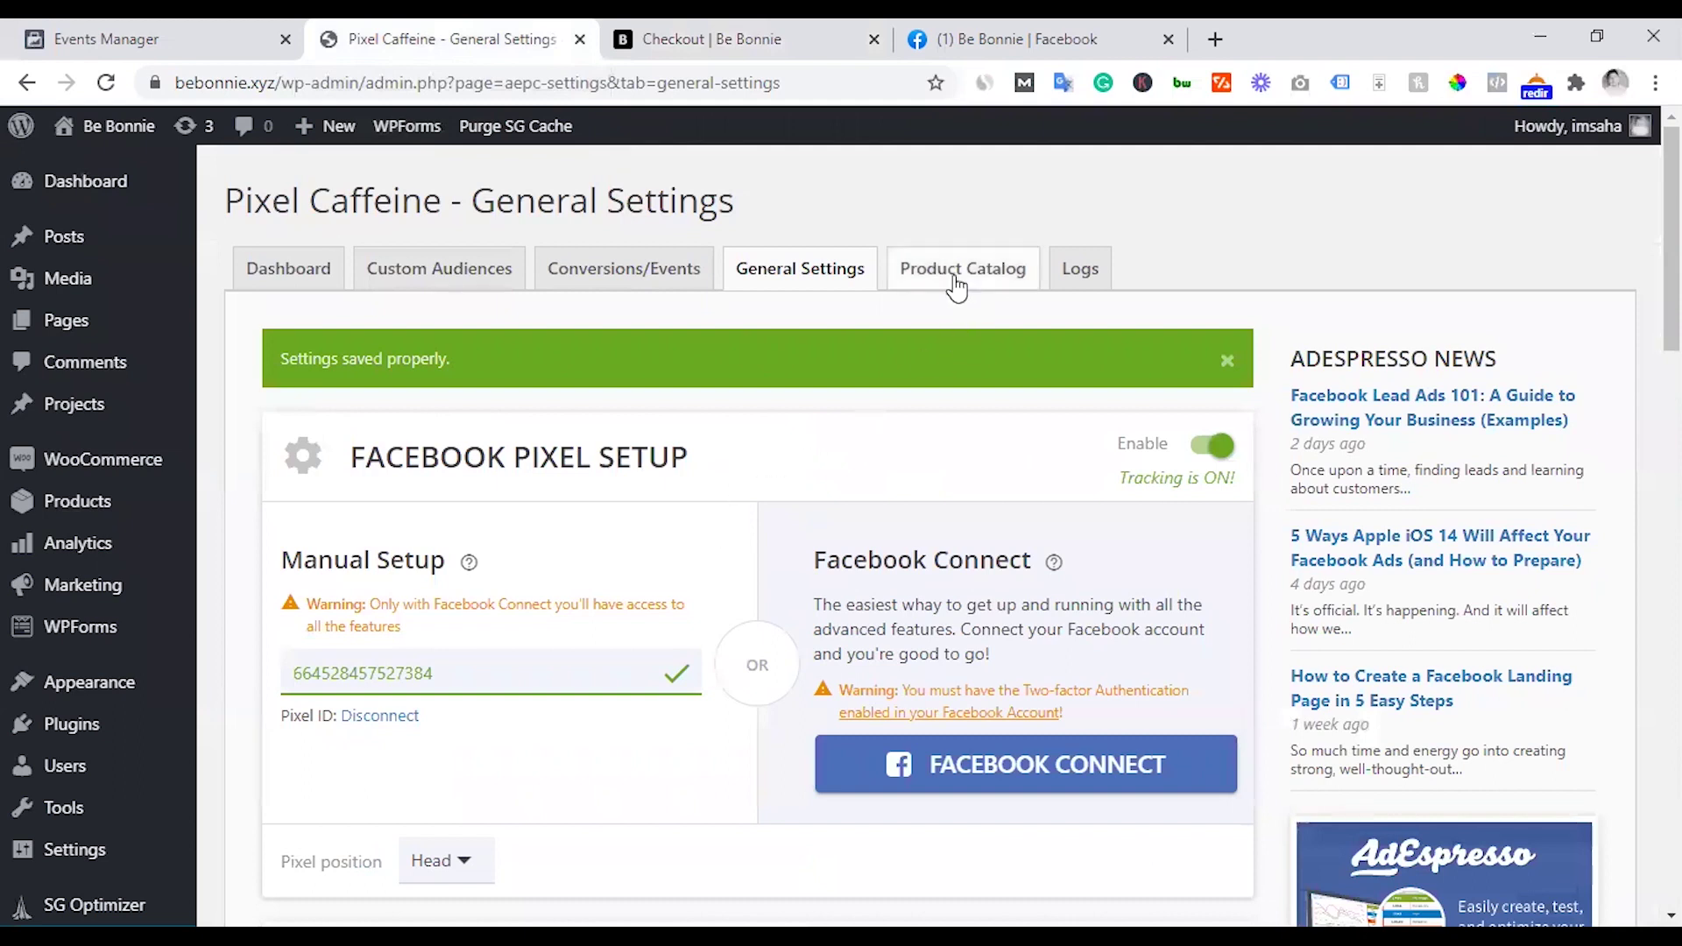
click(197, 31)
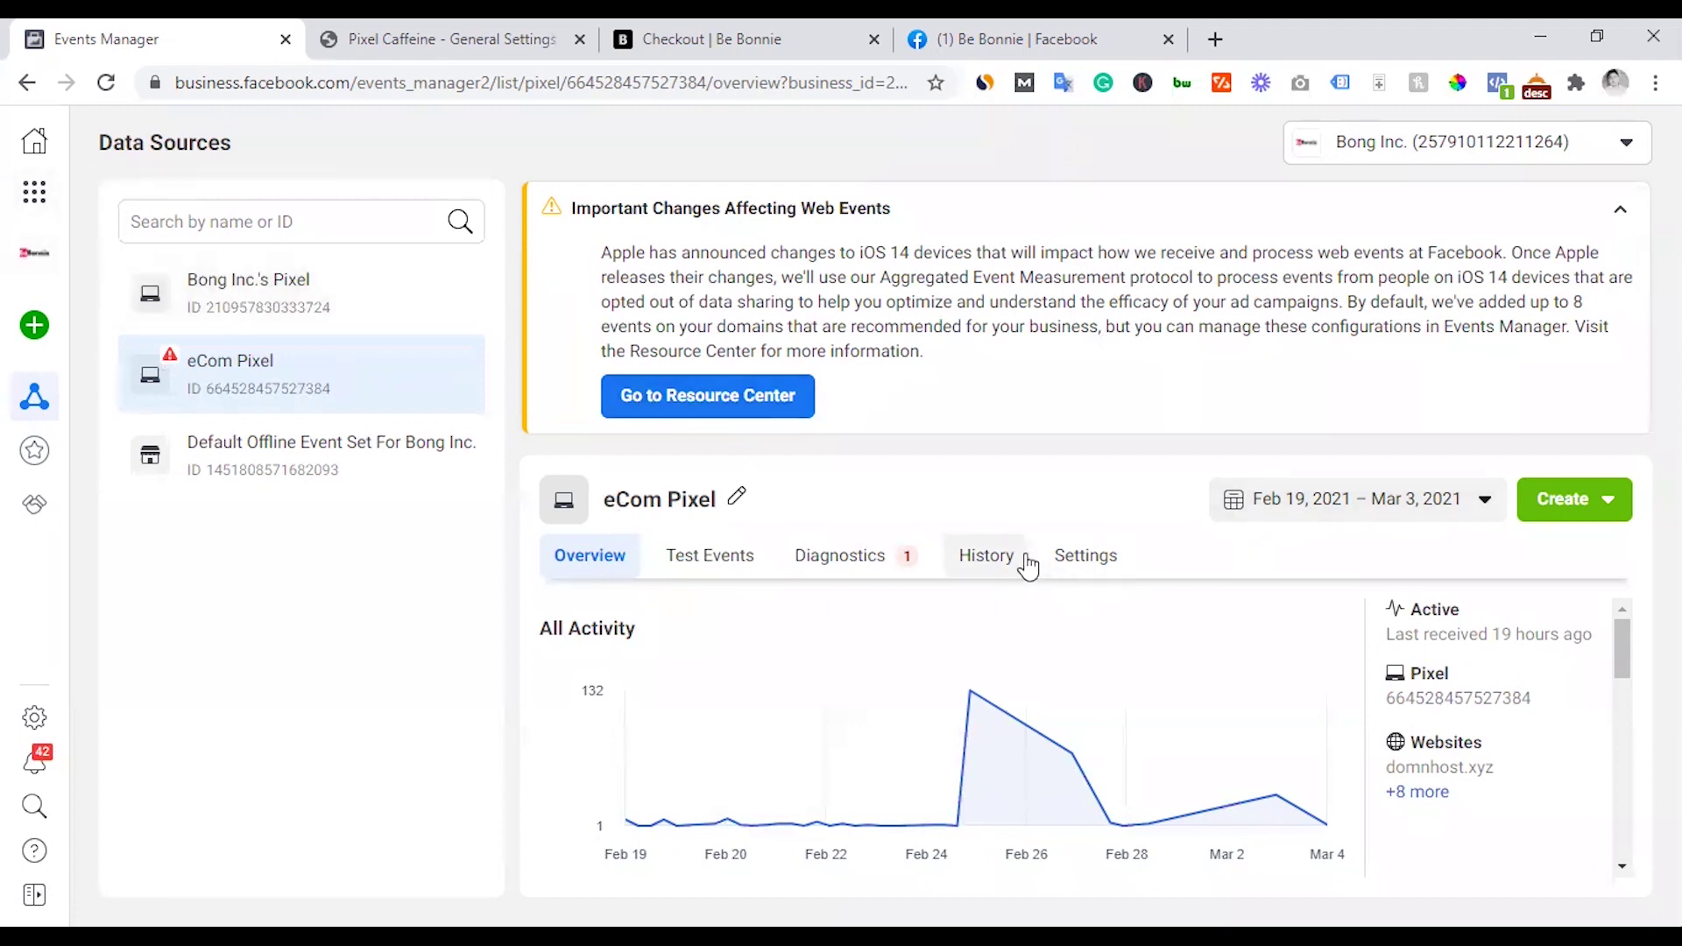
click(1106, 567)
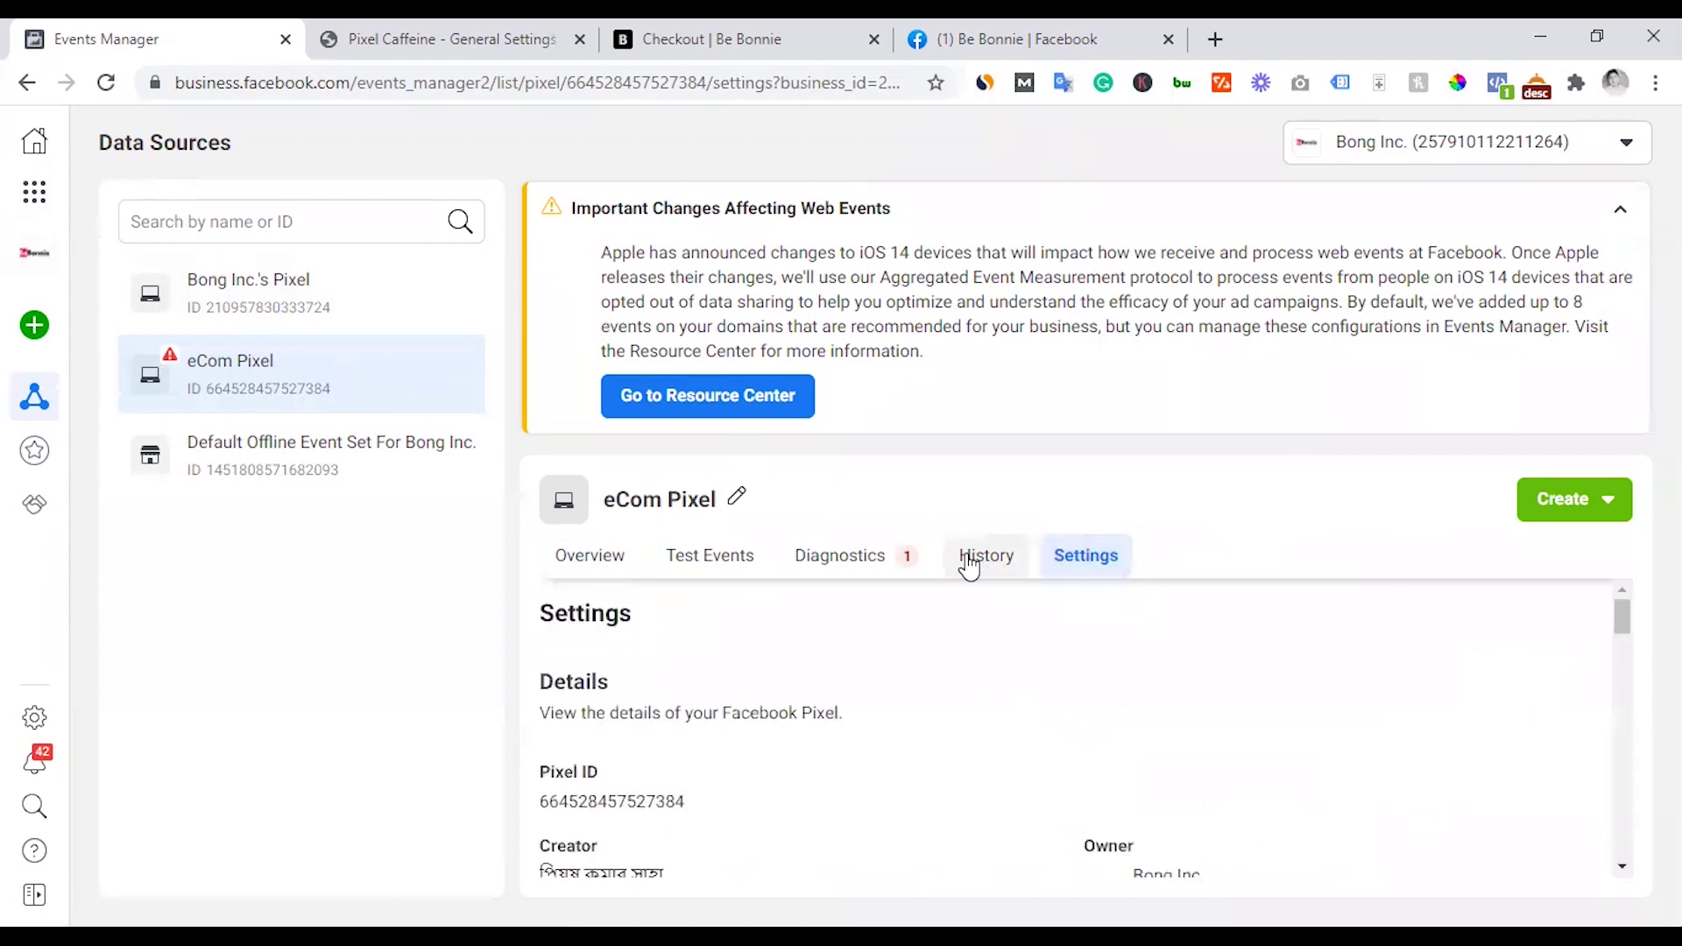
scroll(893, 780, down, 10)
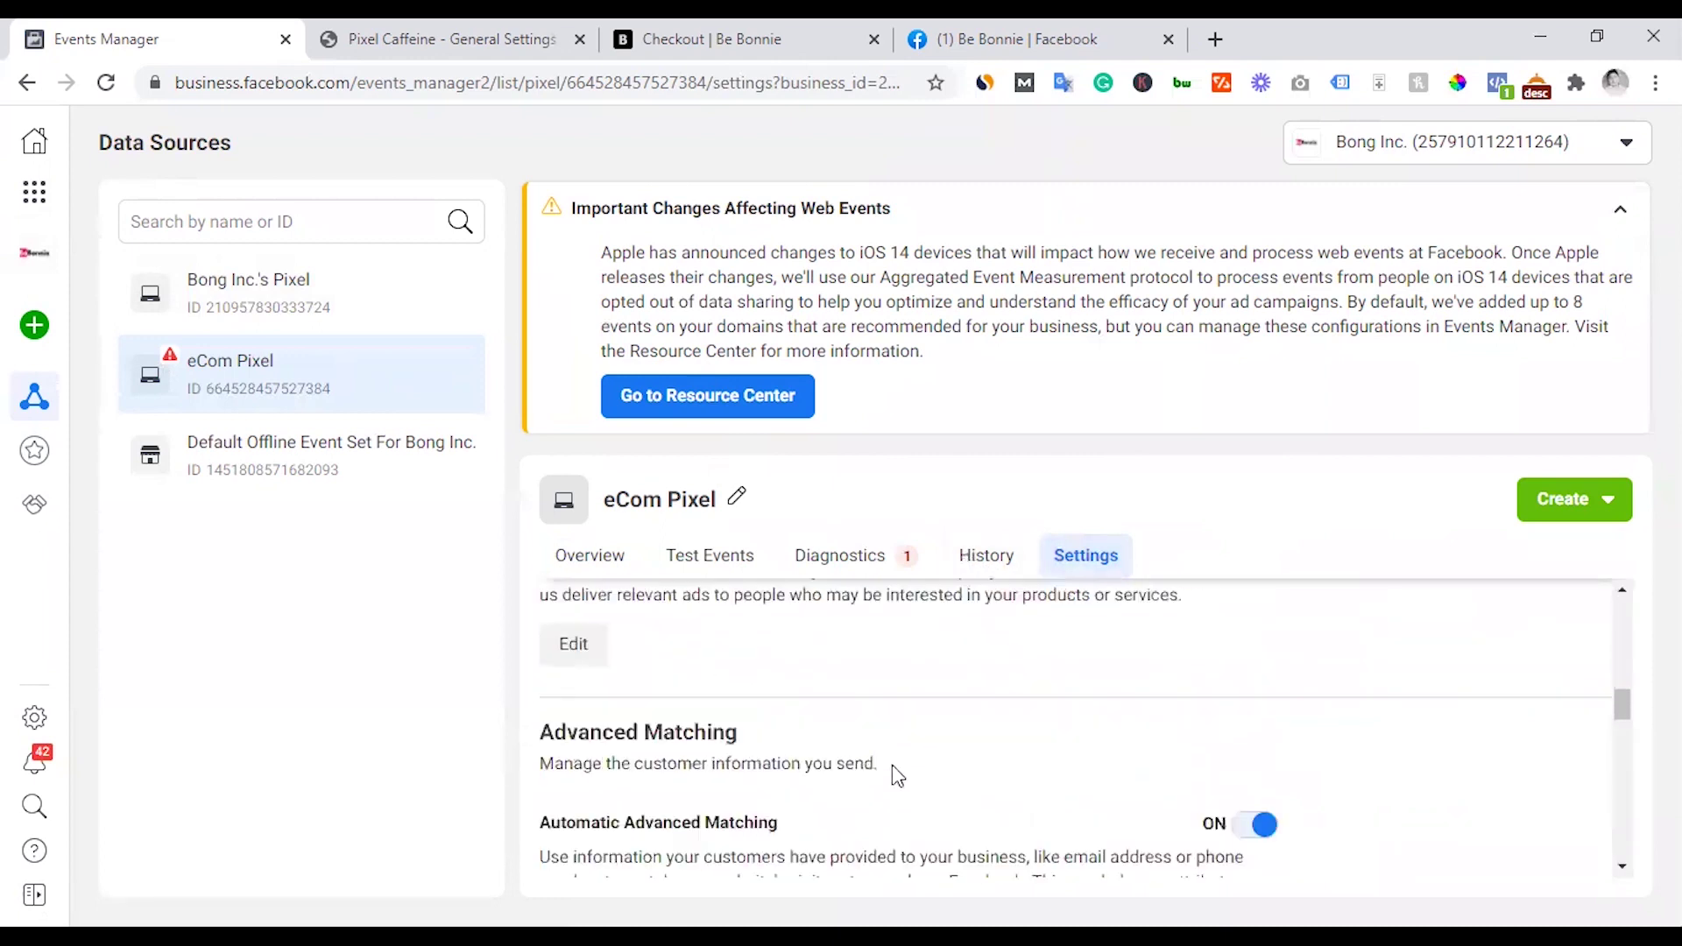
scroll(897, 776, down, 6)
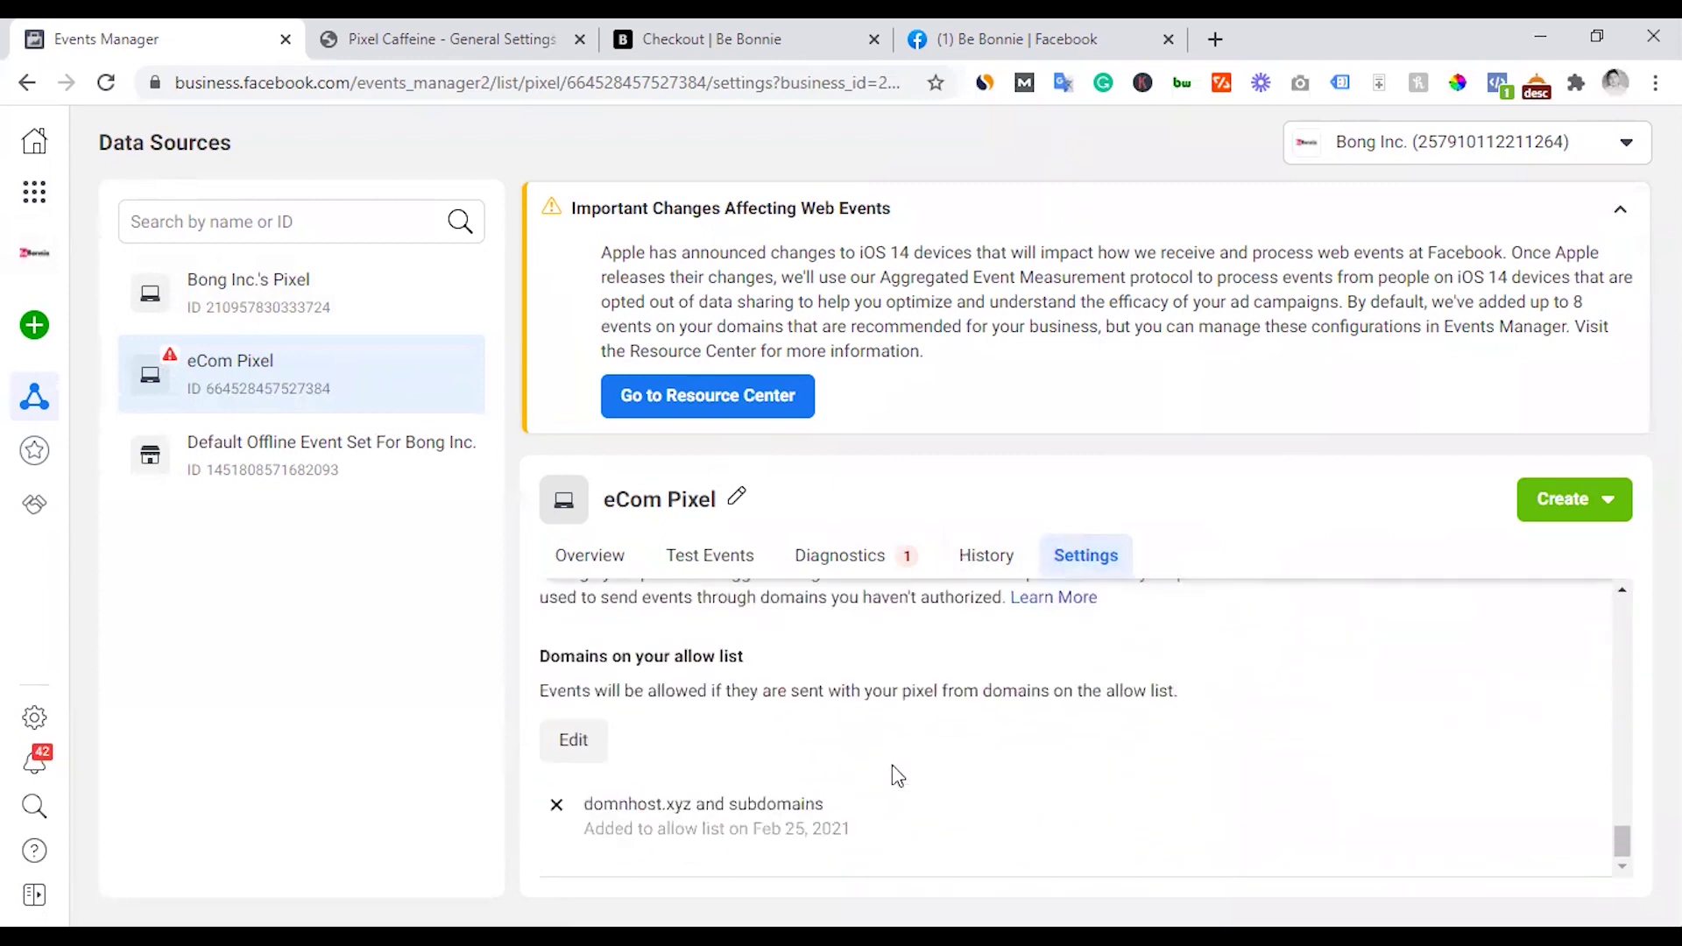
- Edit the pixel's traffic permissions and remove domnhost.xyz from the allow list
click(571, 740)
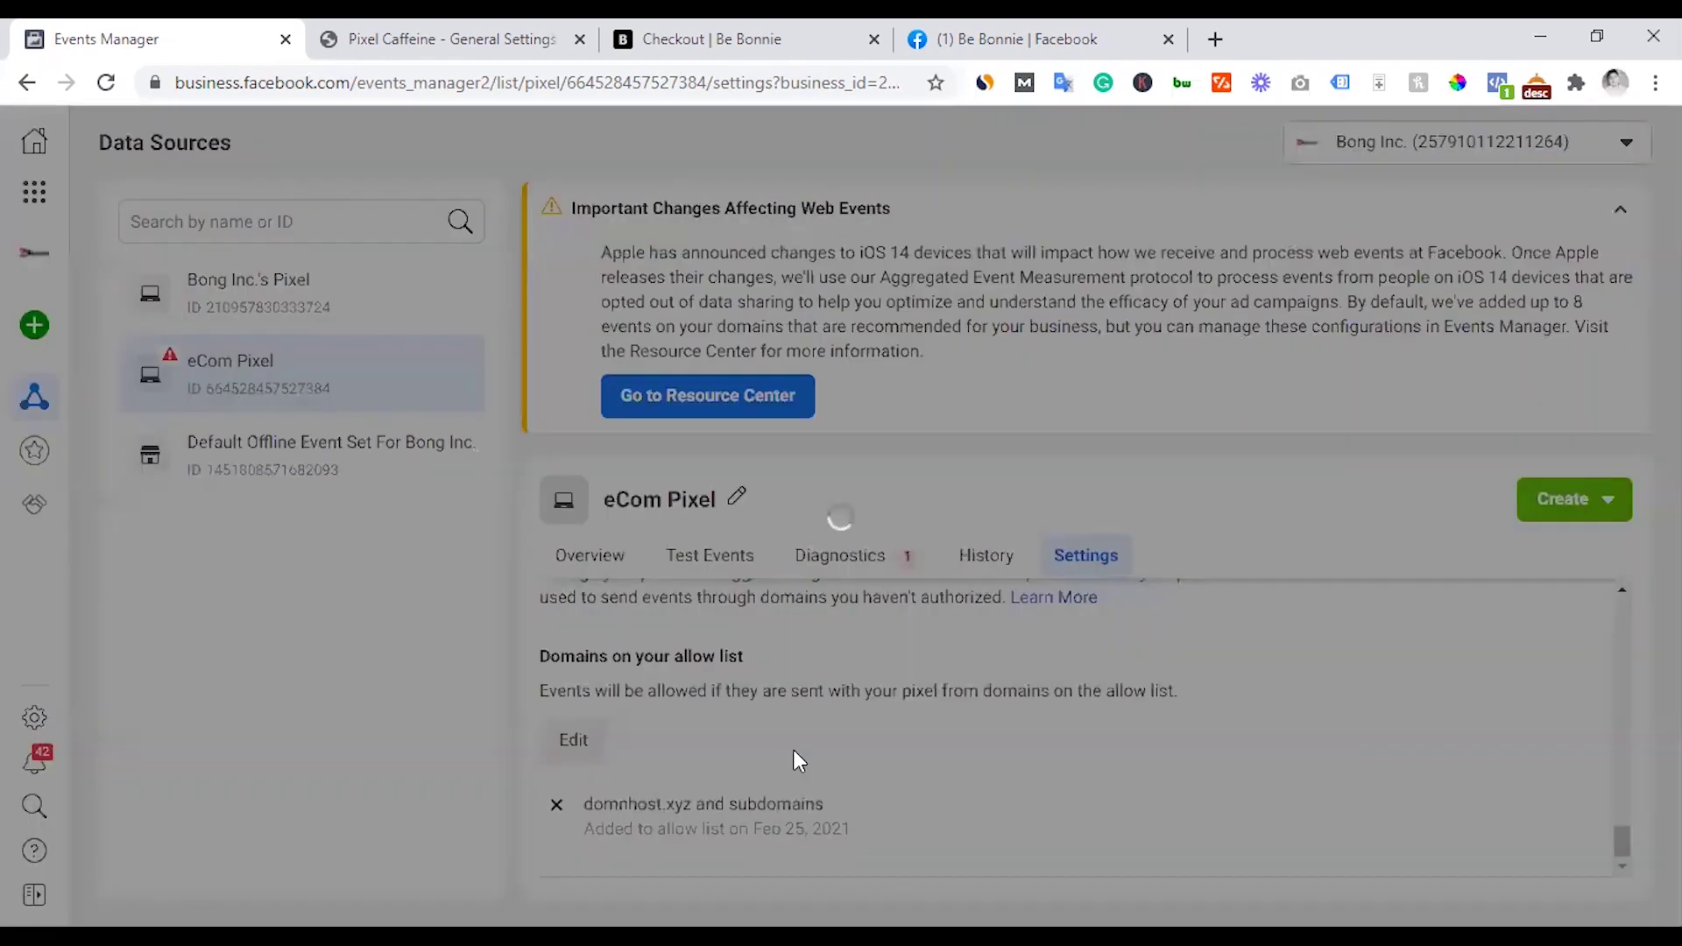
scroll(1086, 653, down, 2)
scroll(1086, 653, up, 2)
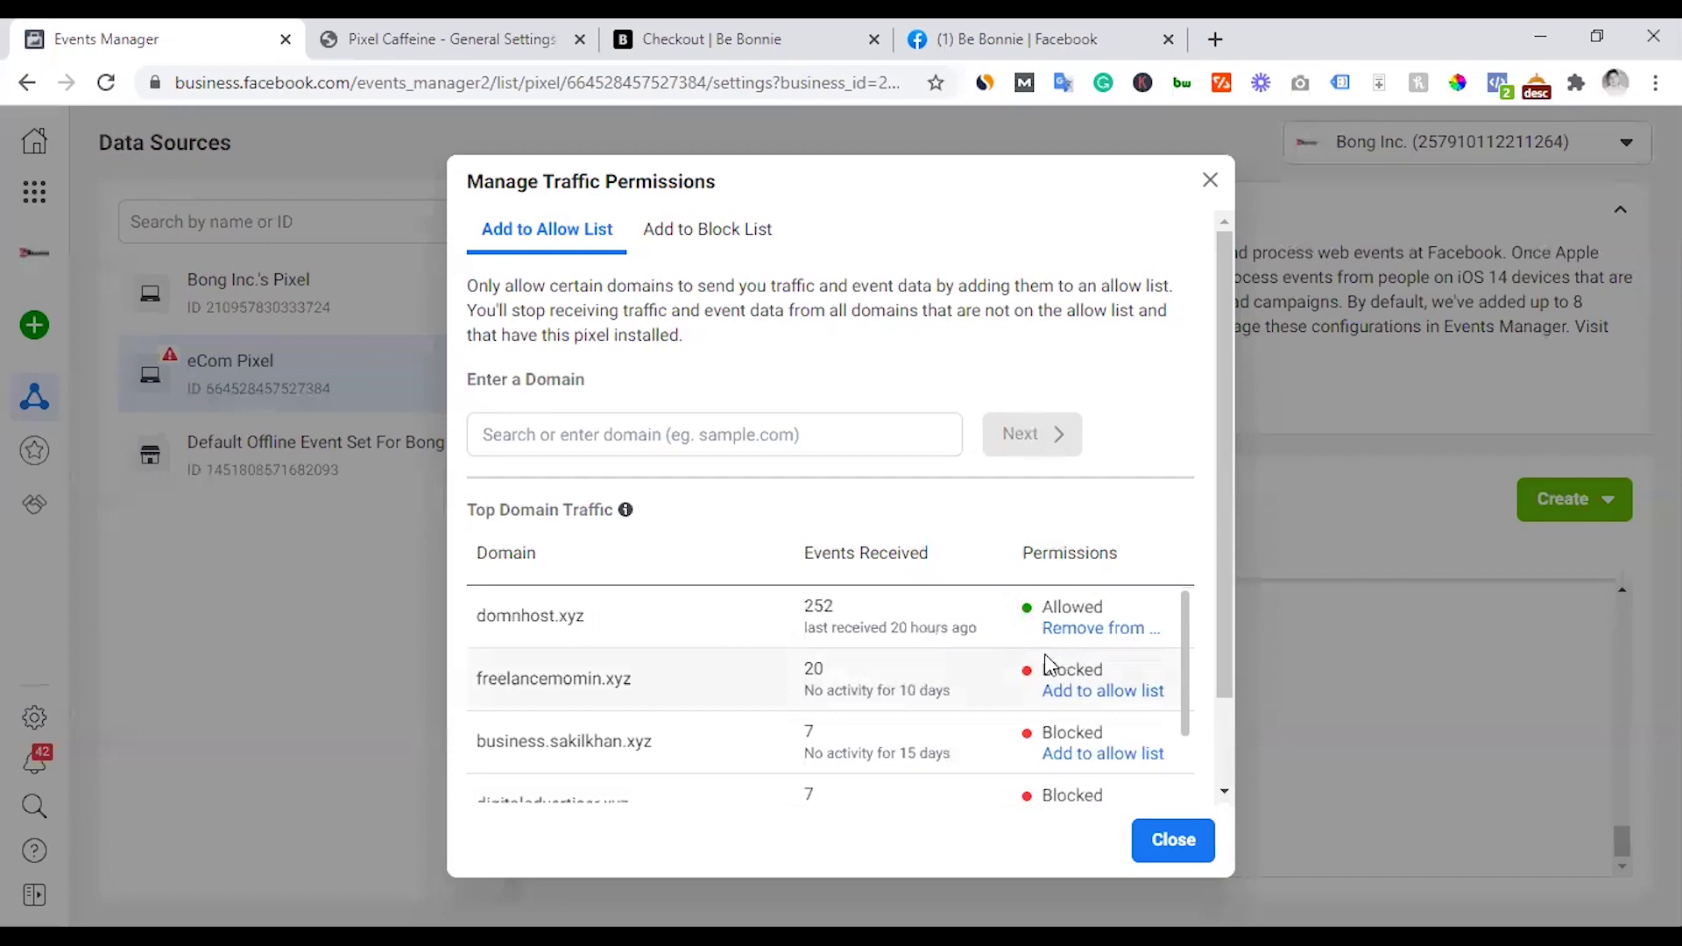
click(1093, 628)
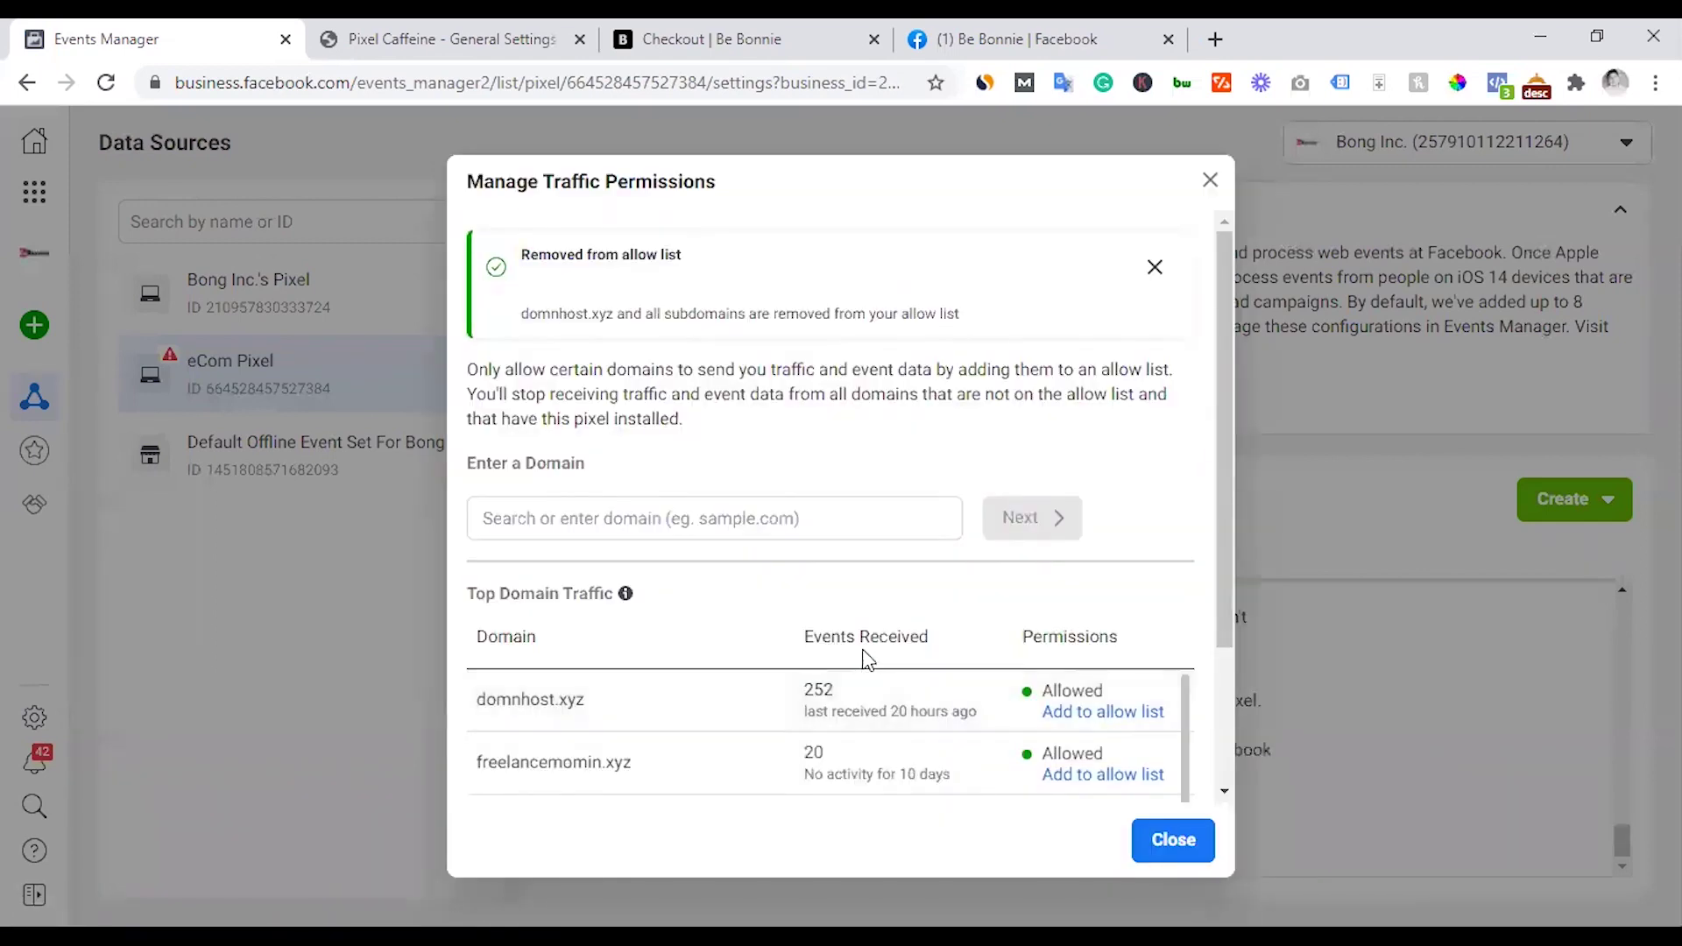
- Switch to the store's order received page and copy the domain bebonnie.xyz from its address
click(740, 43)
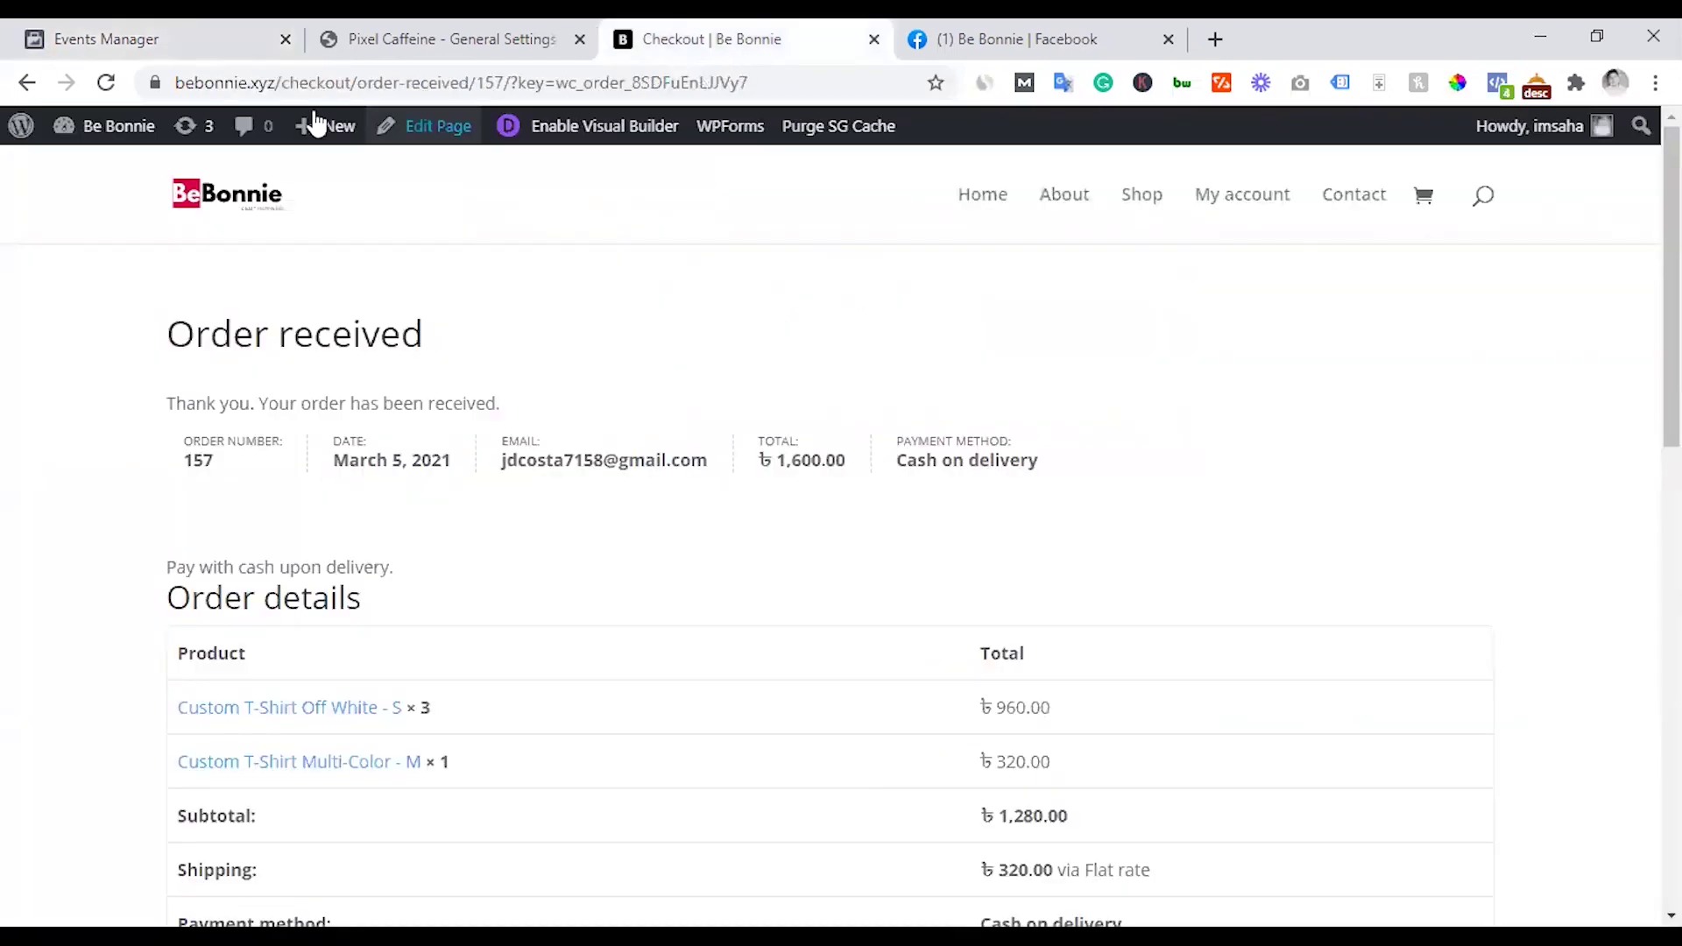
drag(270, 85, 176, 83)
click(261, 85)
drag(330, 85, 234, 94)
key(ctrl+c)
- Add bebonnie.xyz to the pixel's allow list in Events Manager, and close the traffic permissions
click(238, 33)
click(867, 518)
key(ctrl+v)
click(1057, 517)
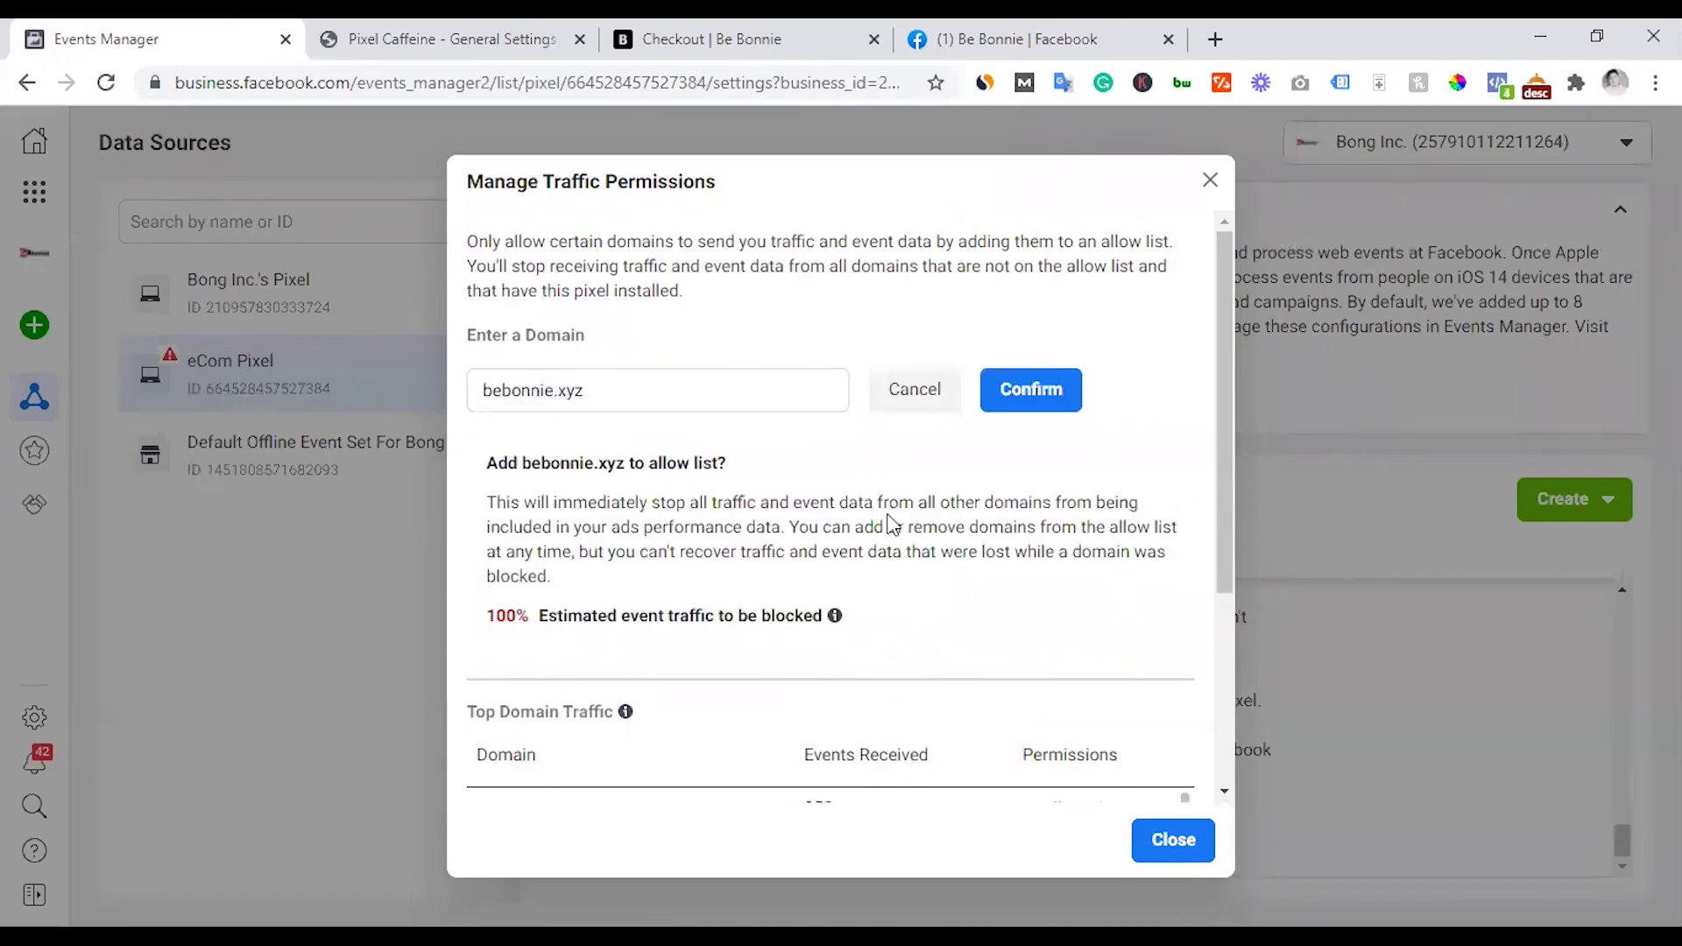
click(1025, 418)
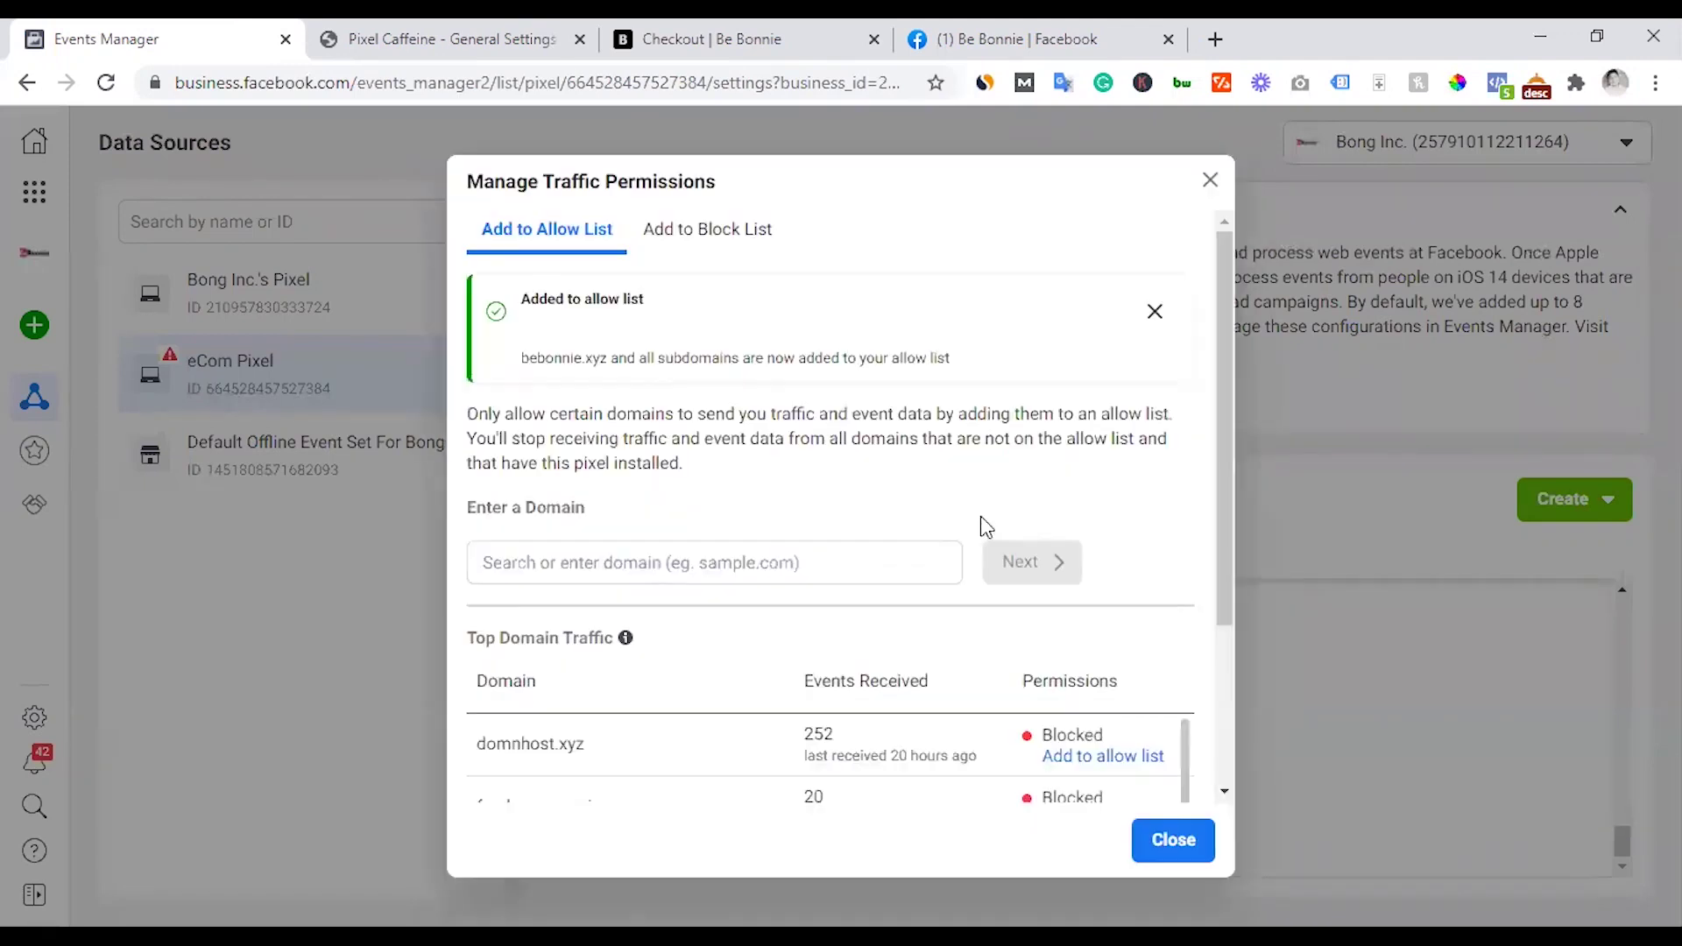
click(1183, 839)
- Review the eCom Pixel's activity chart and events list in its overview
scroll(892, 815, up, 15)
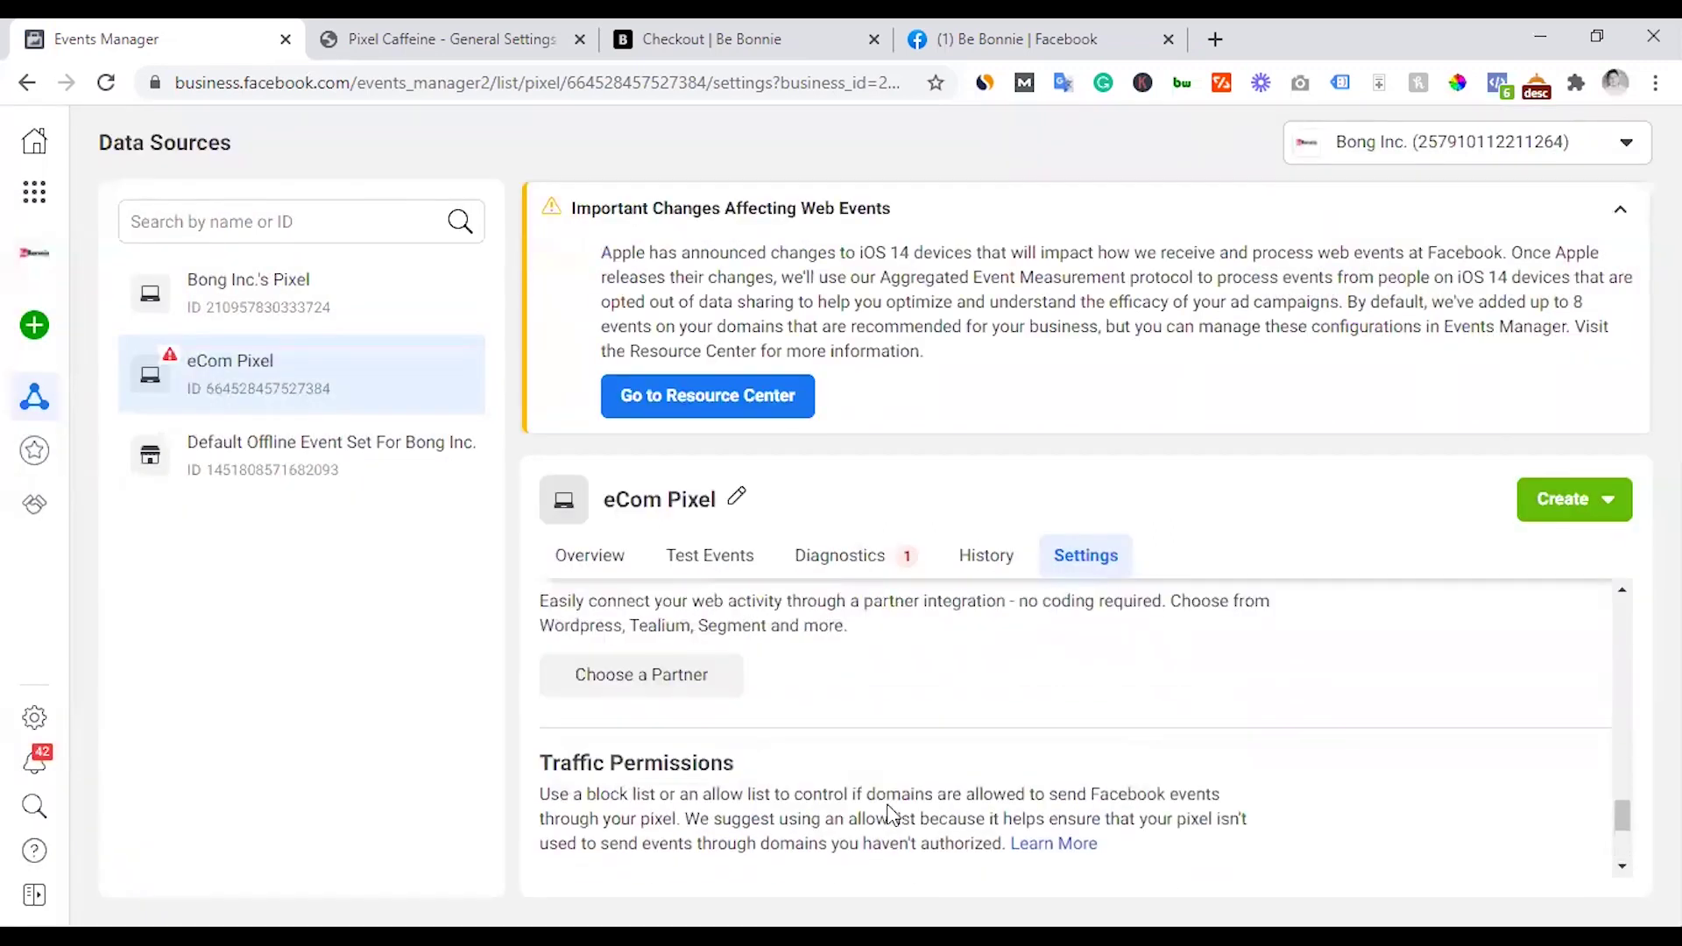
click(590, 556)
scroll(911, 740, down, 6)
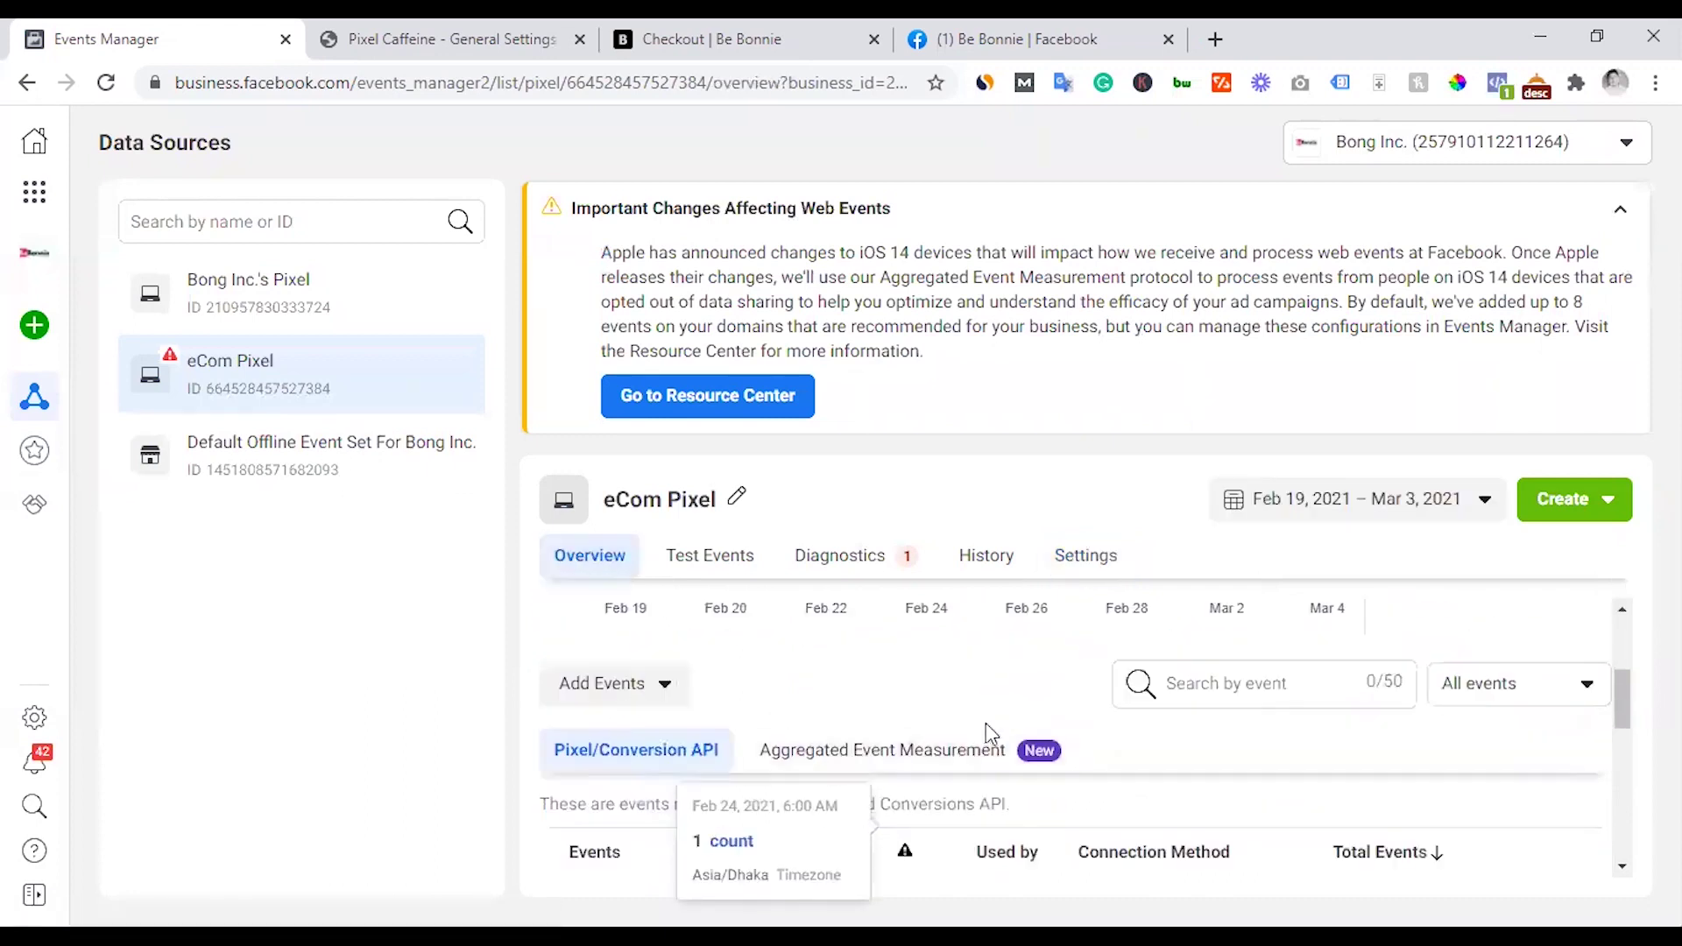
scroll(970, 743, up, 6)
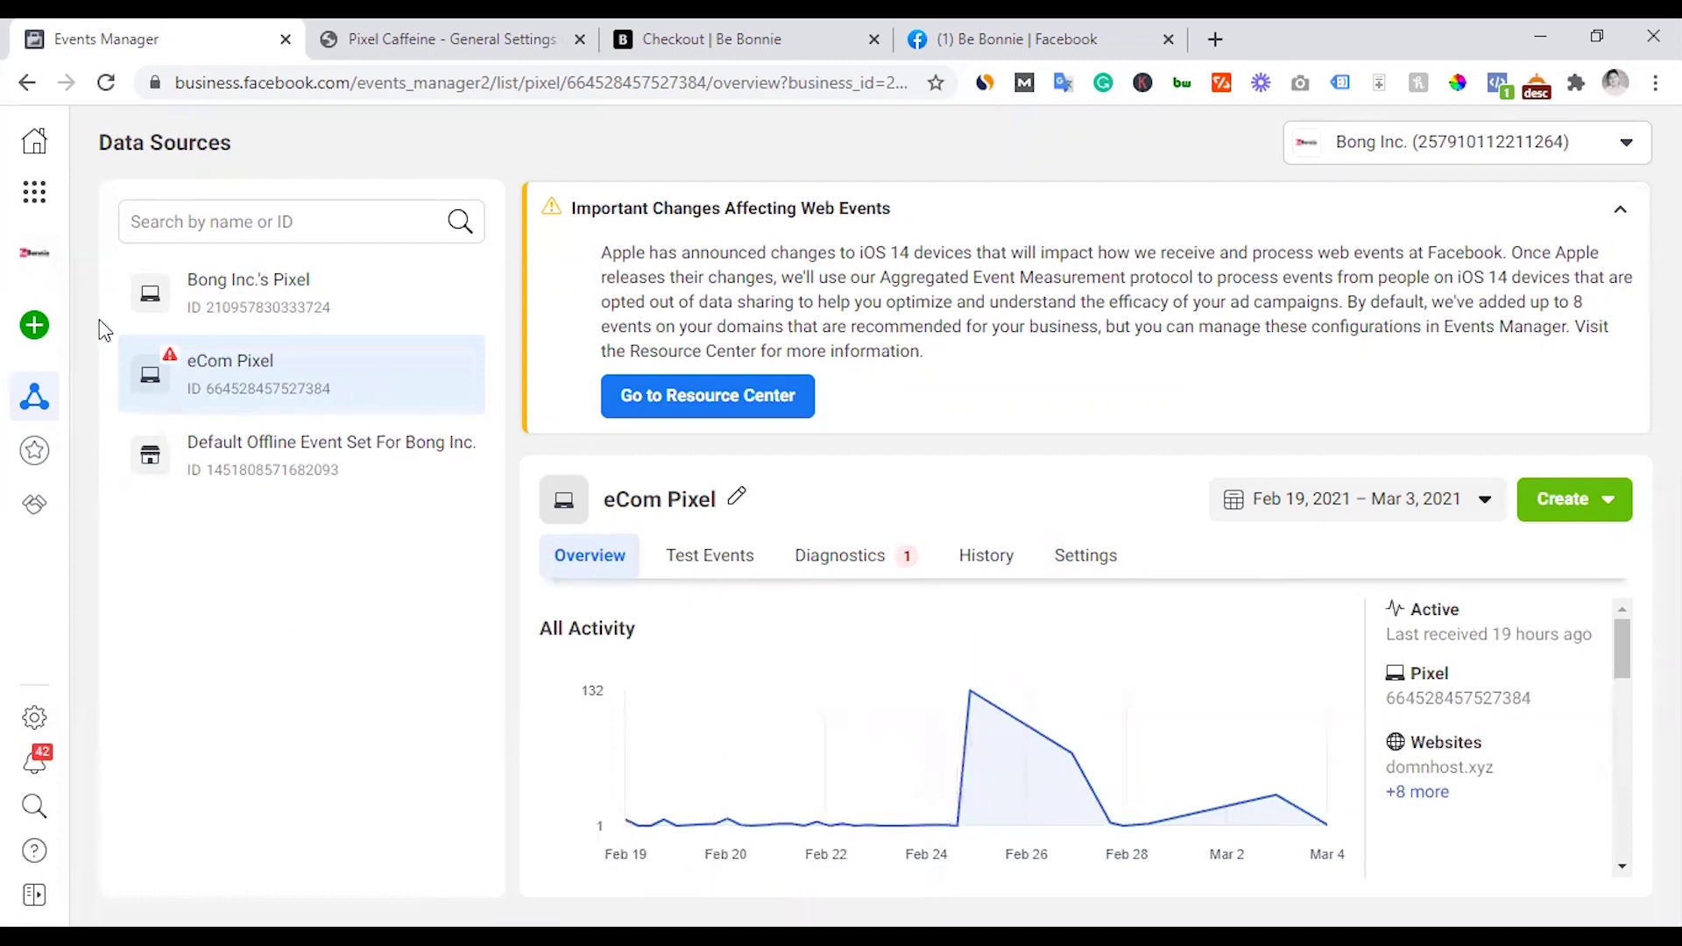
- Go to Business Settings and open the catalogs among the business's data sources
click(35, 192)
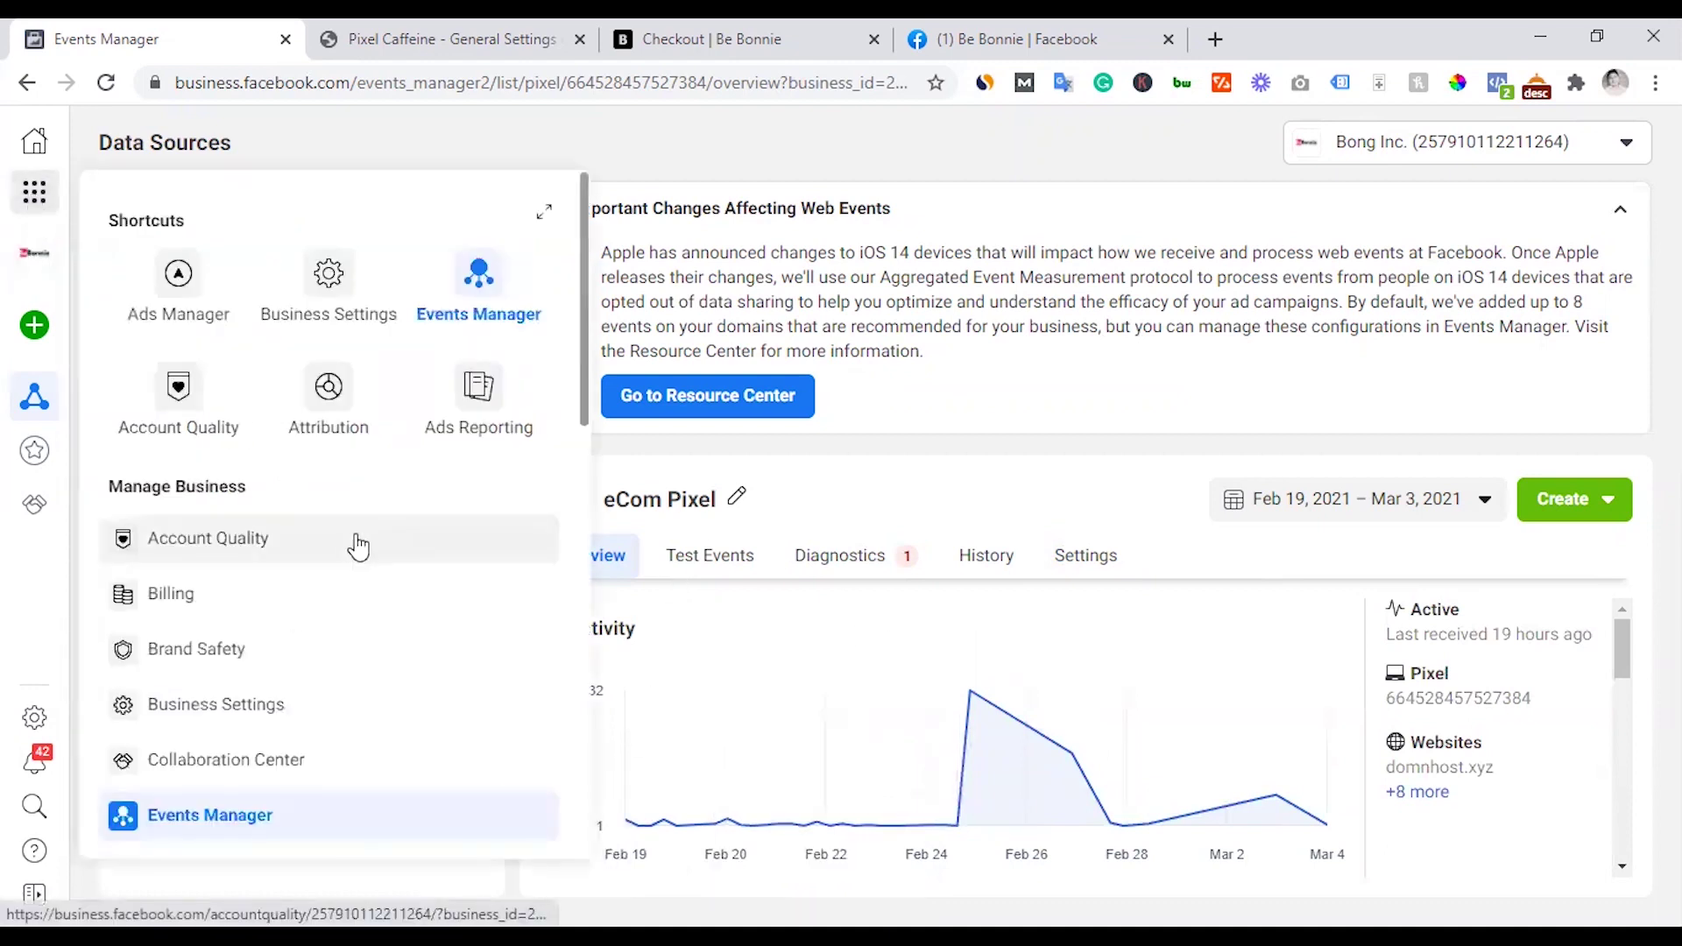
click(328, 273)
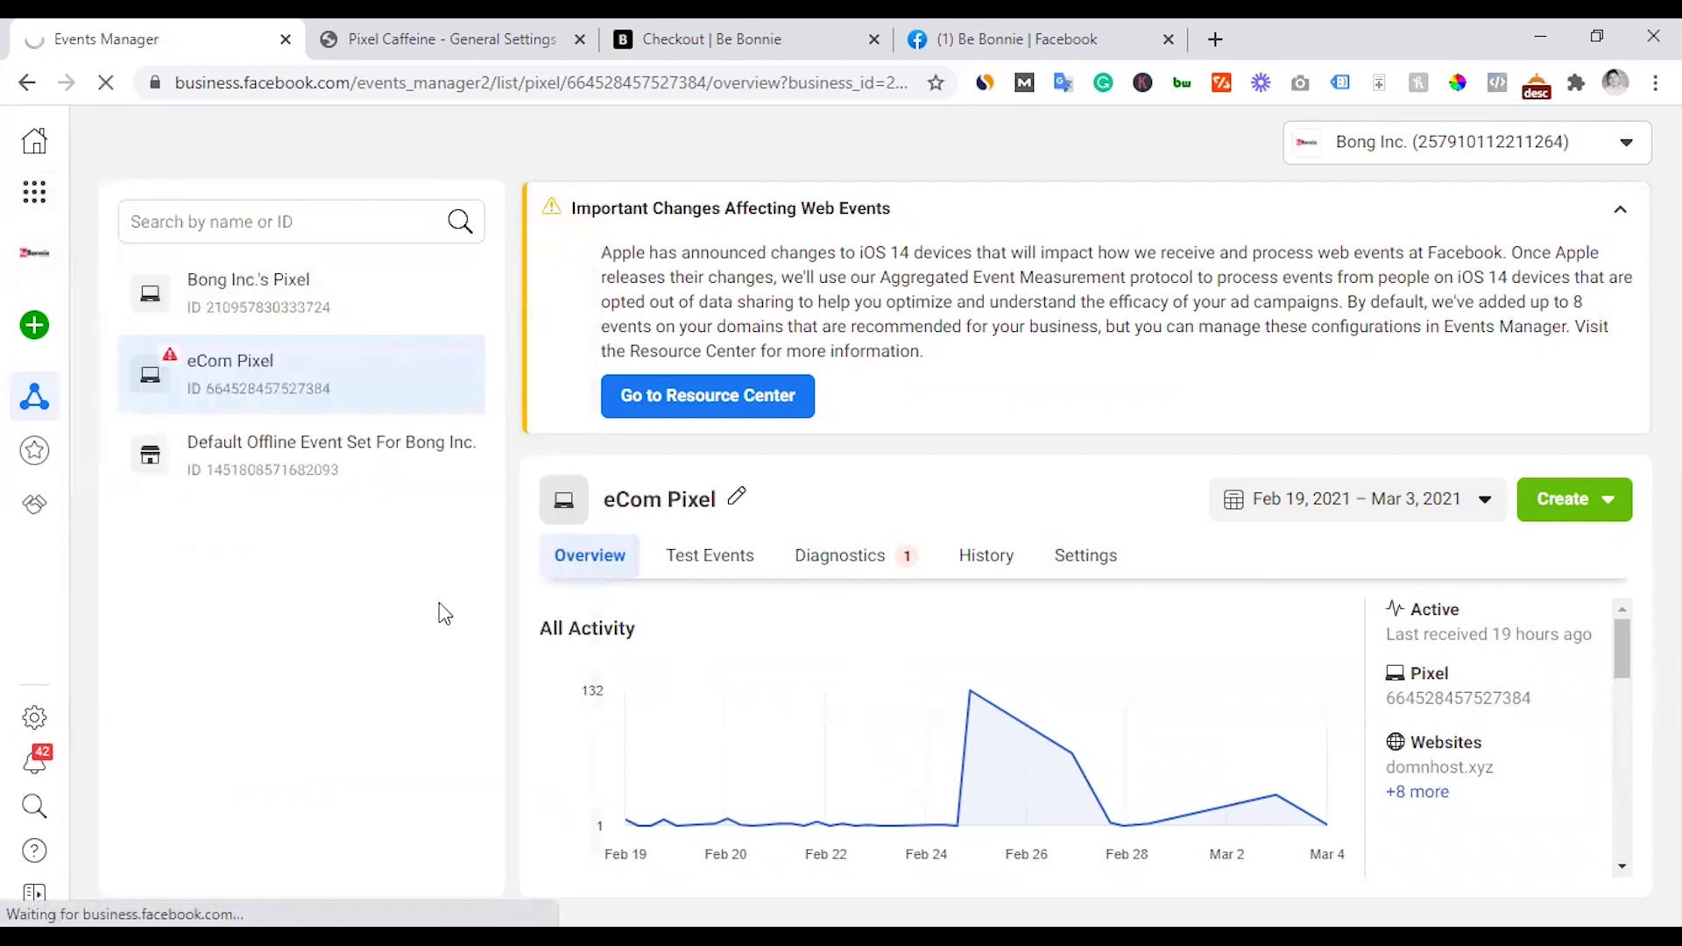
scroll(255, 601, down, 3)
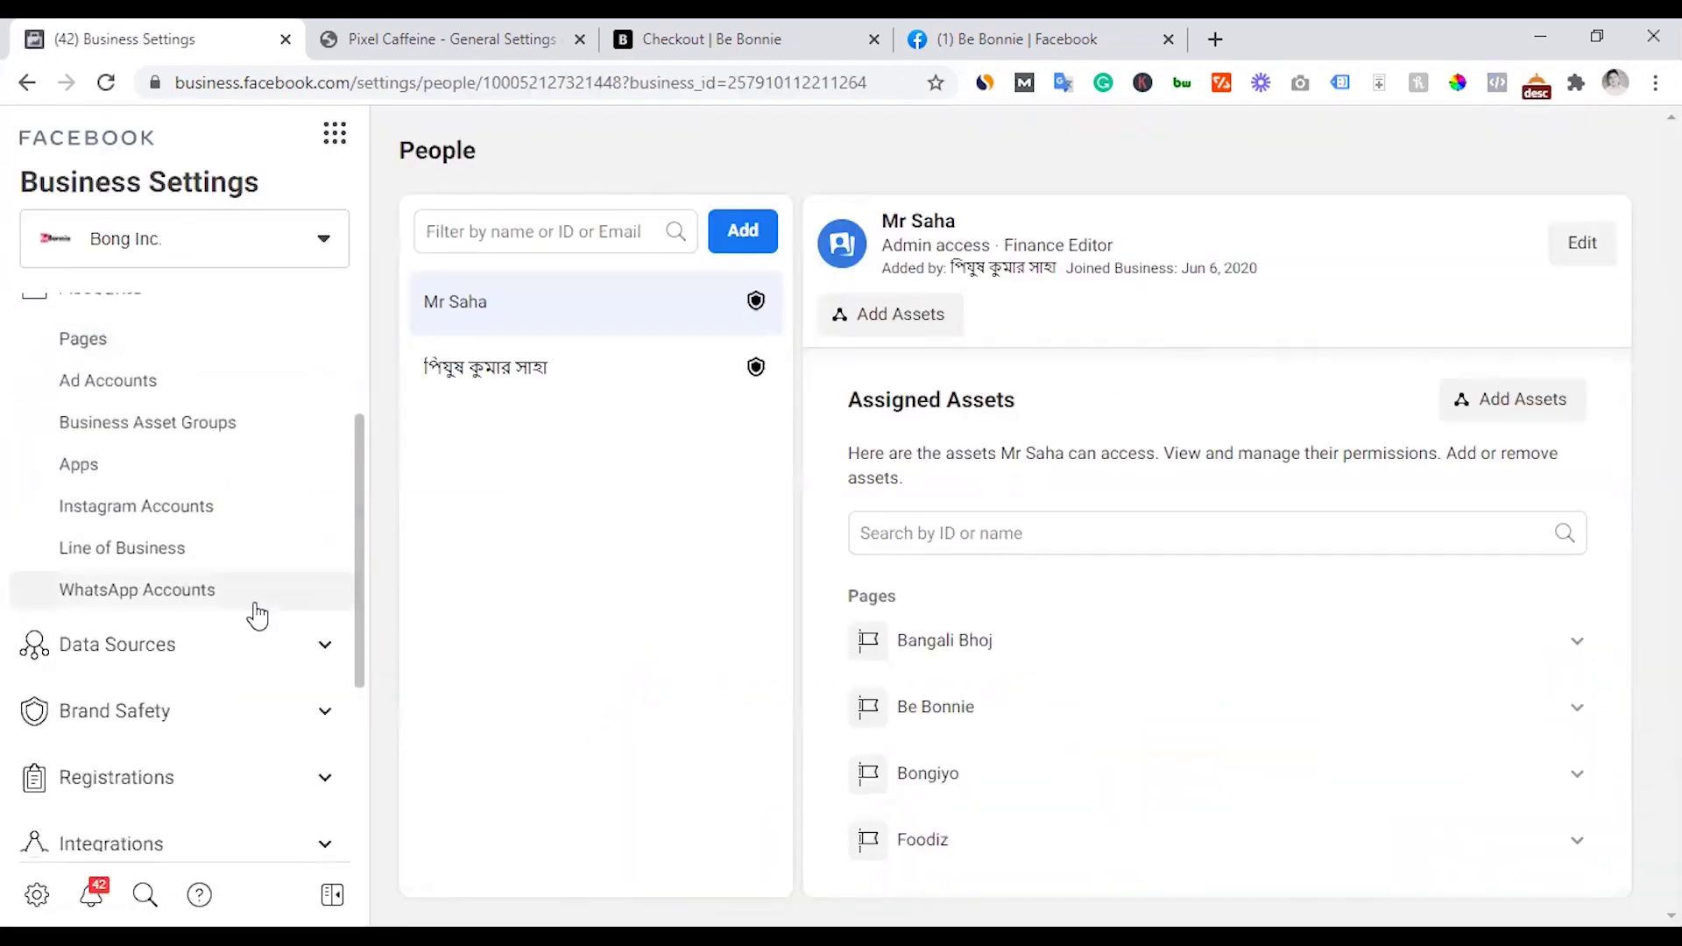
click(245, 663)
click(172, 691)
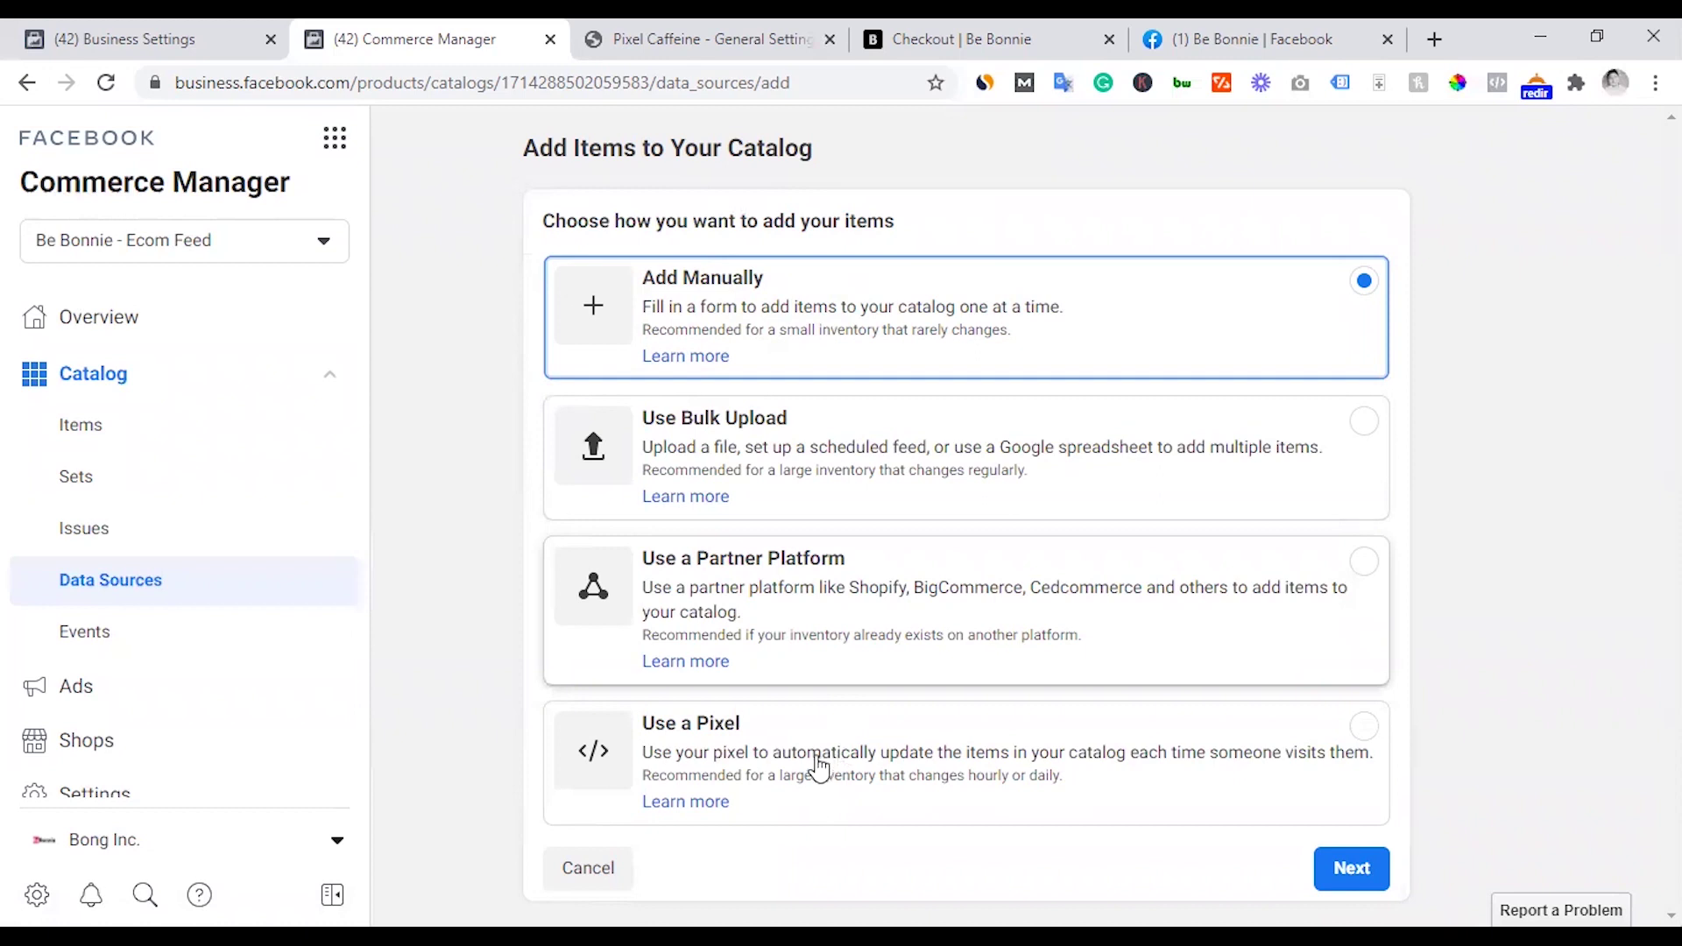
- Compare the pixel method for adding catalog items, and select Use Bulk Upload instead
click(981, 745)
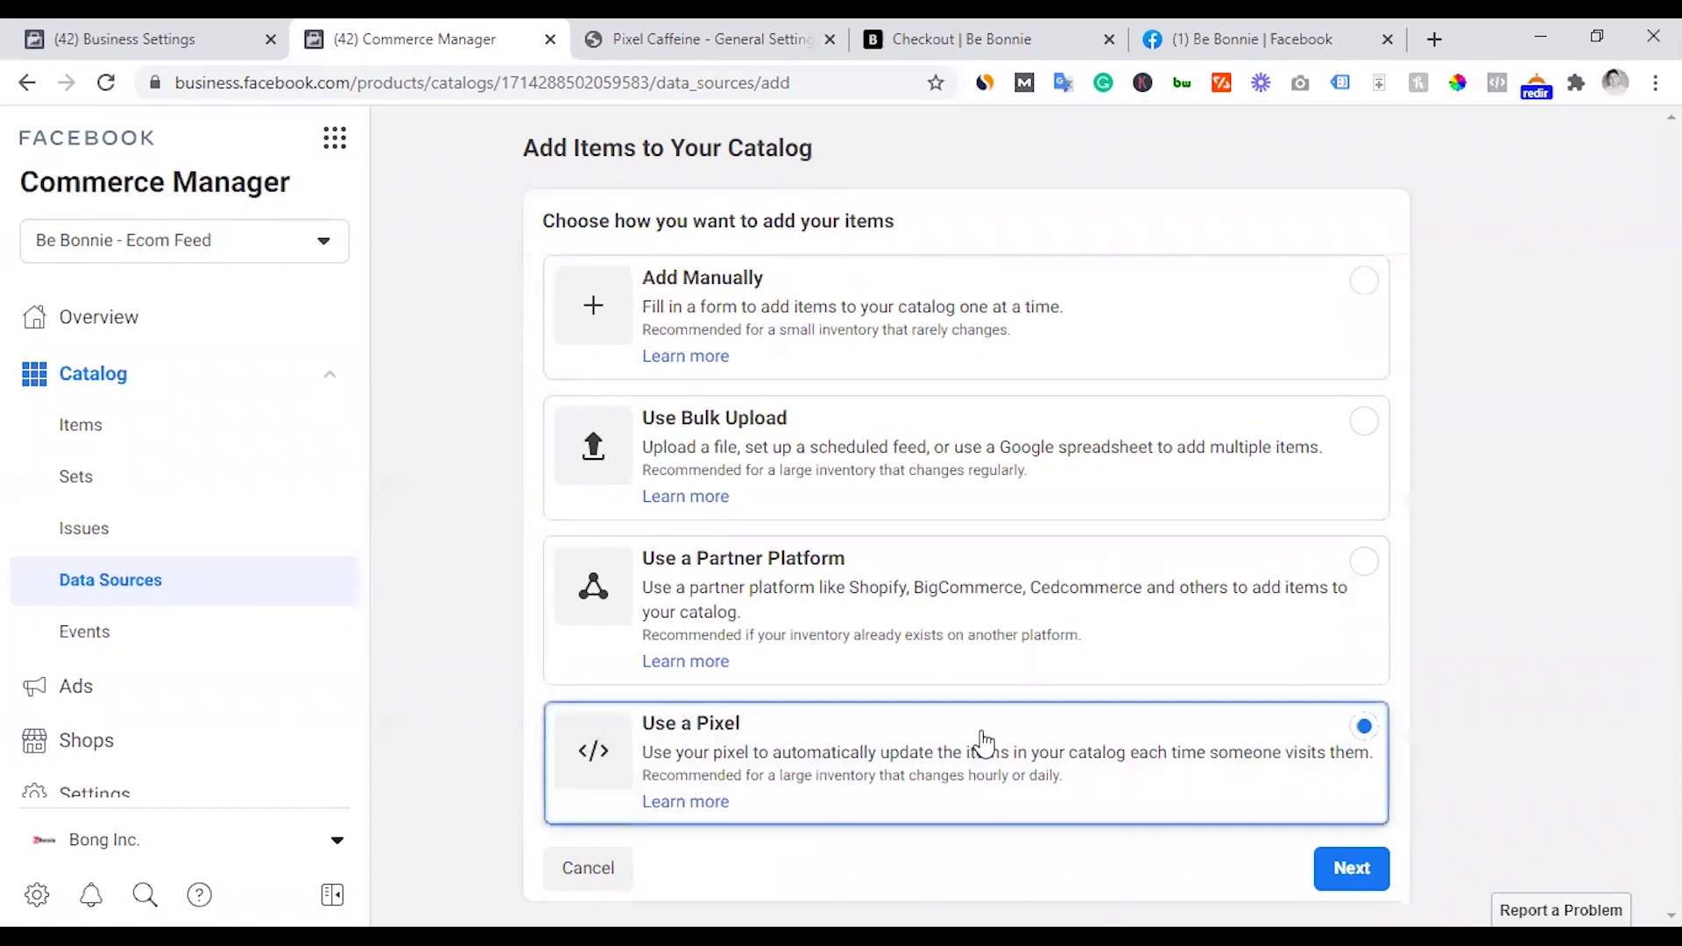
click(861, 449)
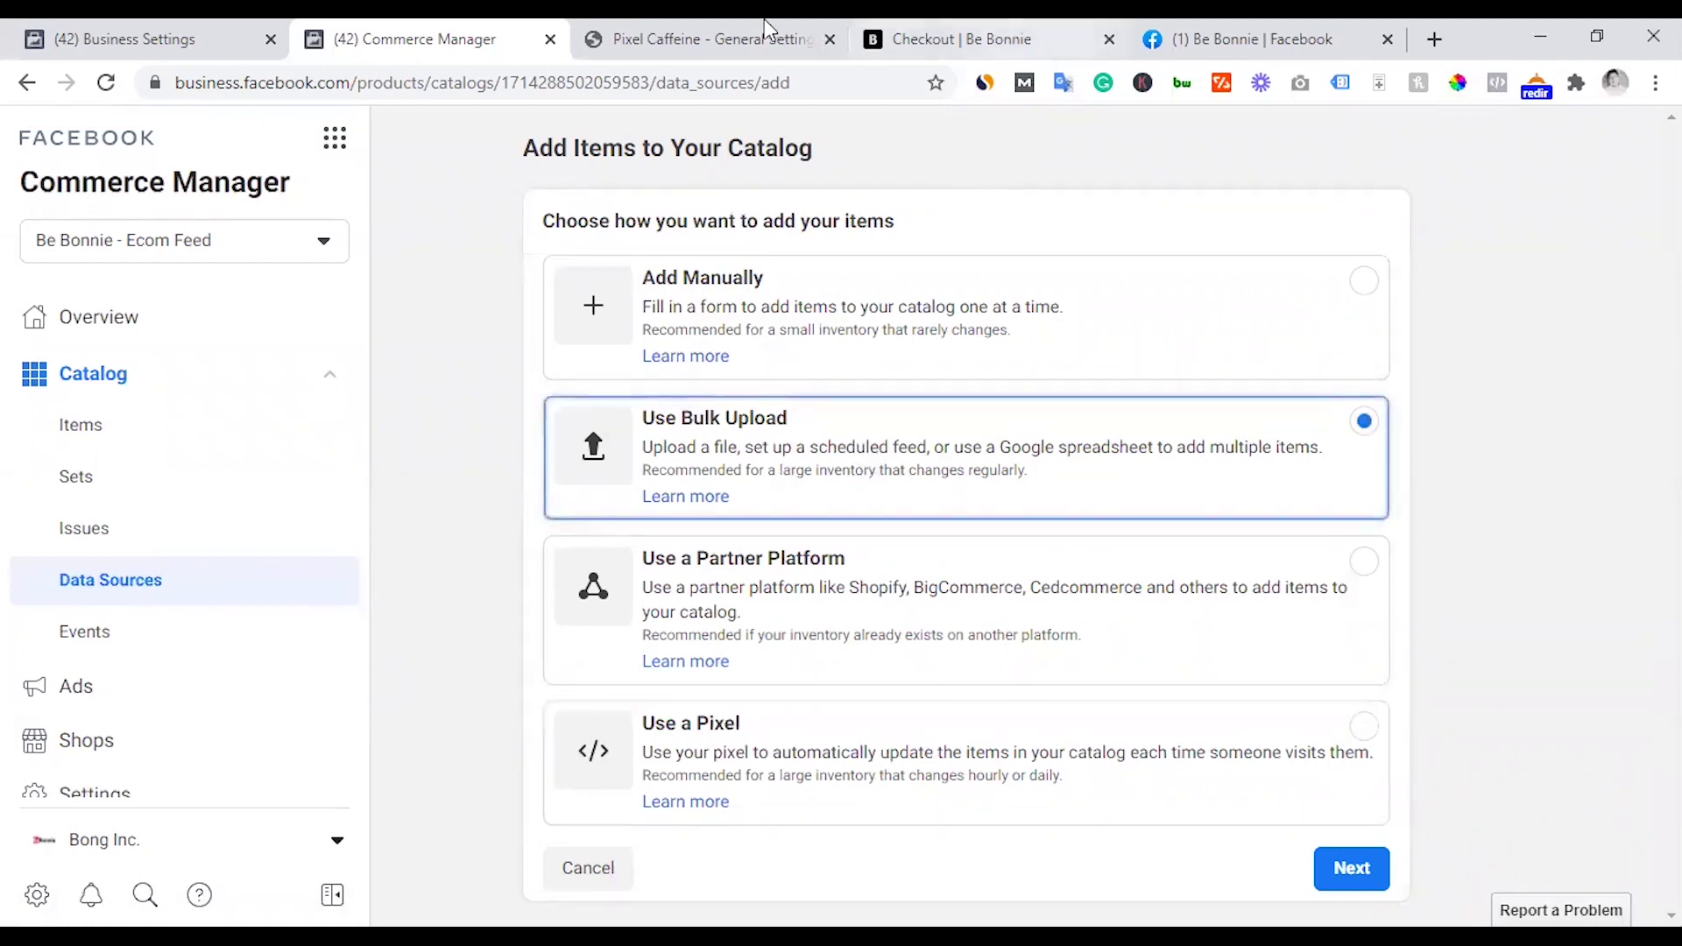
- Switch to Pixel Caffeine in the WordPress admin and open its Product Catalog feed generation settings
click(1006, 28)
key(ctrl+shift+Tab)
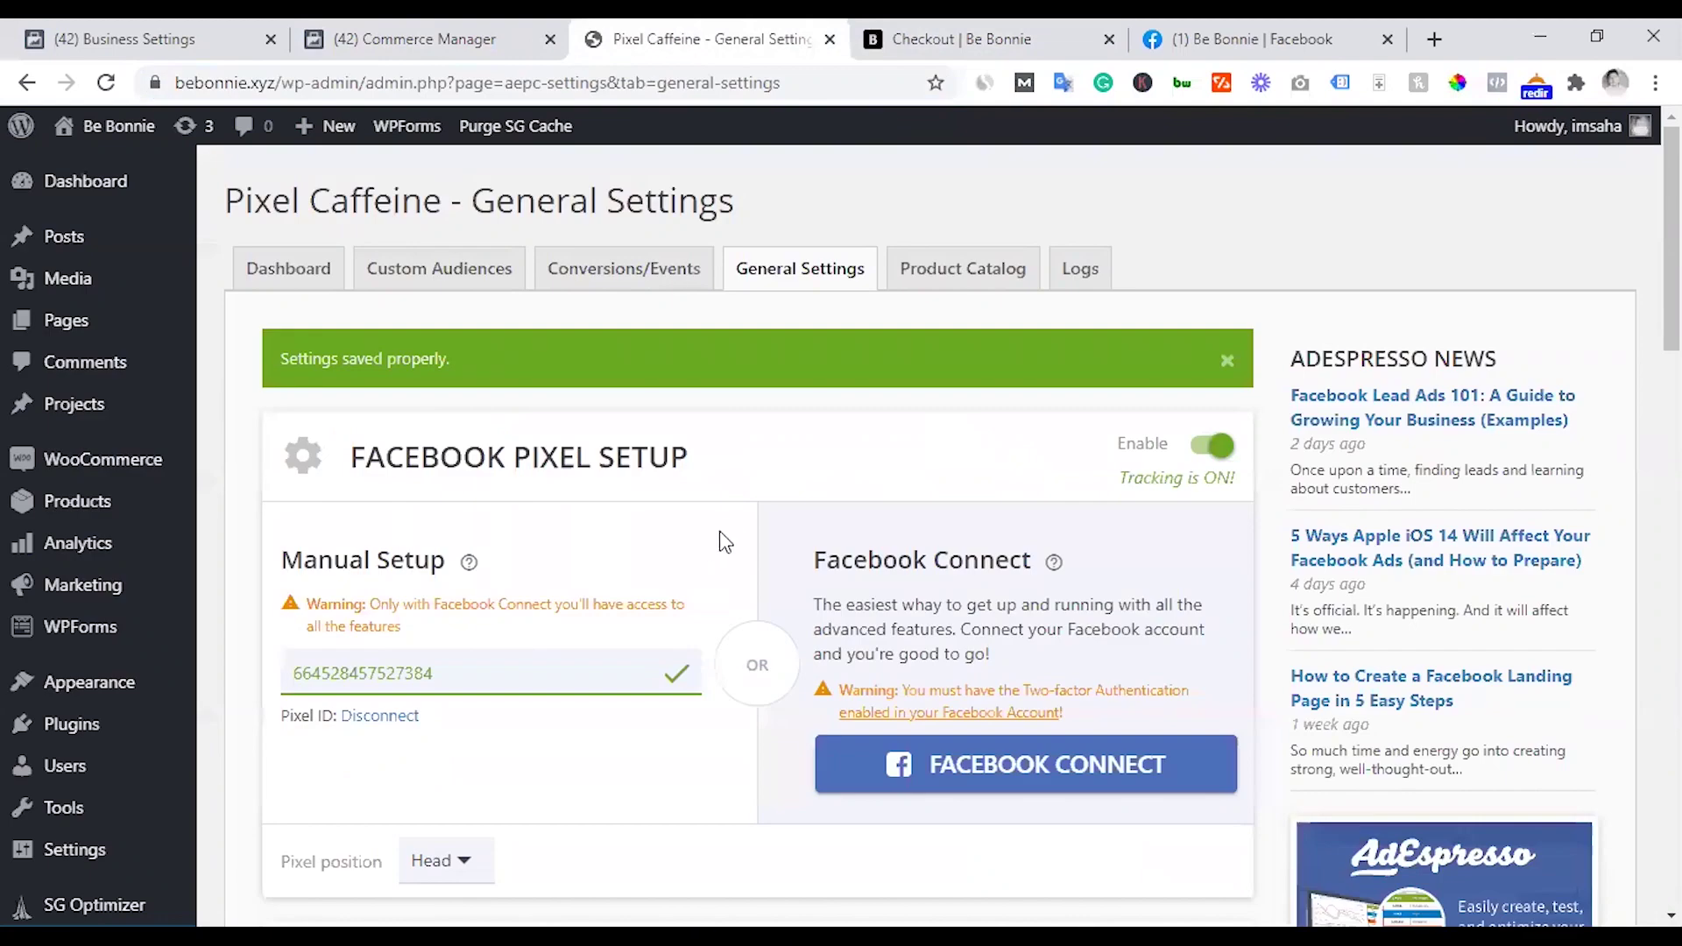
scroll(734, 526, down, 3)
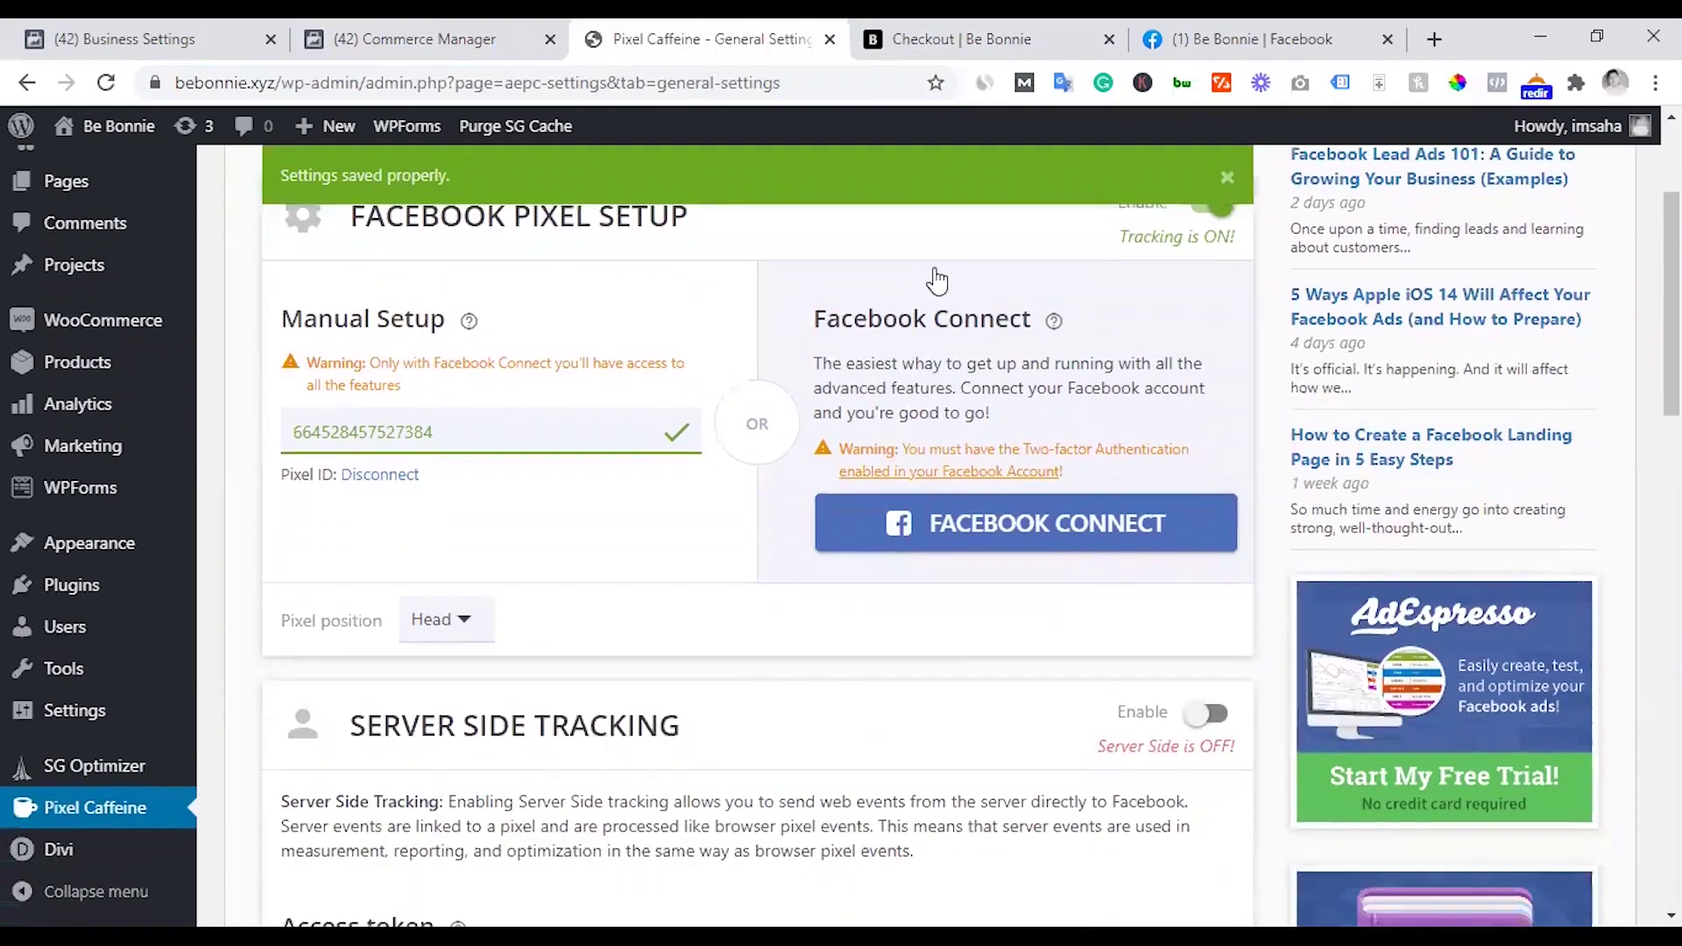
scroll(934, 302, up, 3)
key(Return)
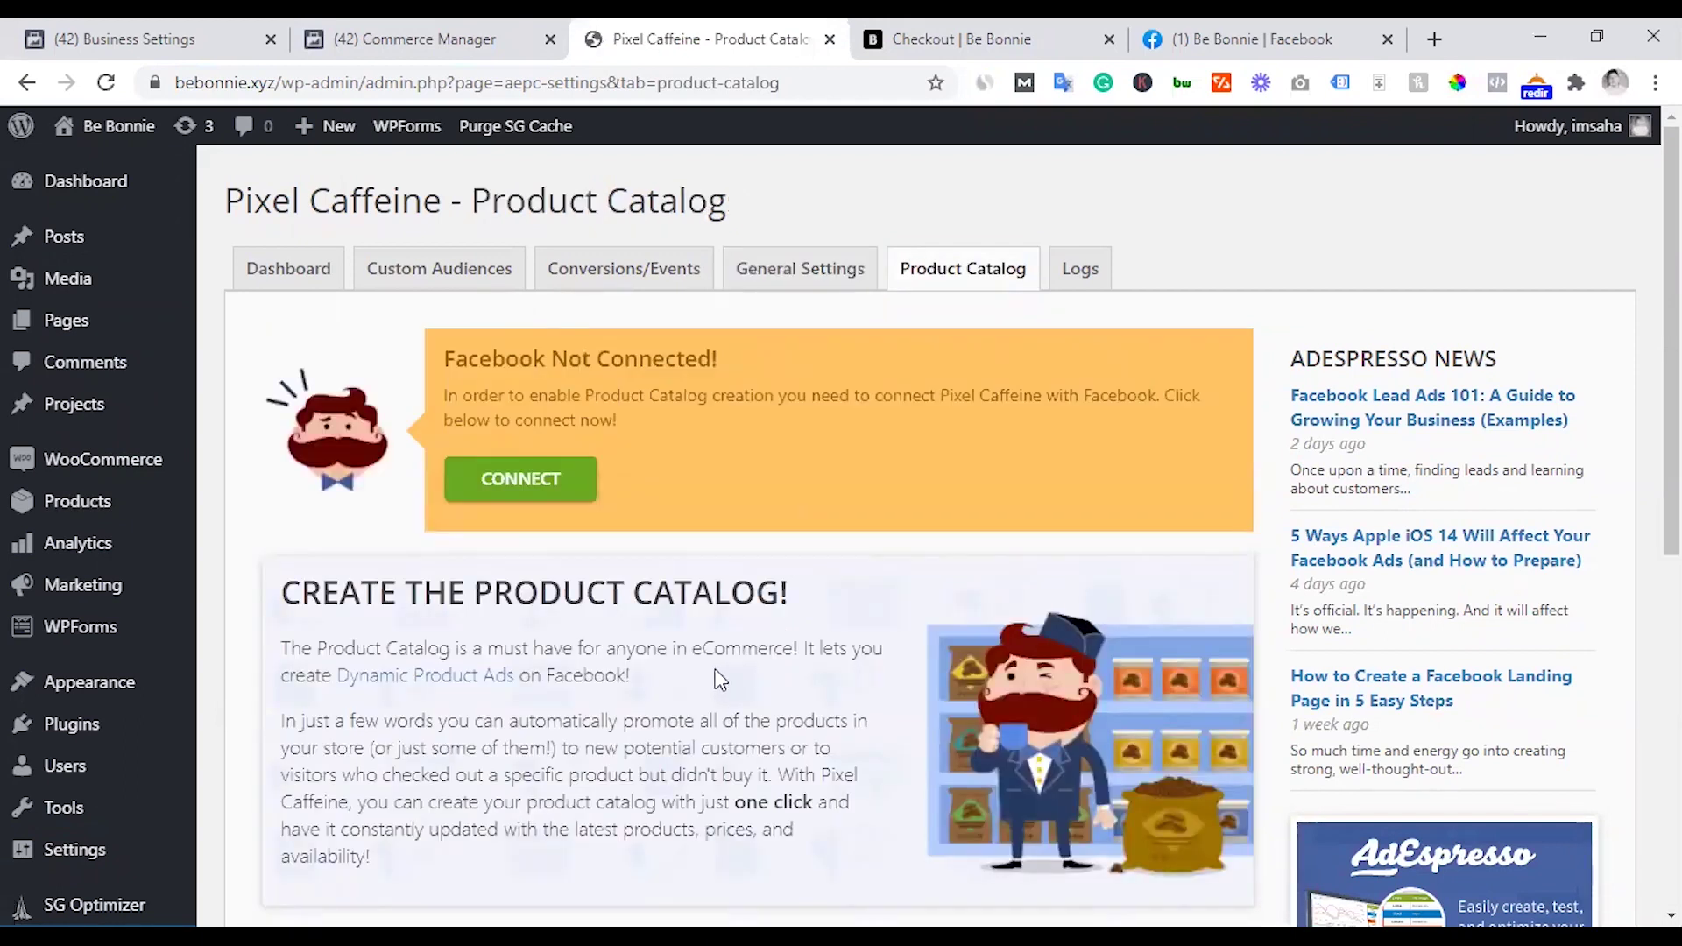
scroll(715, 676, down, 6)
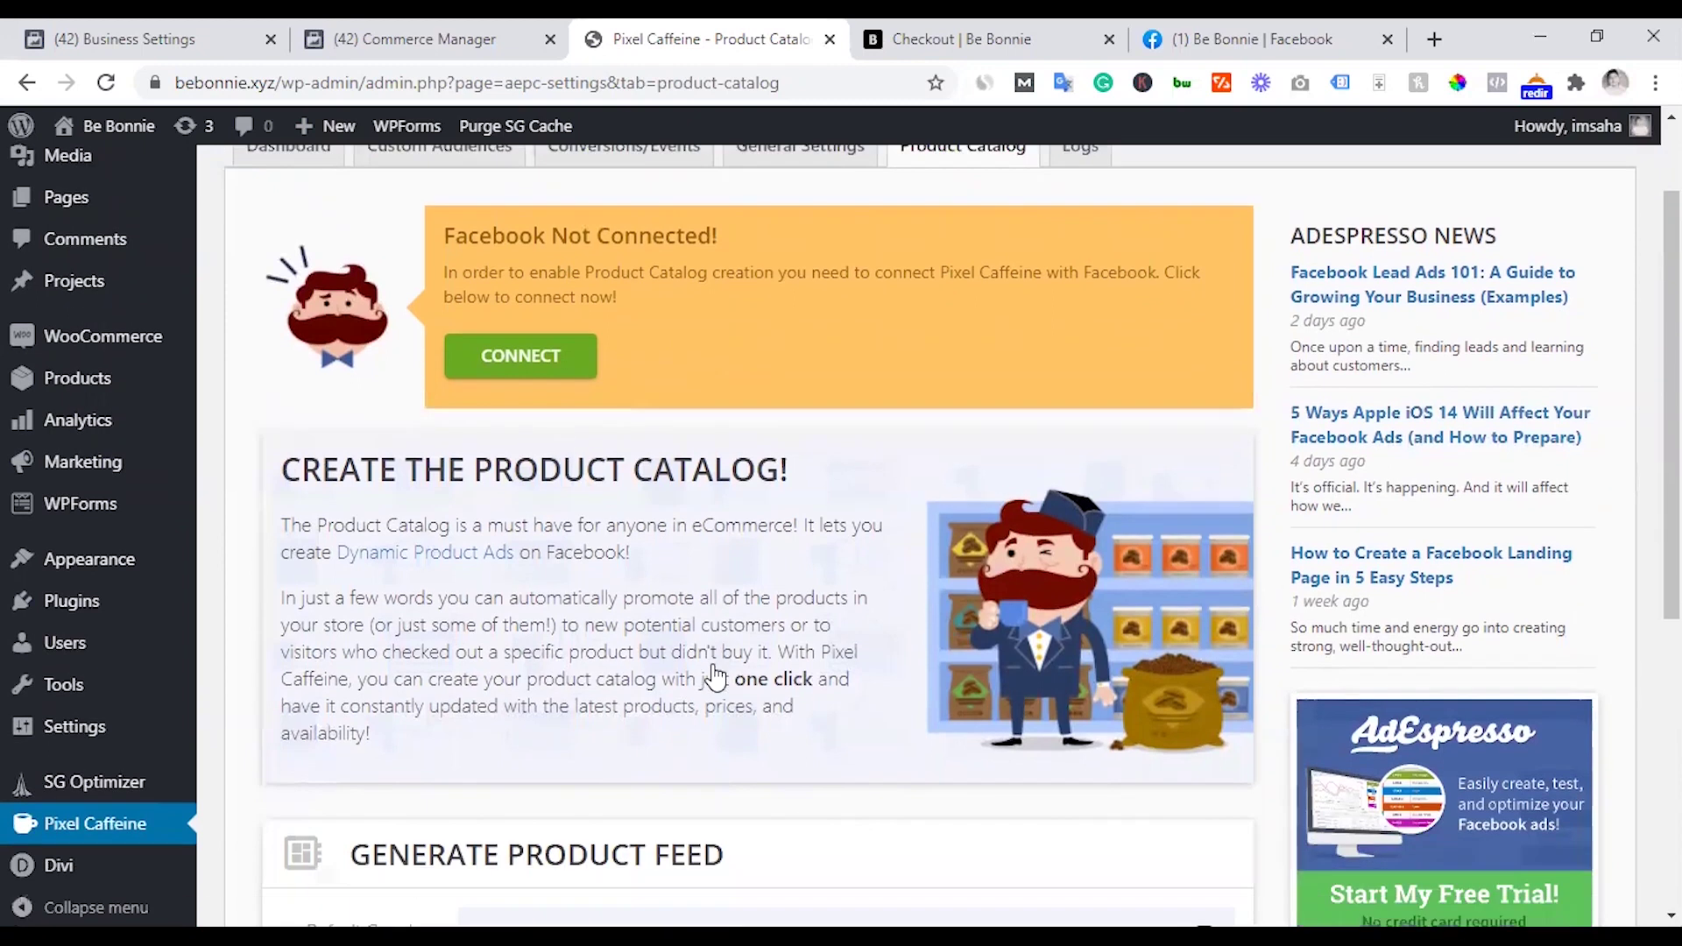
scroll(714, 676, down, 1)
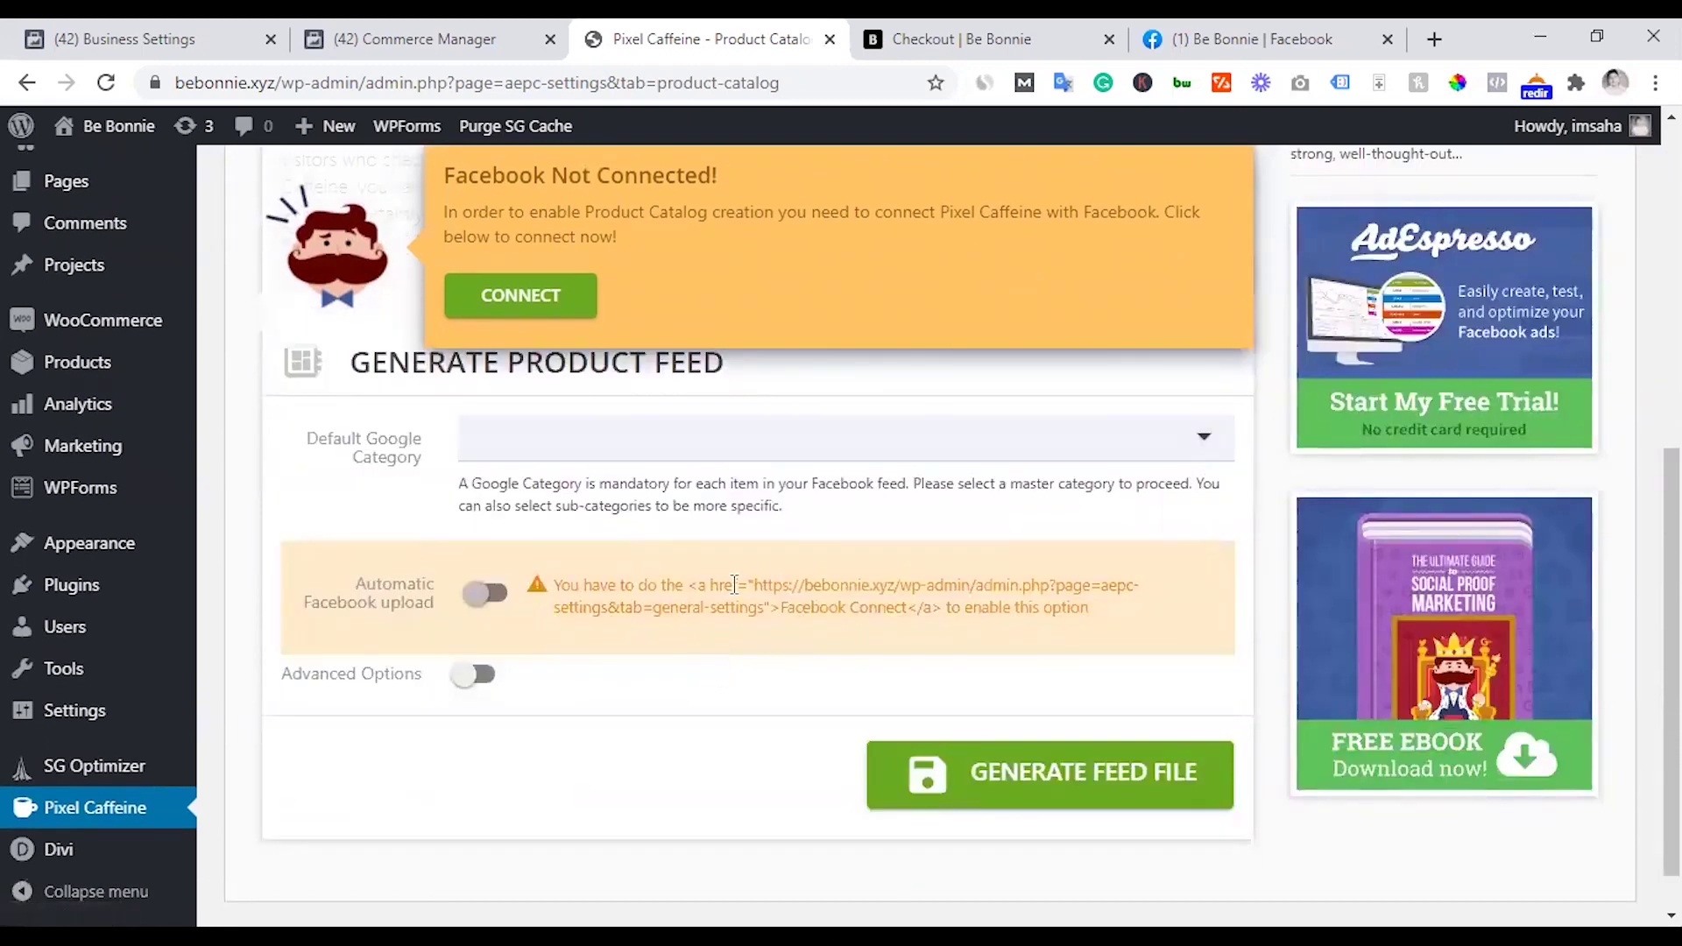
- Set the product feed's default Google category to Clothing & Accessories
click(749, 453)
scroll(604, 477, up, 2)
scroll(626, 508, down, 1)
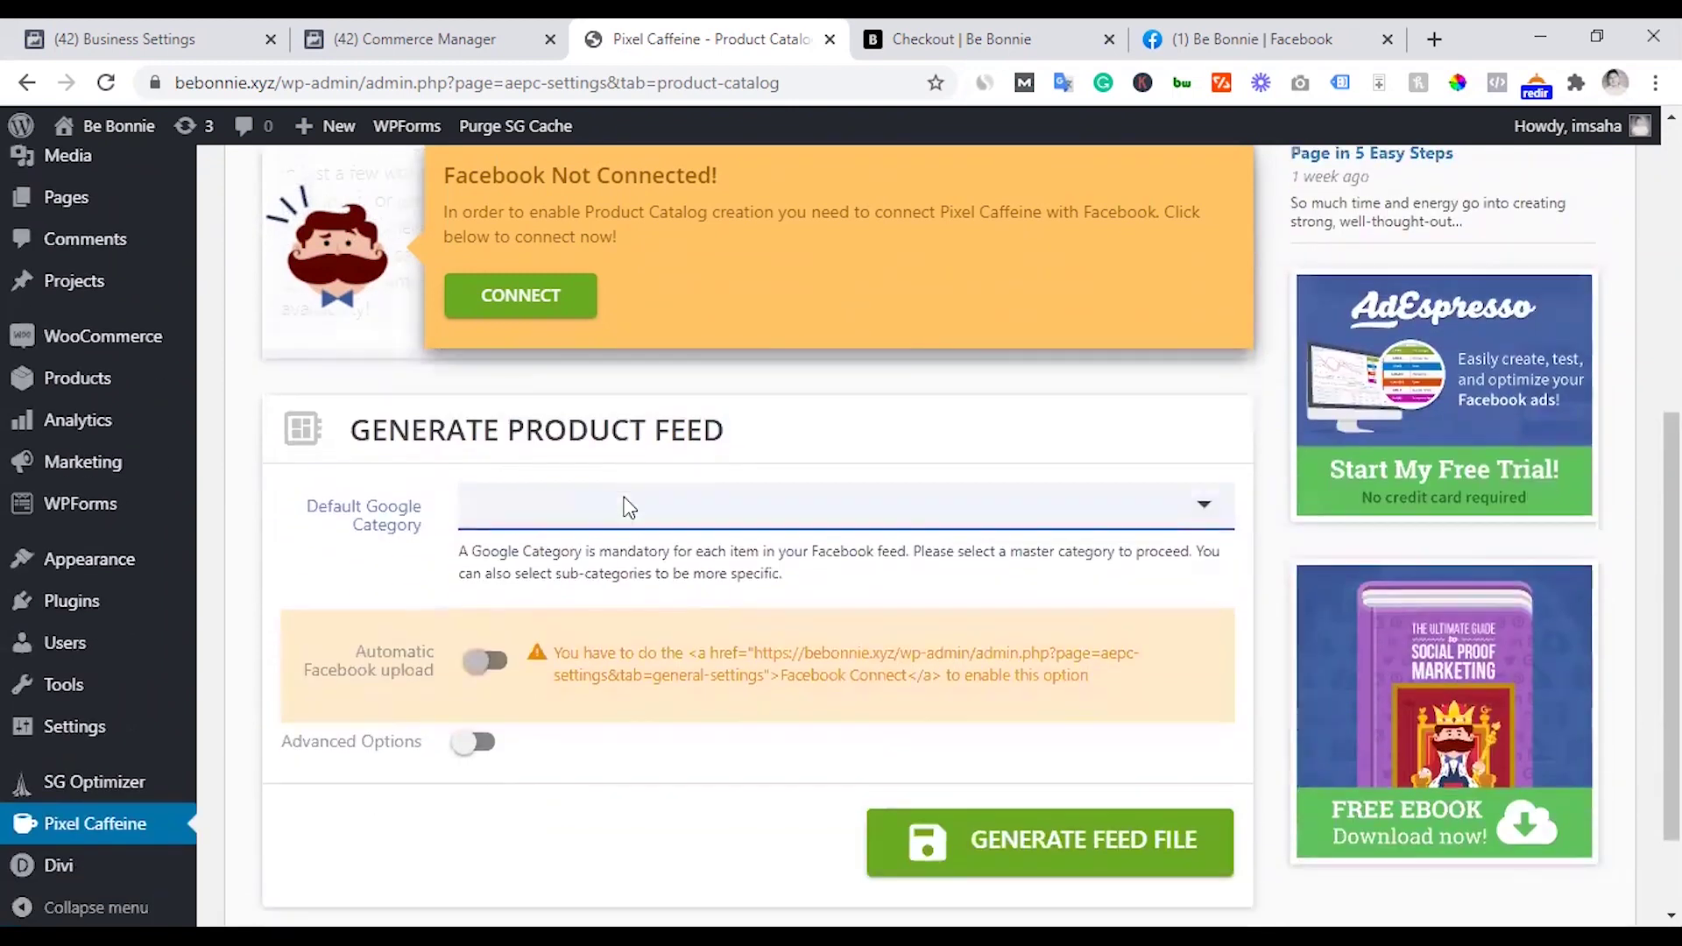
click(626, 506)
text(fa)
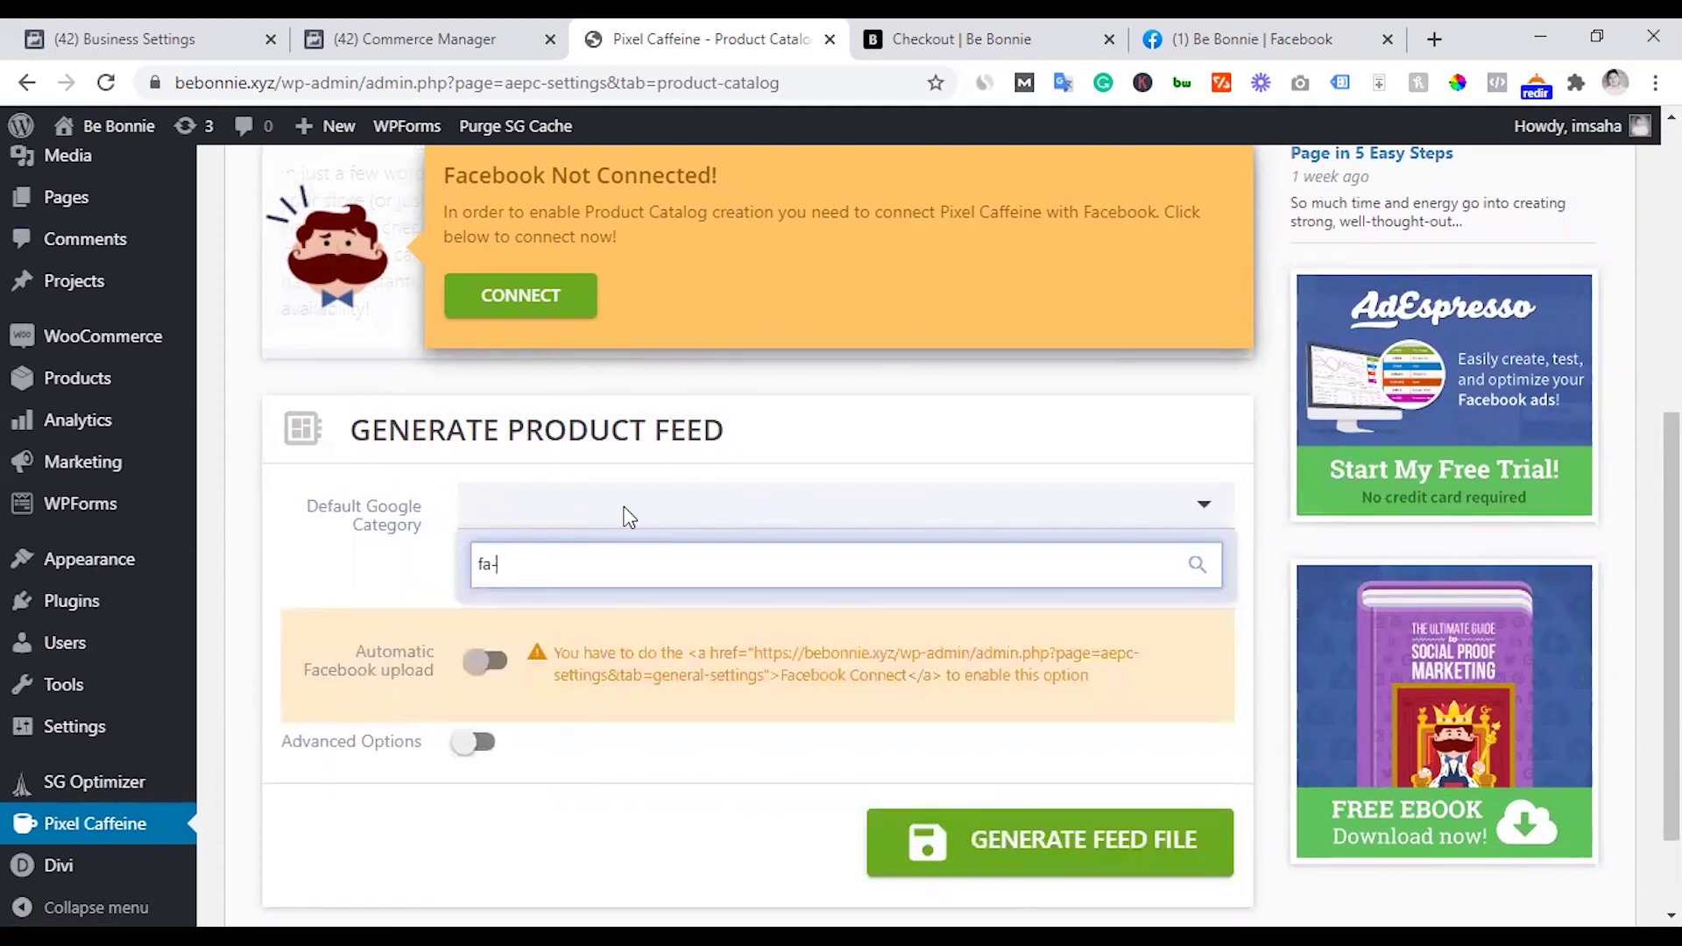
key(BackSpace)
key(BackSpace)
text(c)
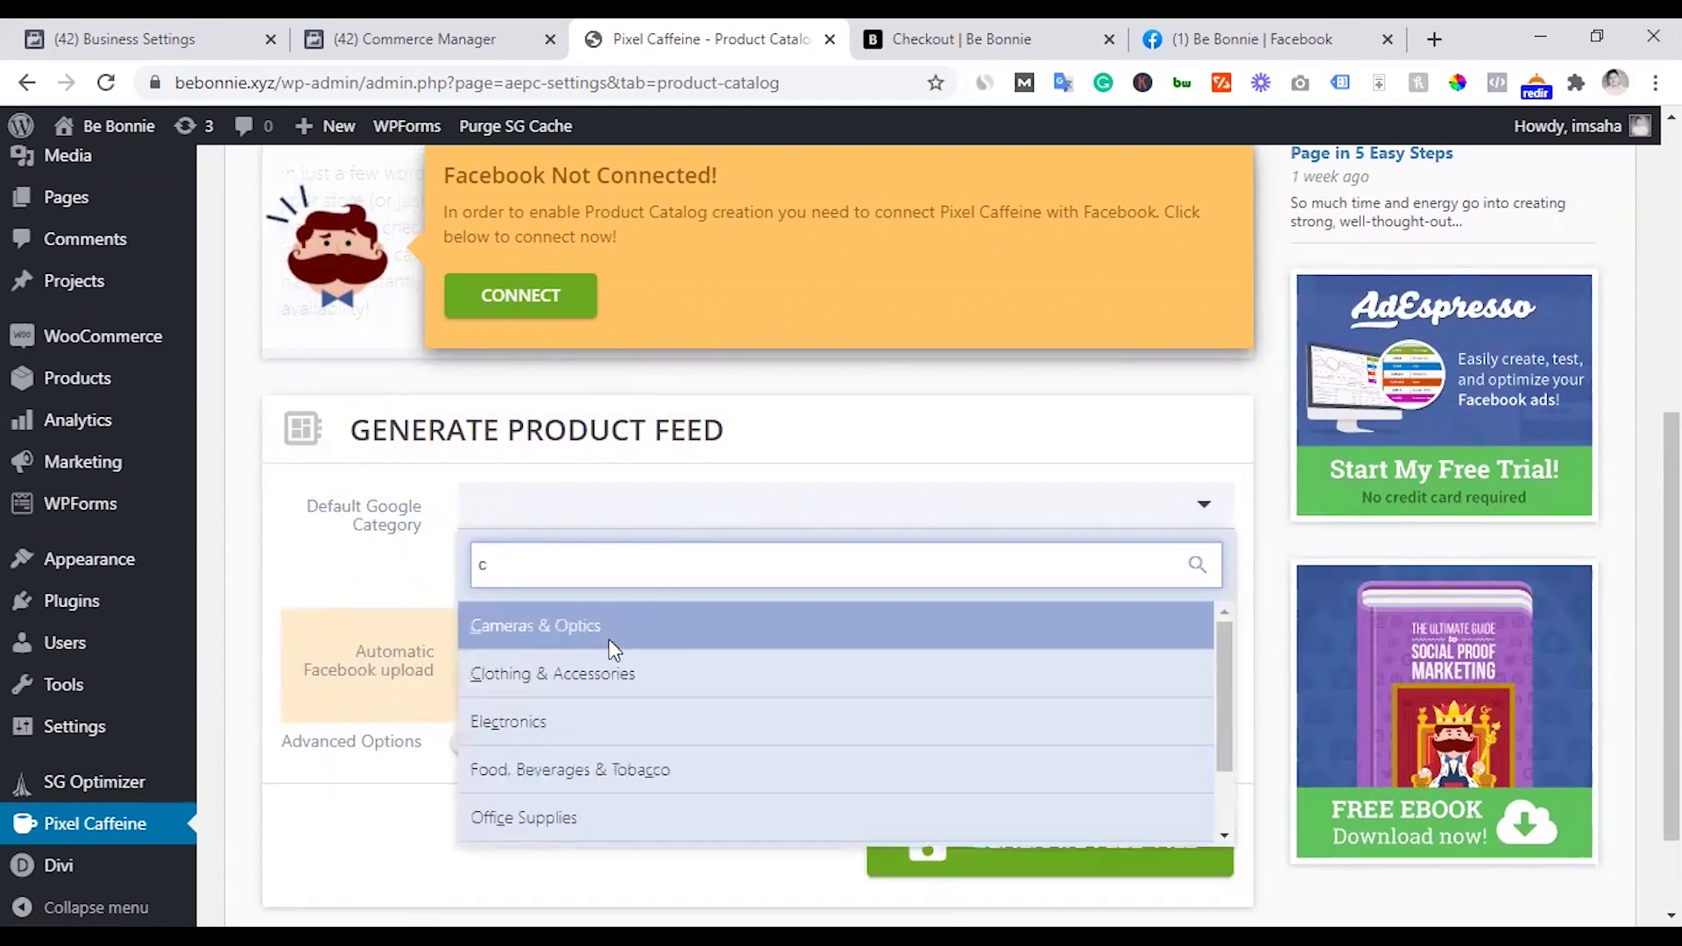
text(l)
click(592, 636)
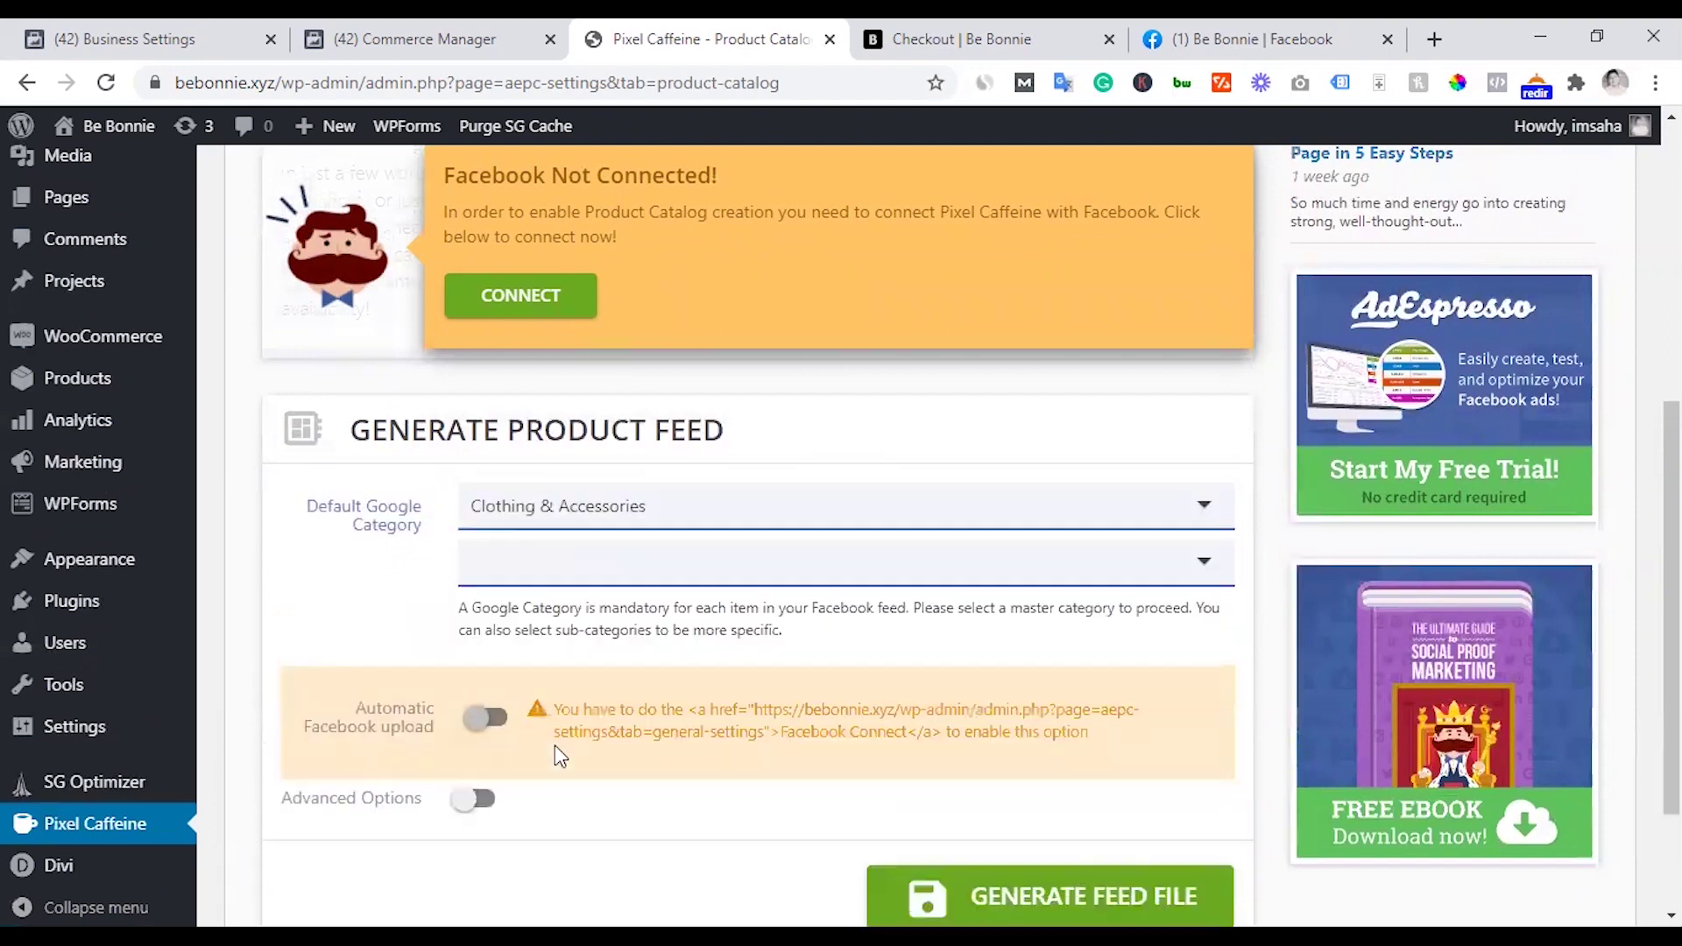
- Try to enable automatic Facebook upload, and generate the product feed file
scroll(560, 701, down, 2)
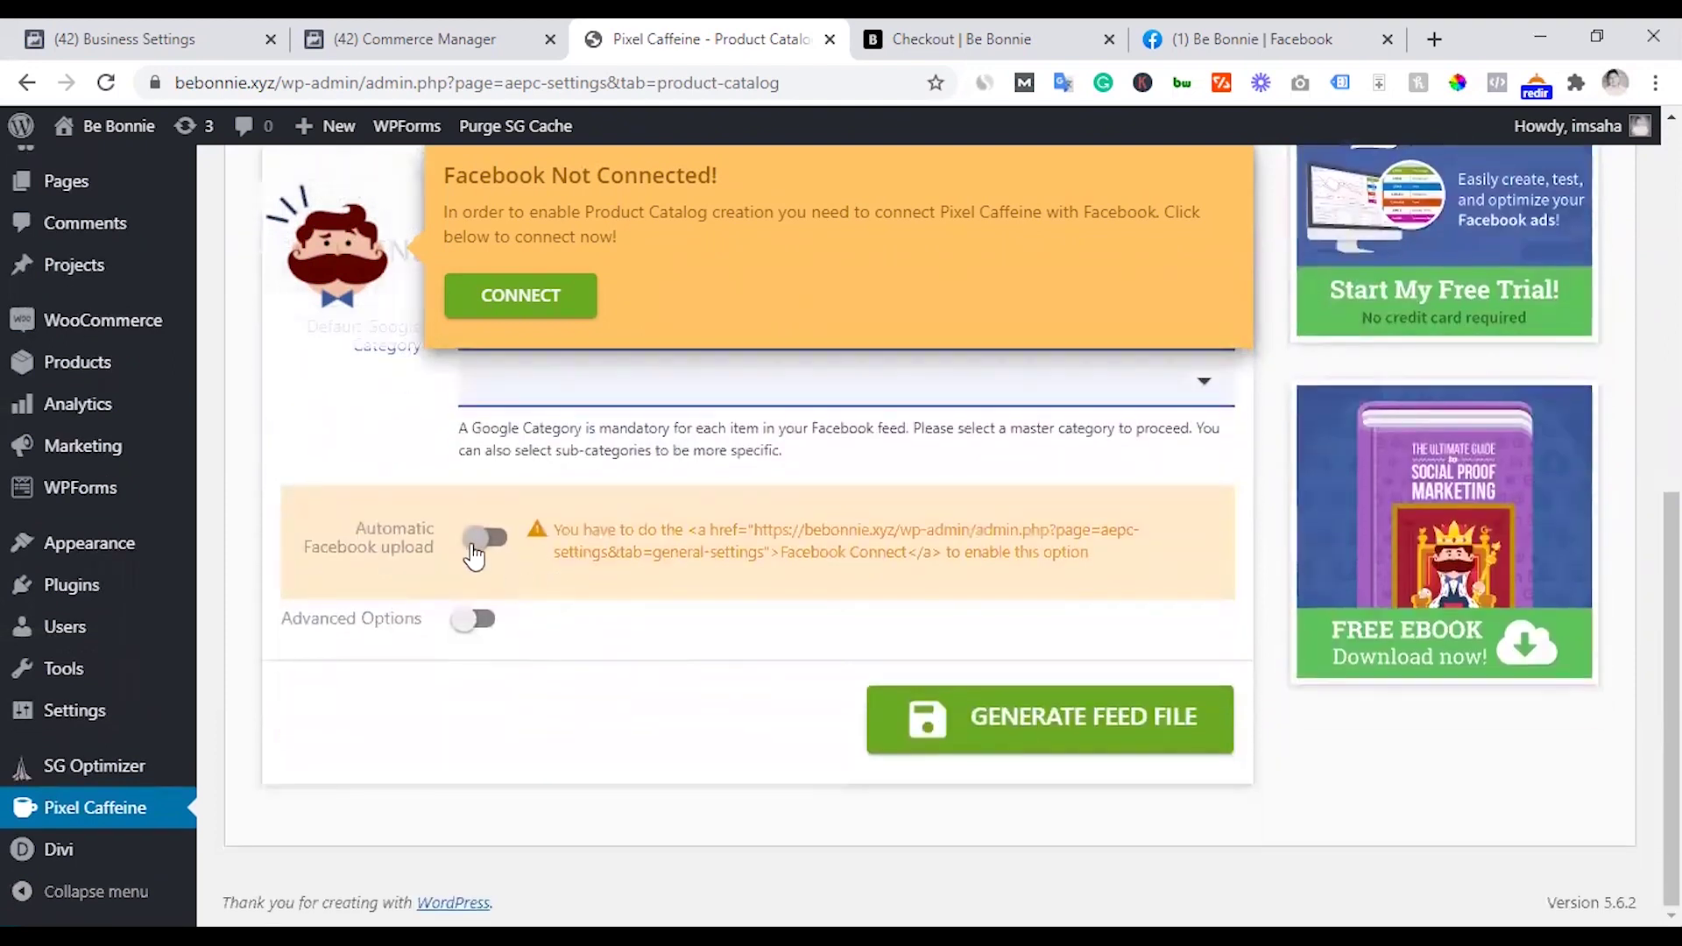
click(515, 560)
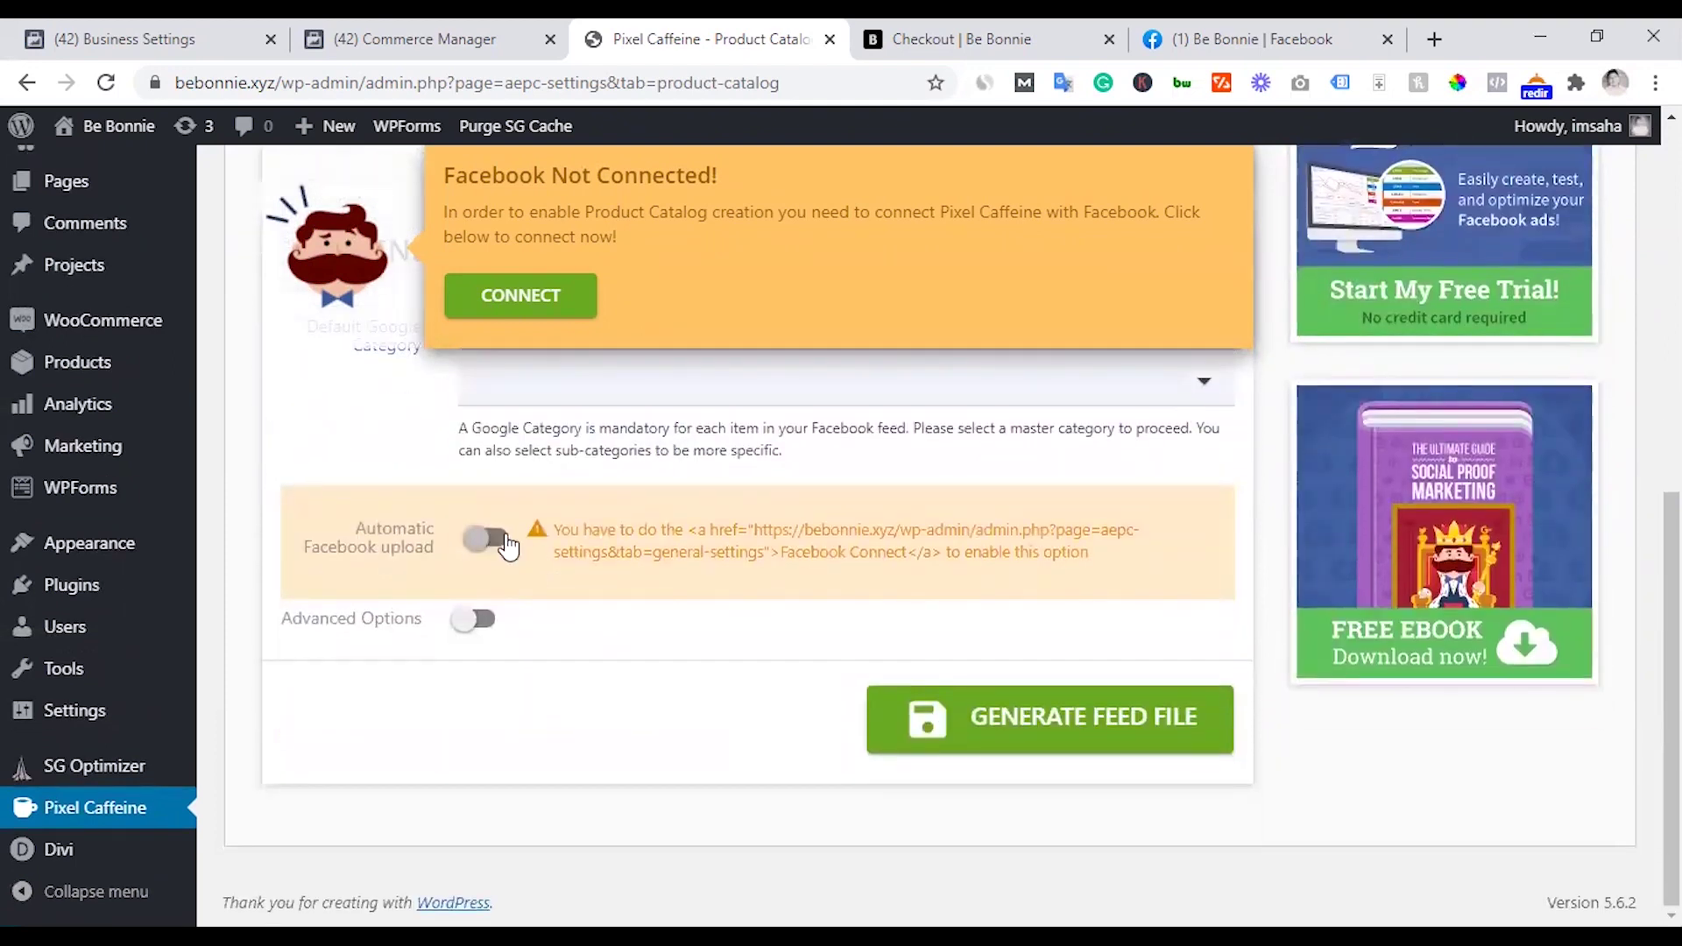
scroll(685, 649, up, 2)
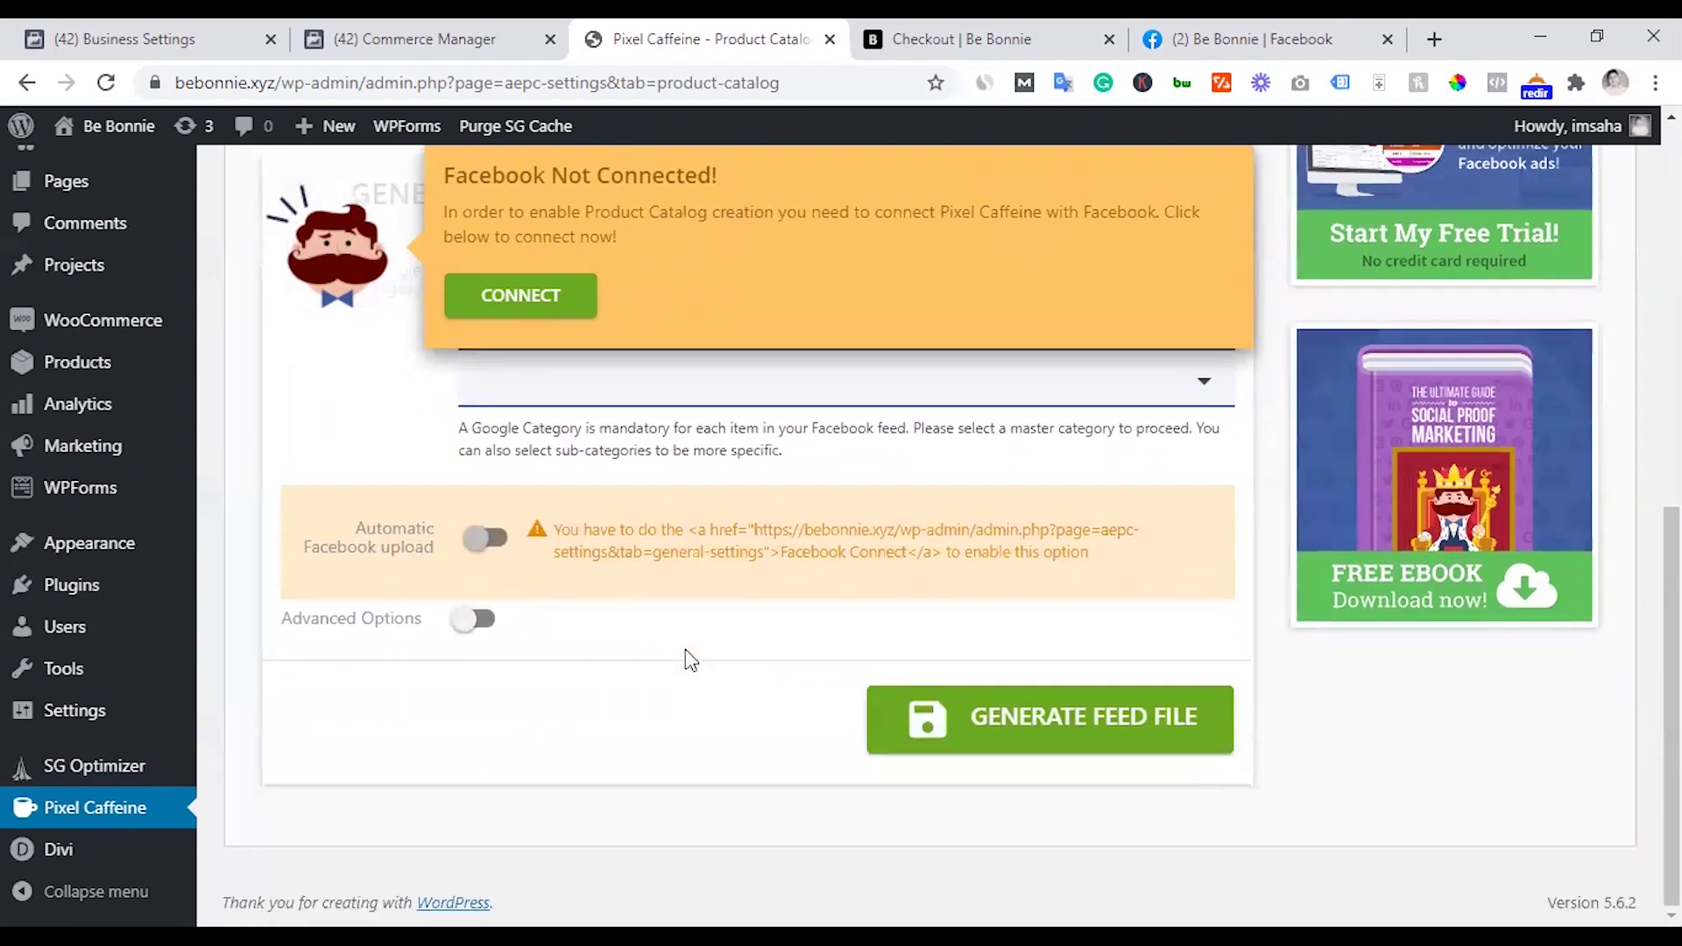
scroll(685, 652, down, 2)
click(1088, 736)
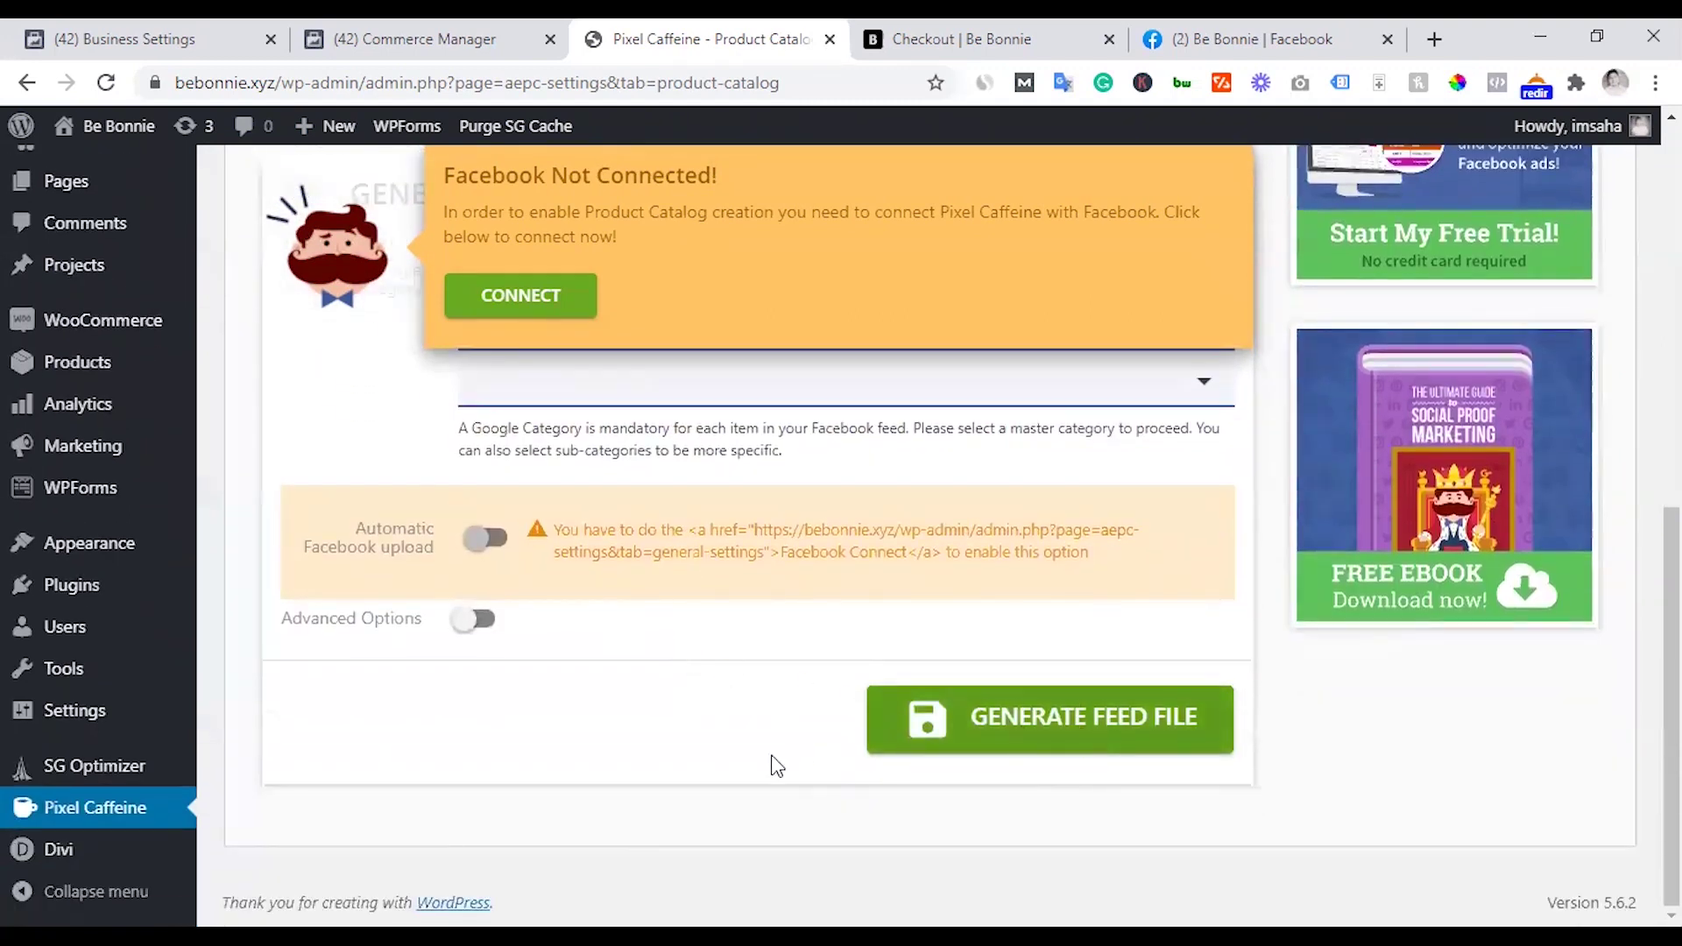
scroll(774, 765, up, 4)
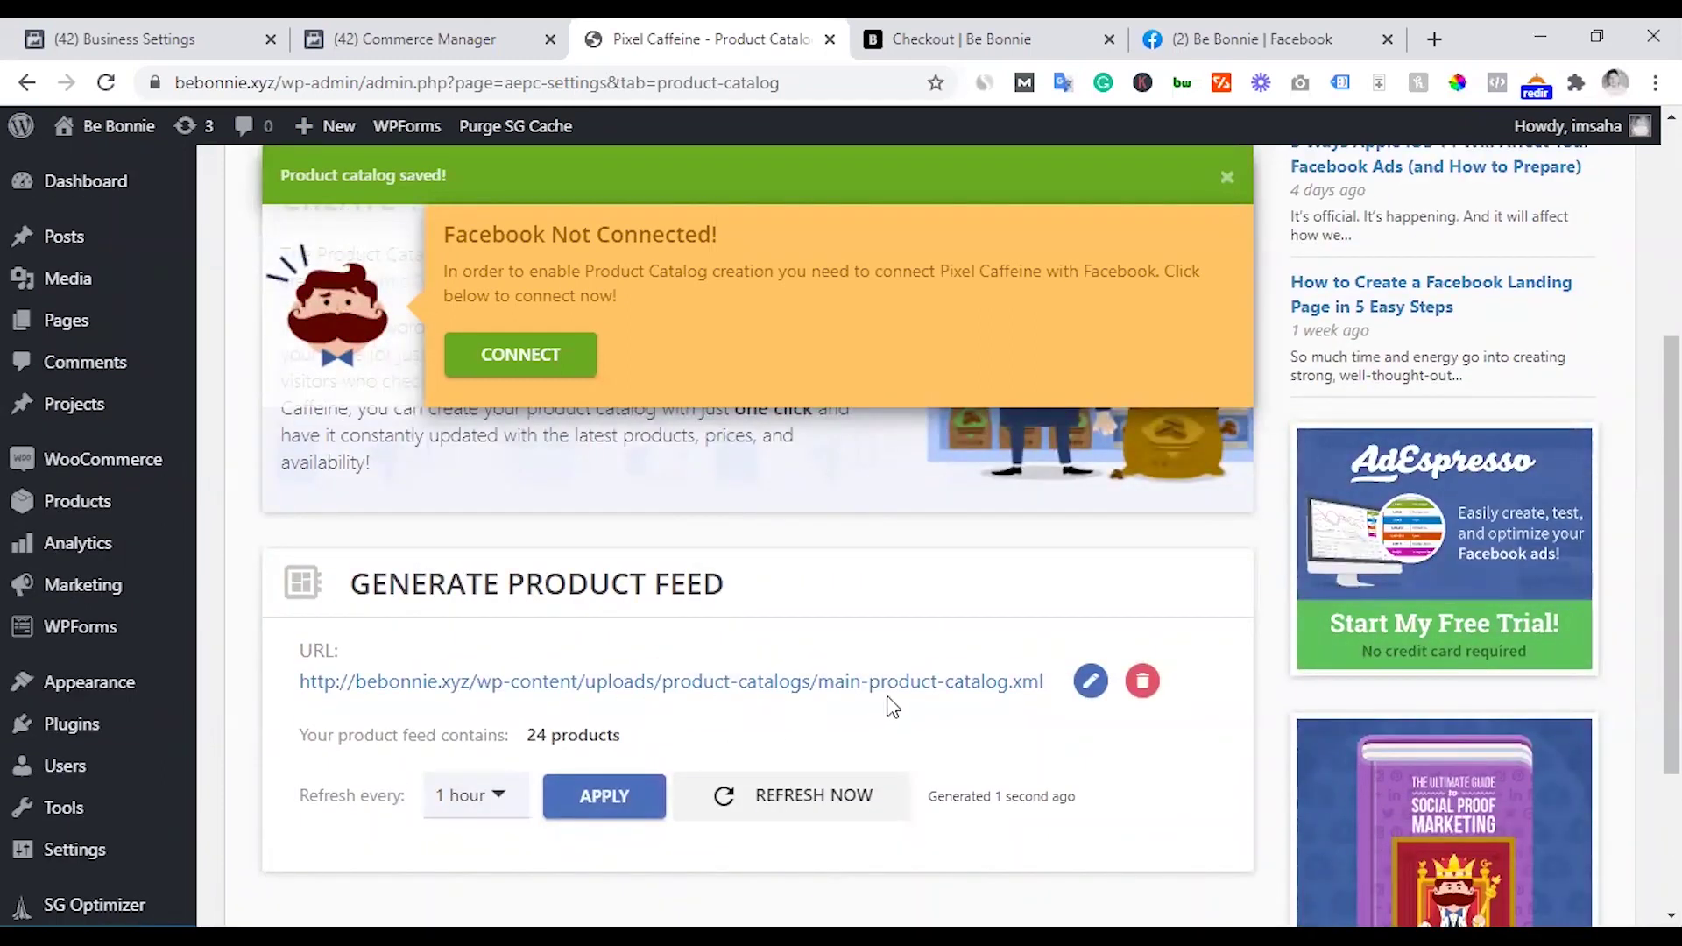
- Return to Commerce Manager and start a bulk upload using the Scheduled feed option
click(392, 18)
click(1349, 867)
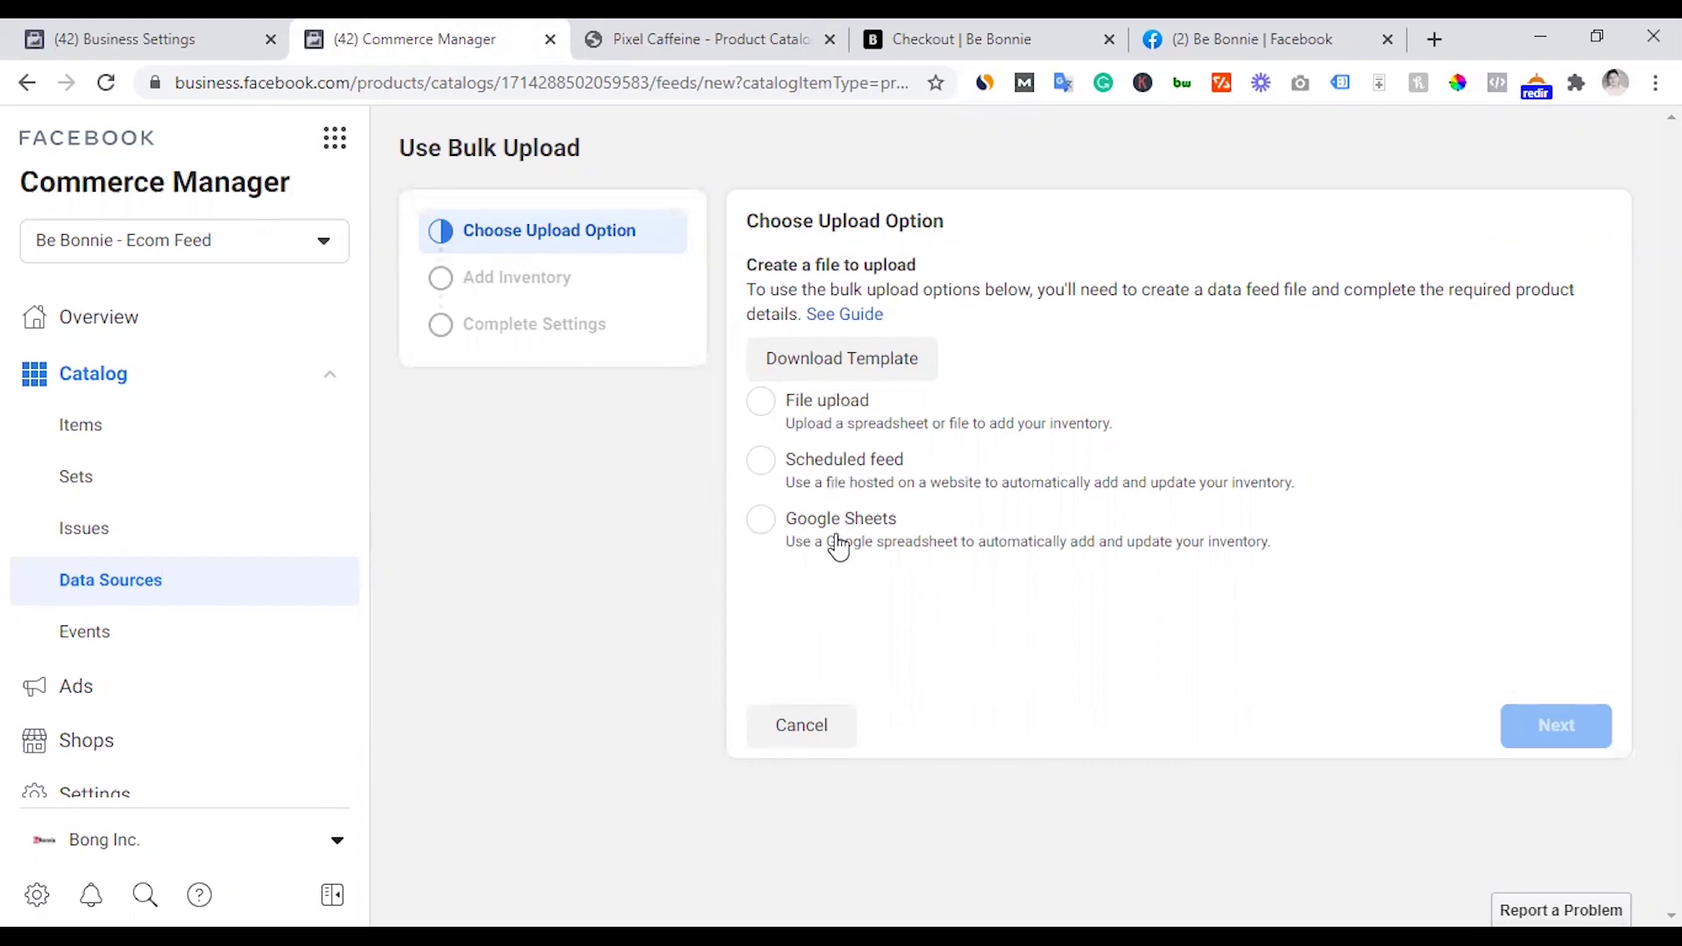
click(832, 471)
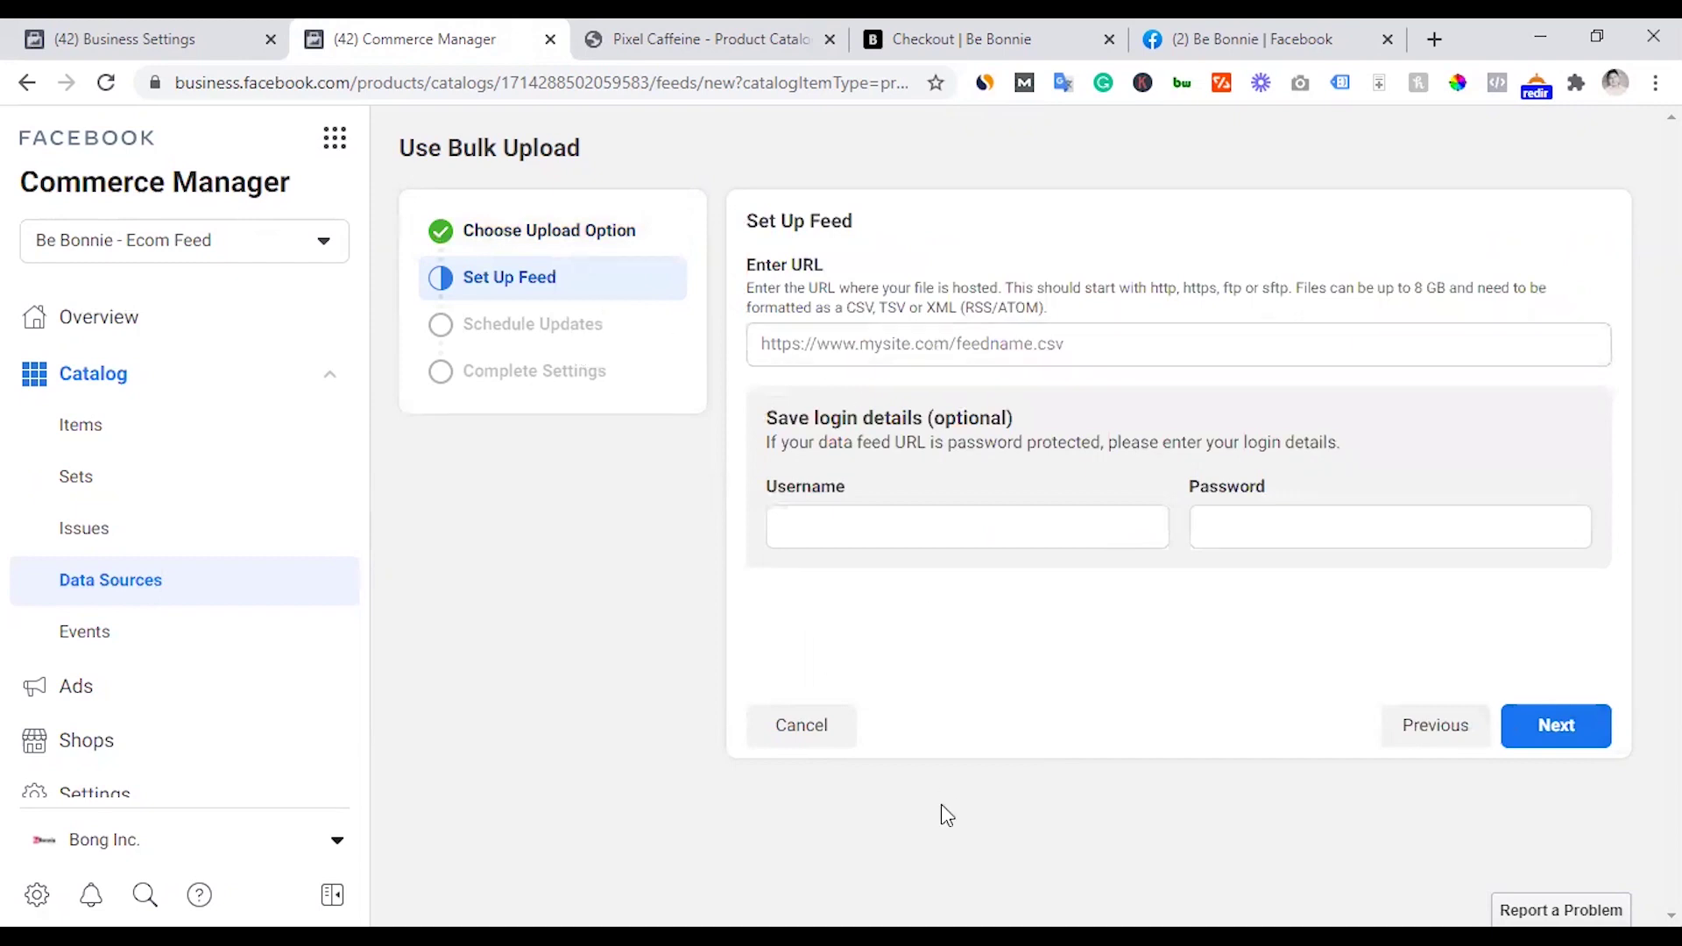
- Restart adding items from the catalog overview, and proceed with Use a Pixel as the method
click(102, 322)
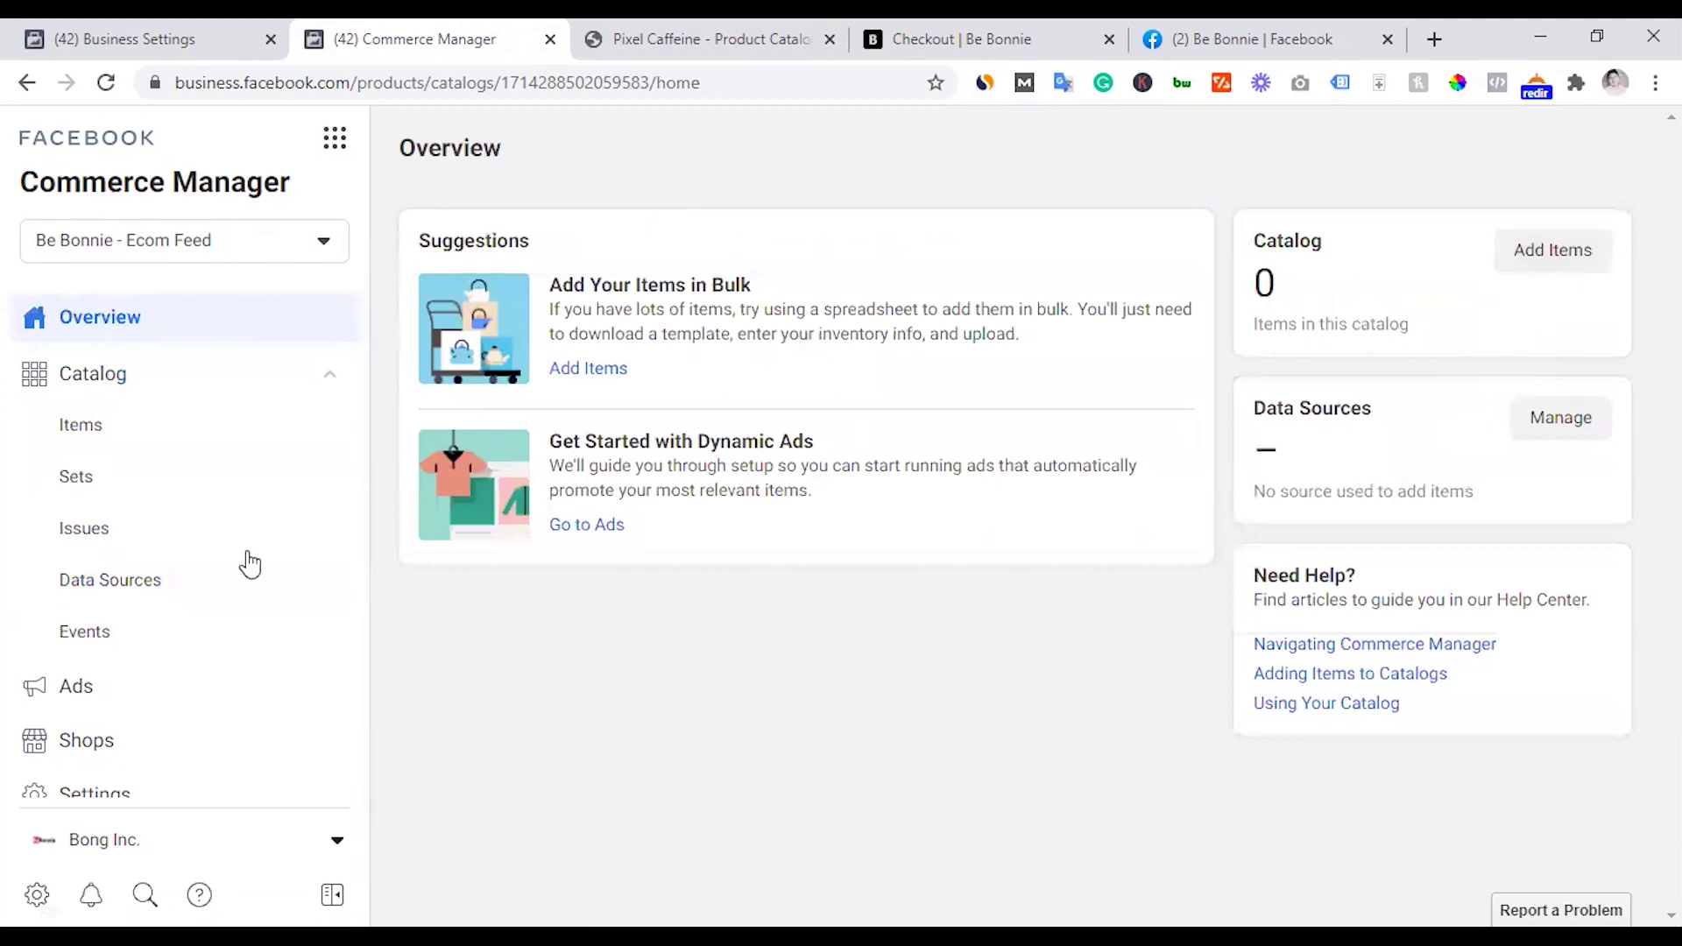
click(1552, 252)
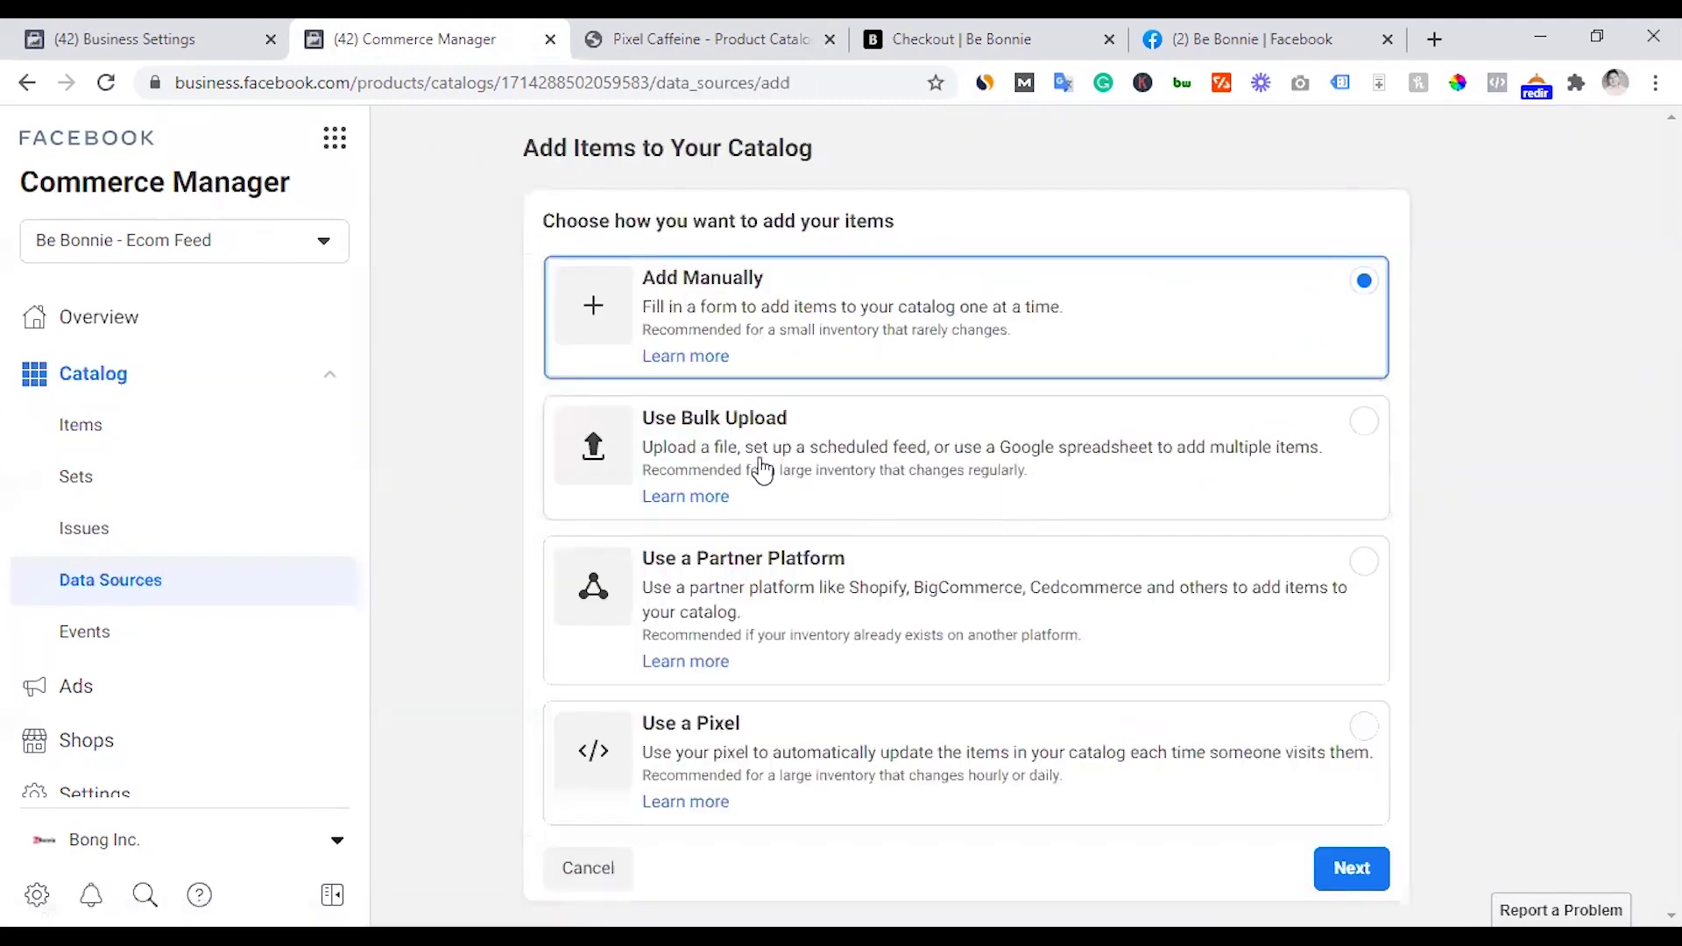
click(841, 758)
click(1347, 870)
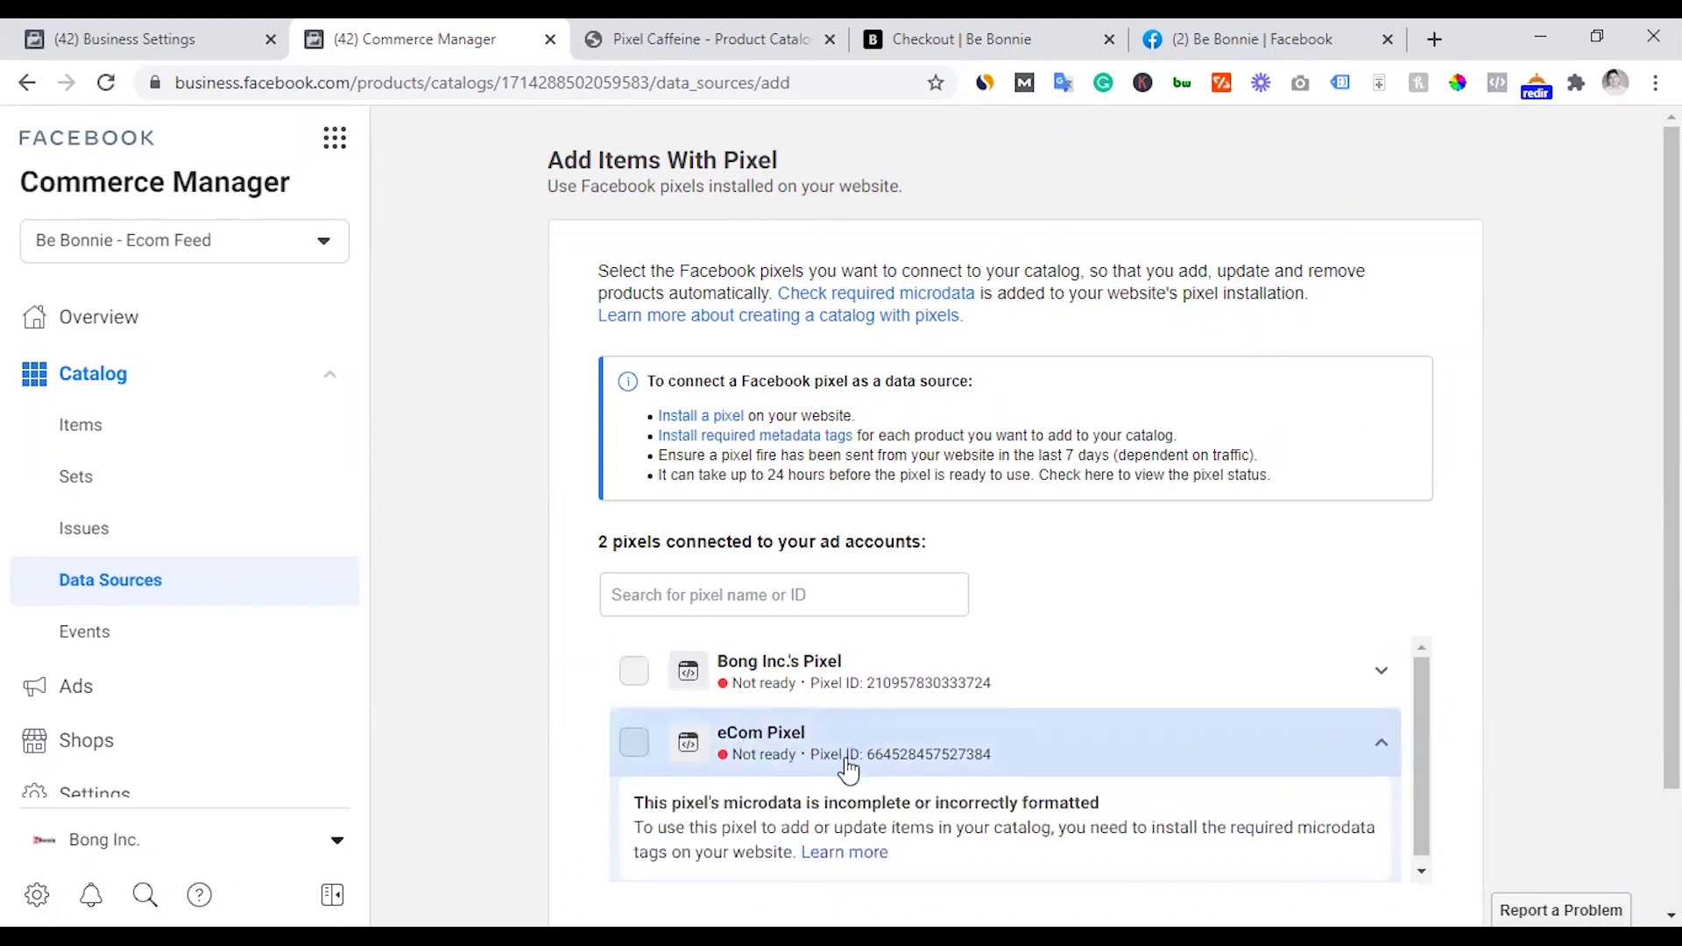
- Examine the eCom Pixel's readiness and the pixel data source requirements, and go back to the item-adding methods
scroll(594, 734, down, 2)
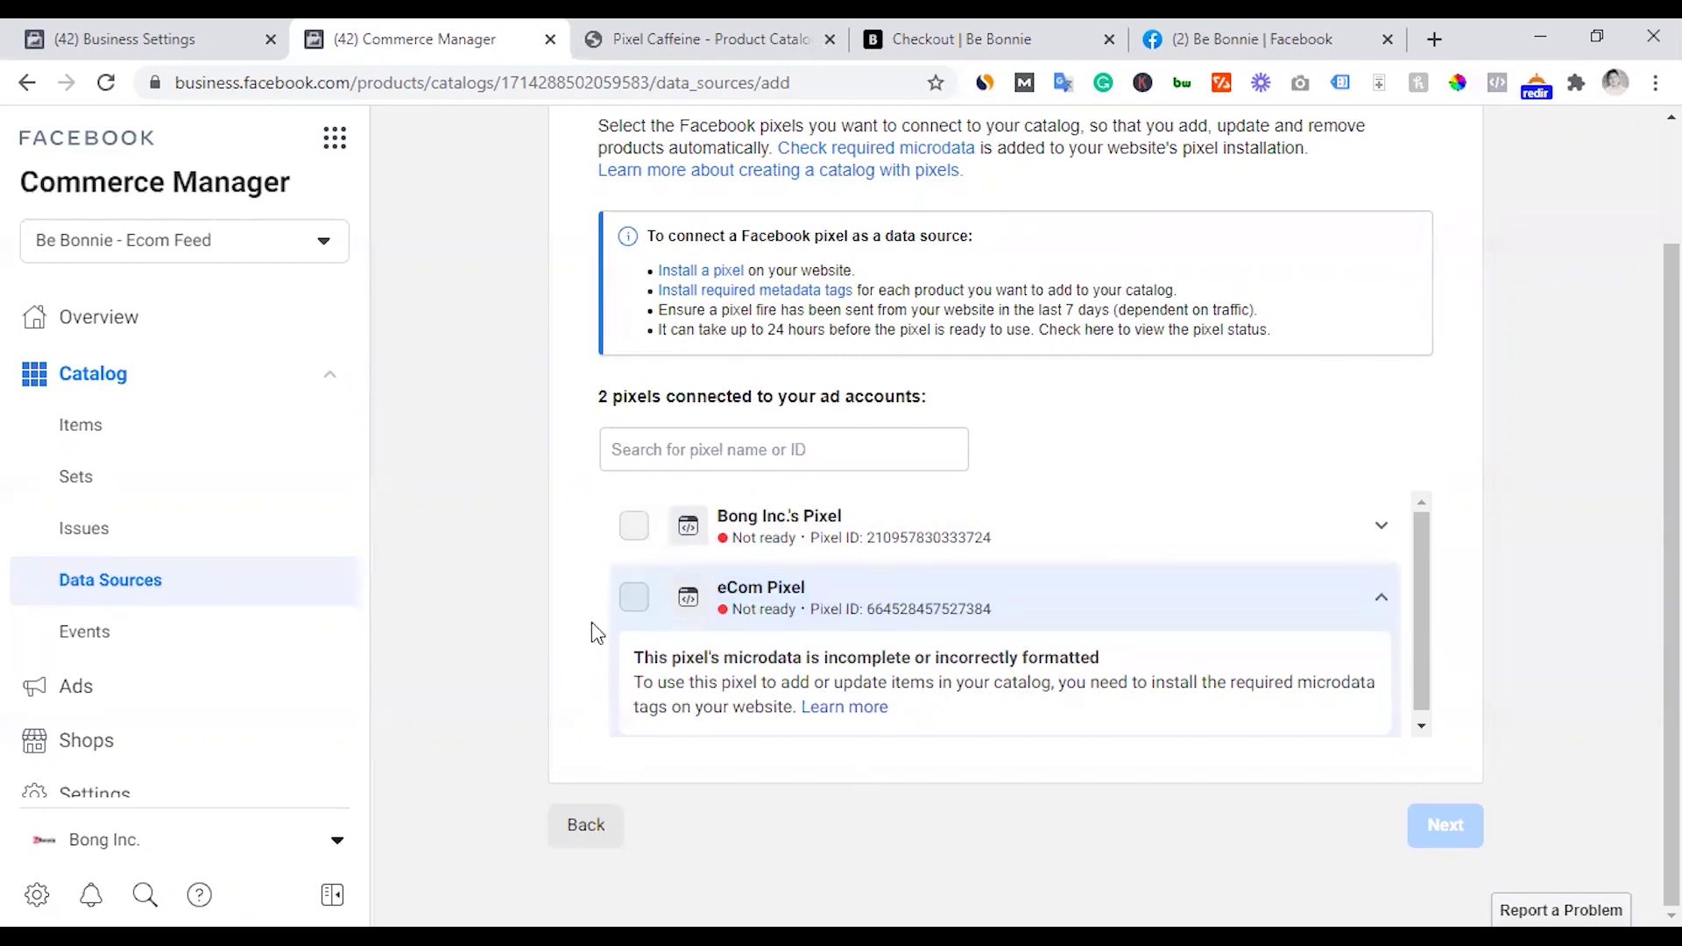
scroll(591, 629, up, 2)
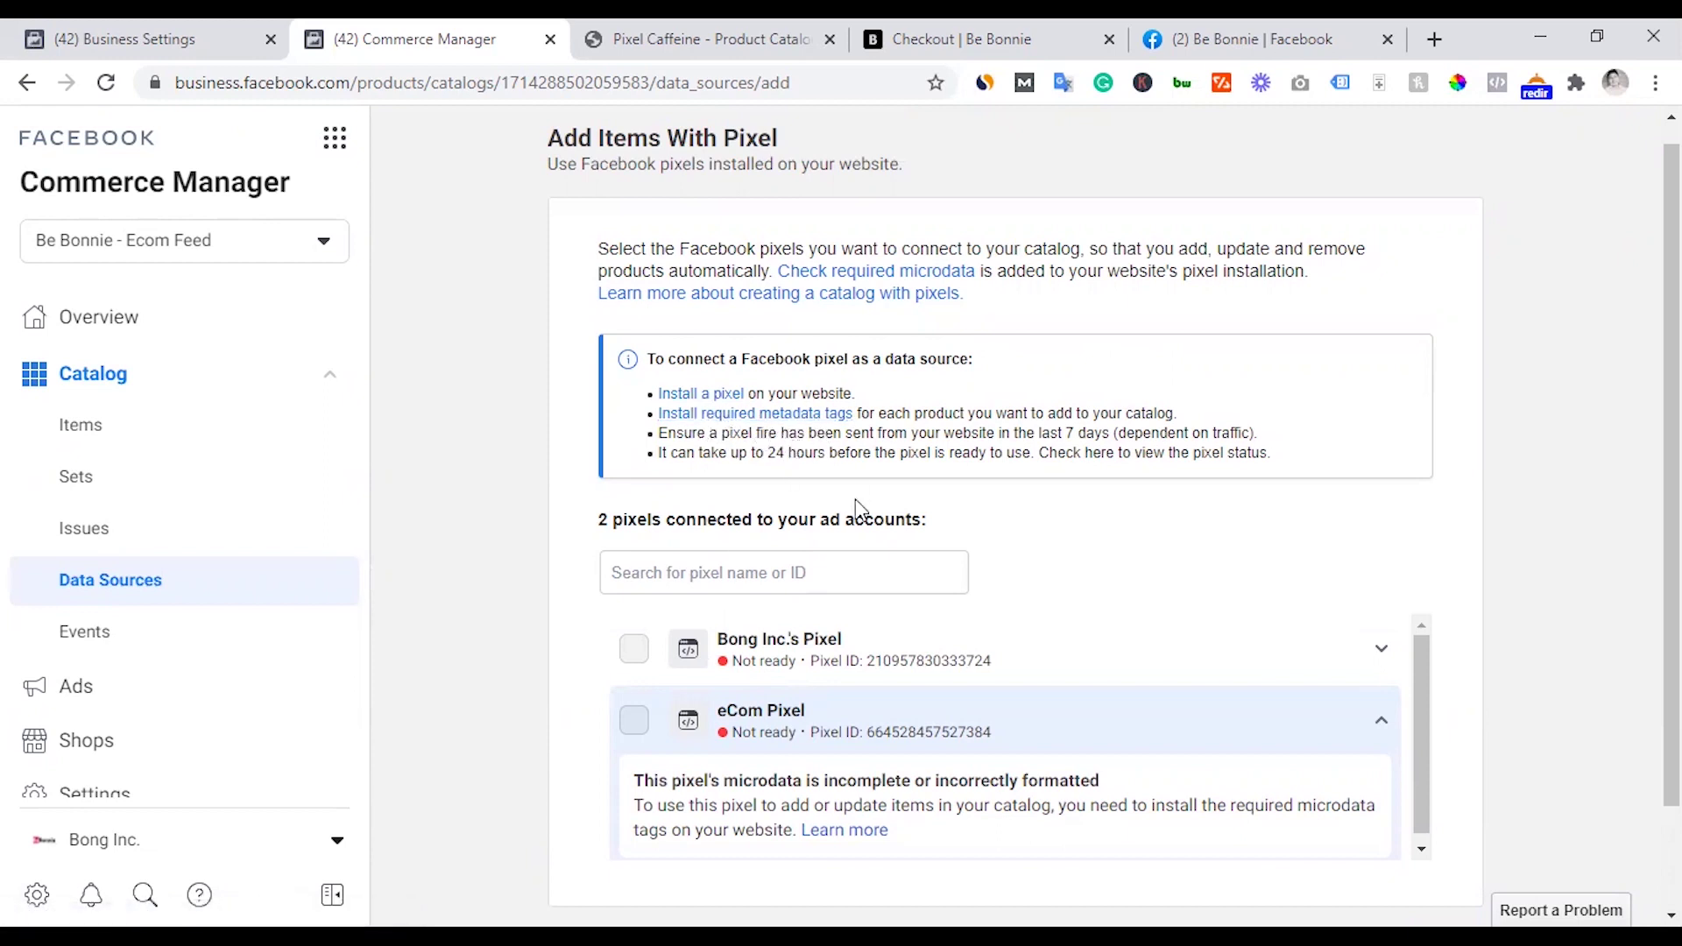
scroll(855, 516, down, 2)
scroll(850, 521, up, 2)
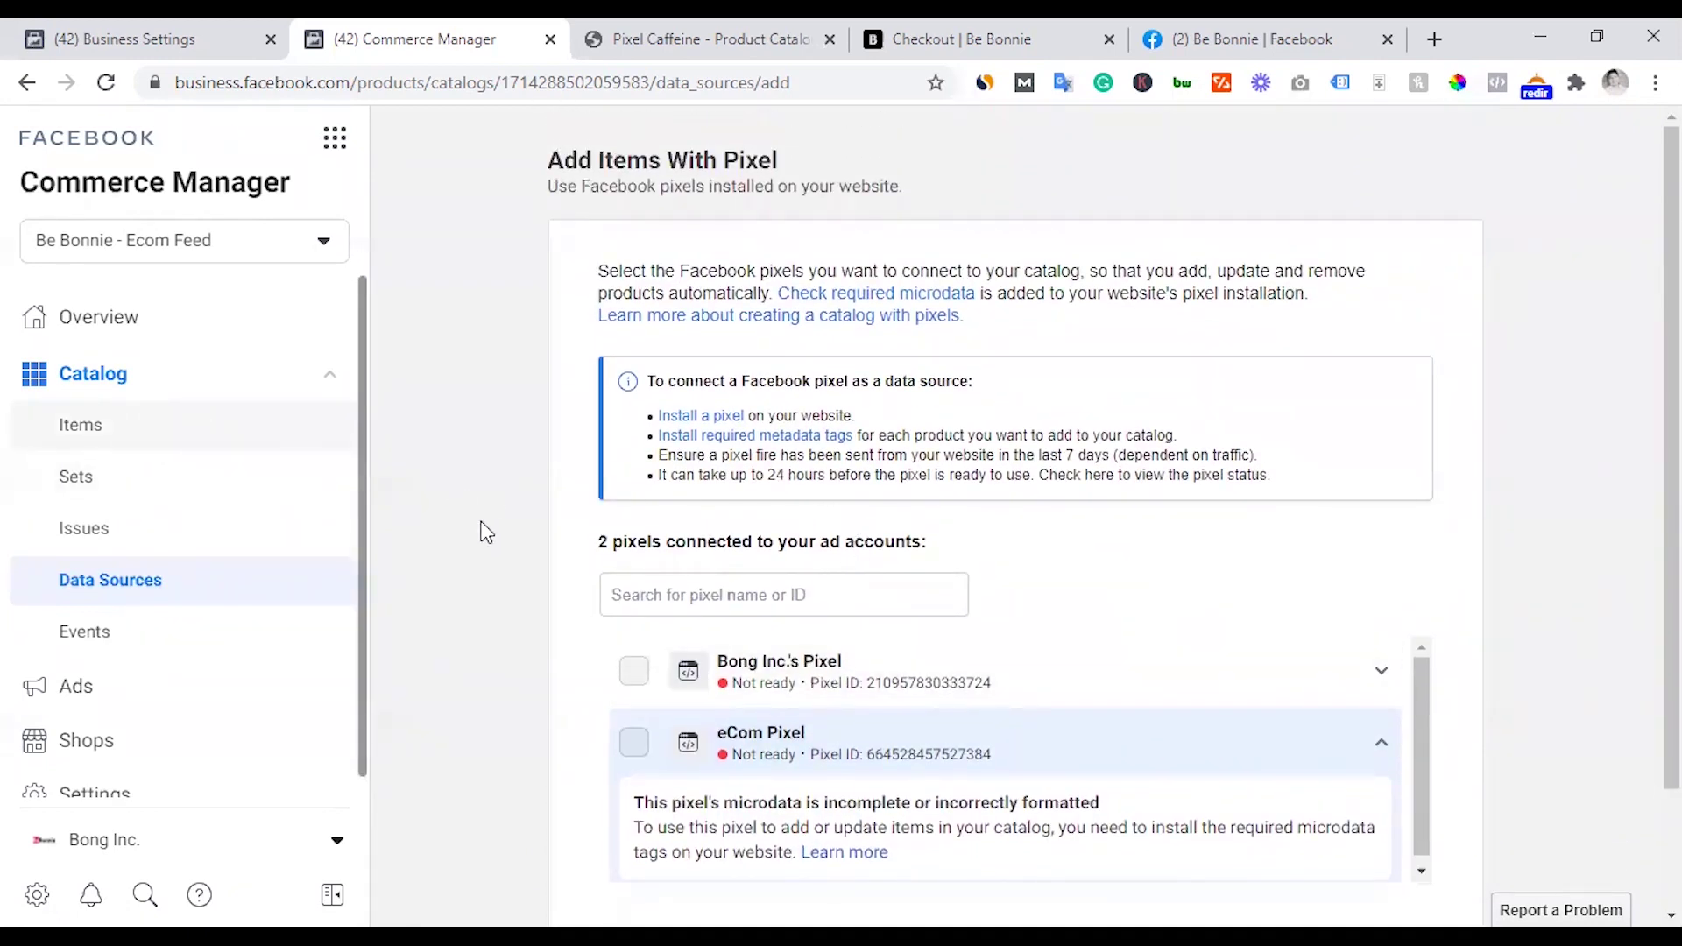
scroll(495, 535, down, 1)
scroll(495, 539, down, 2)
click(606, 804)
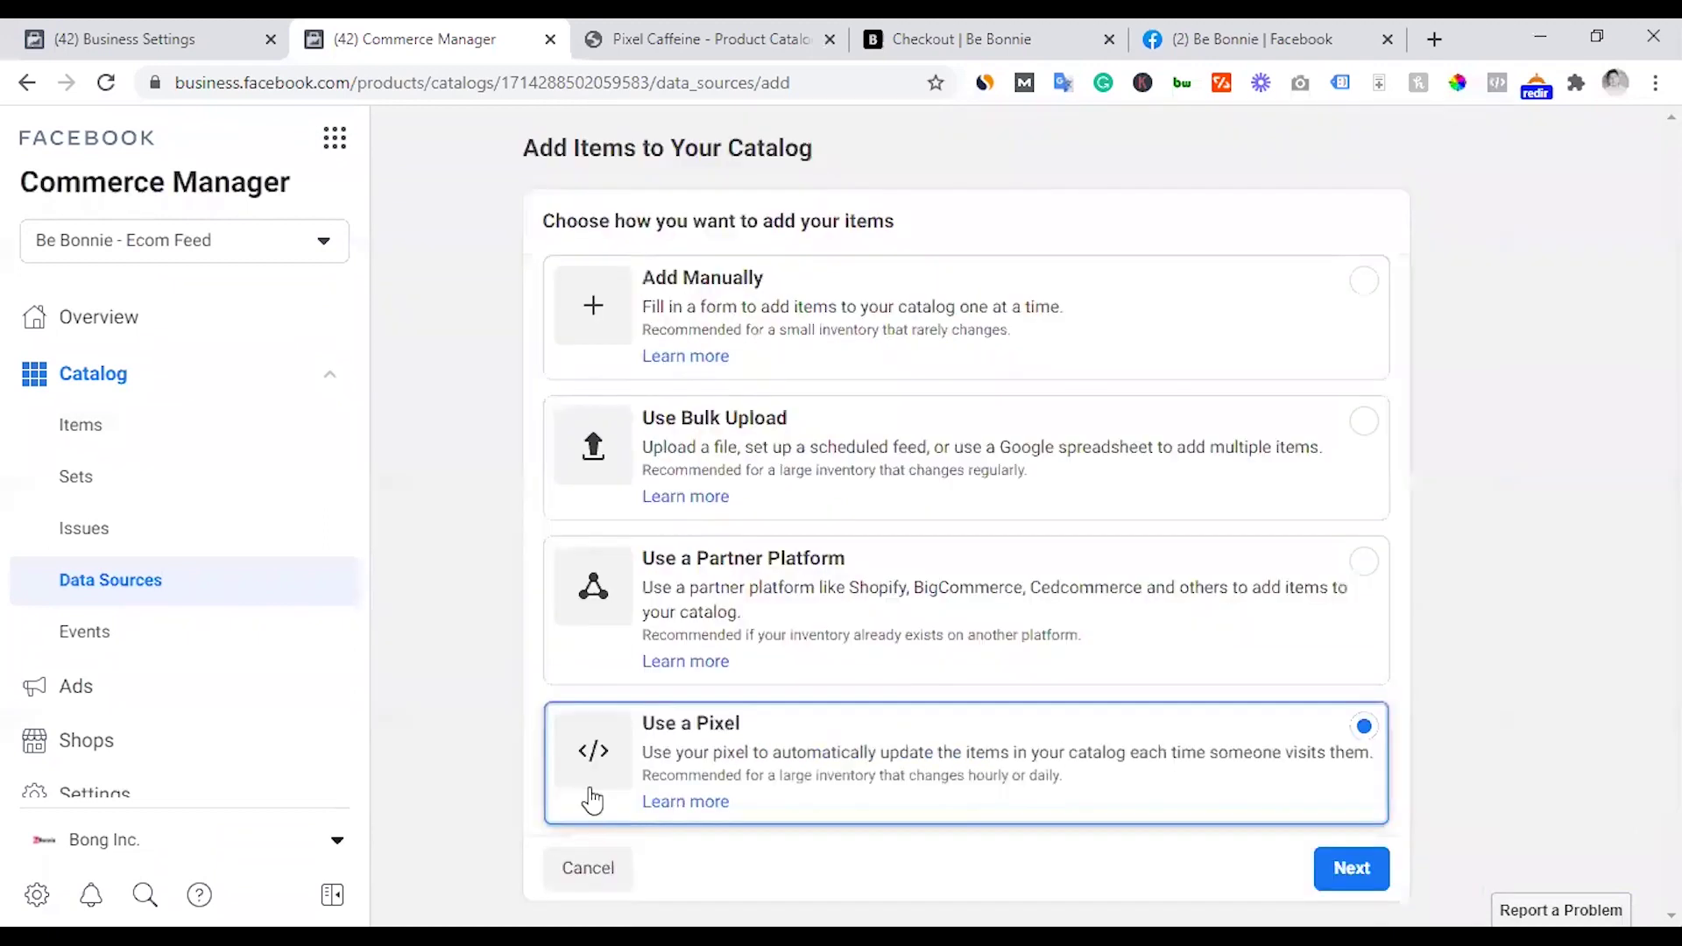
- Start a bulk upload for the catalog using the Scheduled feed option
click(770, 429)
click(1353, 874)
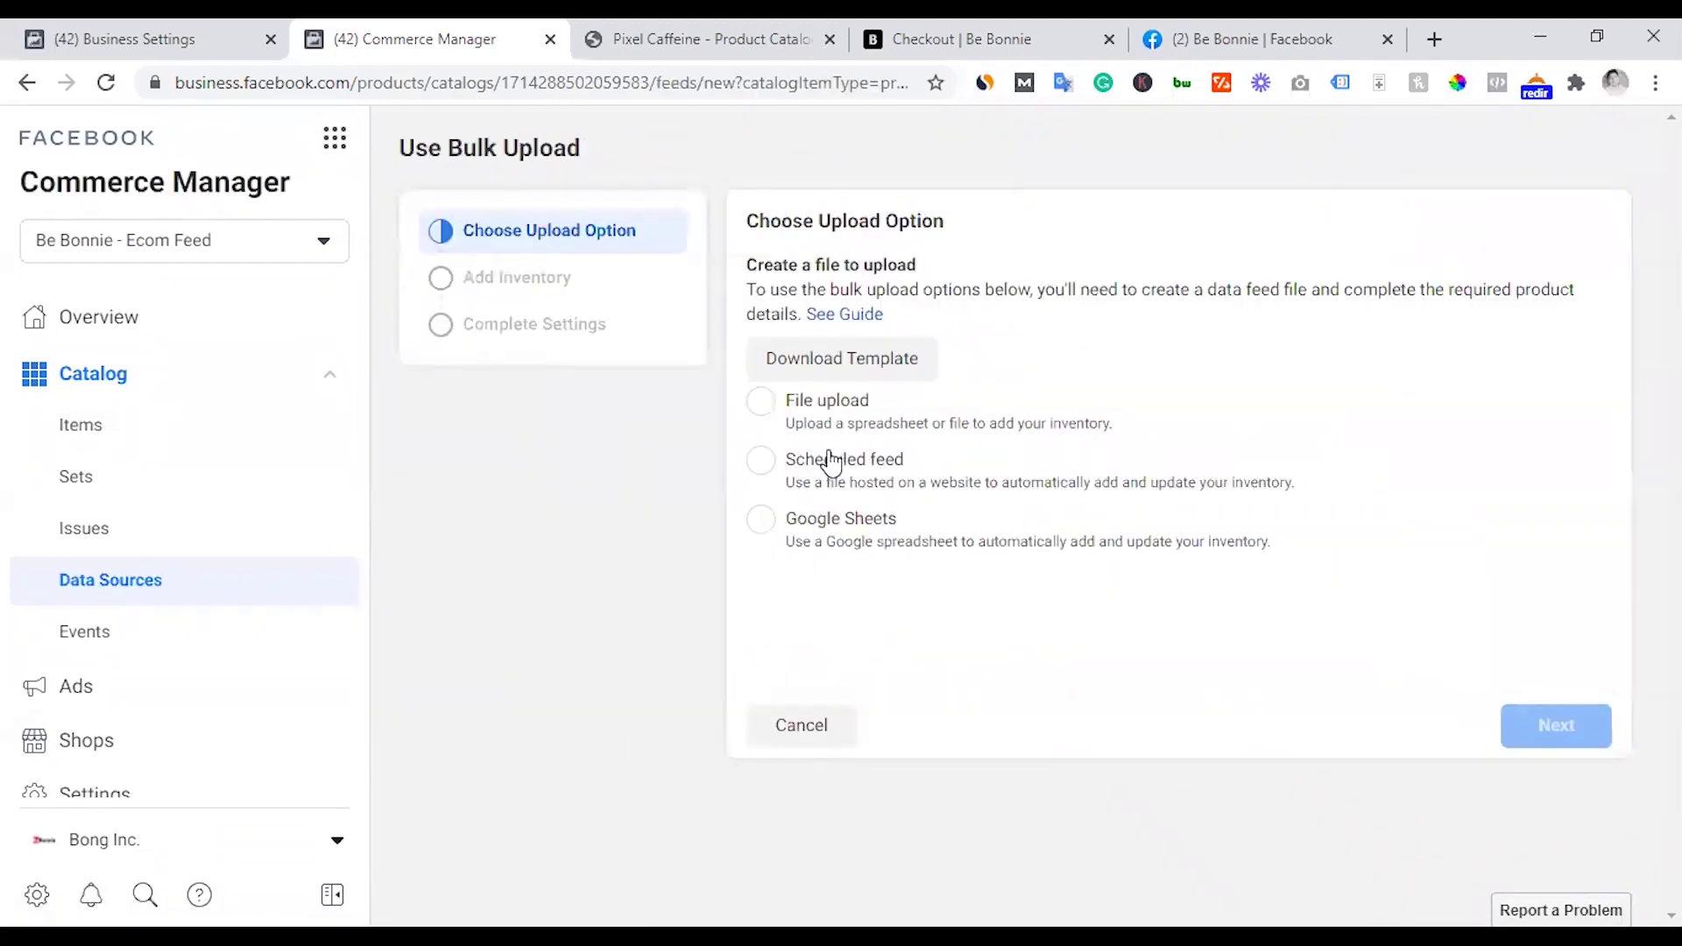
click(828, 465)
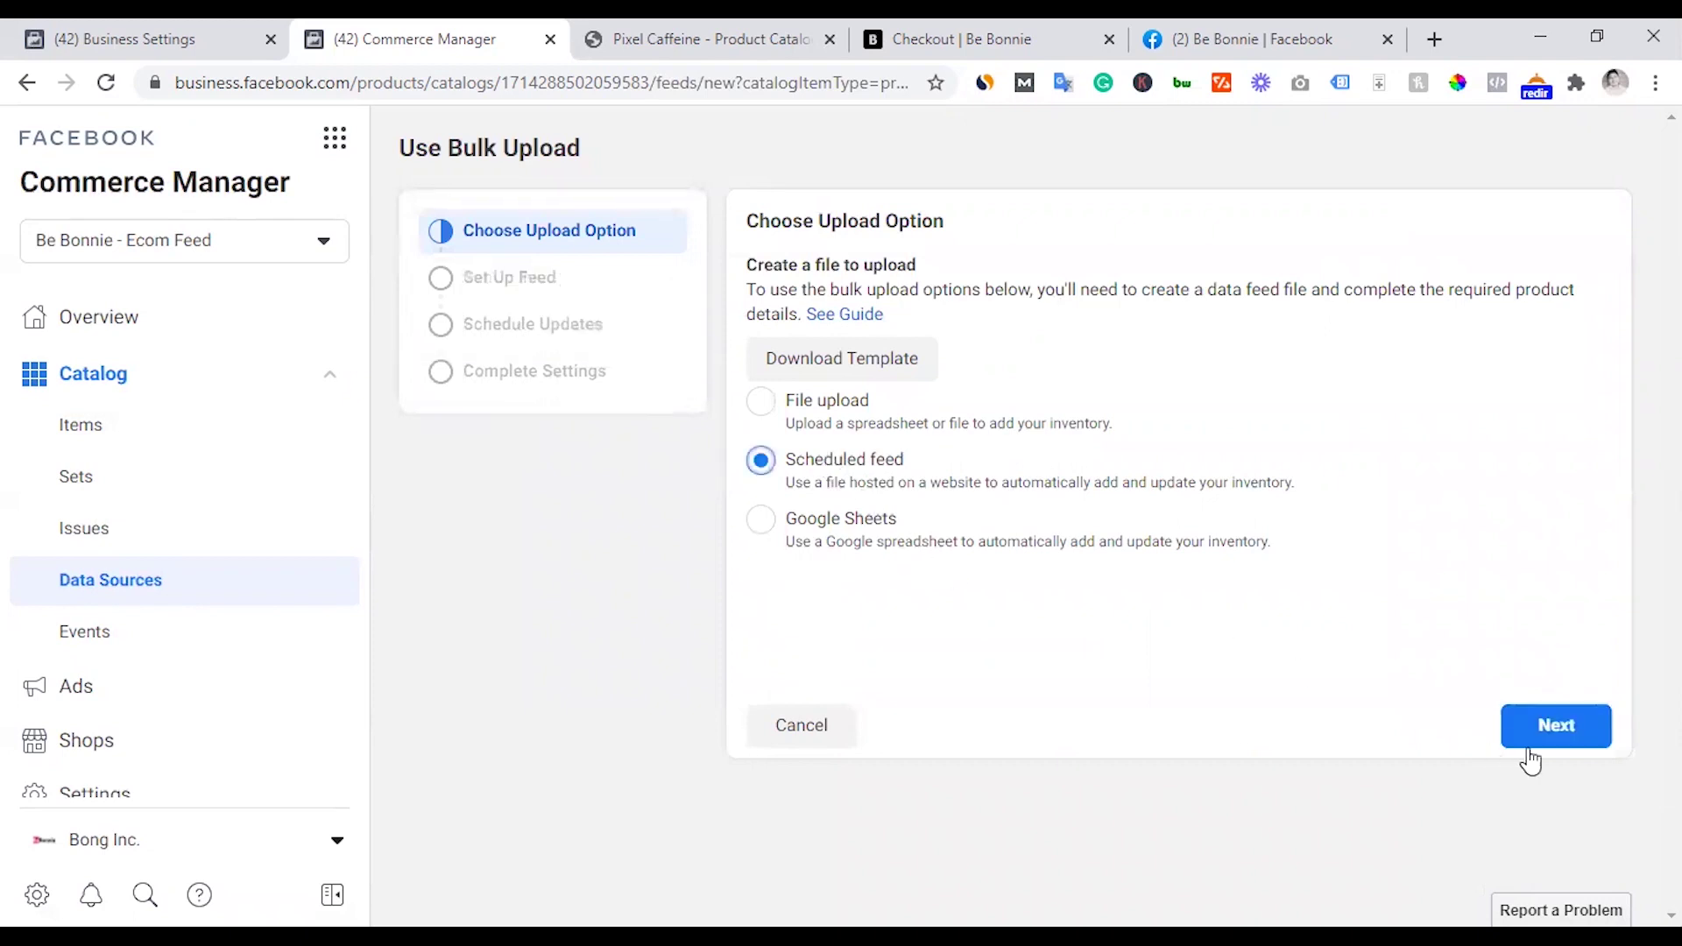
click(1565, 729)
click(852, 342)
text(bebonnie.xyz)
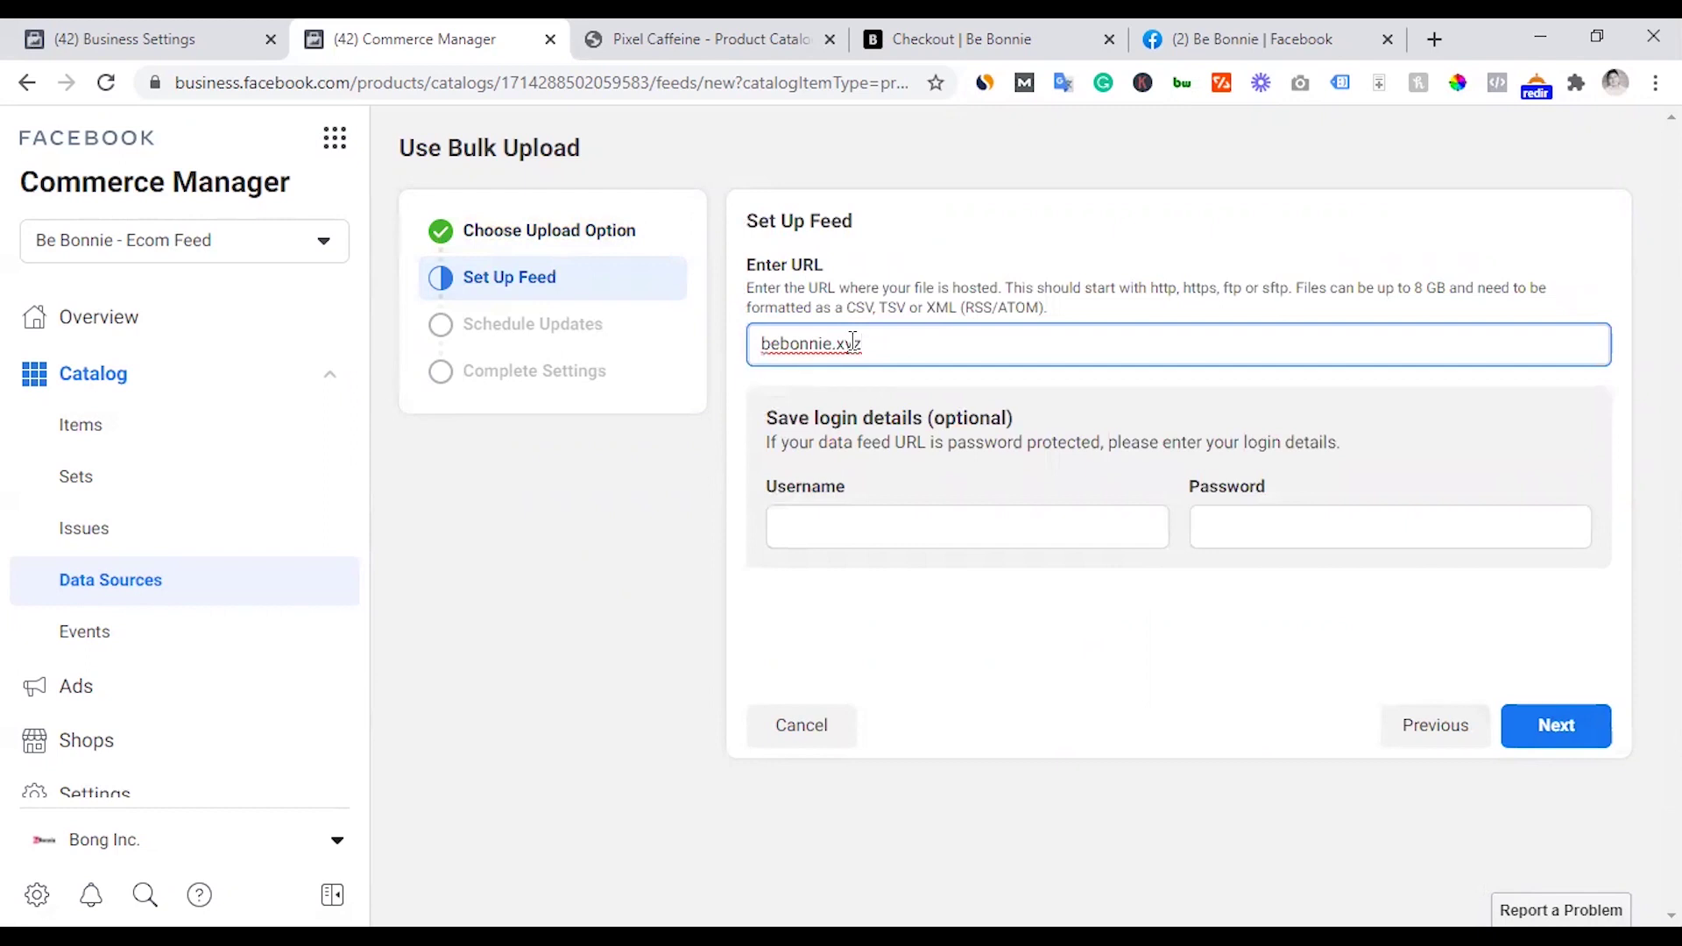
key(ctrl+z)
click(963, 39)
click(709, 38)
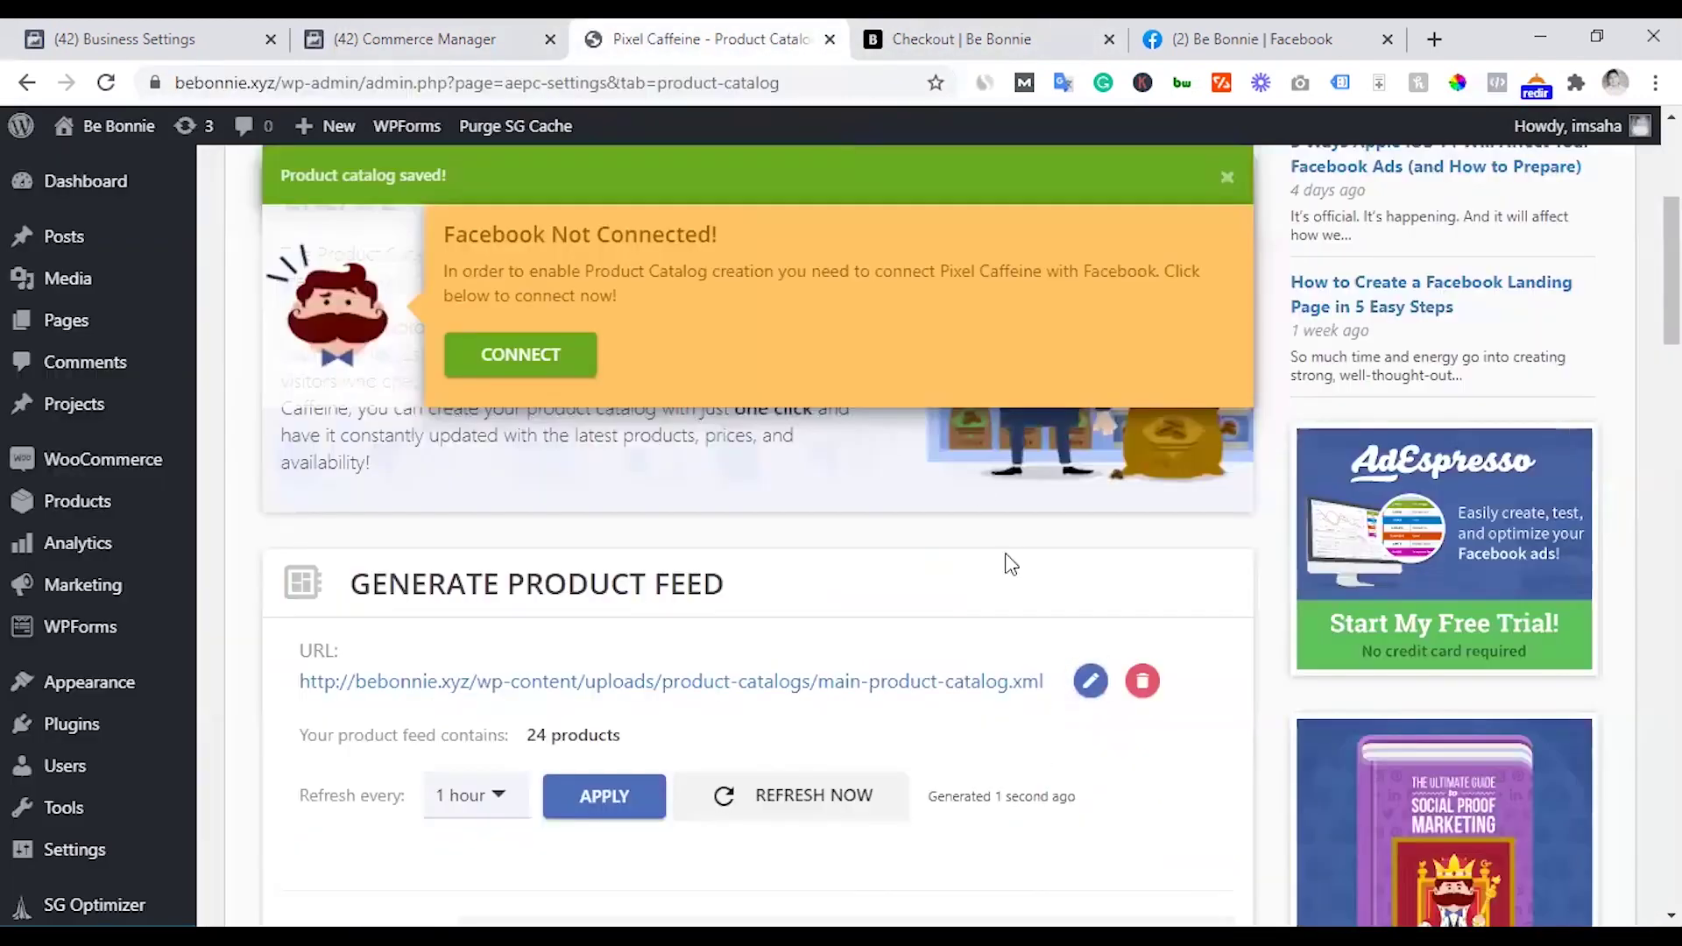
click(443, 29)
text(bebonnie.xyz)
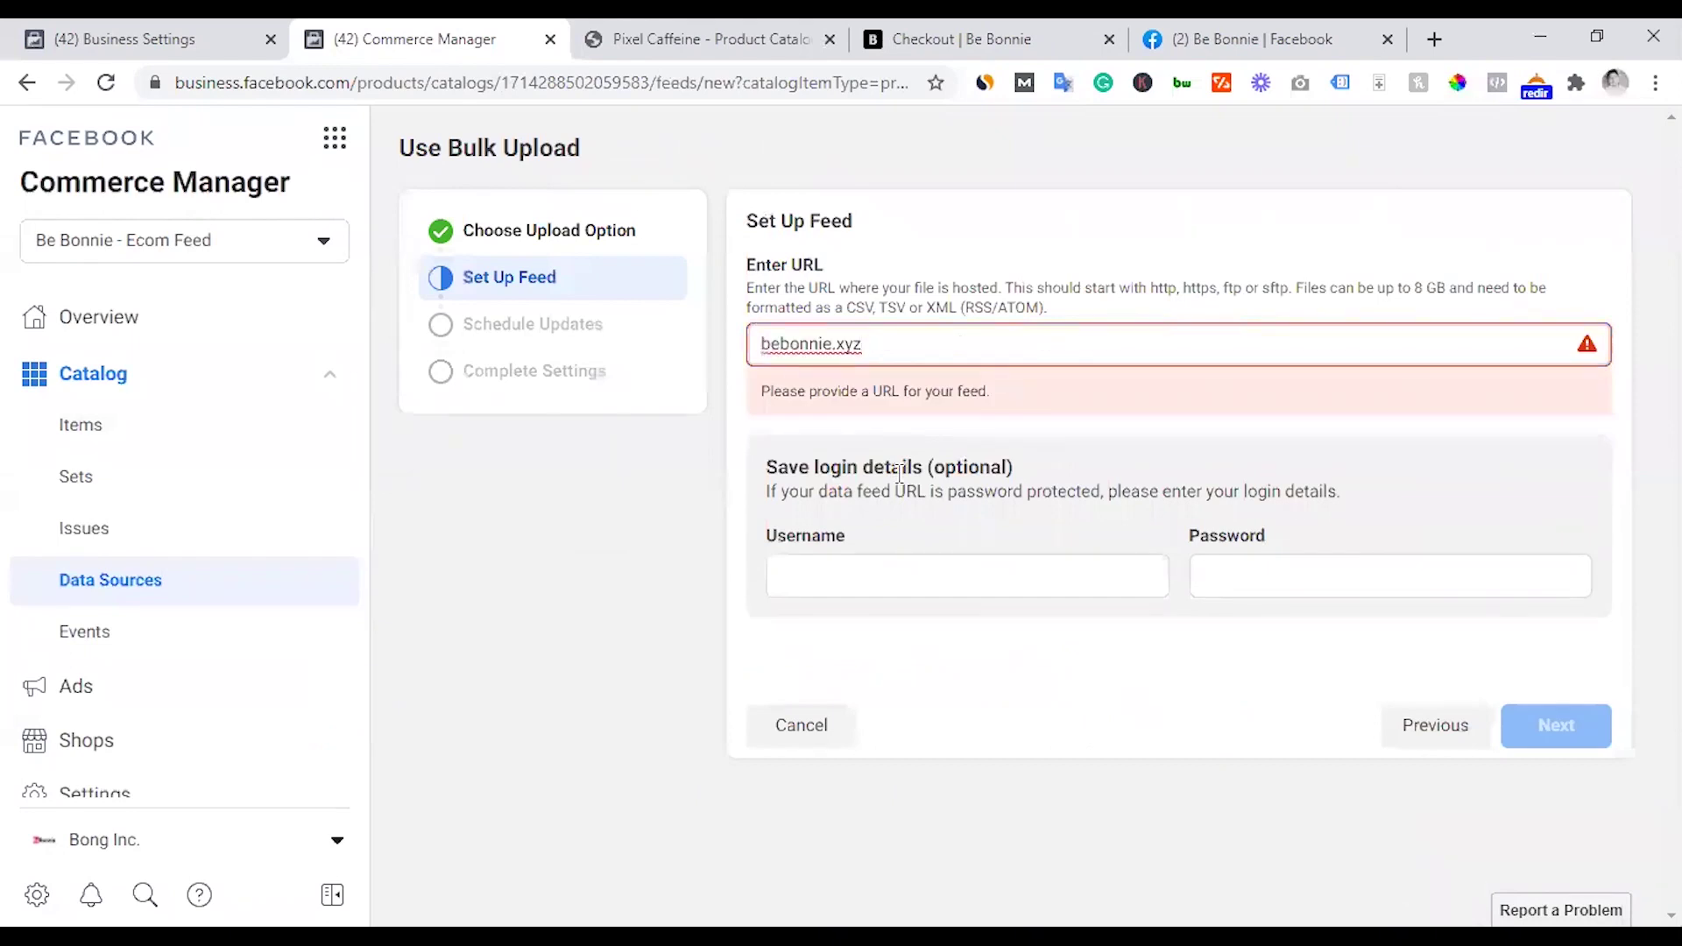
key(ctrl+z)
- Copy the generated product feed's link from Pixel Caffeine and enter it as the feed URL in Commerce Manager
click(963, 39)
click(709, 27)
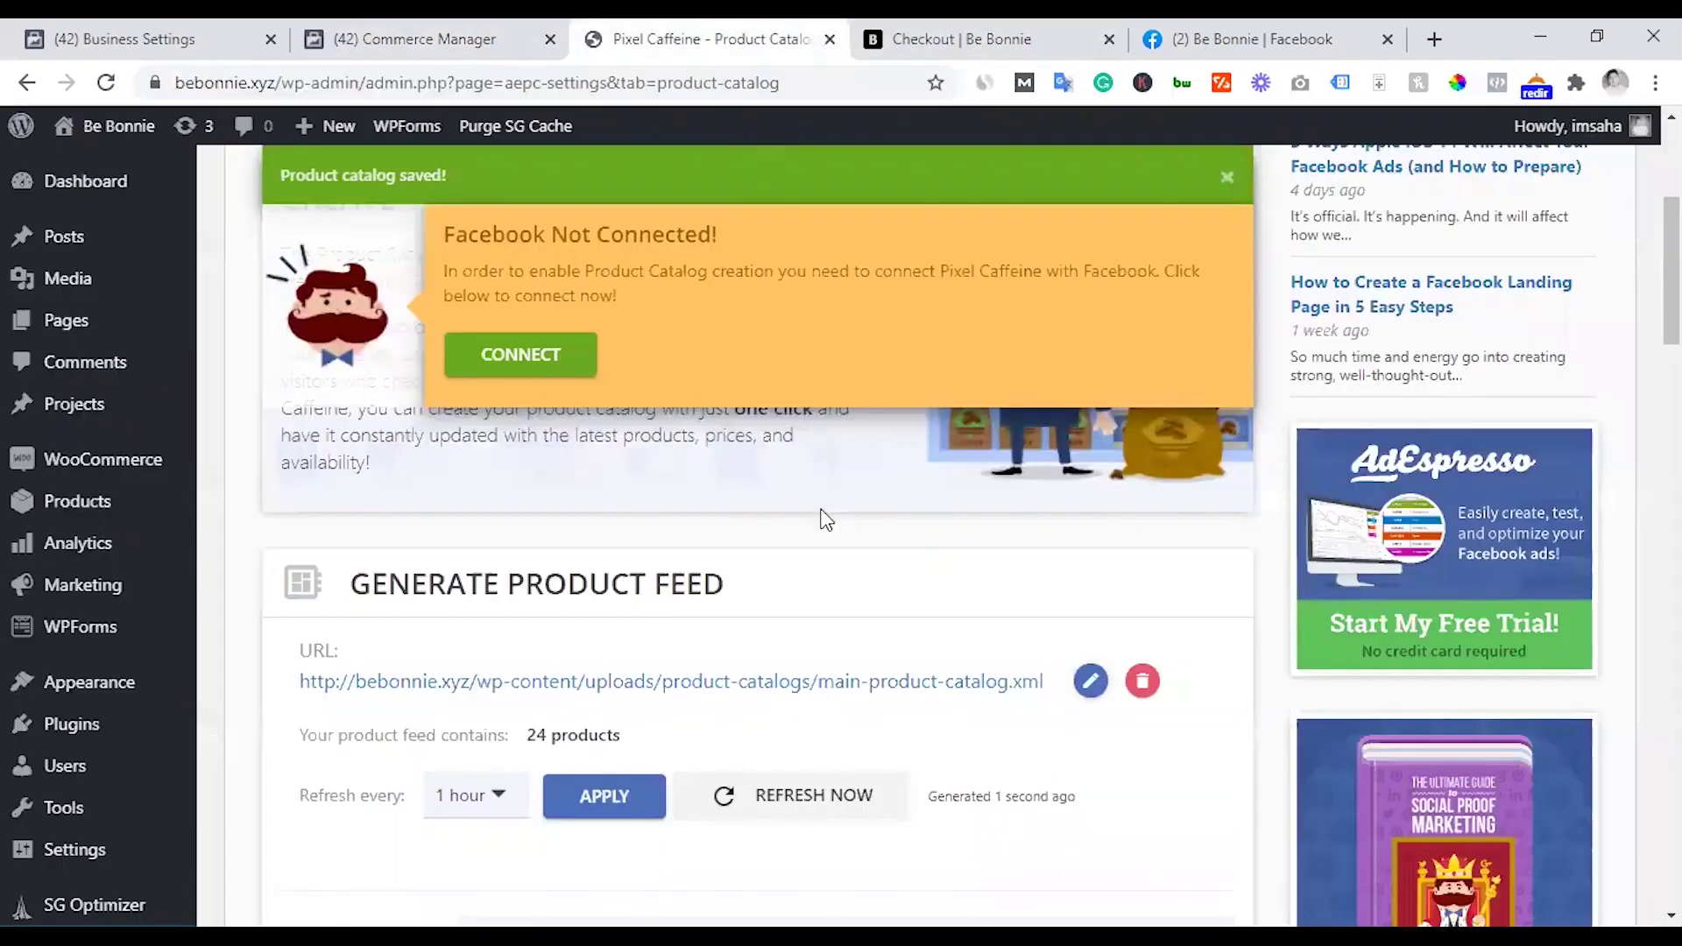
right_click(681, 689)
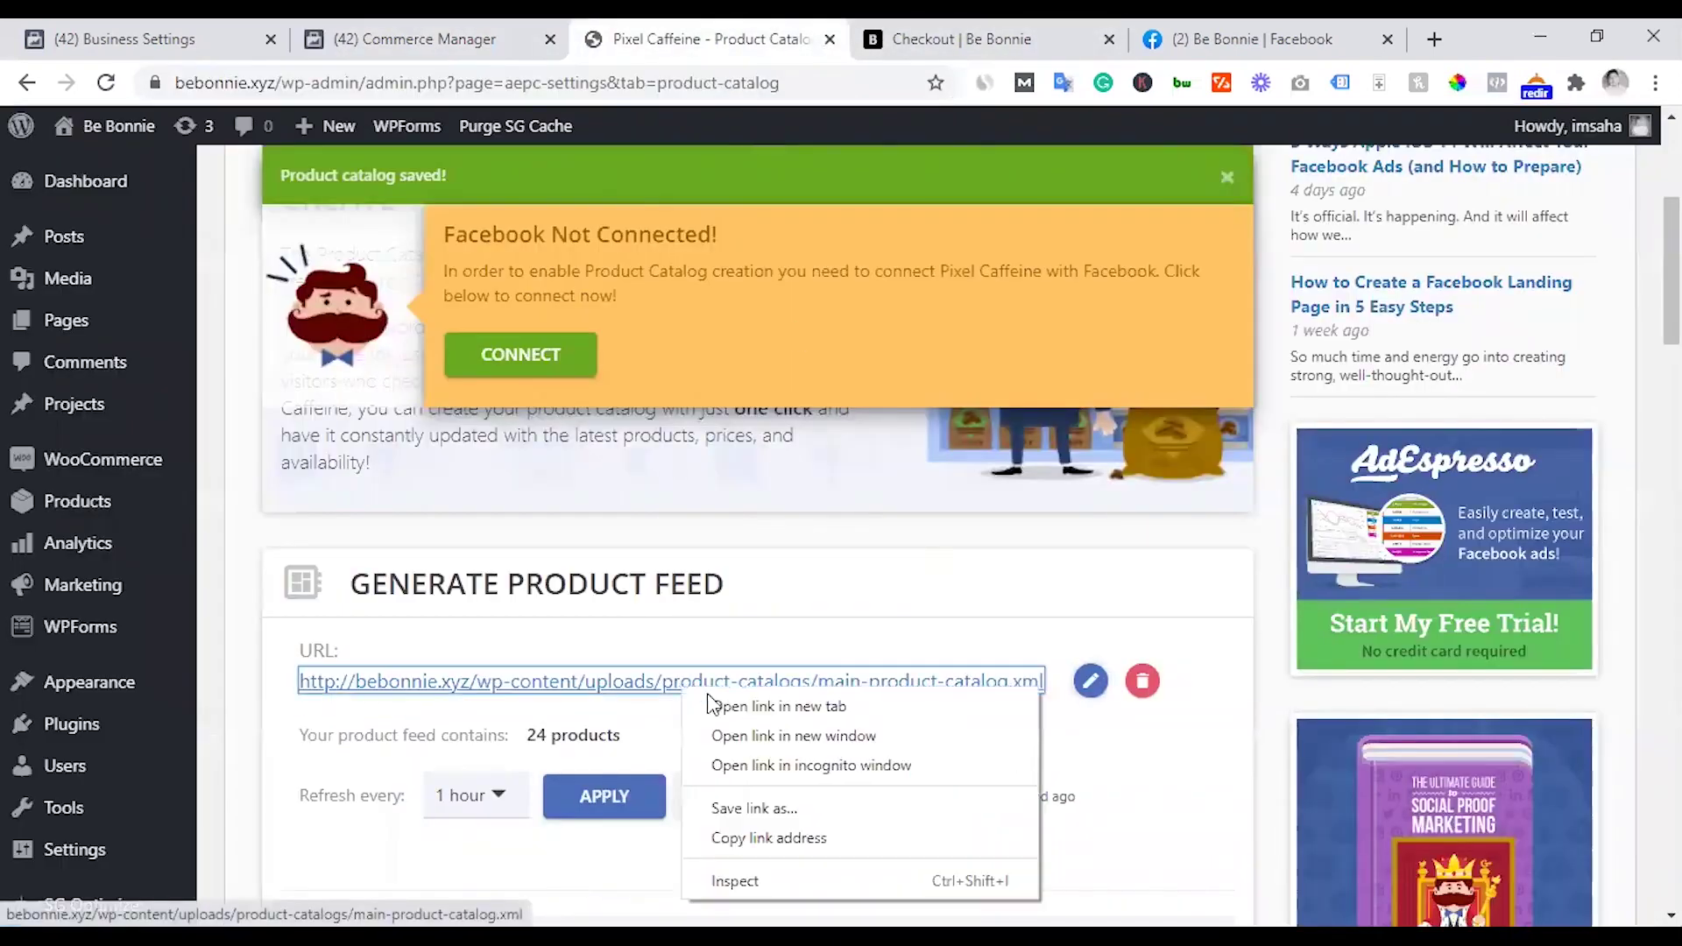
click(771, 829)
click(464, 26)
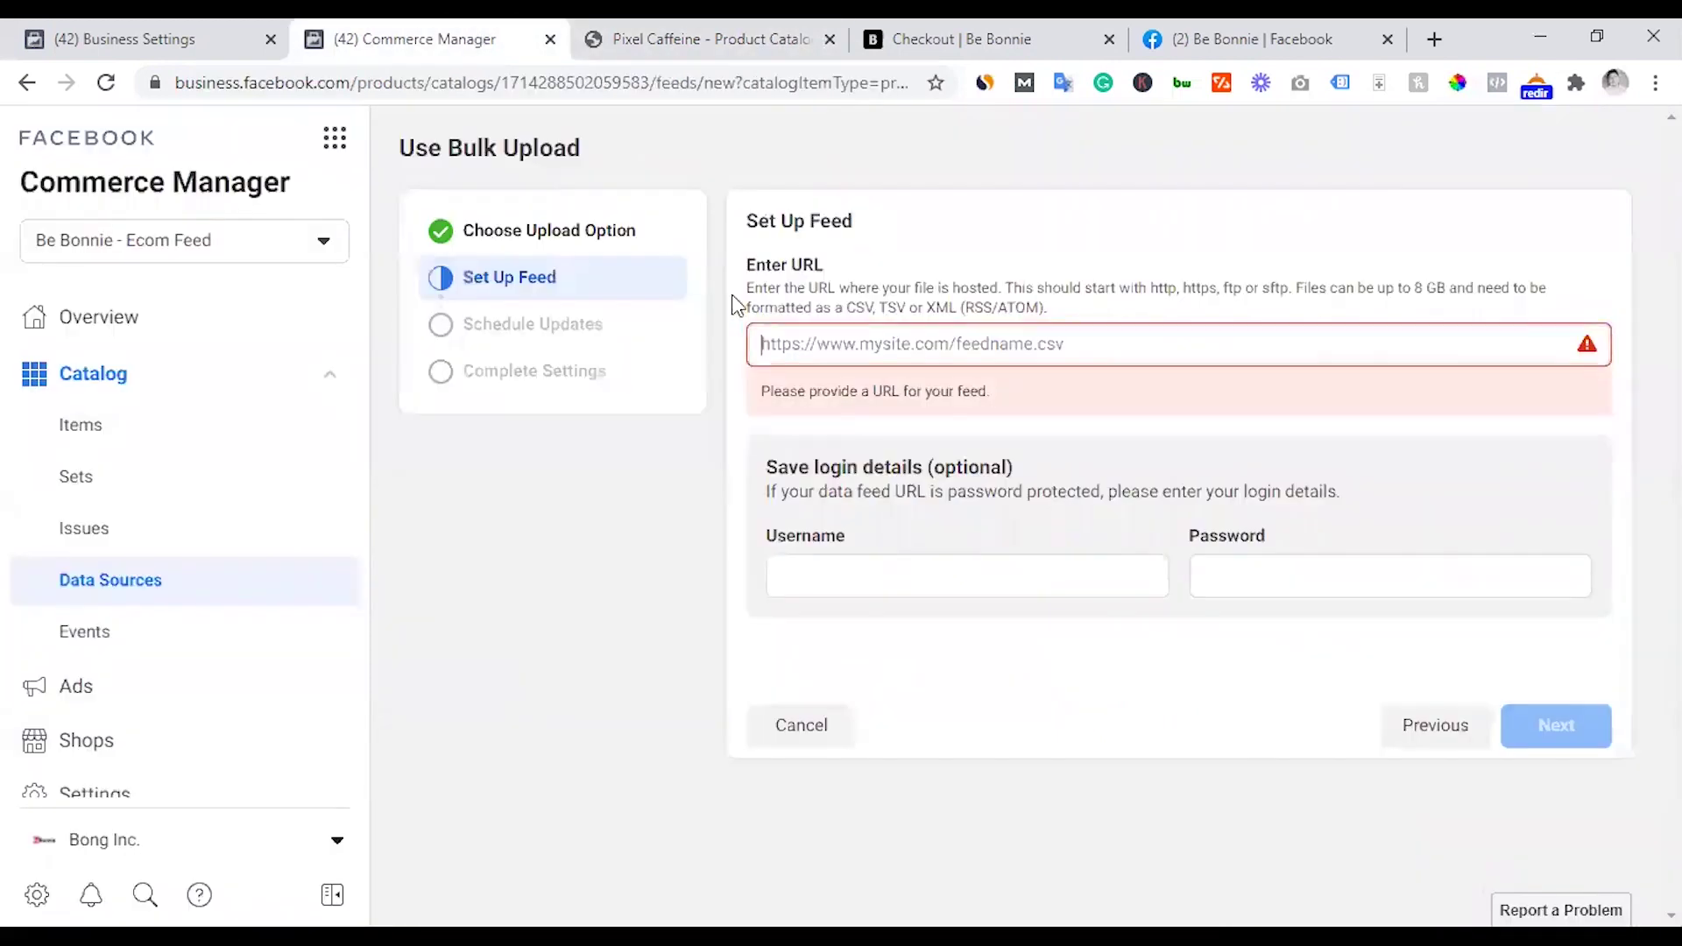
key(ctrl+v)
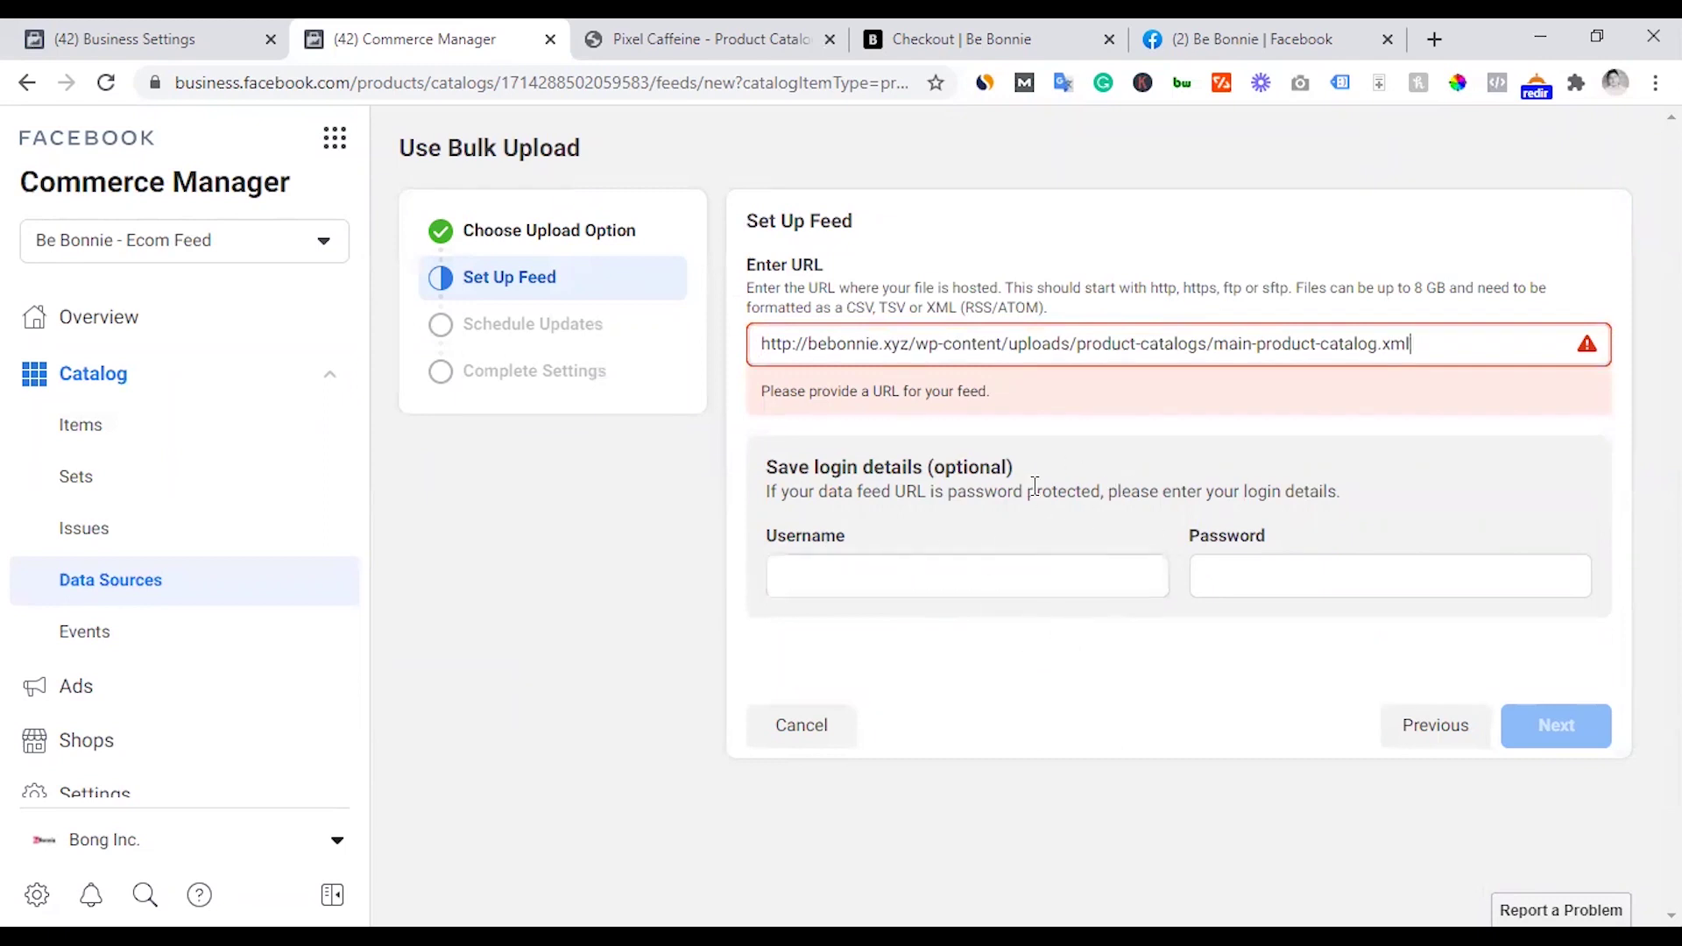
- Open the main-product-catalog.xml feed in a new tab and examine its product entries
click(1434, 39)
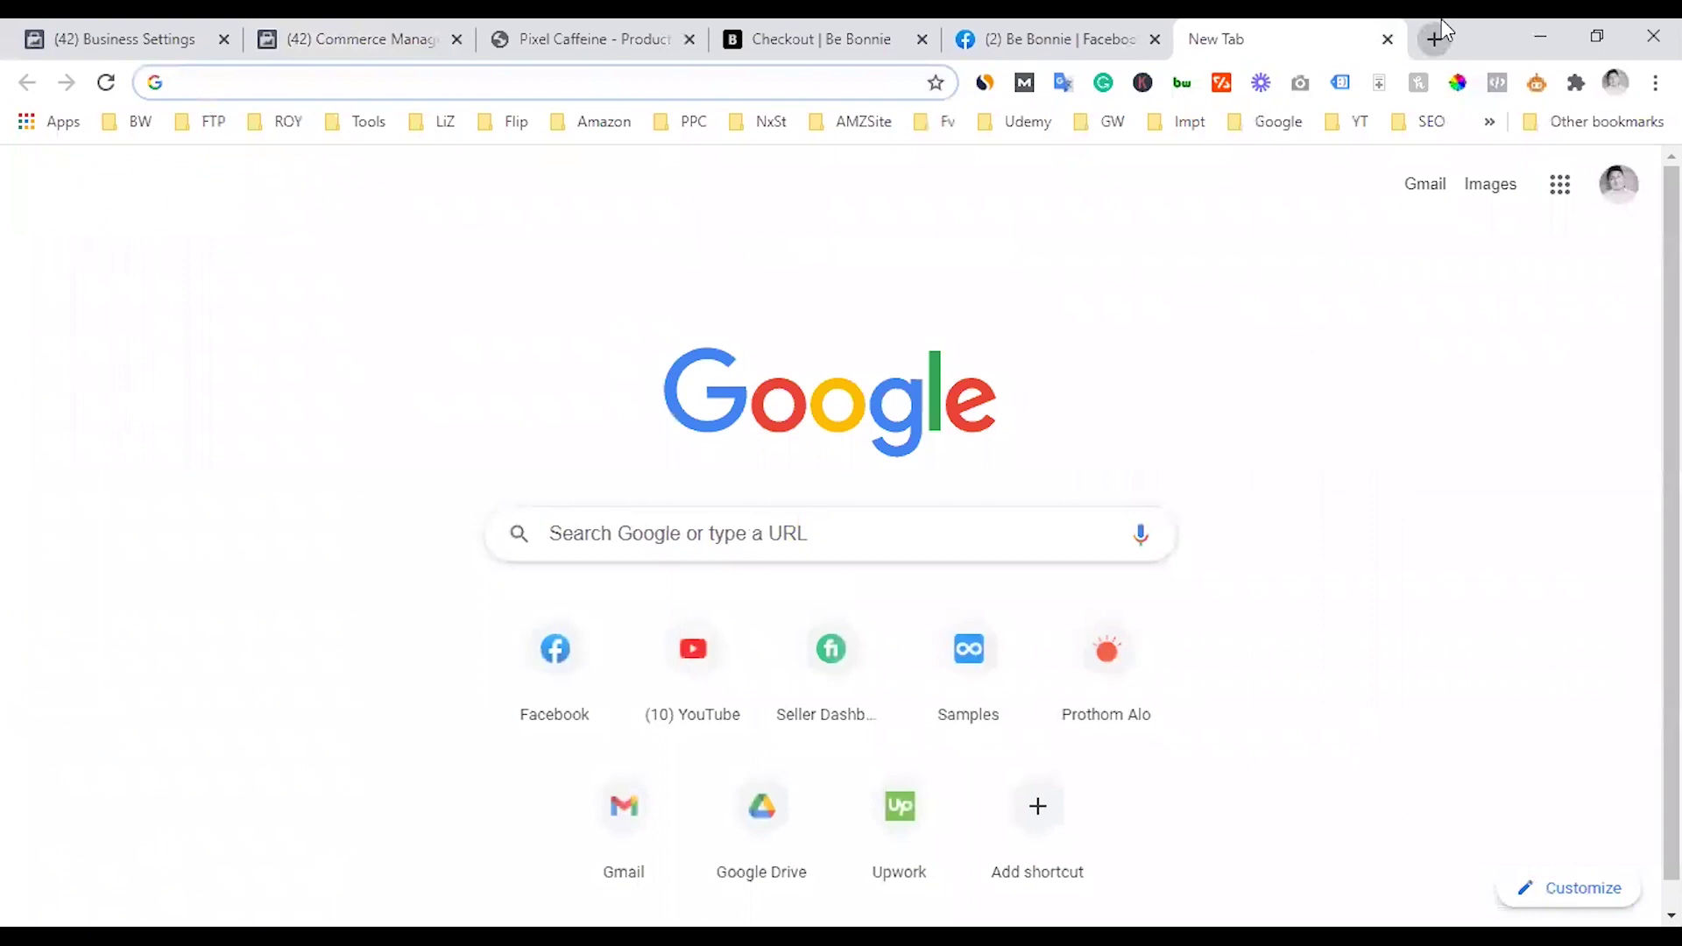
key(ctrl+v)
key(Return)
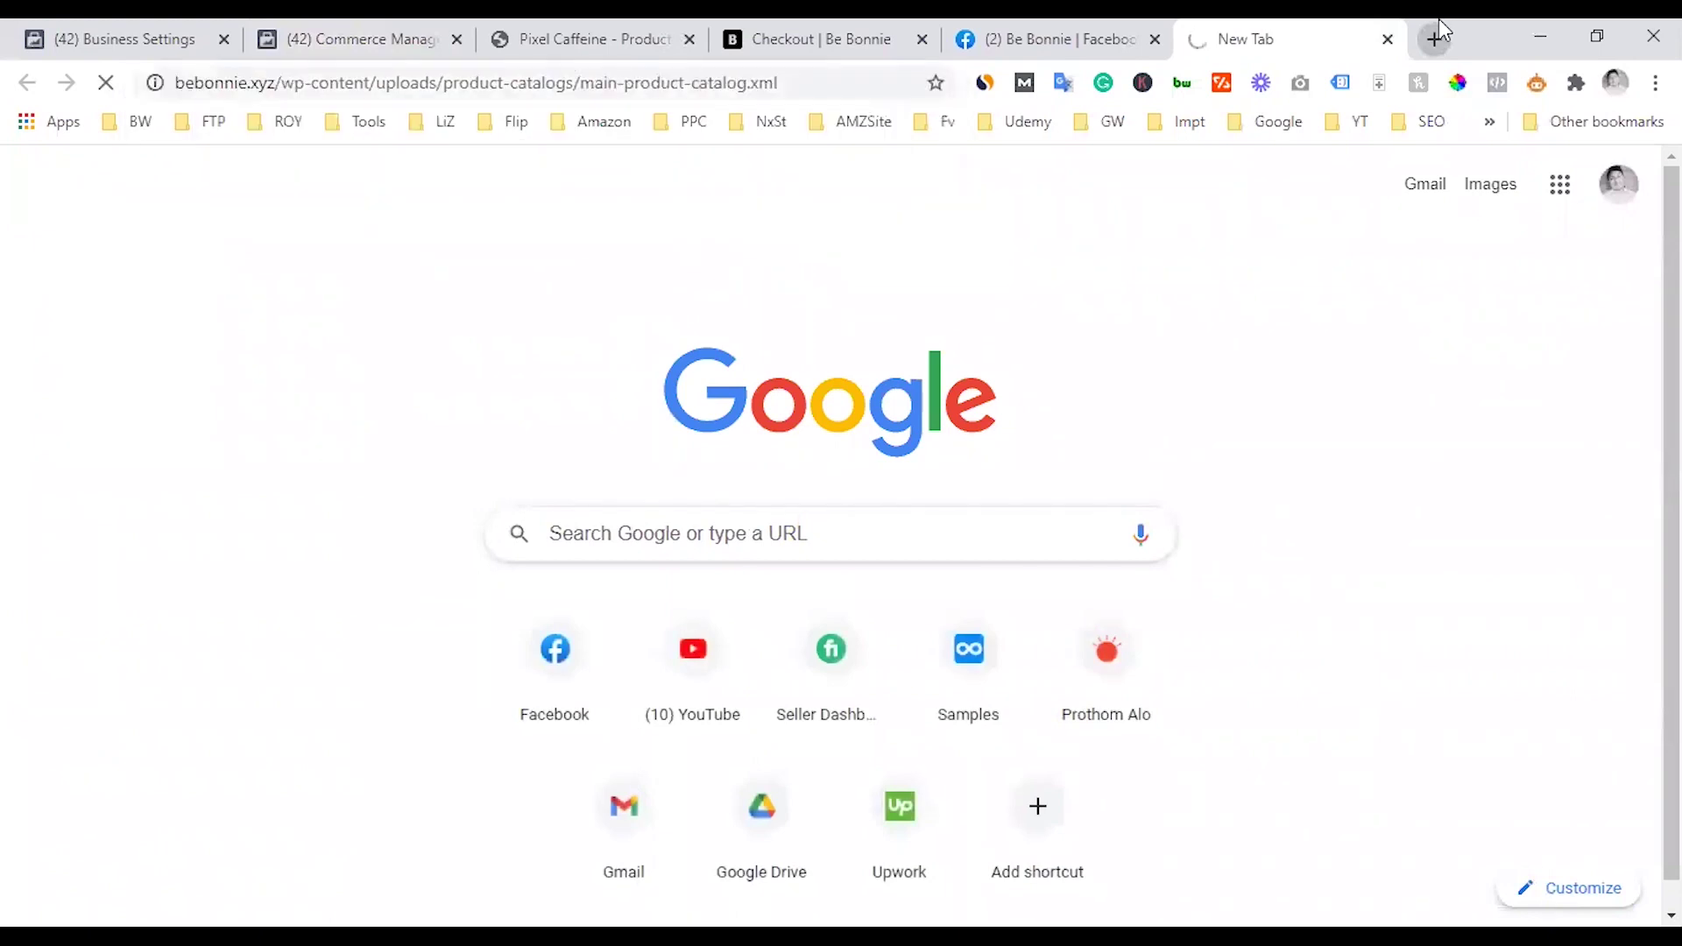
scroll(648, 443, down, 8)
scroll(645, 447, down, 3)
scroll(643, 450, up, 9)
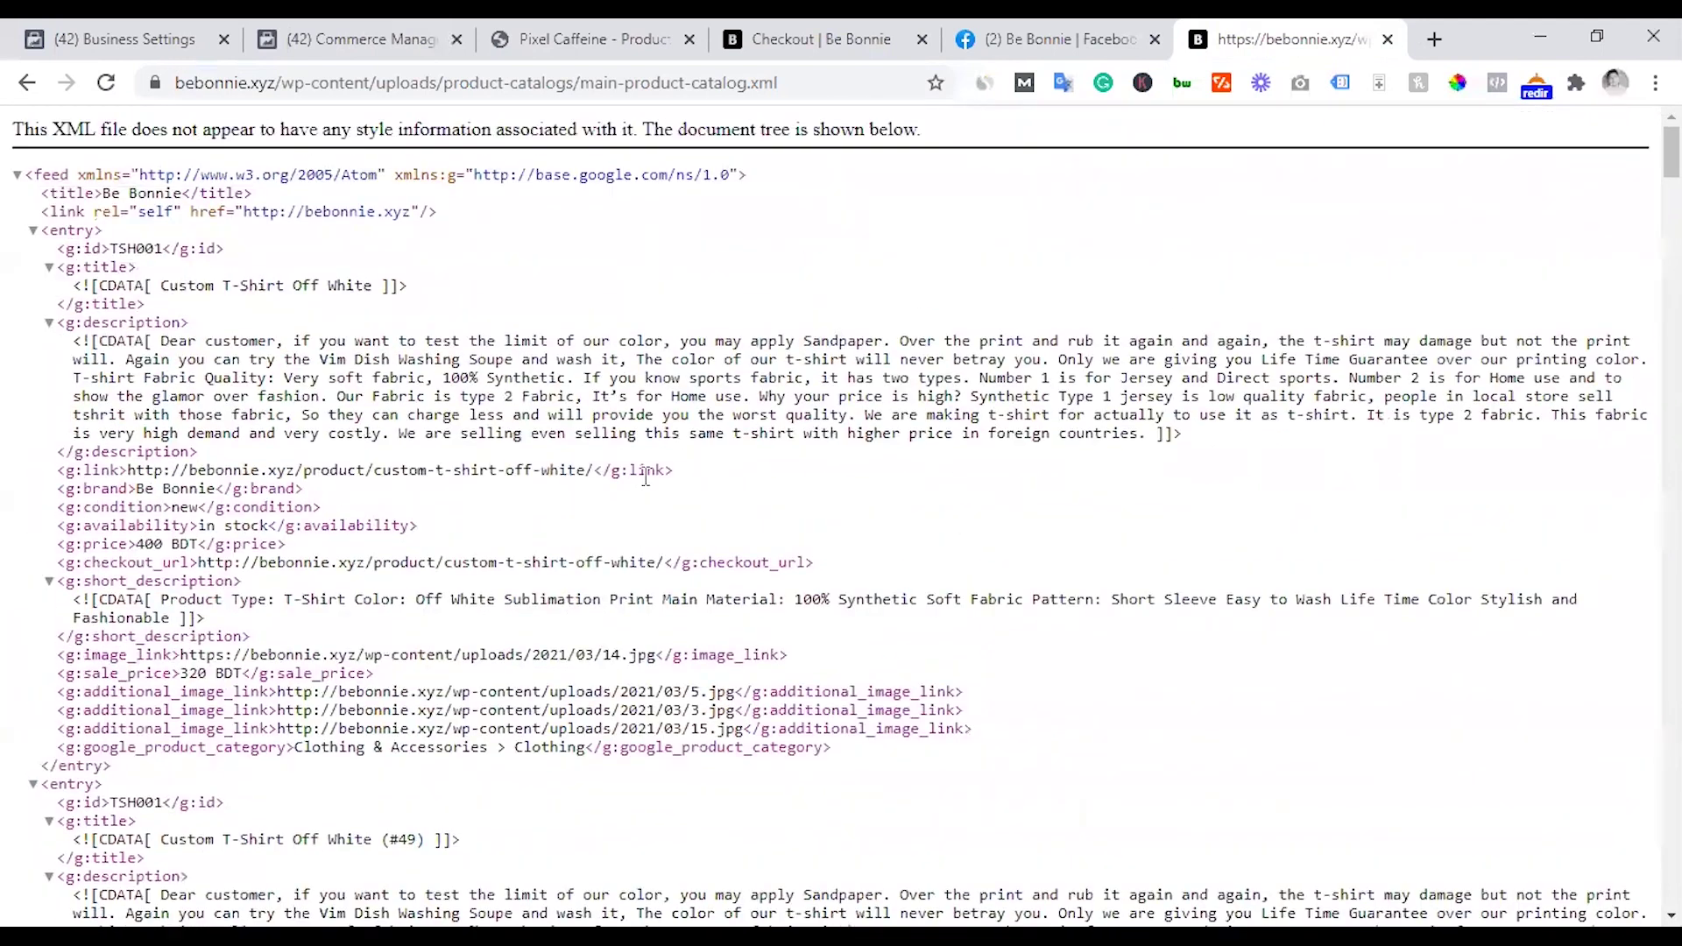
- Return to Commerce Manager, accept the feed URL, and keep the hourly update schedule with automatic updates
click(350, 39)
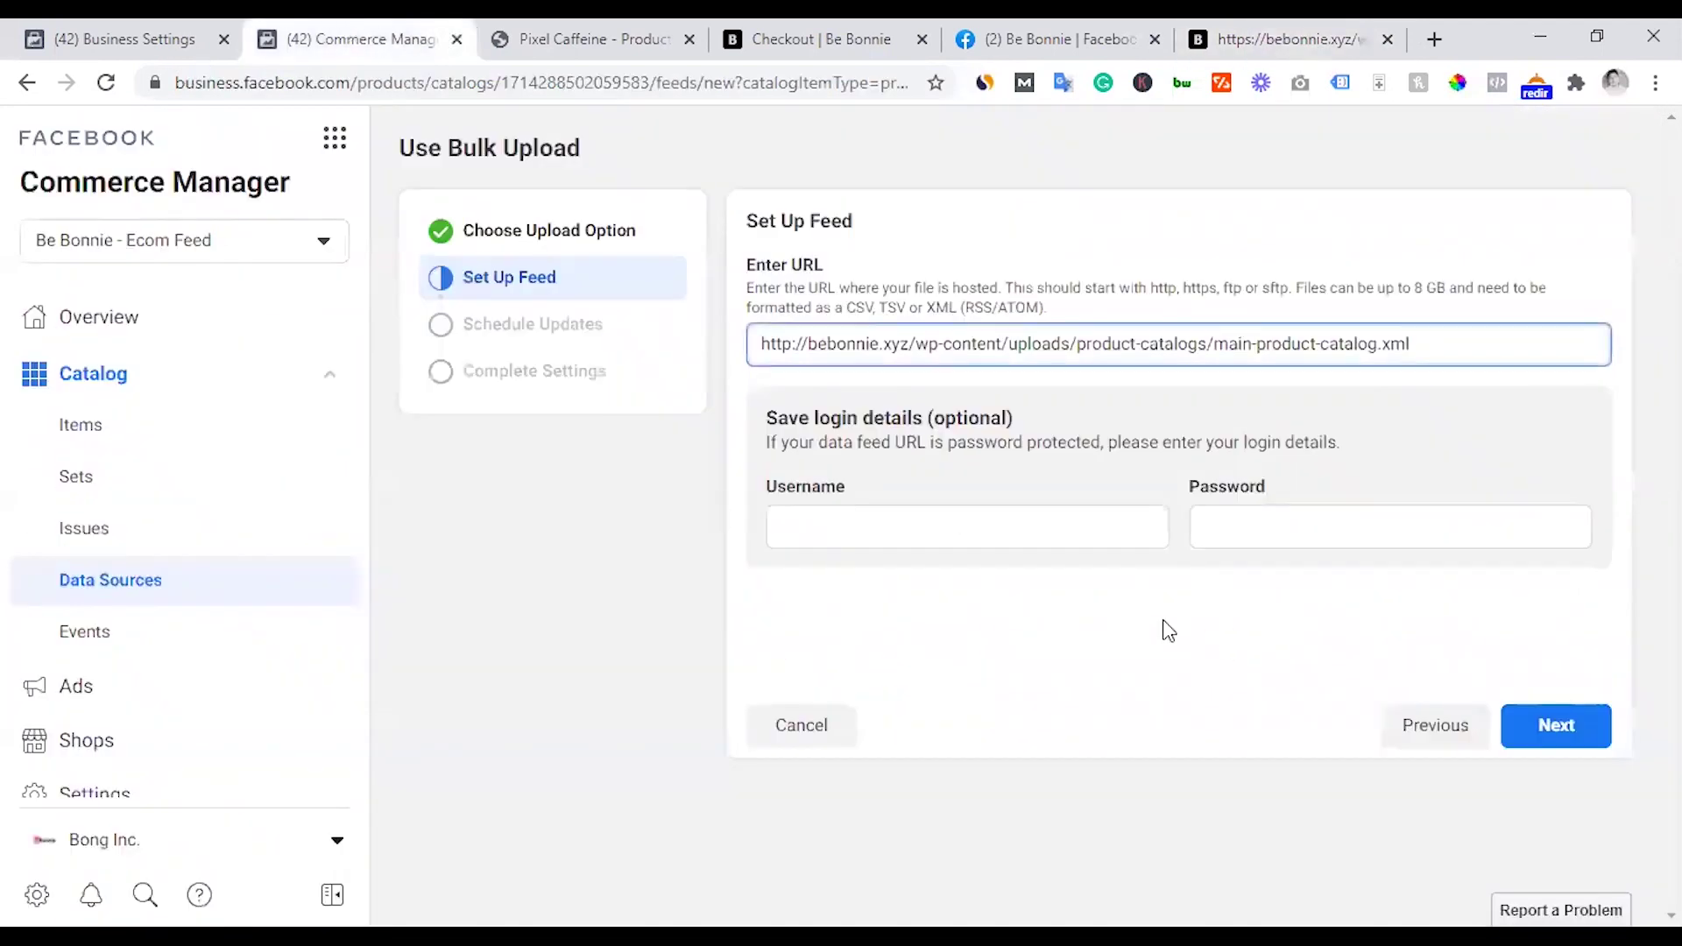
click(1564, 728)
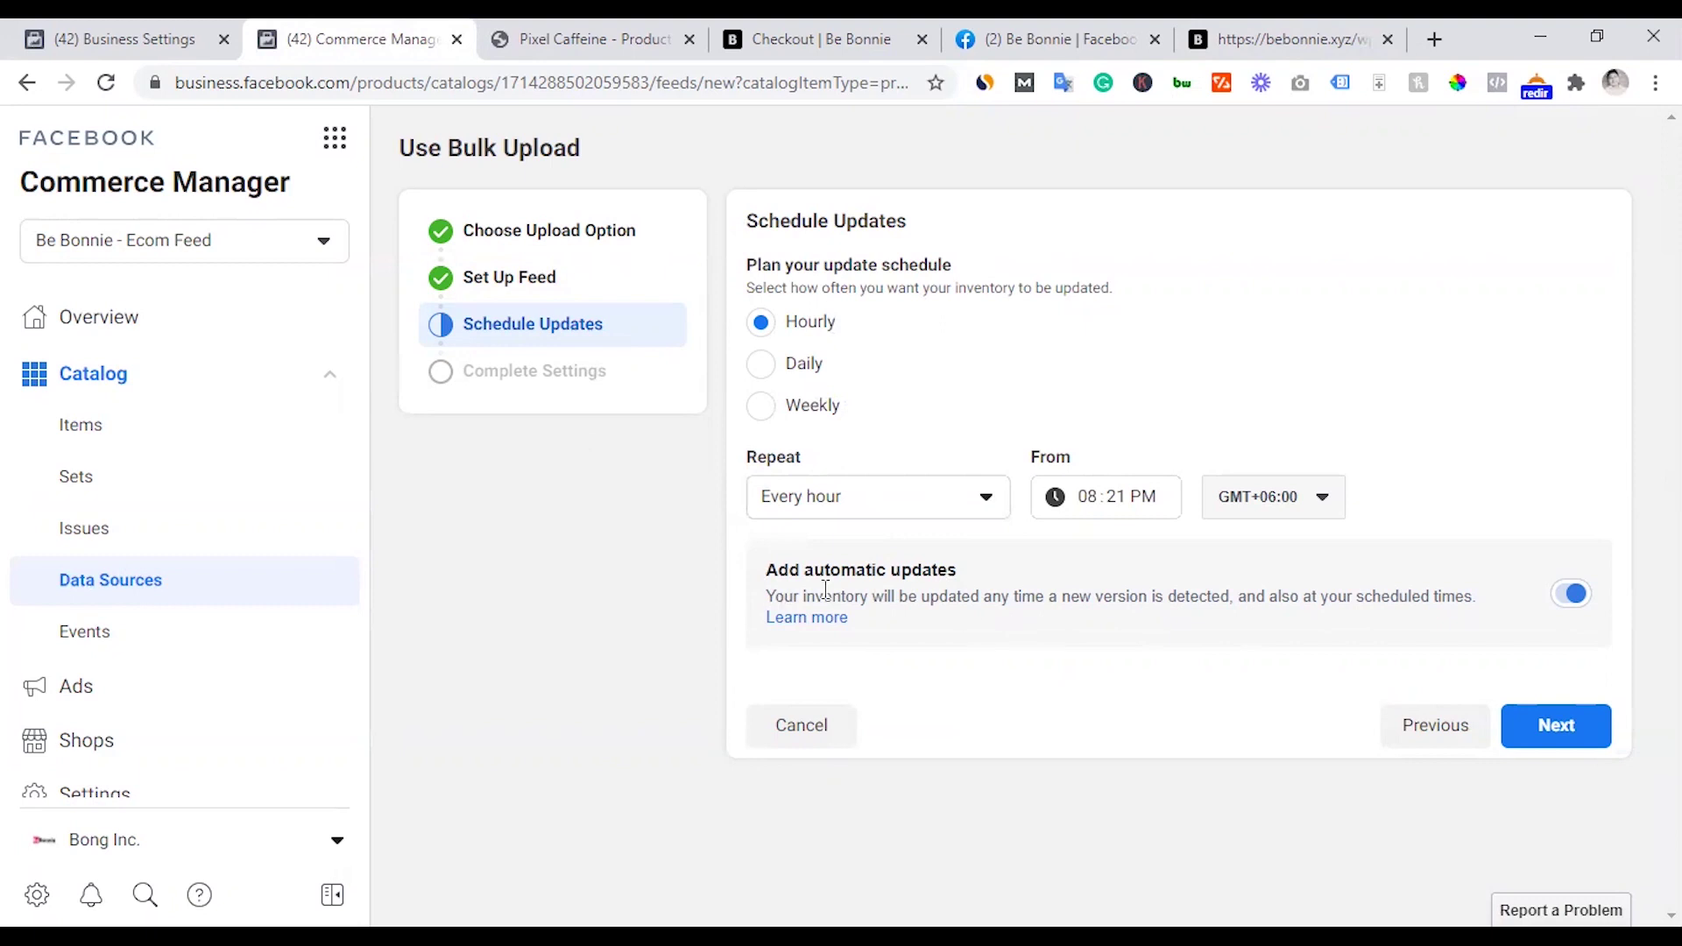
click(1548, 732)
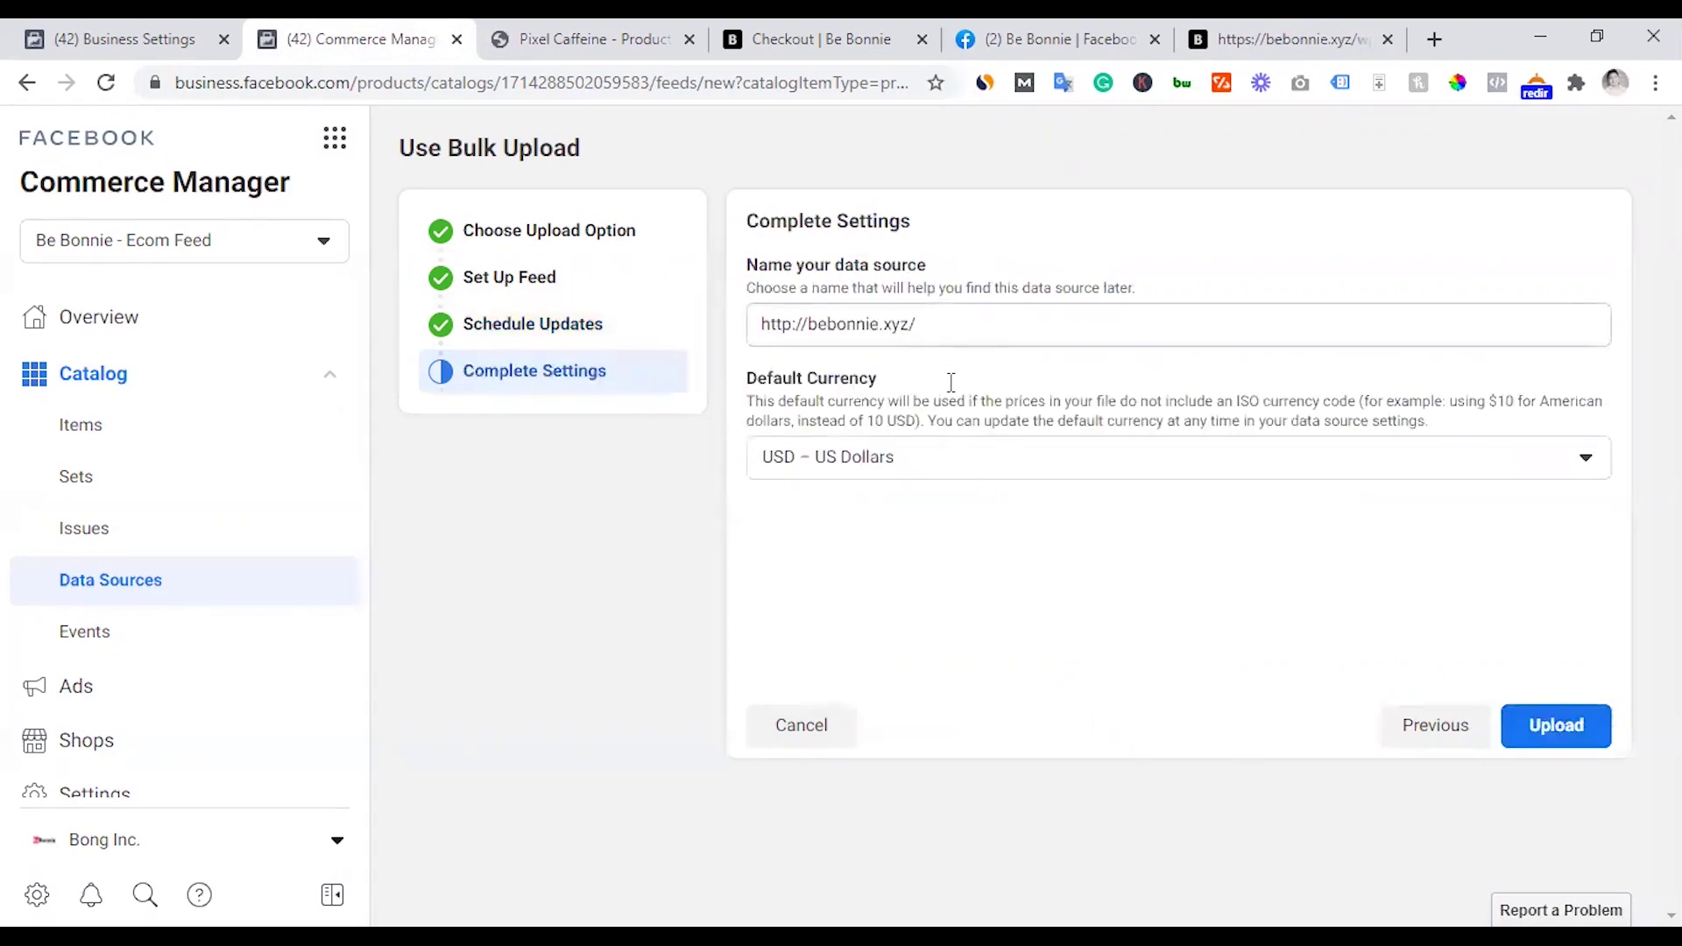
click(793, 319)
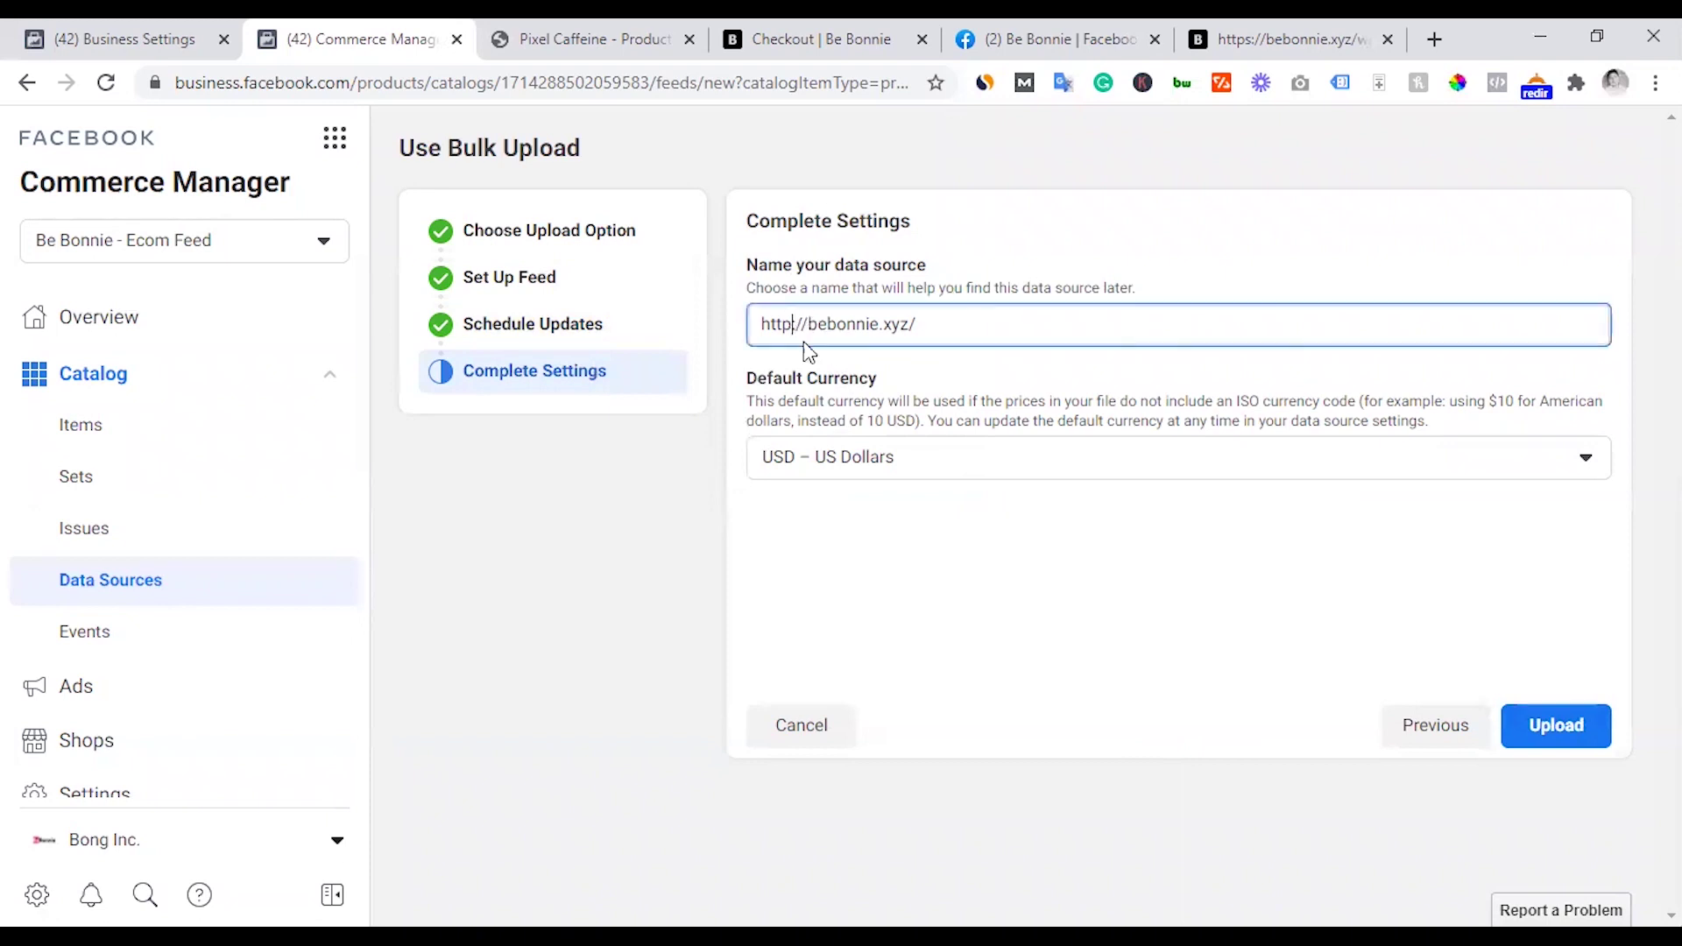
text(s:)
click(920, 473)
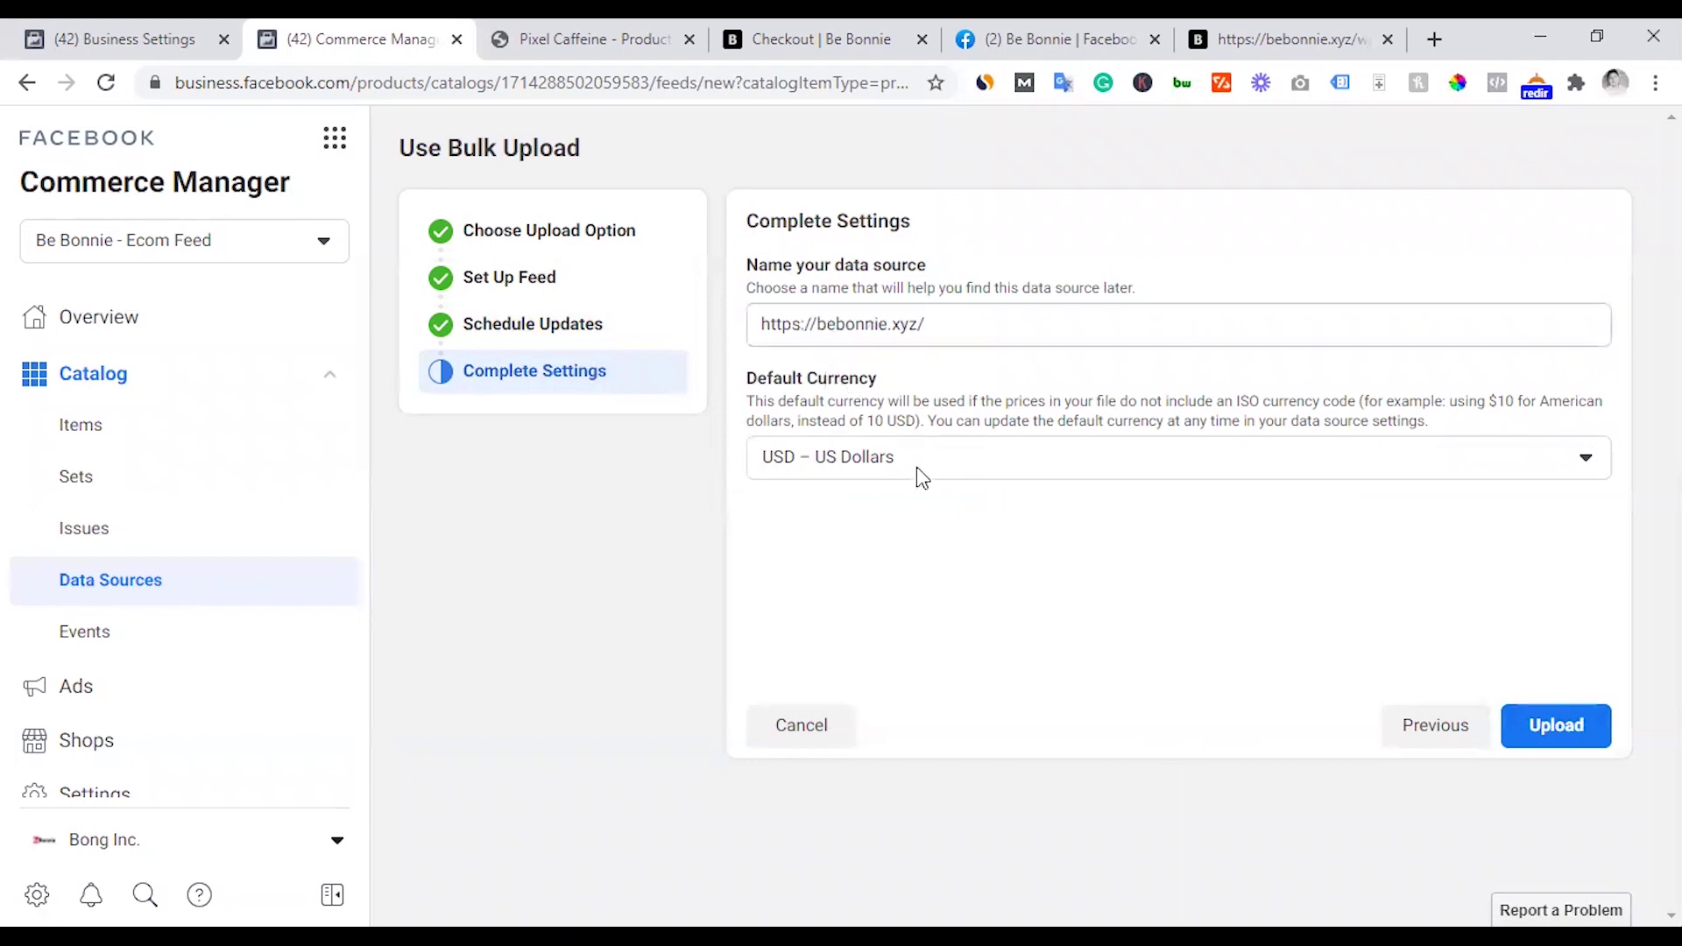
text(b)
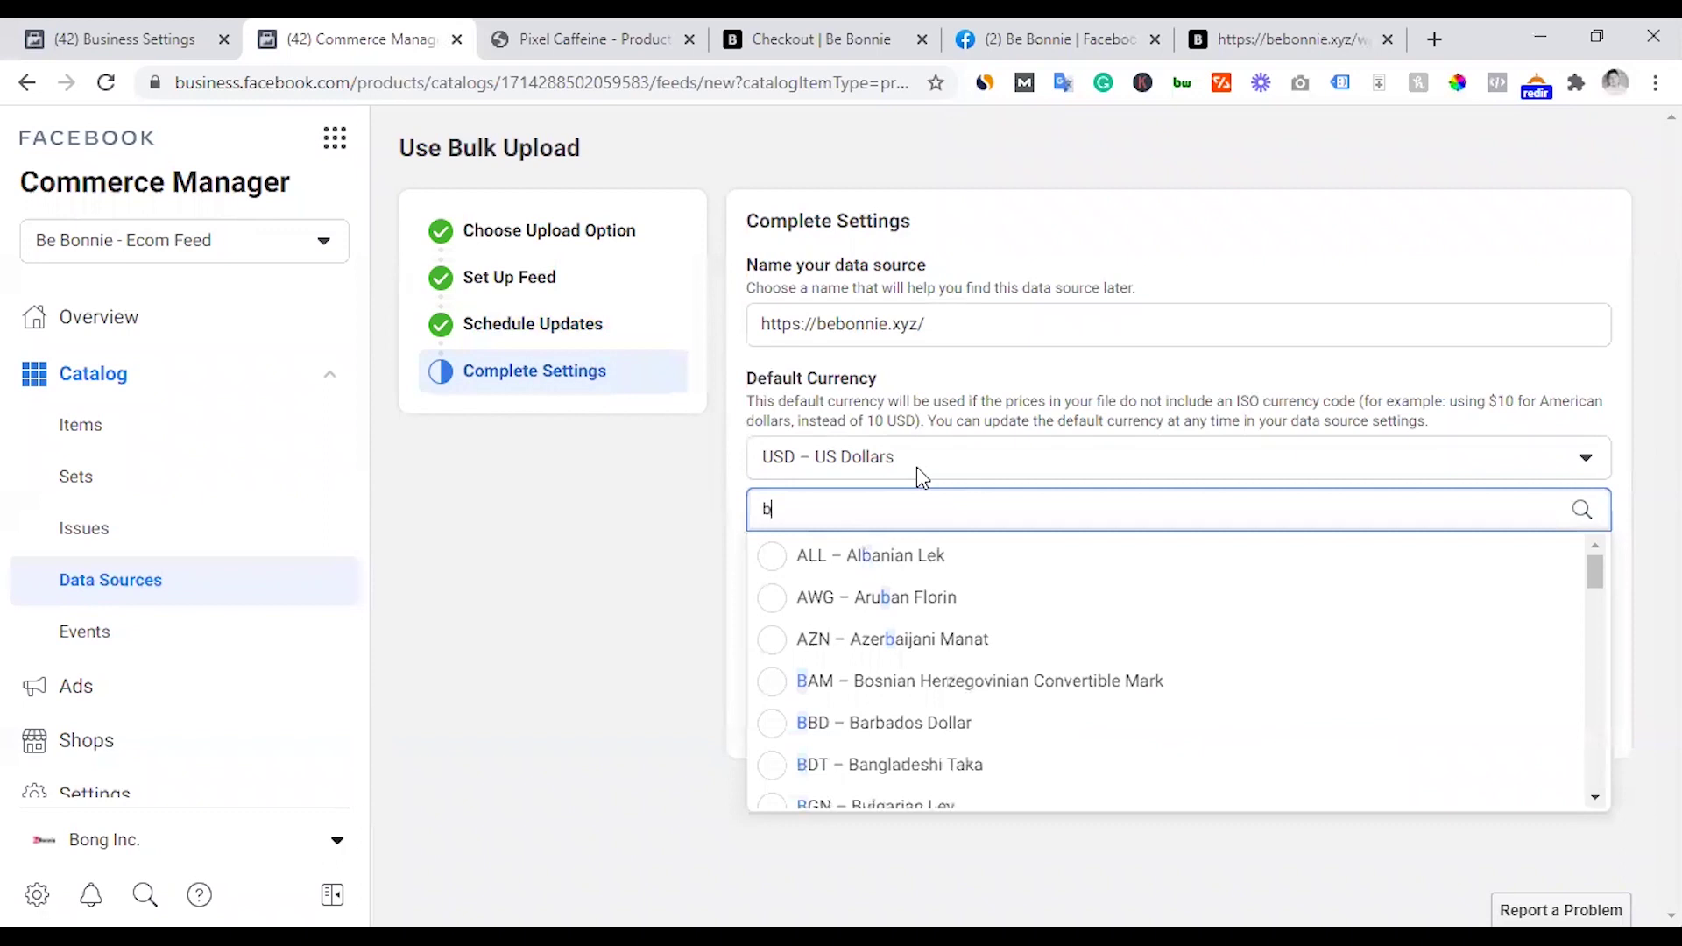
click(916, 762)
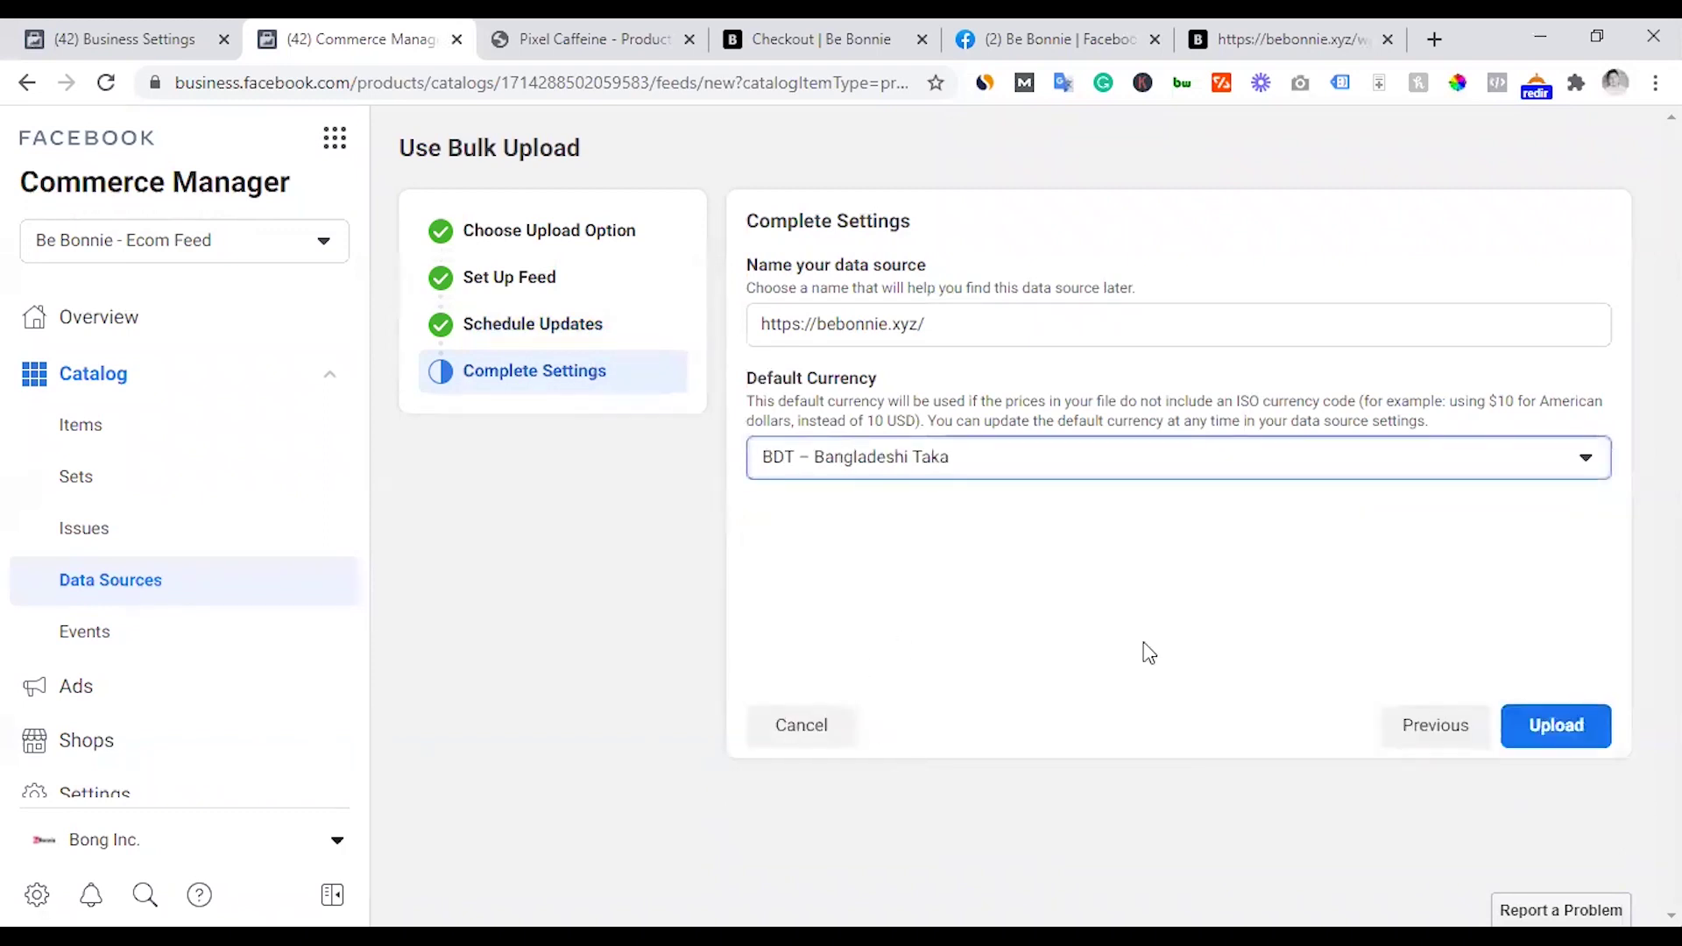
click(1540, 727)
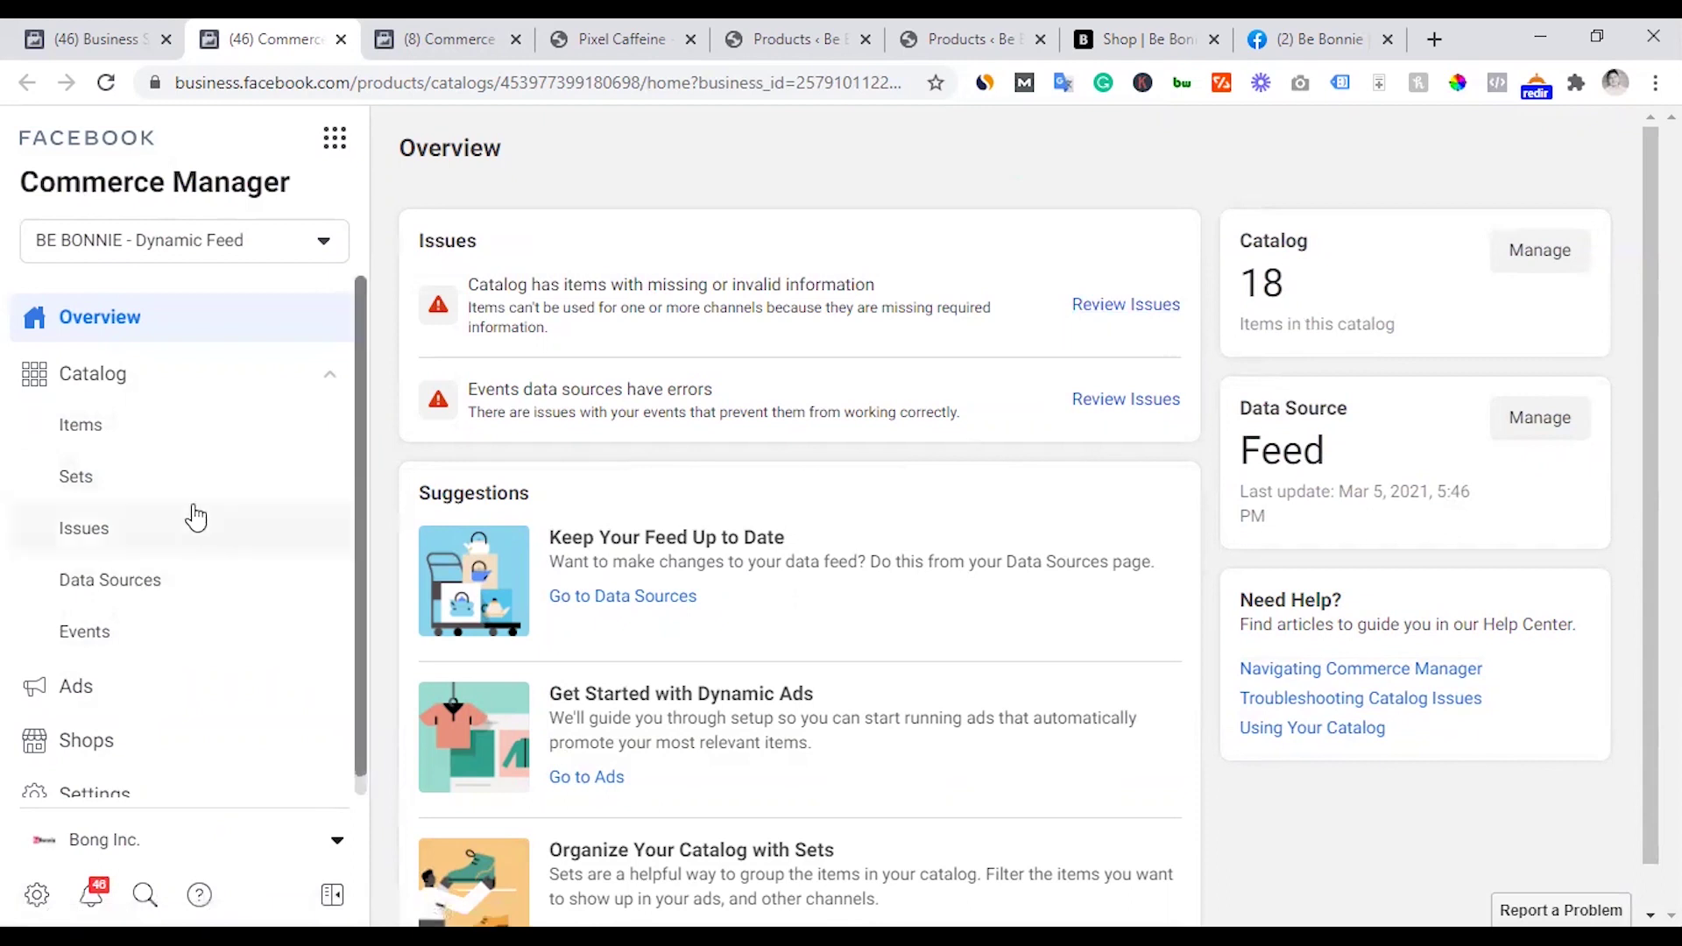
- Open the BE BONNIE - Dynamic Feed catalog's items and start a new product set filtered by Name
click(109, 440)
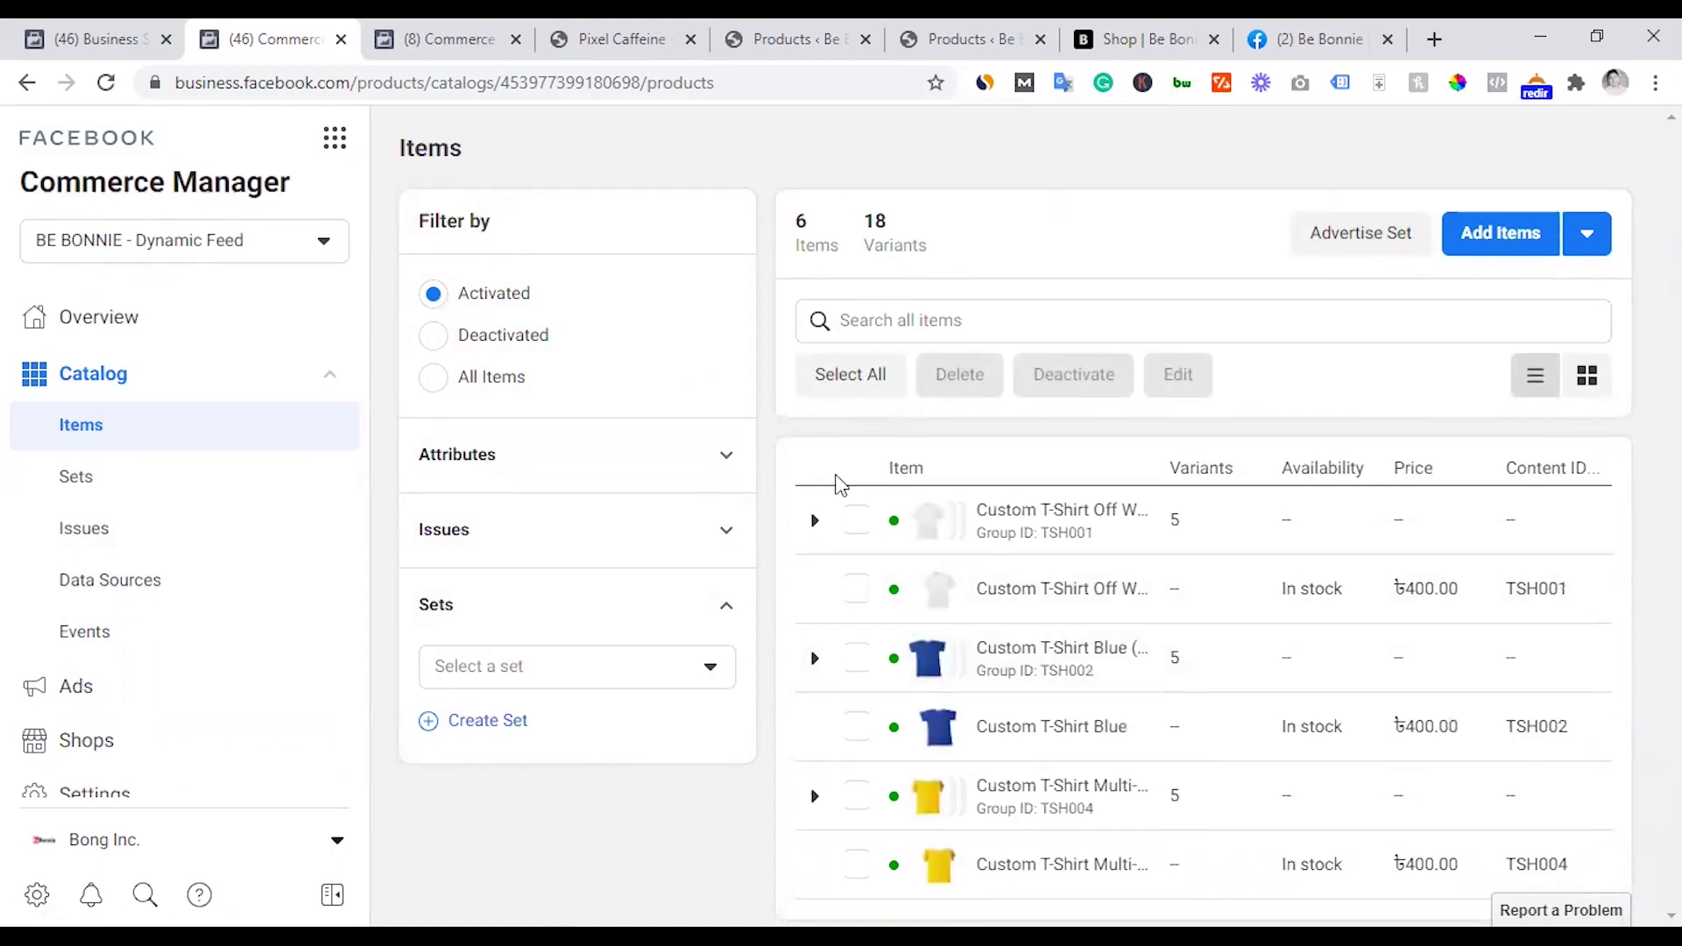
click(488, 720)
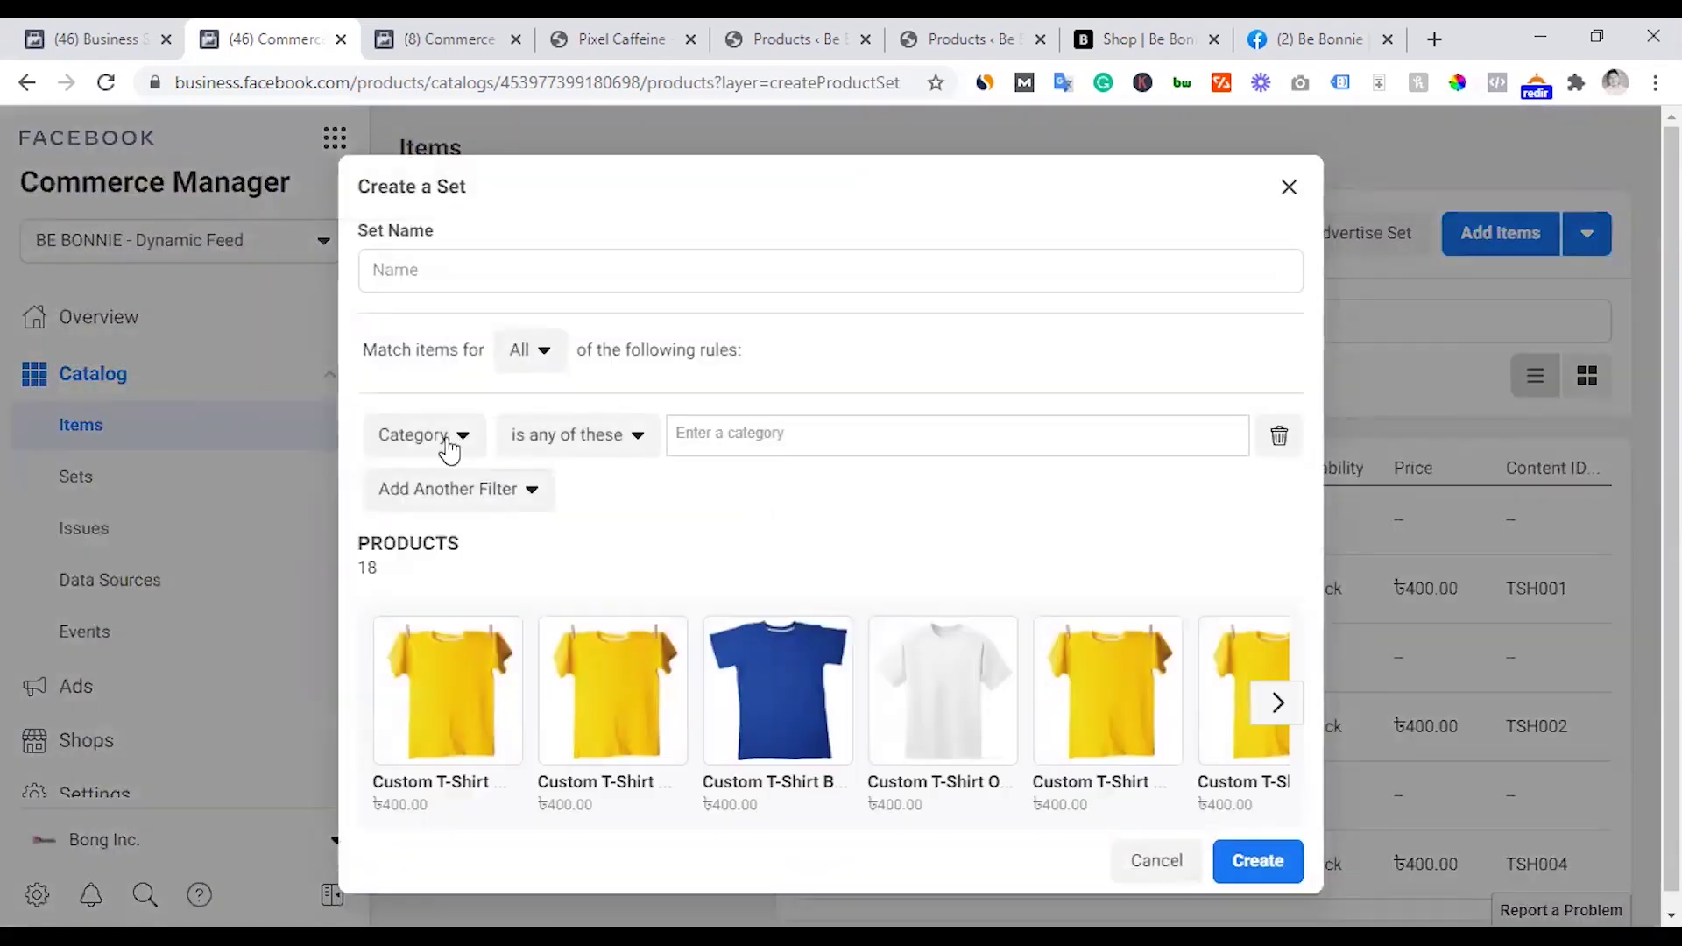
click(447, 438)
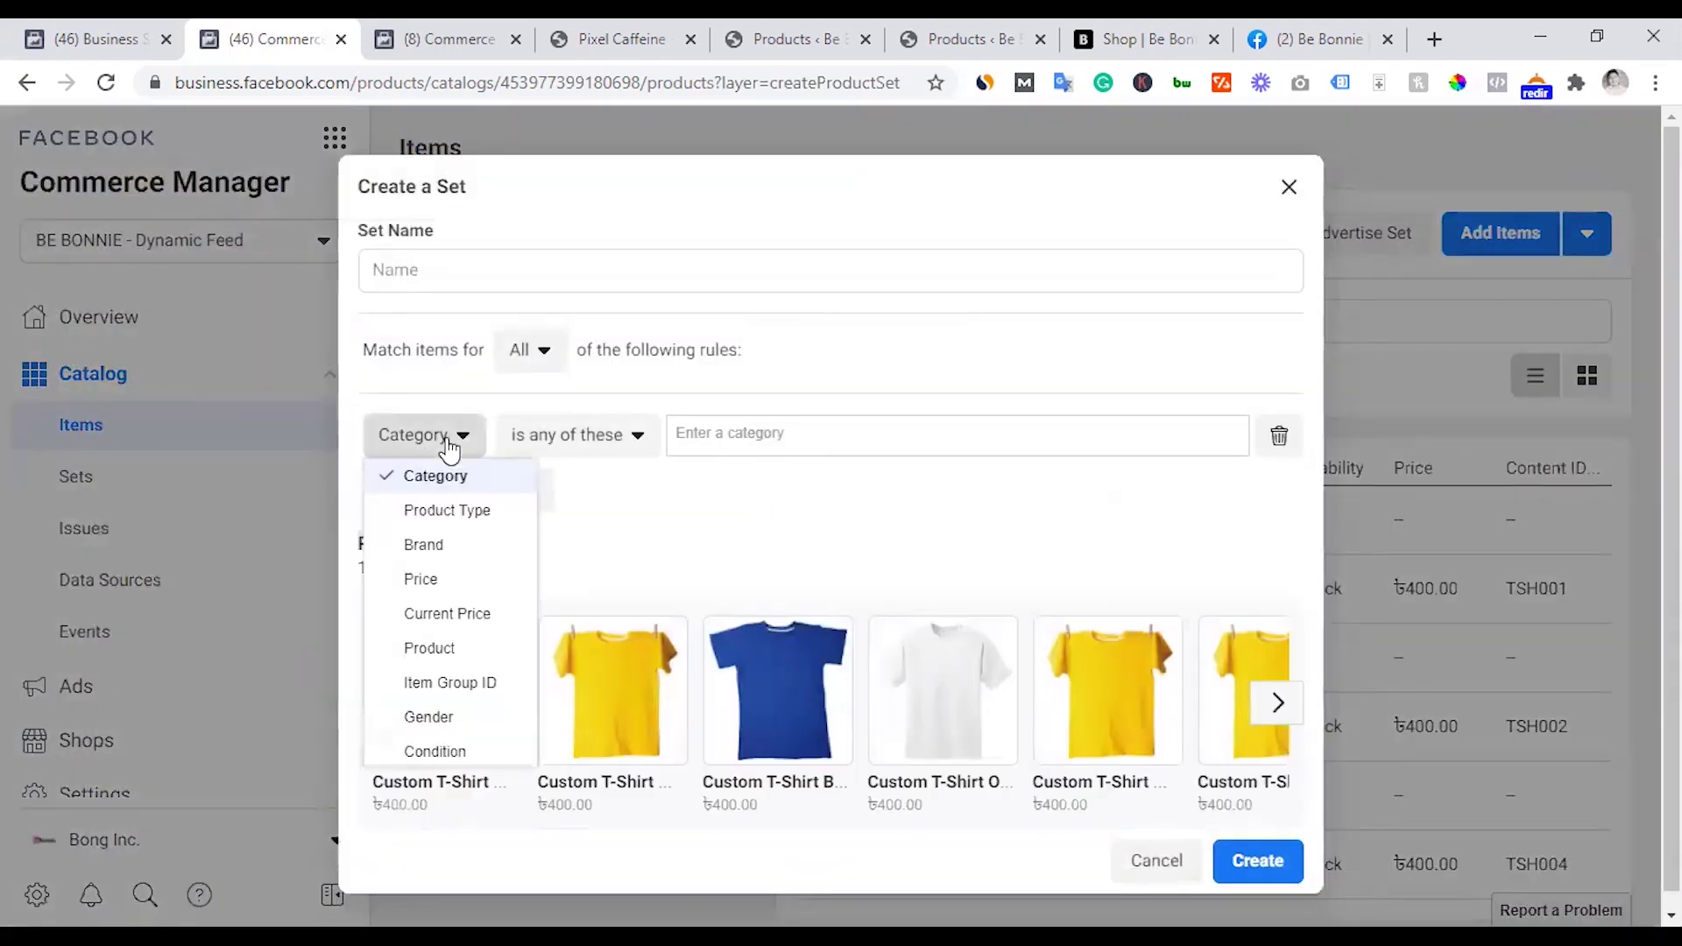
scroll(473, 582, down, 4)
scroll(470, 578, down, 1)
click(470, 712)
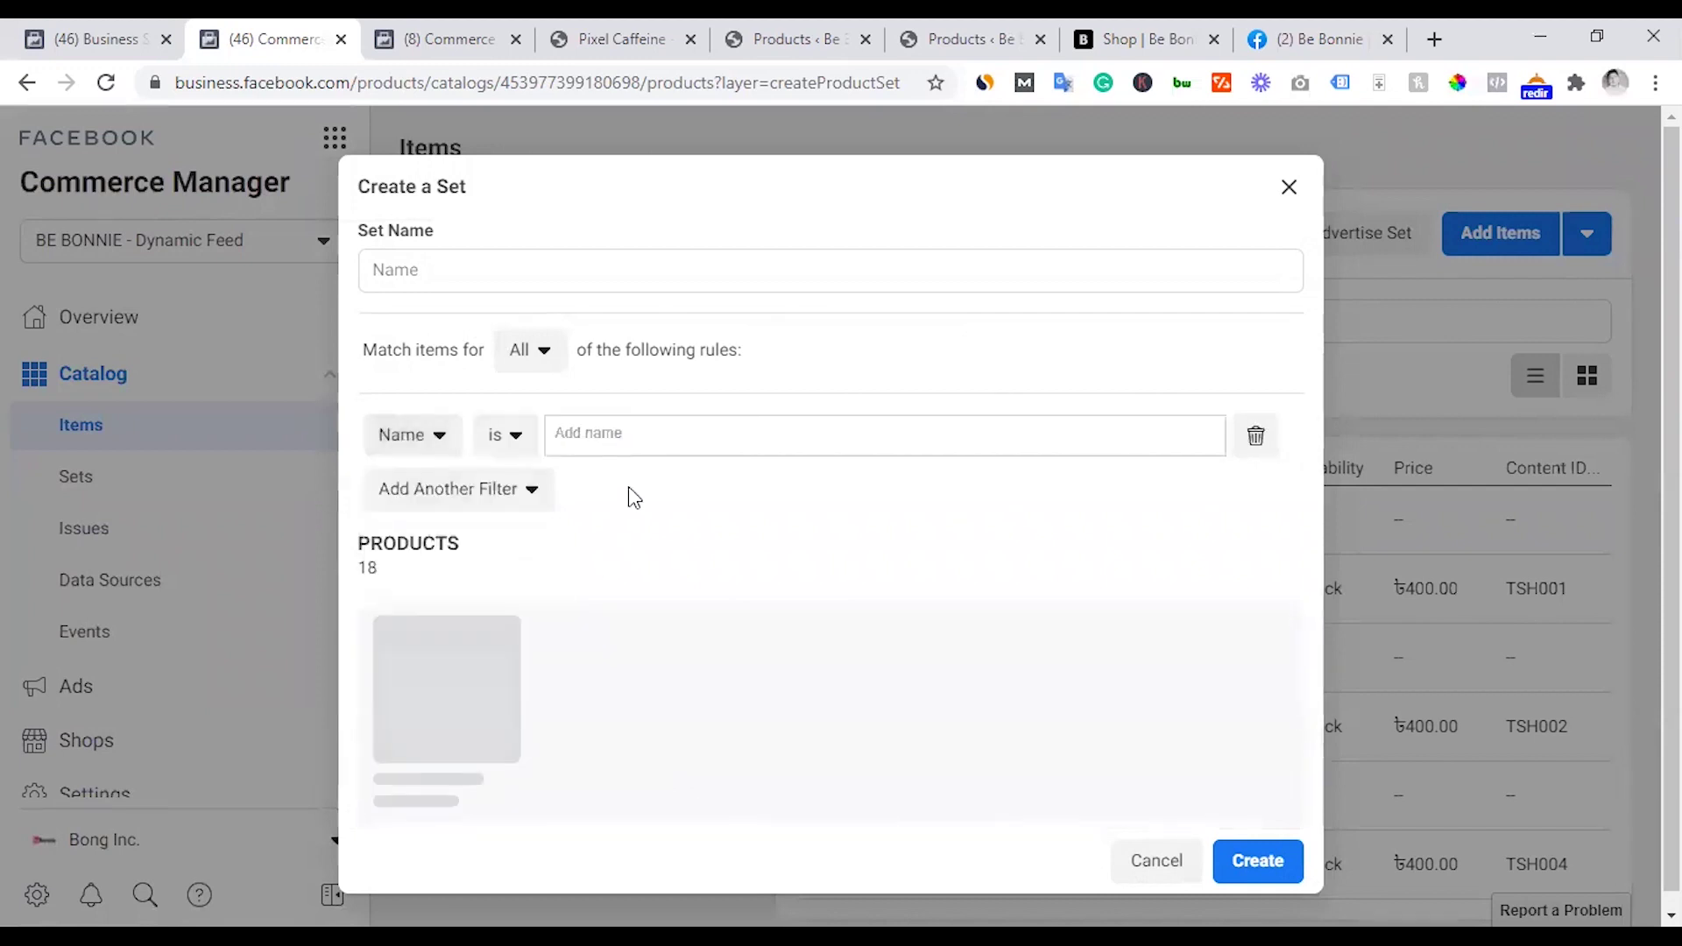
- Add custom t-shirt blue, custom t-shirt blue (#66) and custom t-shirt blue (#70) to the set's Name filter
click(645, 429)
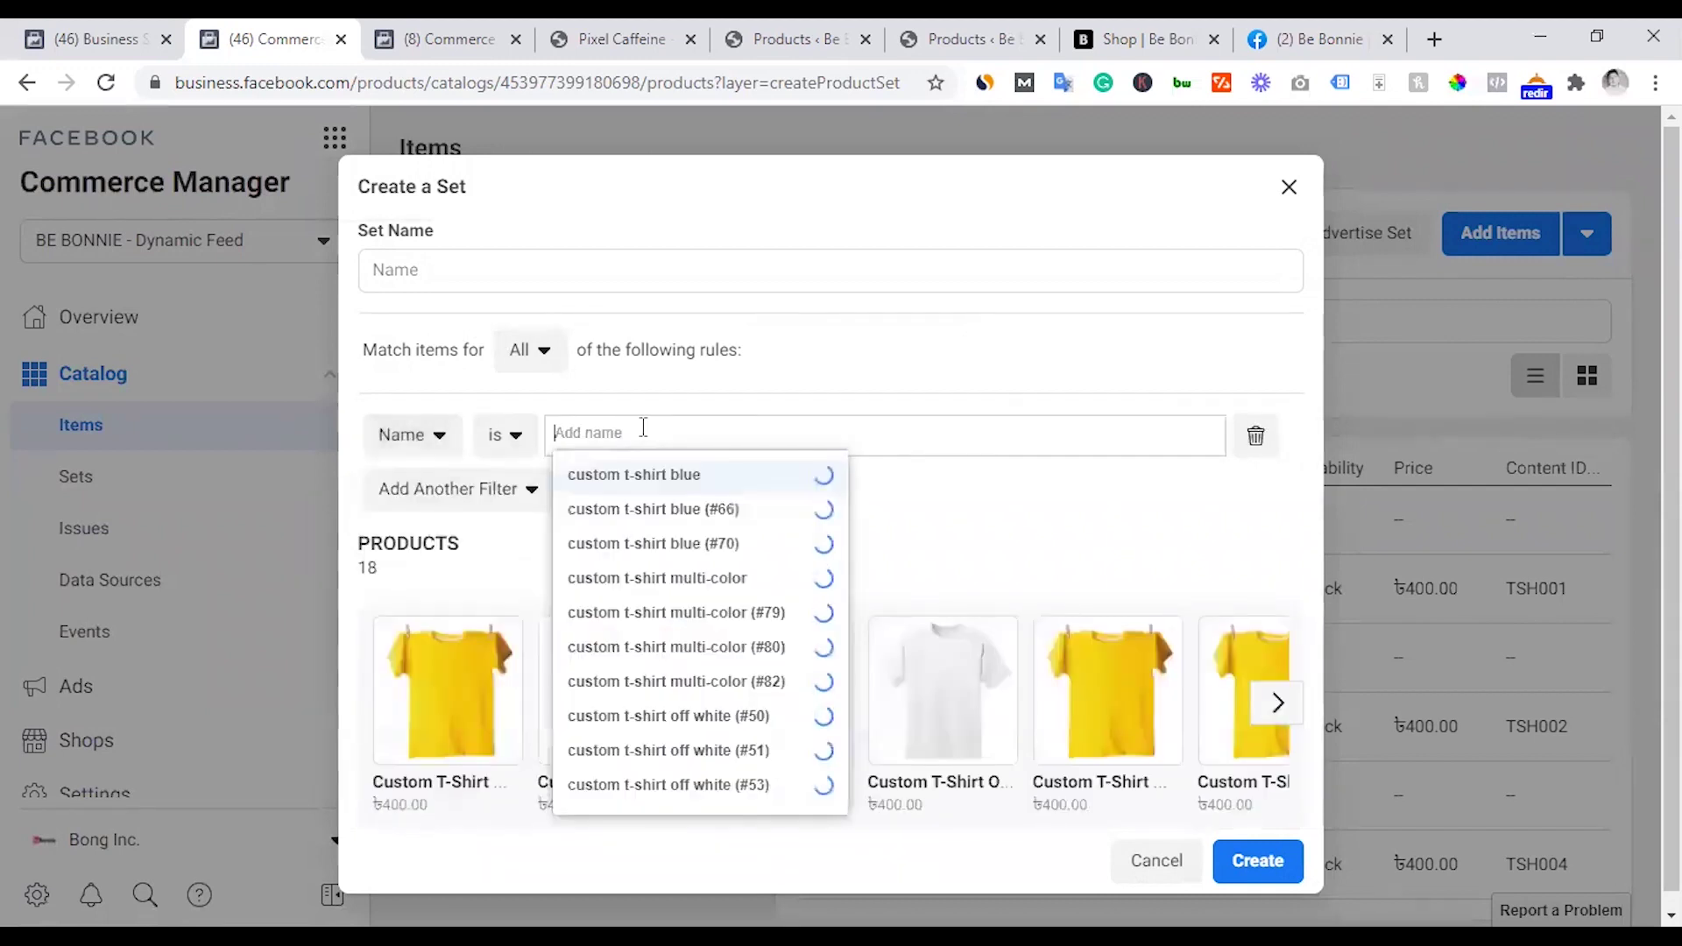
text(b)
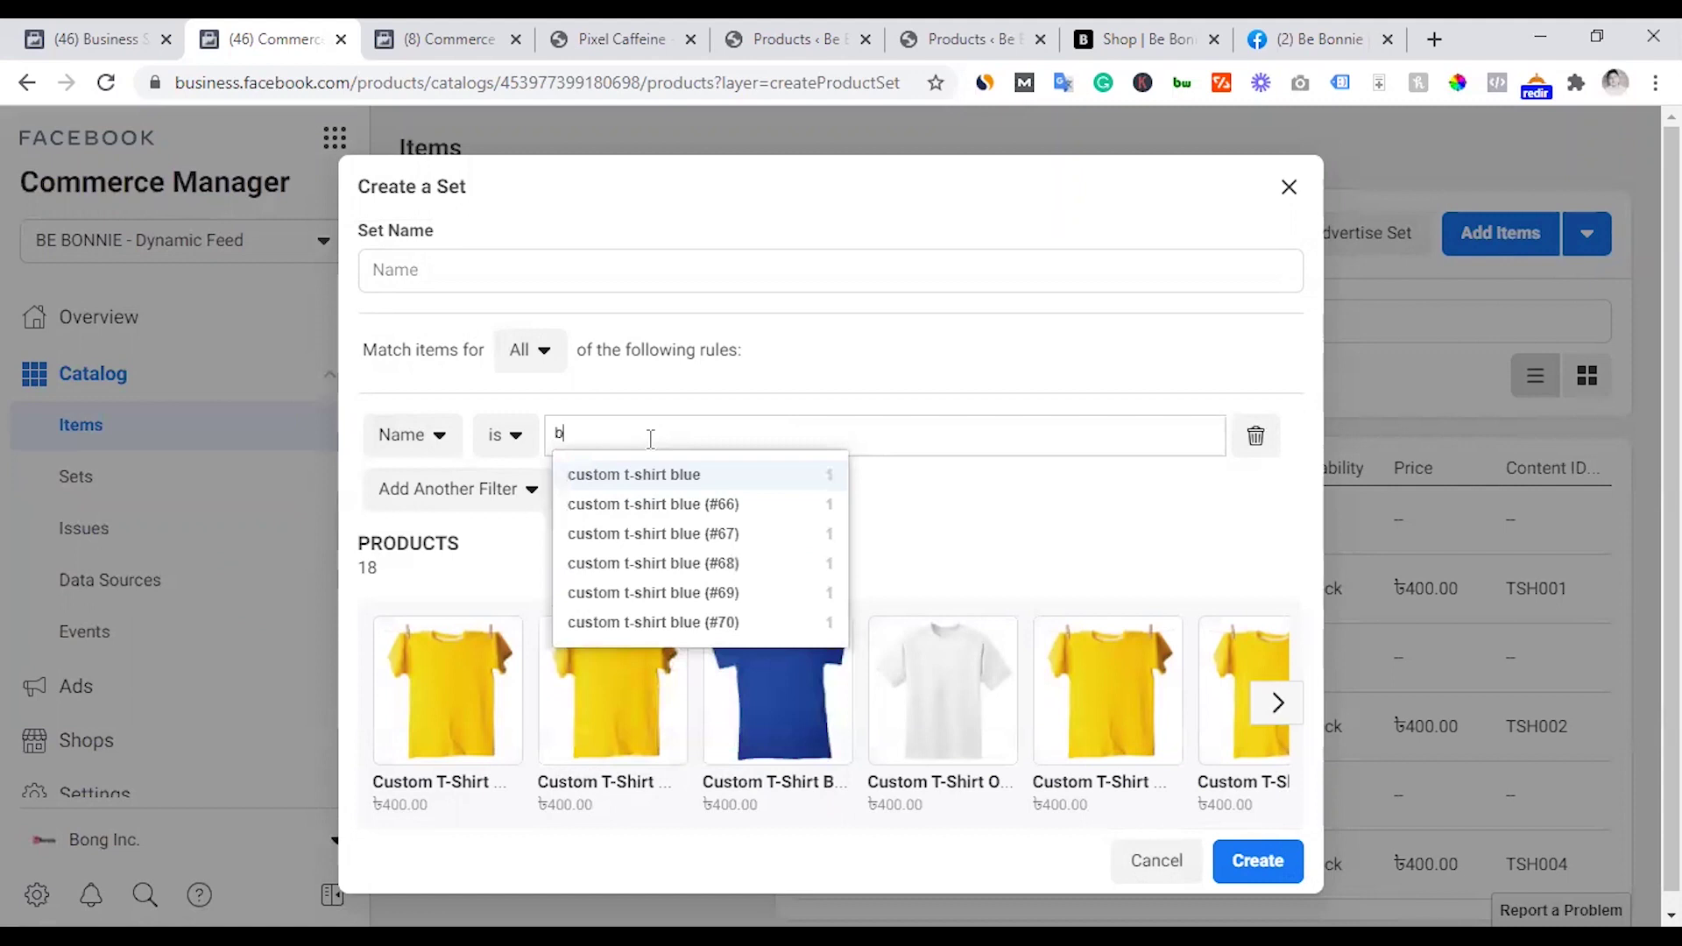
text(lue)
click(657, 477)
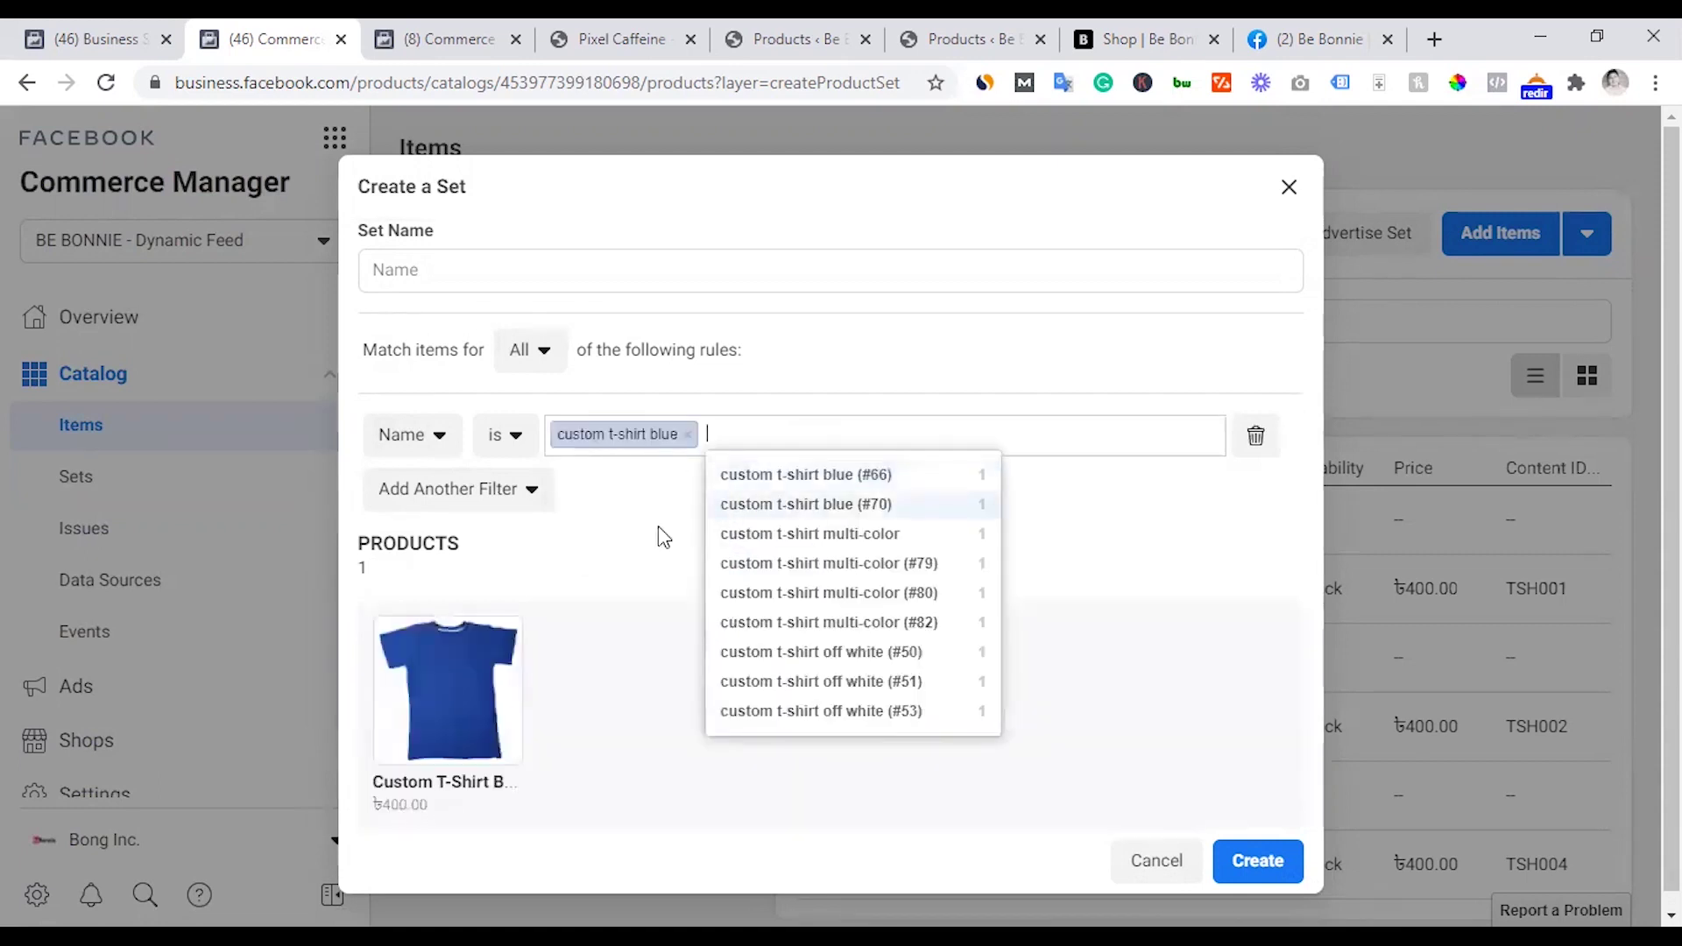
click(805, 474)
click(806, 474)
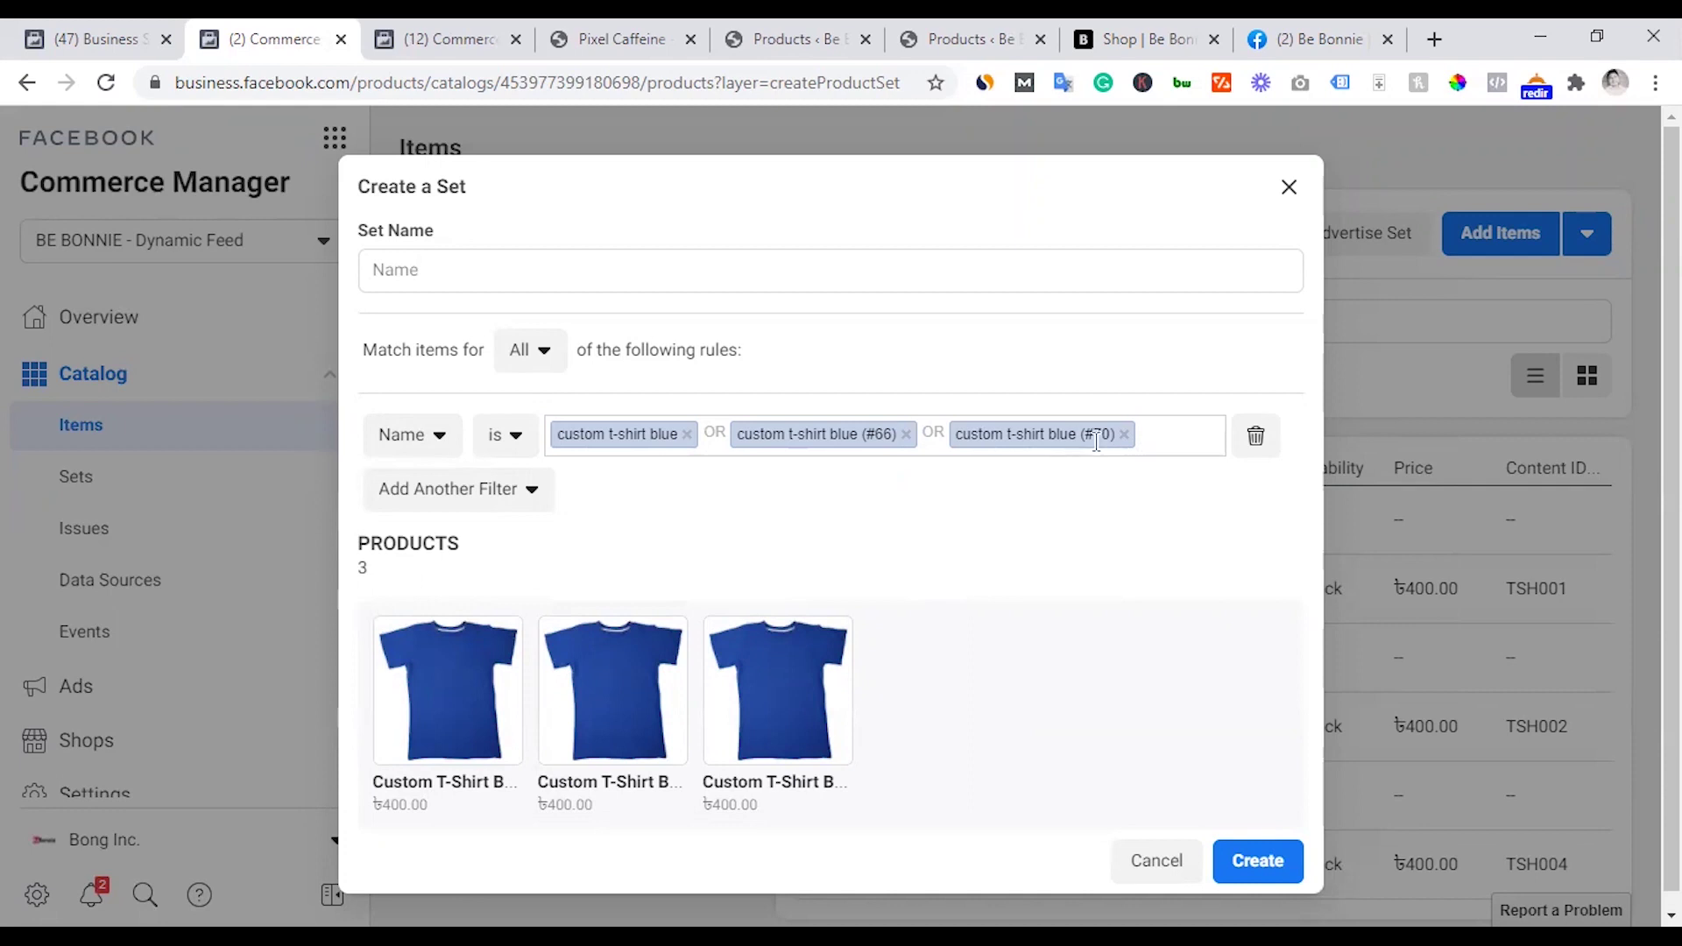
- Remove custom t-shirt blue (#70) and (#66) from the Name filter, and close the set without creating it
click(1123, 435)
click(1124, 435)
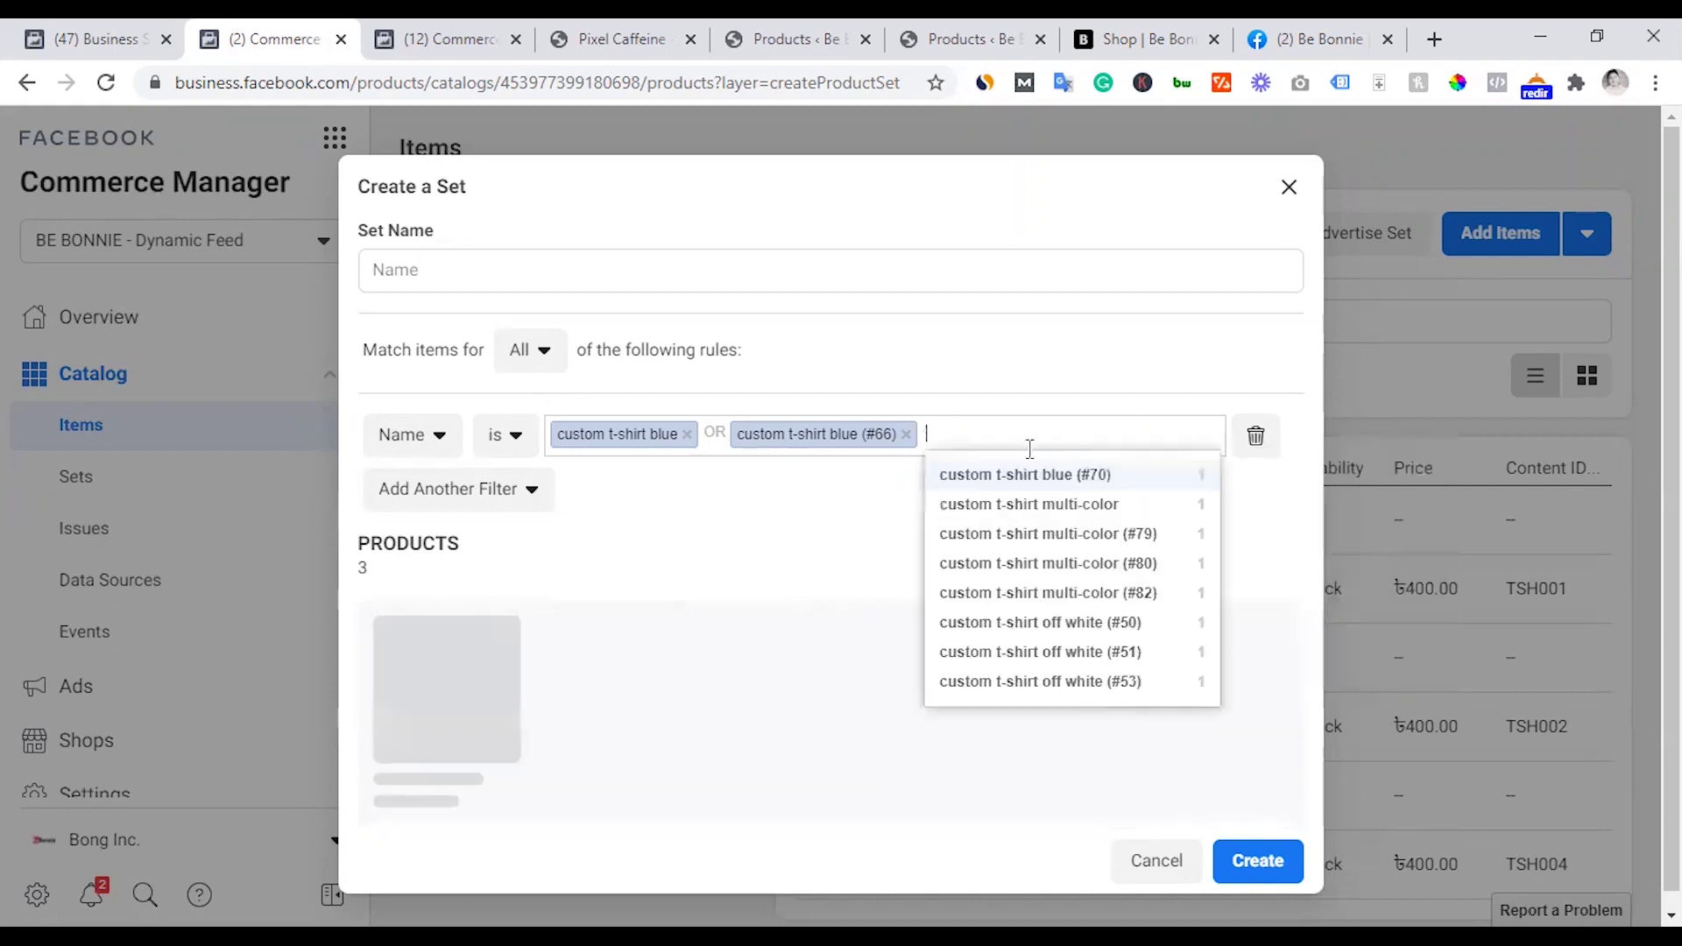
click(905, 435)
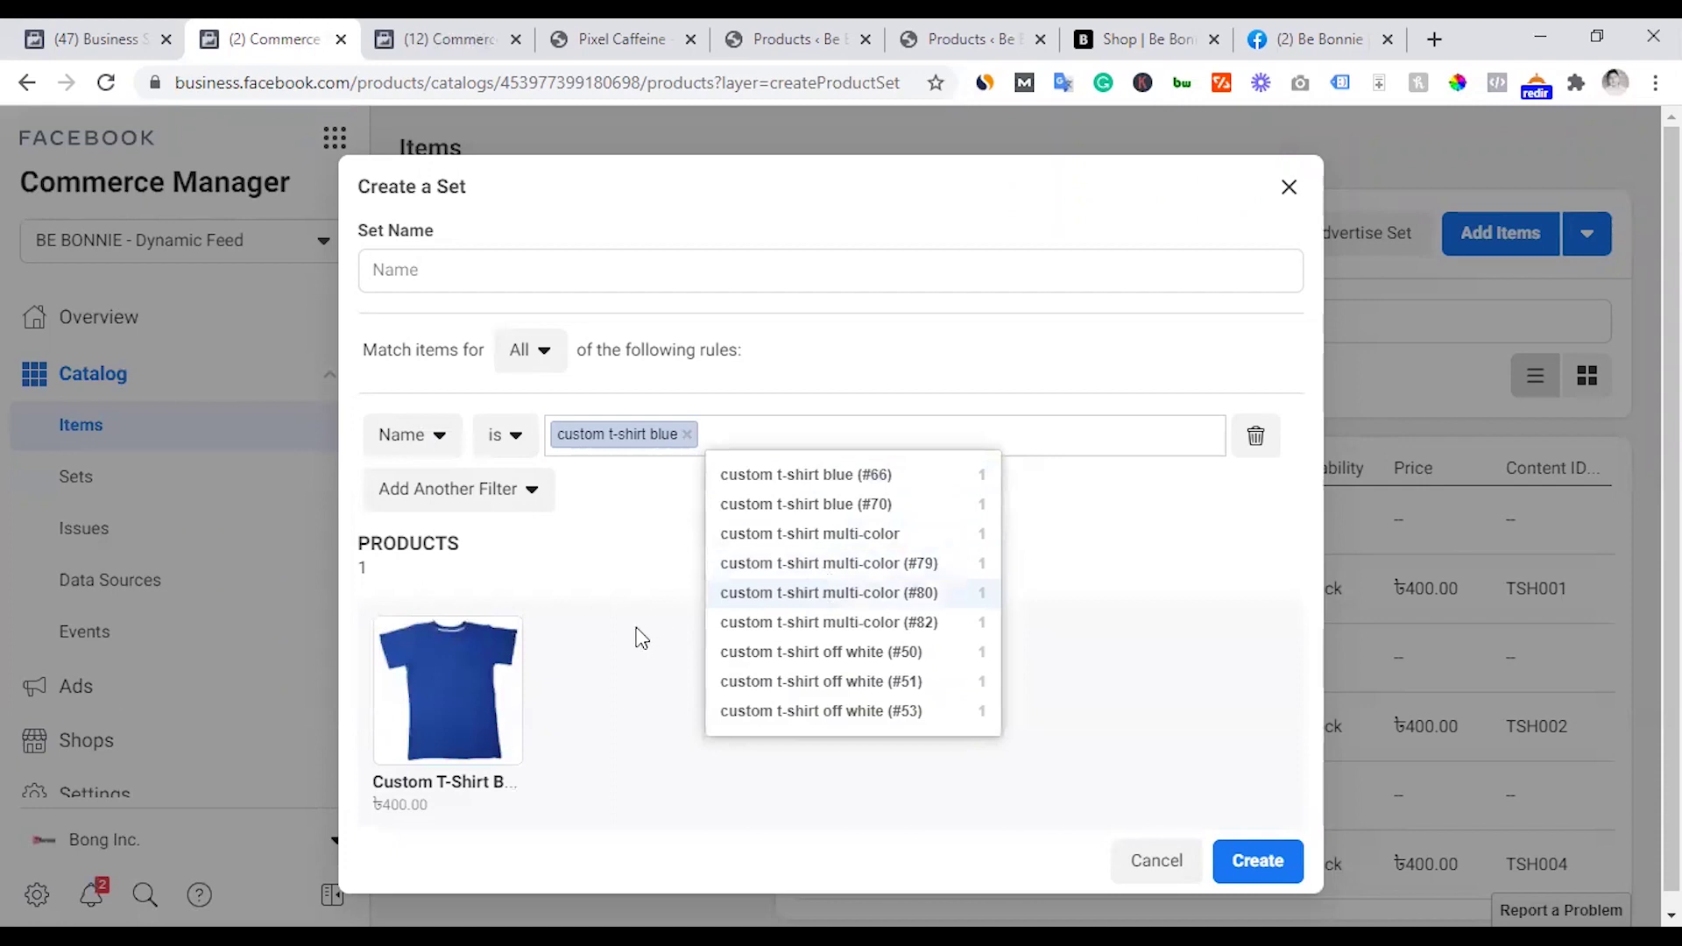
click(529, 503)
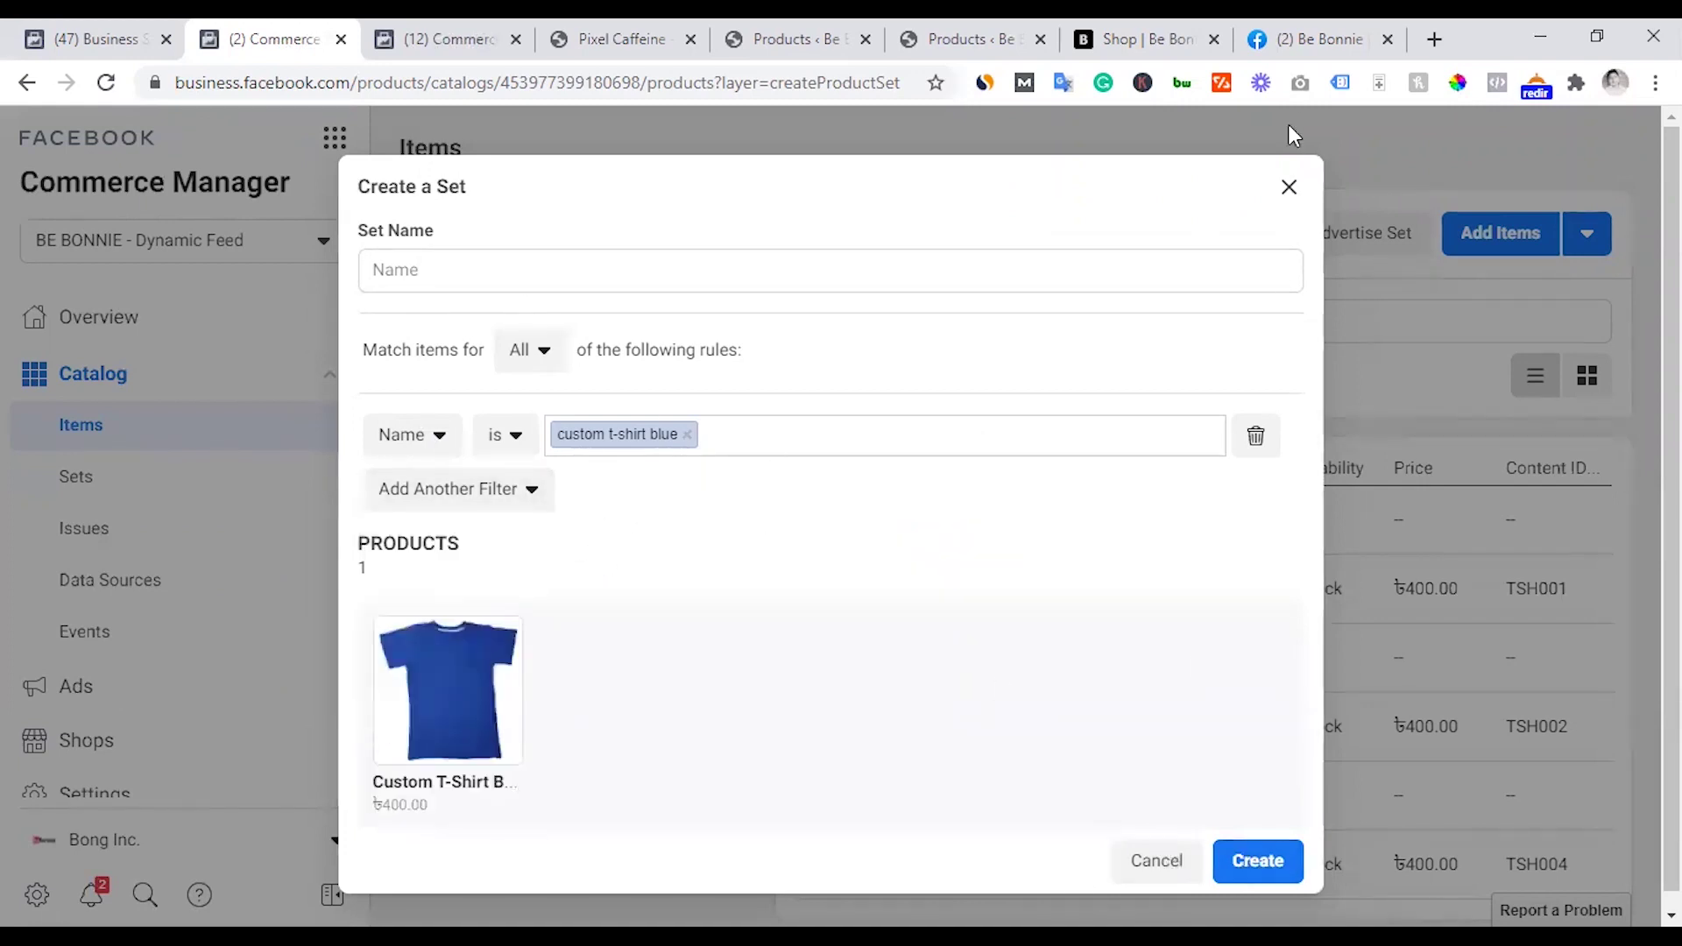
click(1292, 191)
click(996, 448)
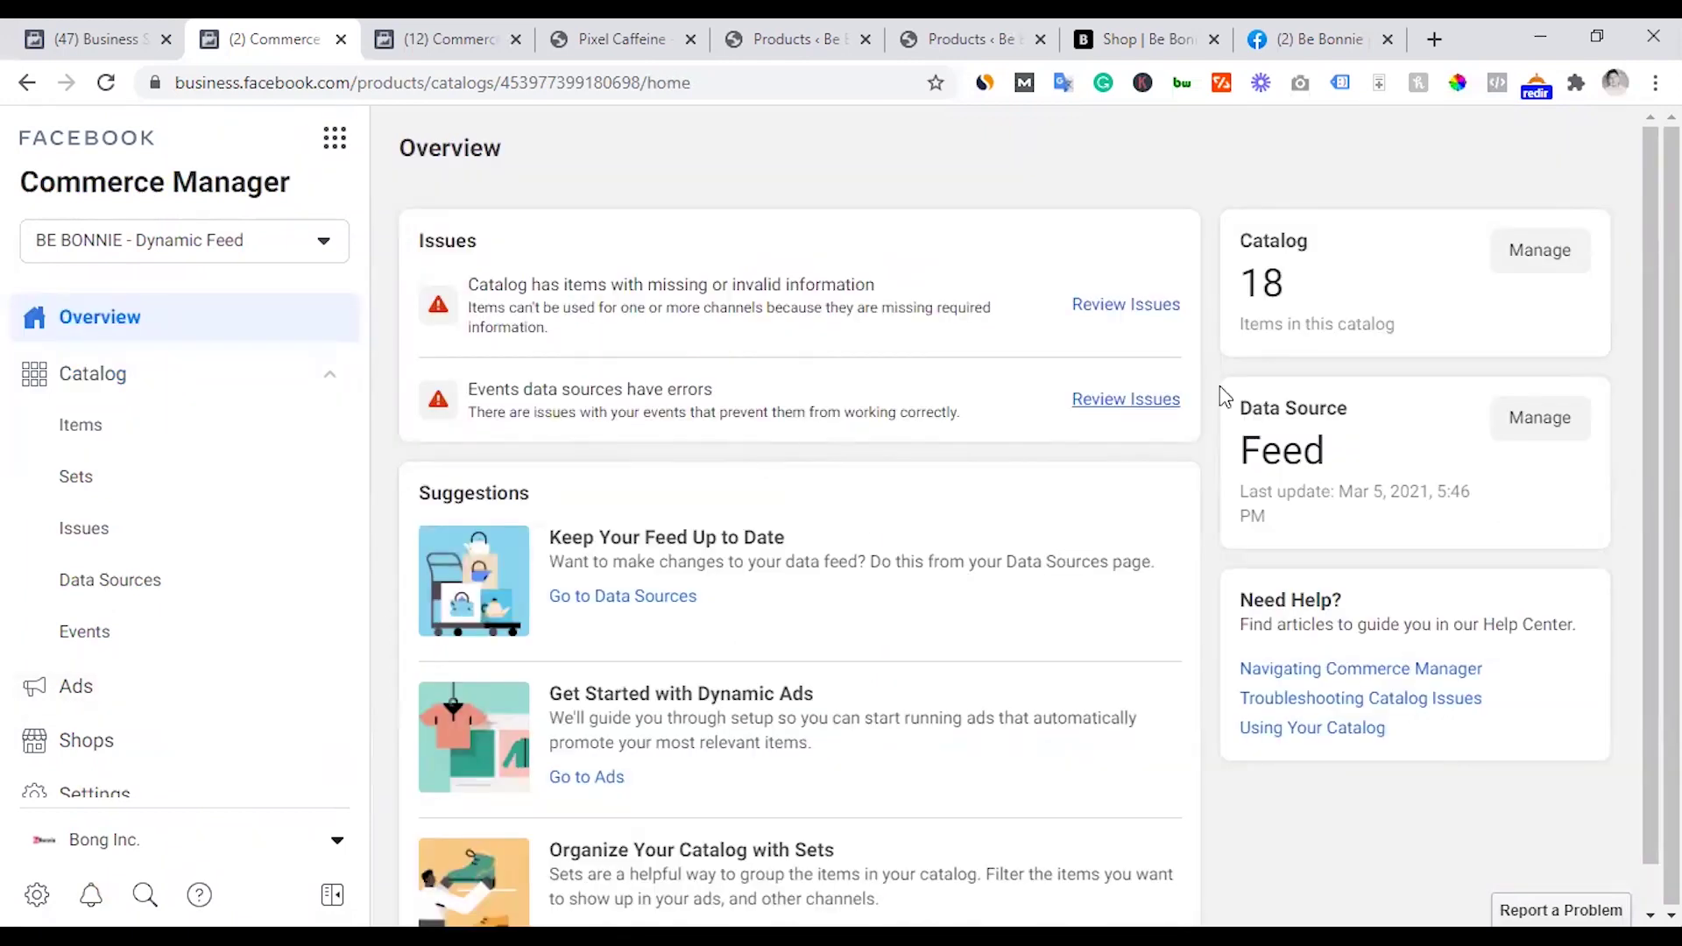
- Compare the products on the website's shop page with the catalog overview in Commerce Manager
click(1138, 38)
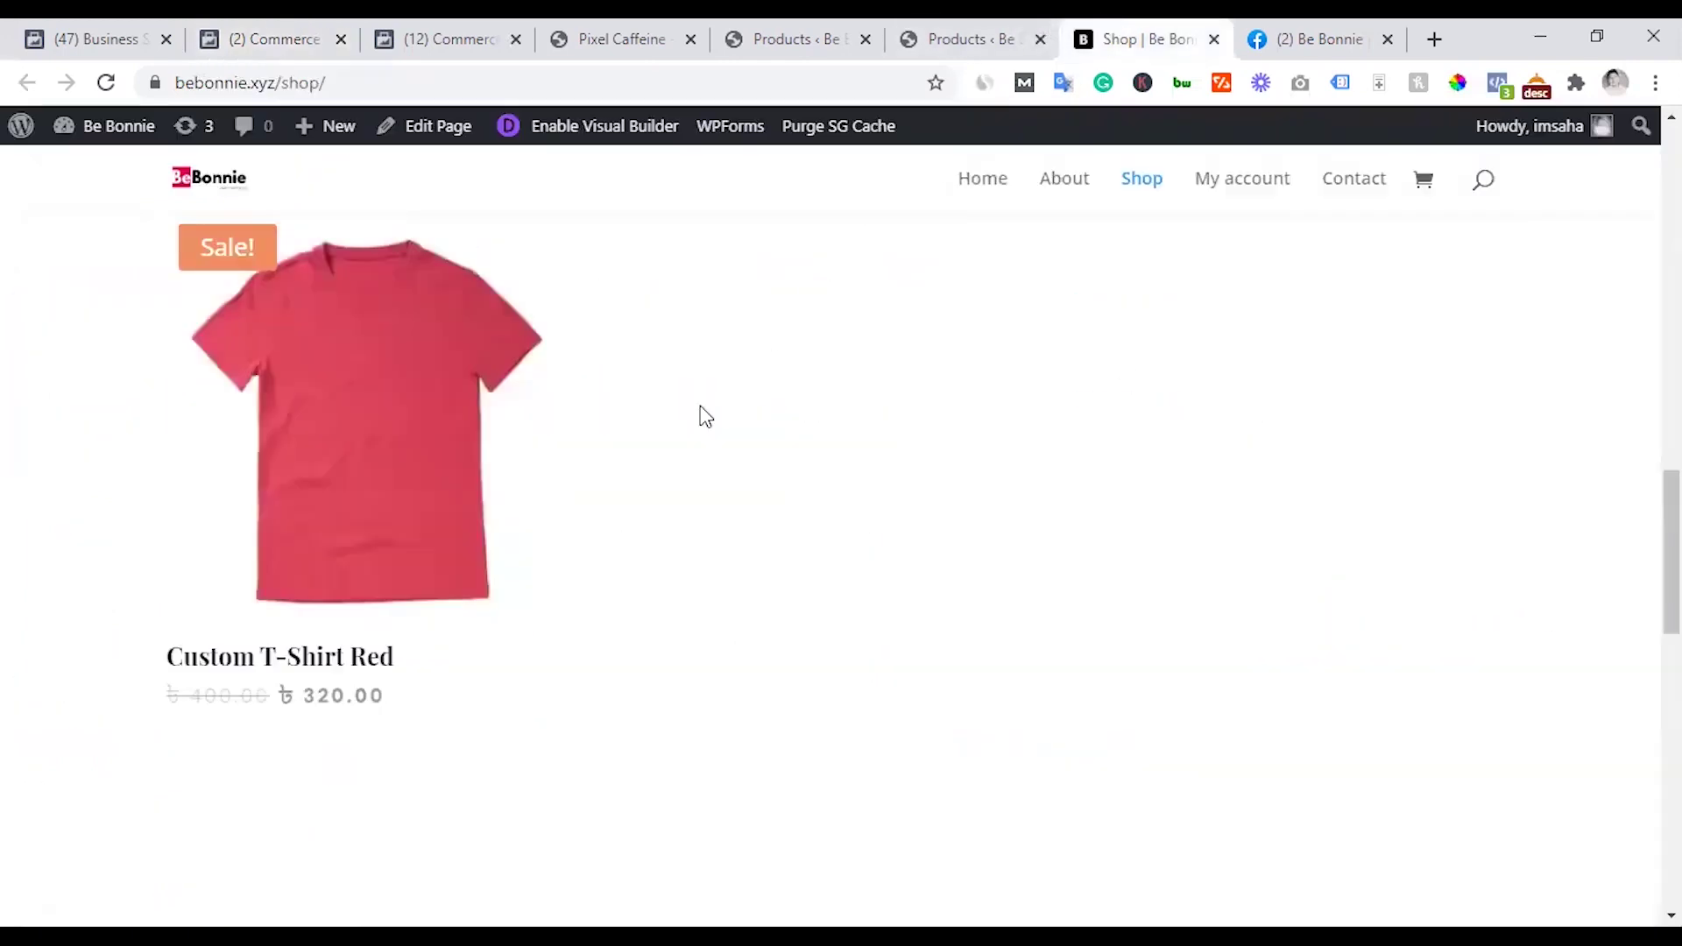
scroll(590, 571, up, 3)
scroll(589, 571, up, 2)
click(263, 39)
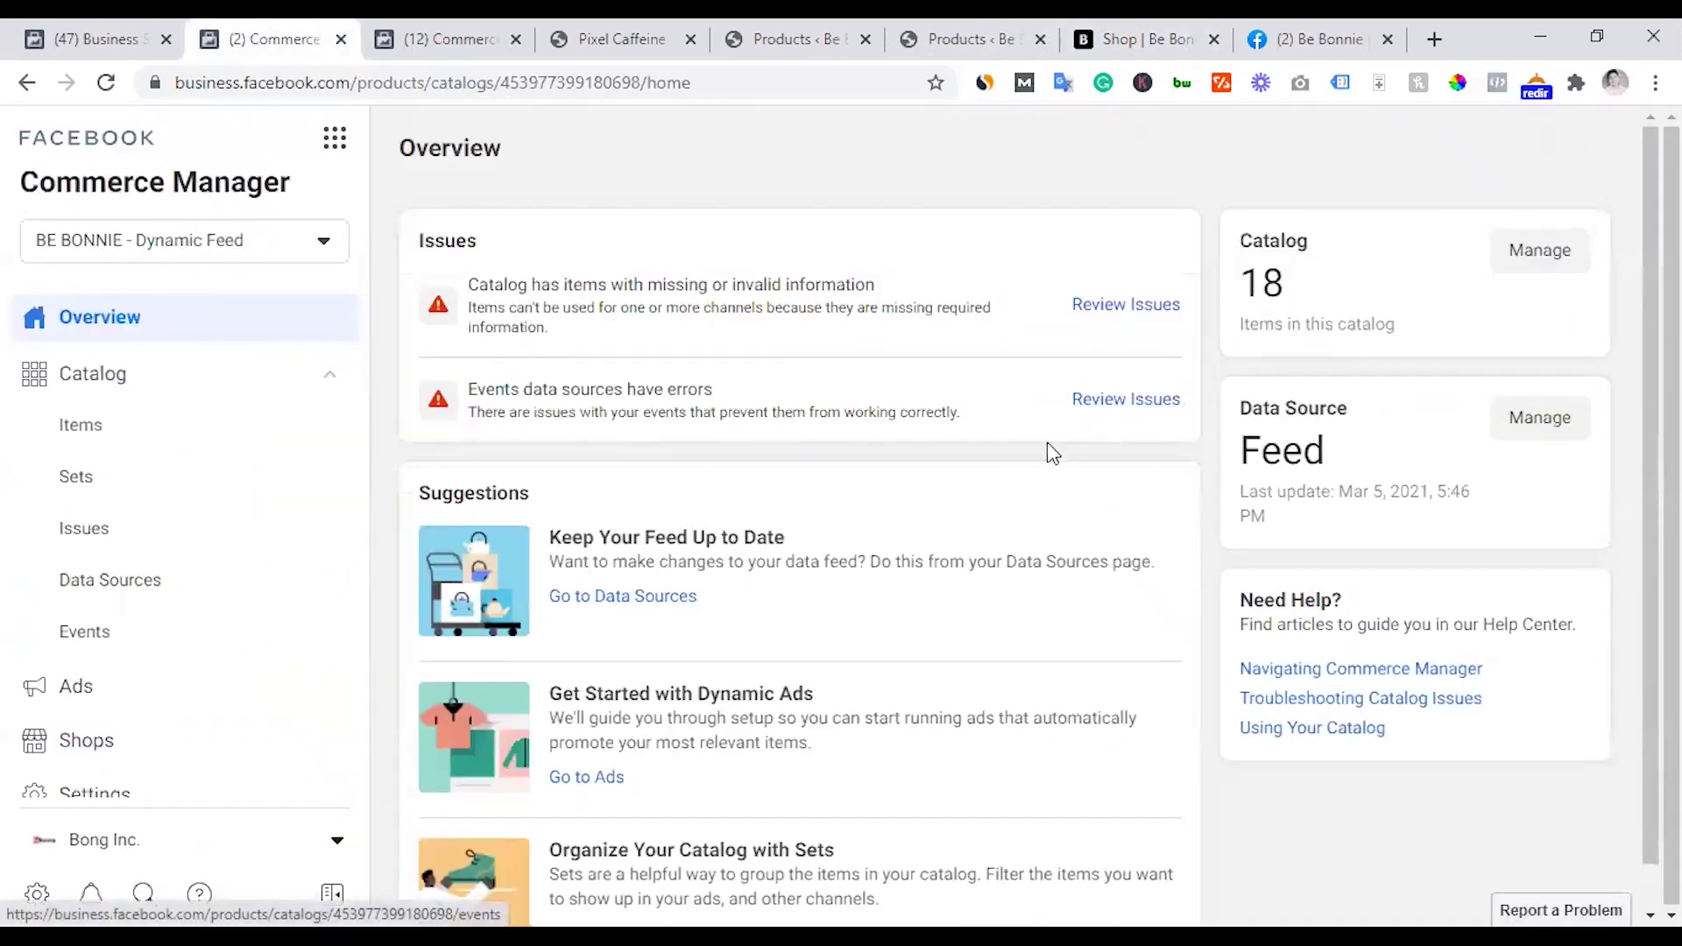
click(1105, 38)
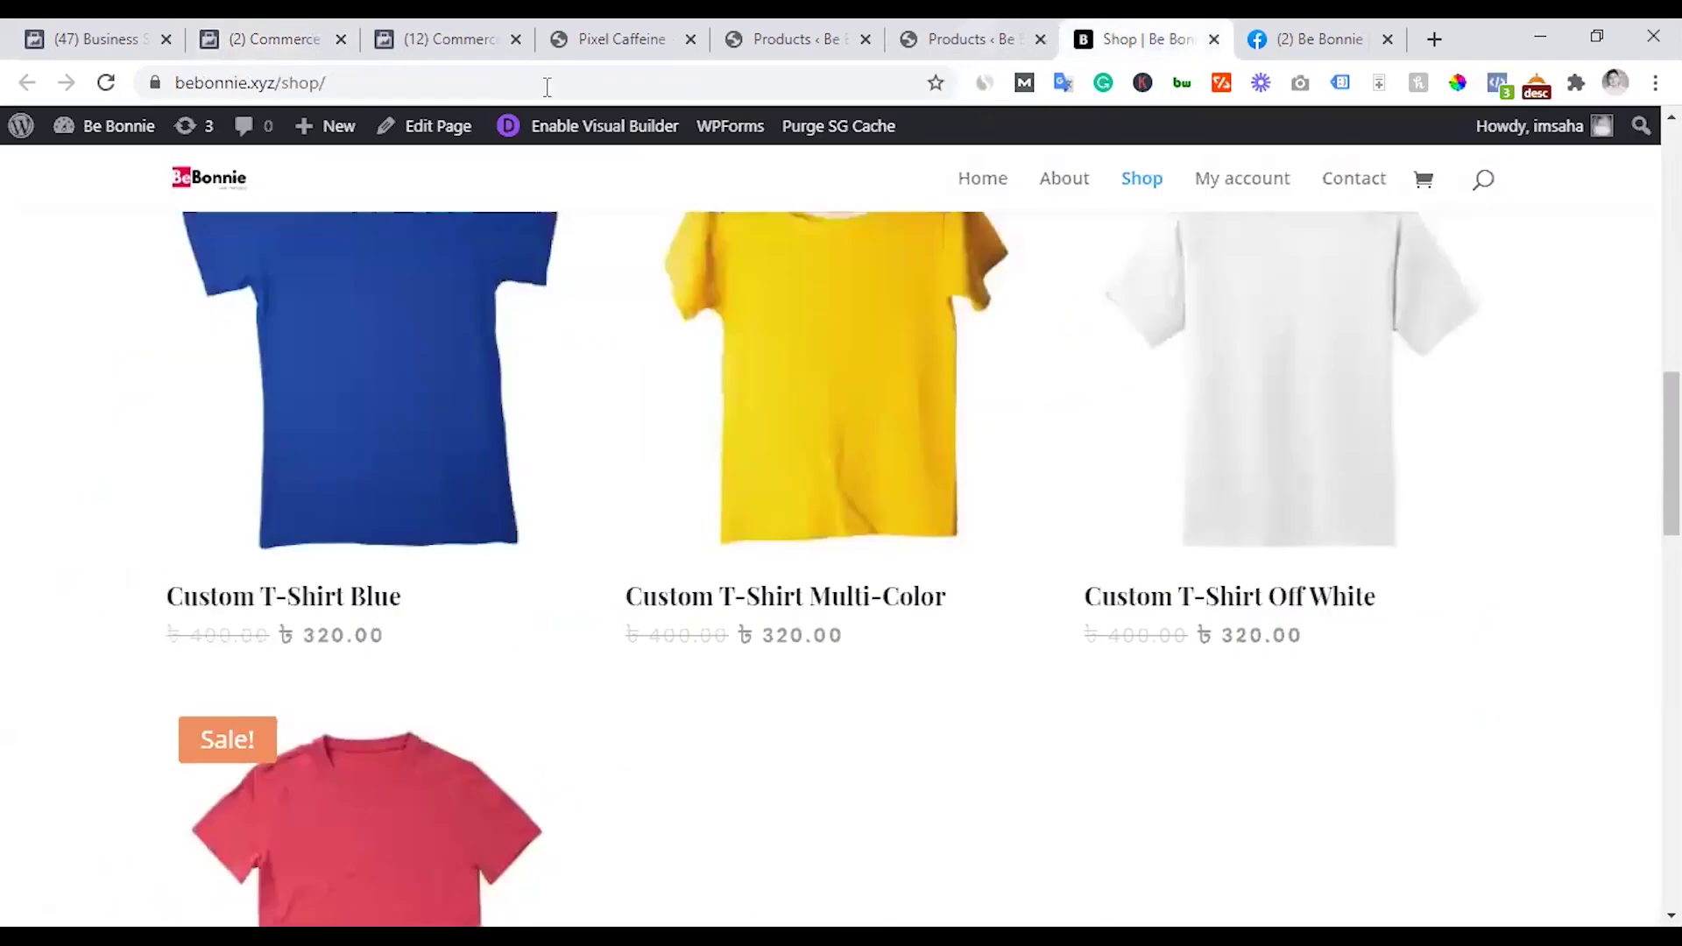
- Open the Shop section of the Be Bonnie Facebook Page and go to Commerce Manager to set up the shop
click(267, 21)
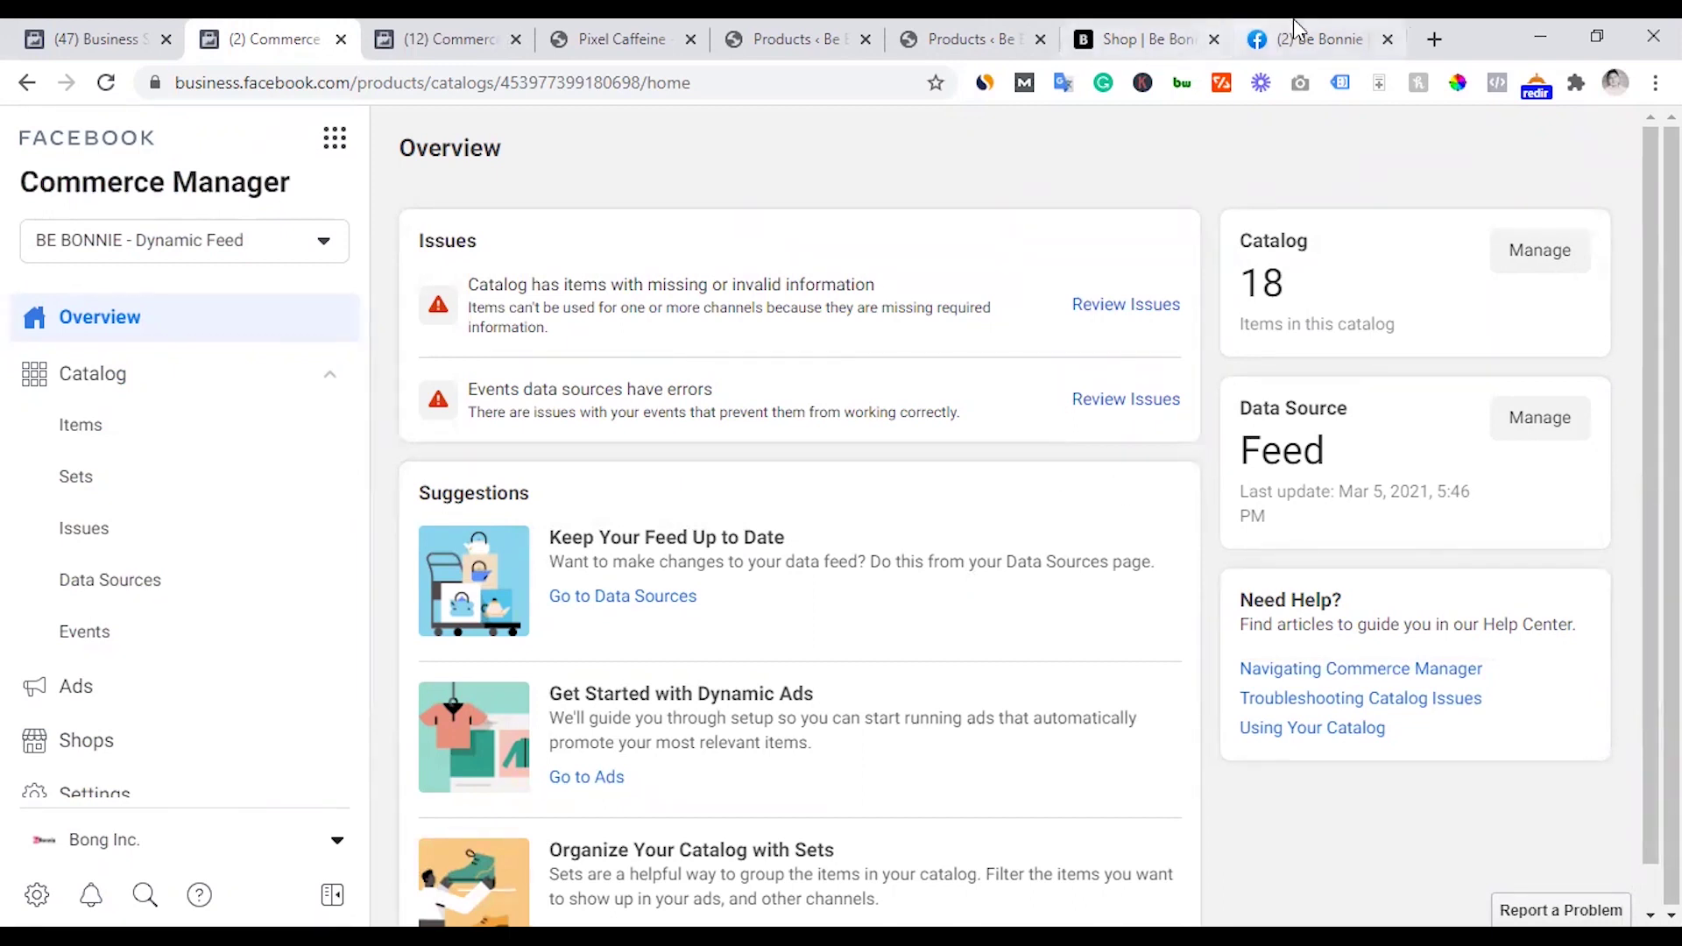
click(1261, 39)
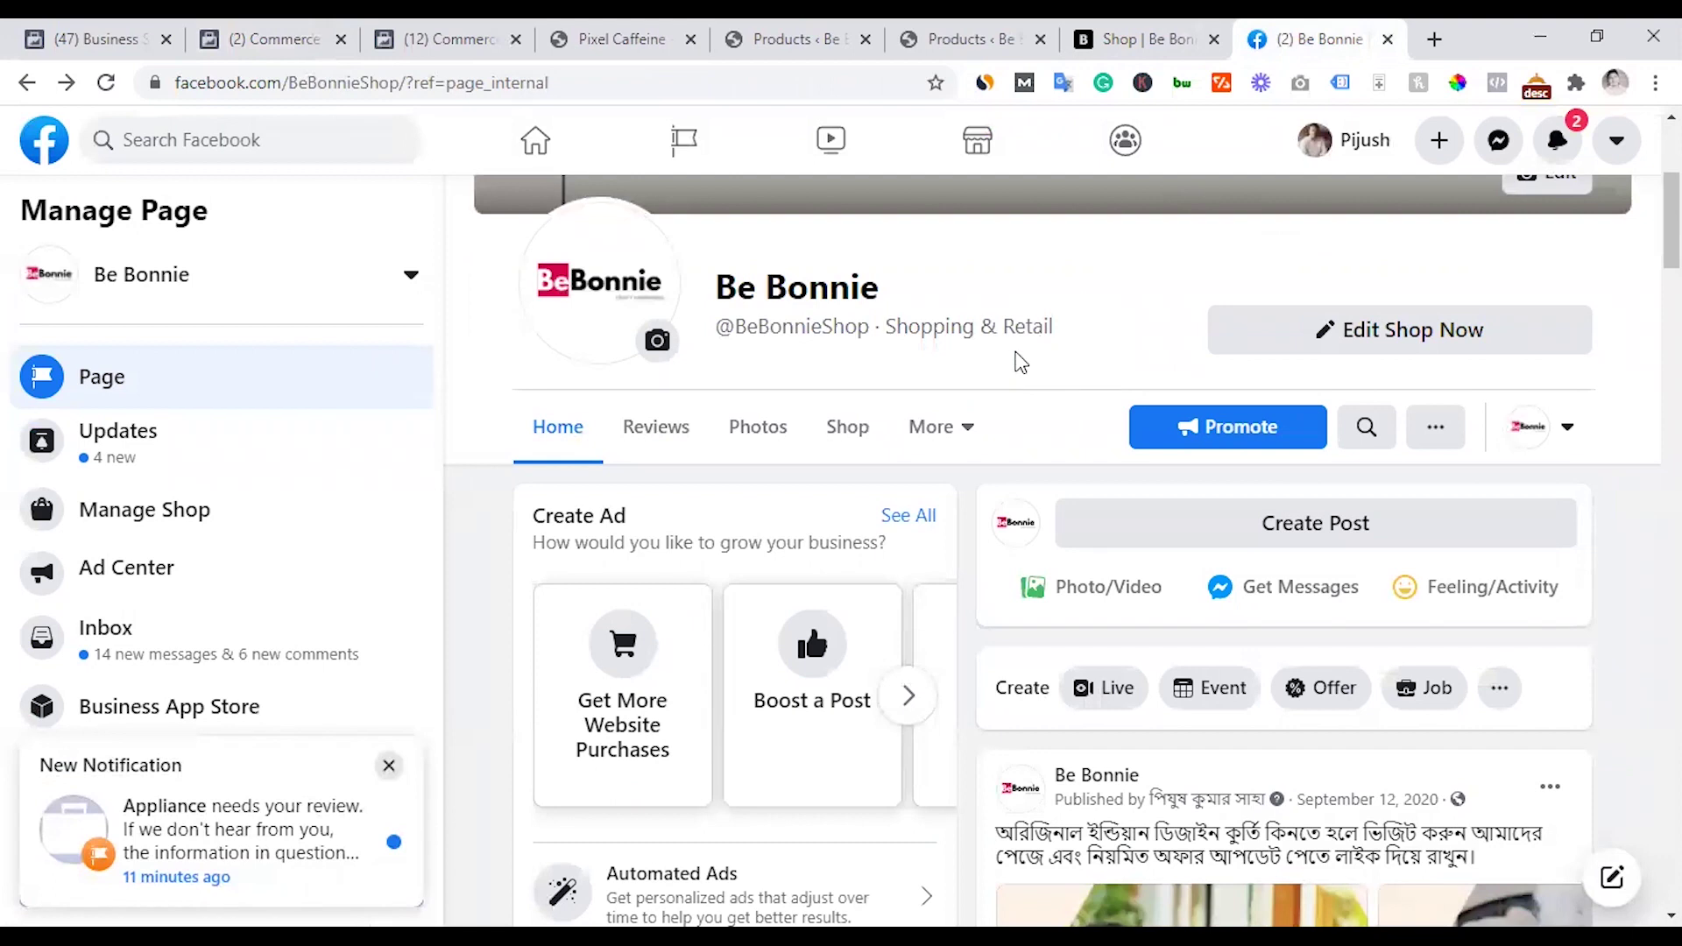
click(846, 426)
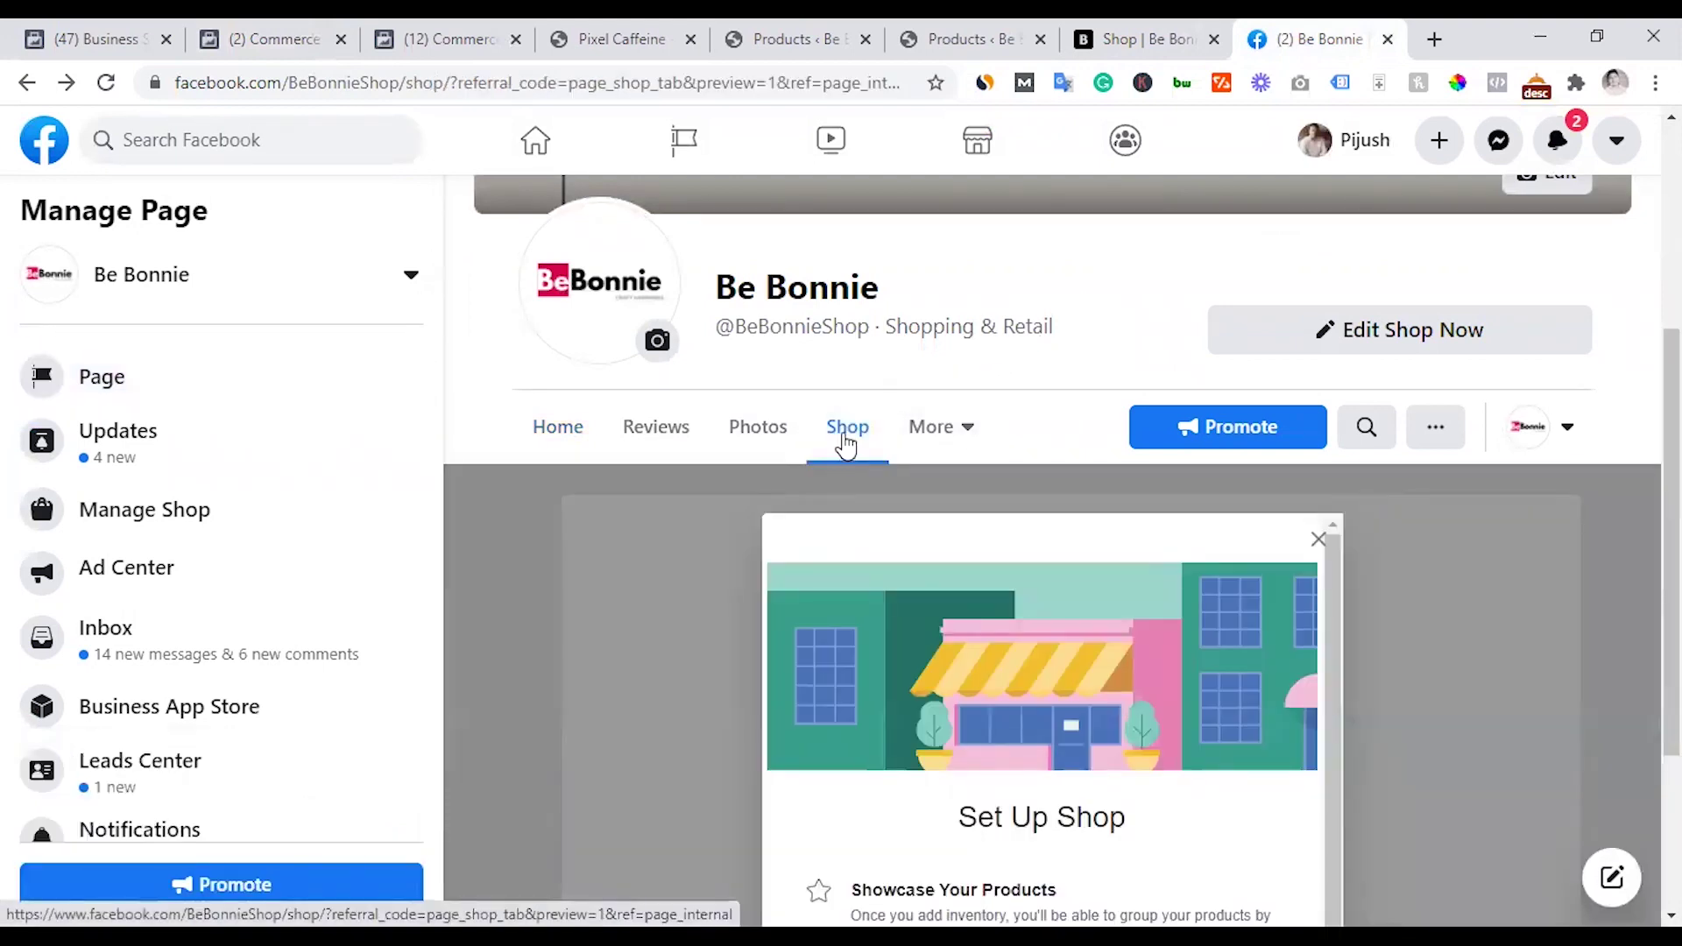
scroll(749, 654, down, 5)
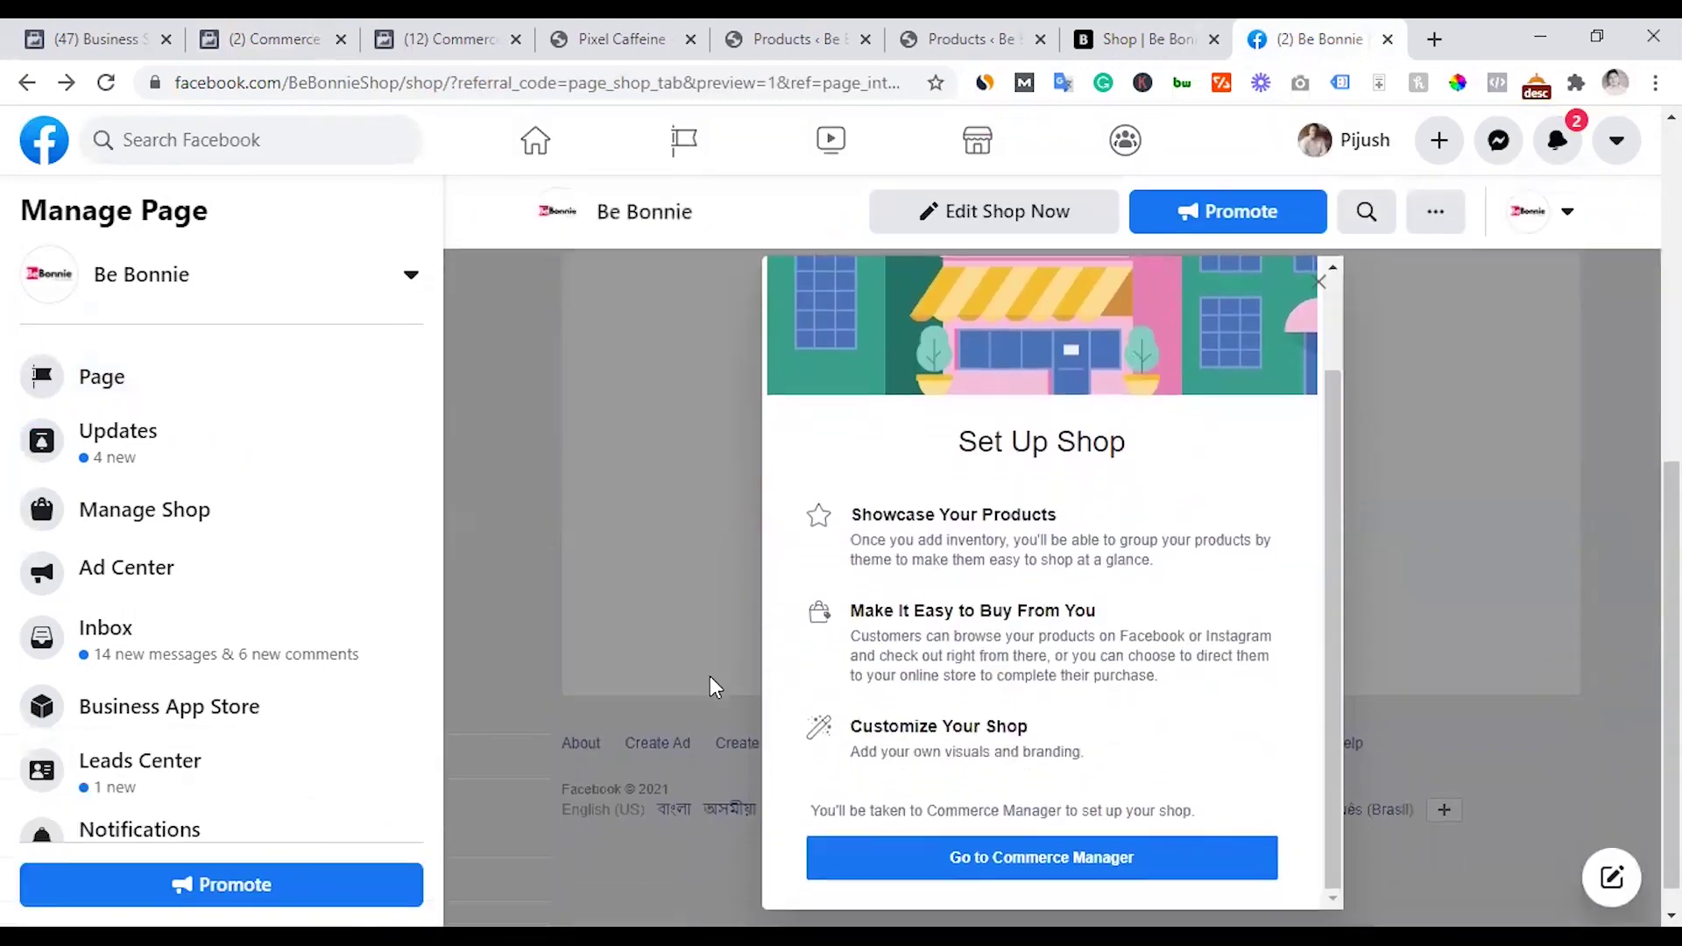
scroll(963, 701, up, 3)
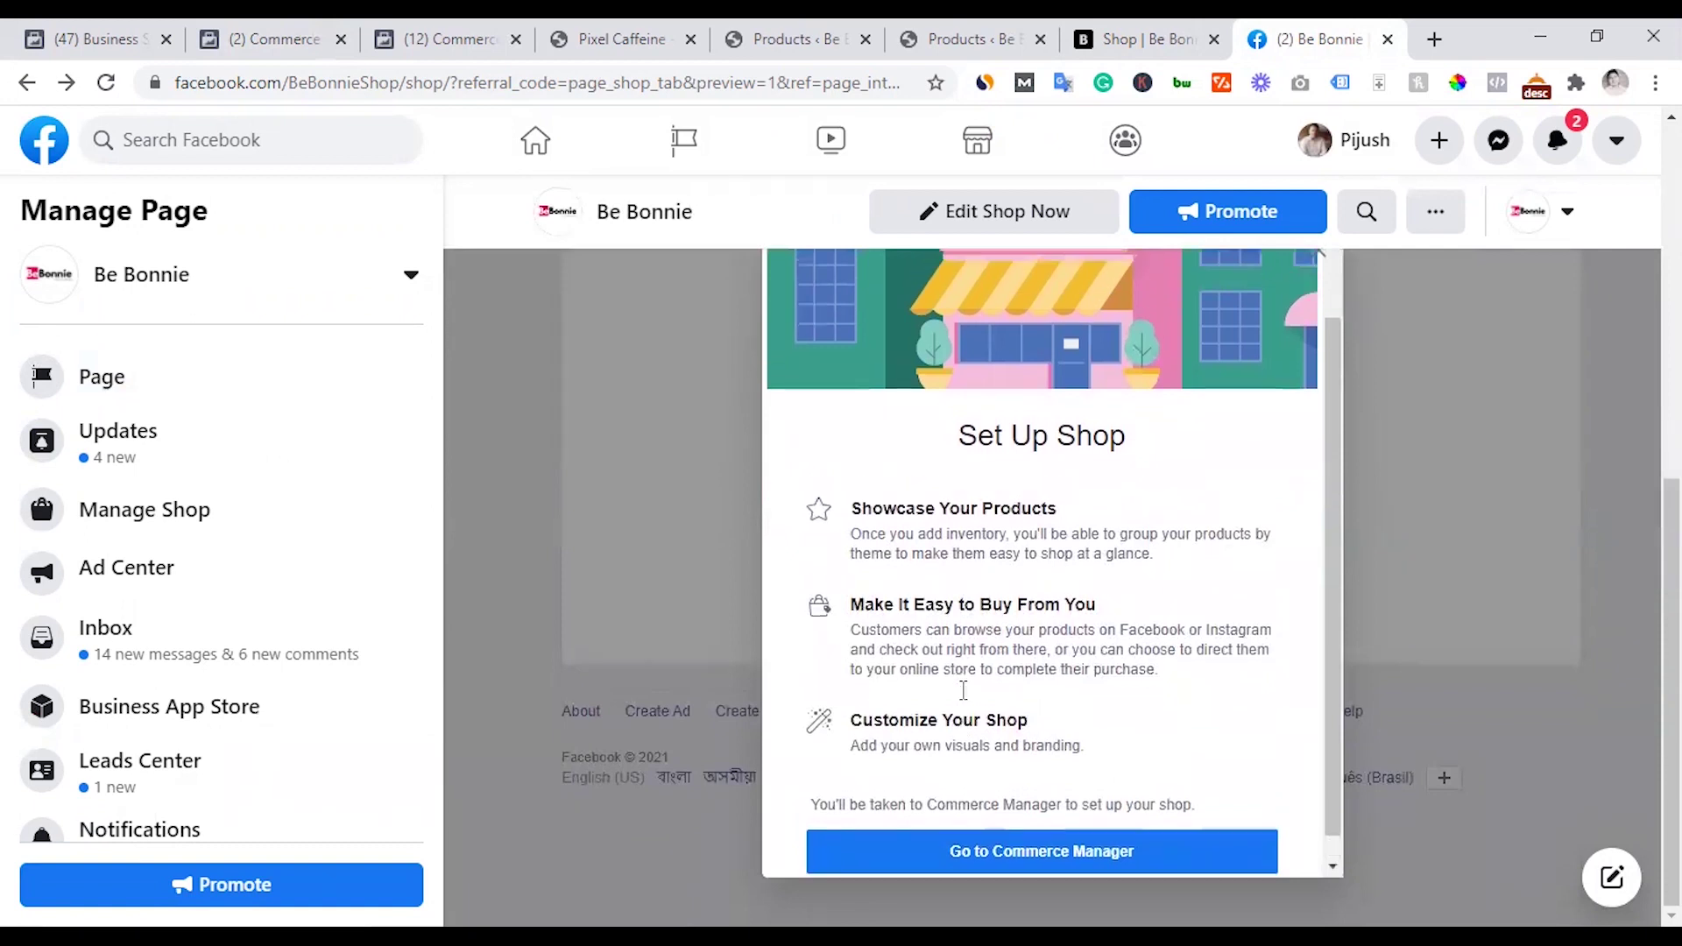
scroll(607, 666, up, 5)
scroll(608, 666, down, 5)
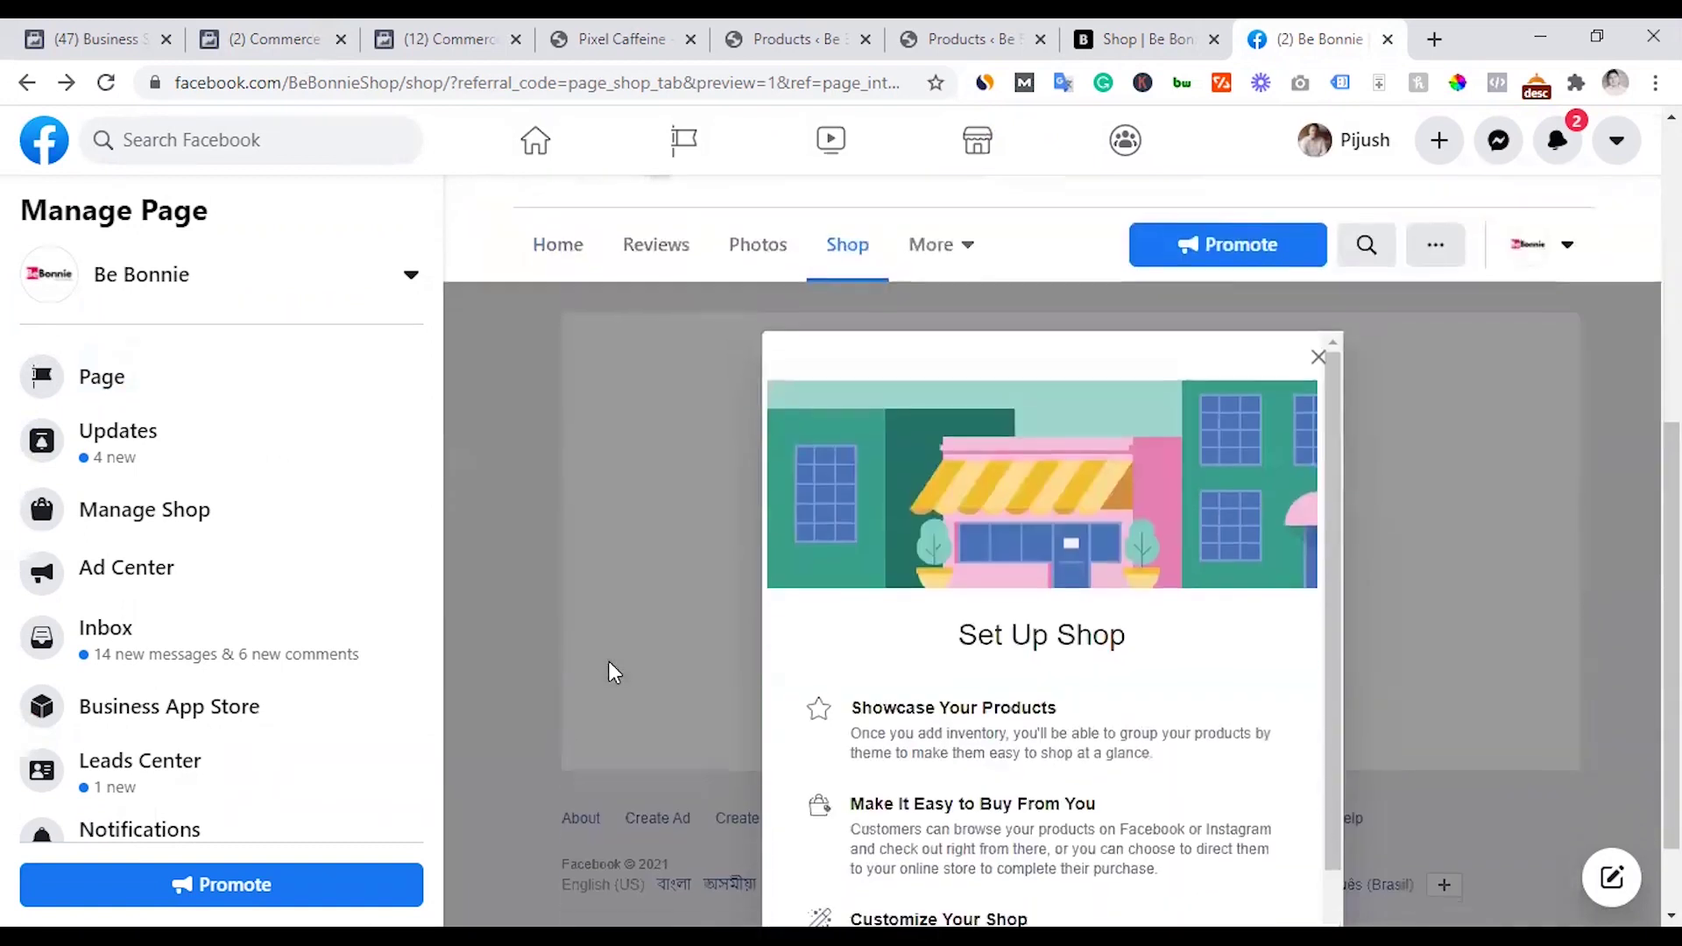
scroll(1093, 787, down, 3)
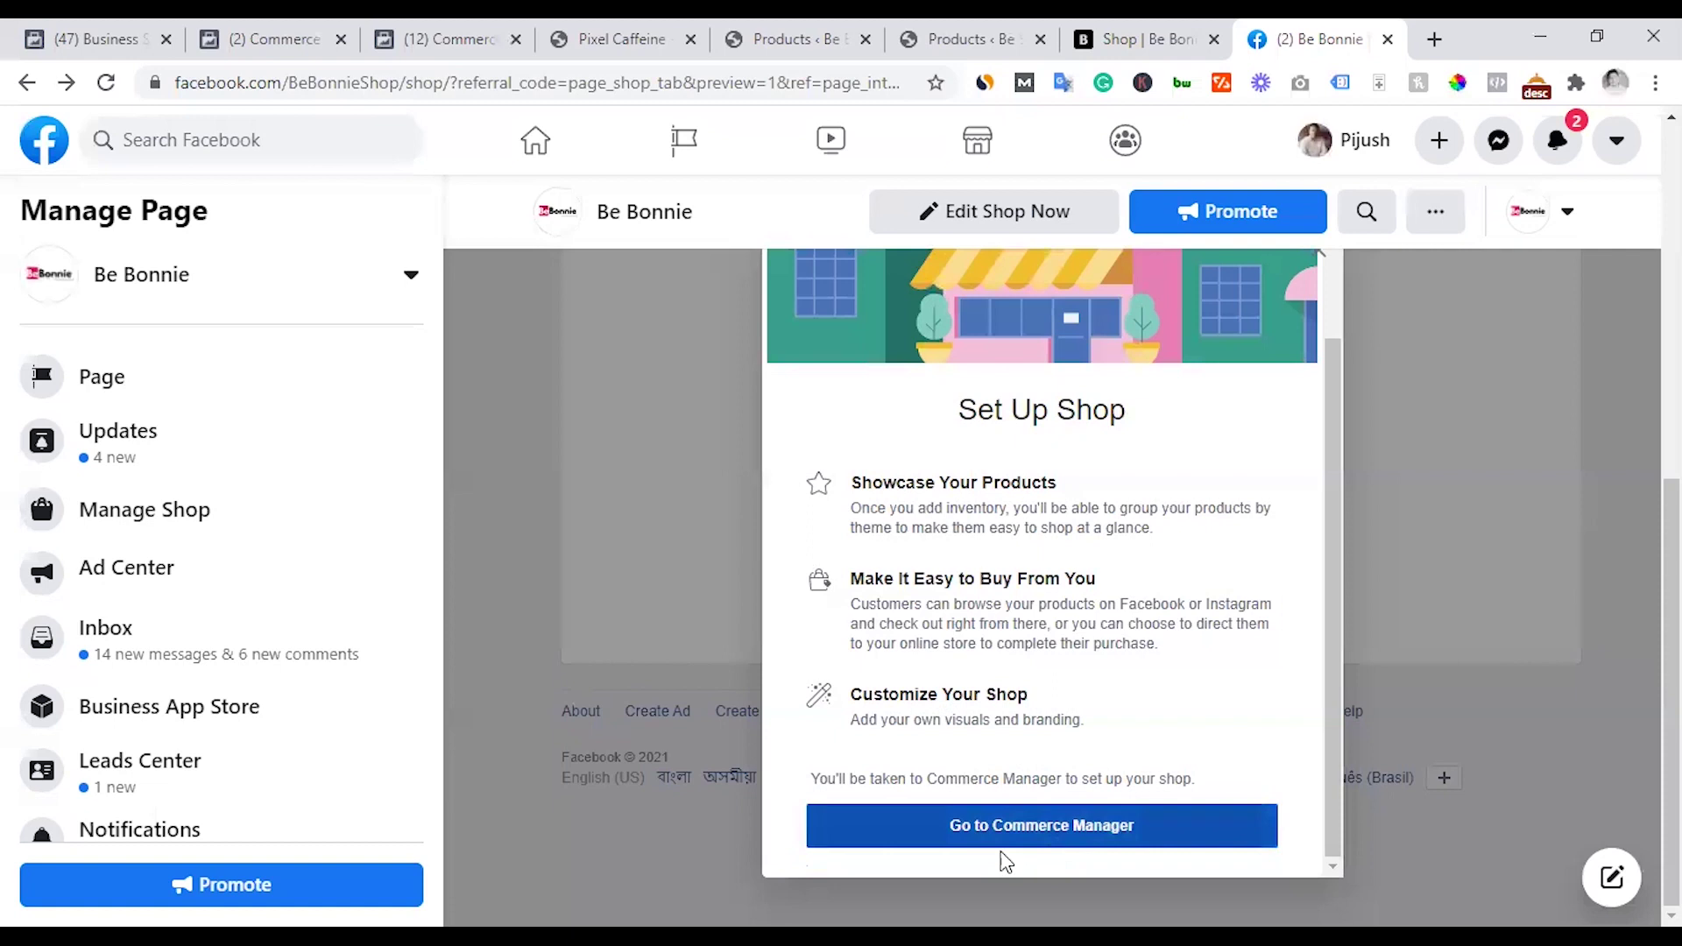
click(1038, 839)
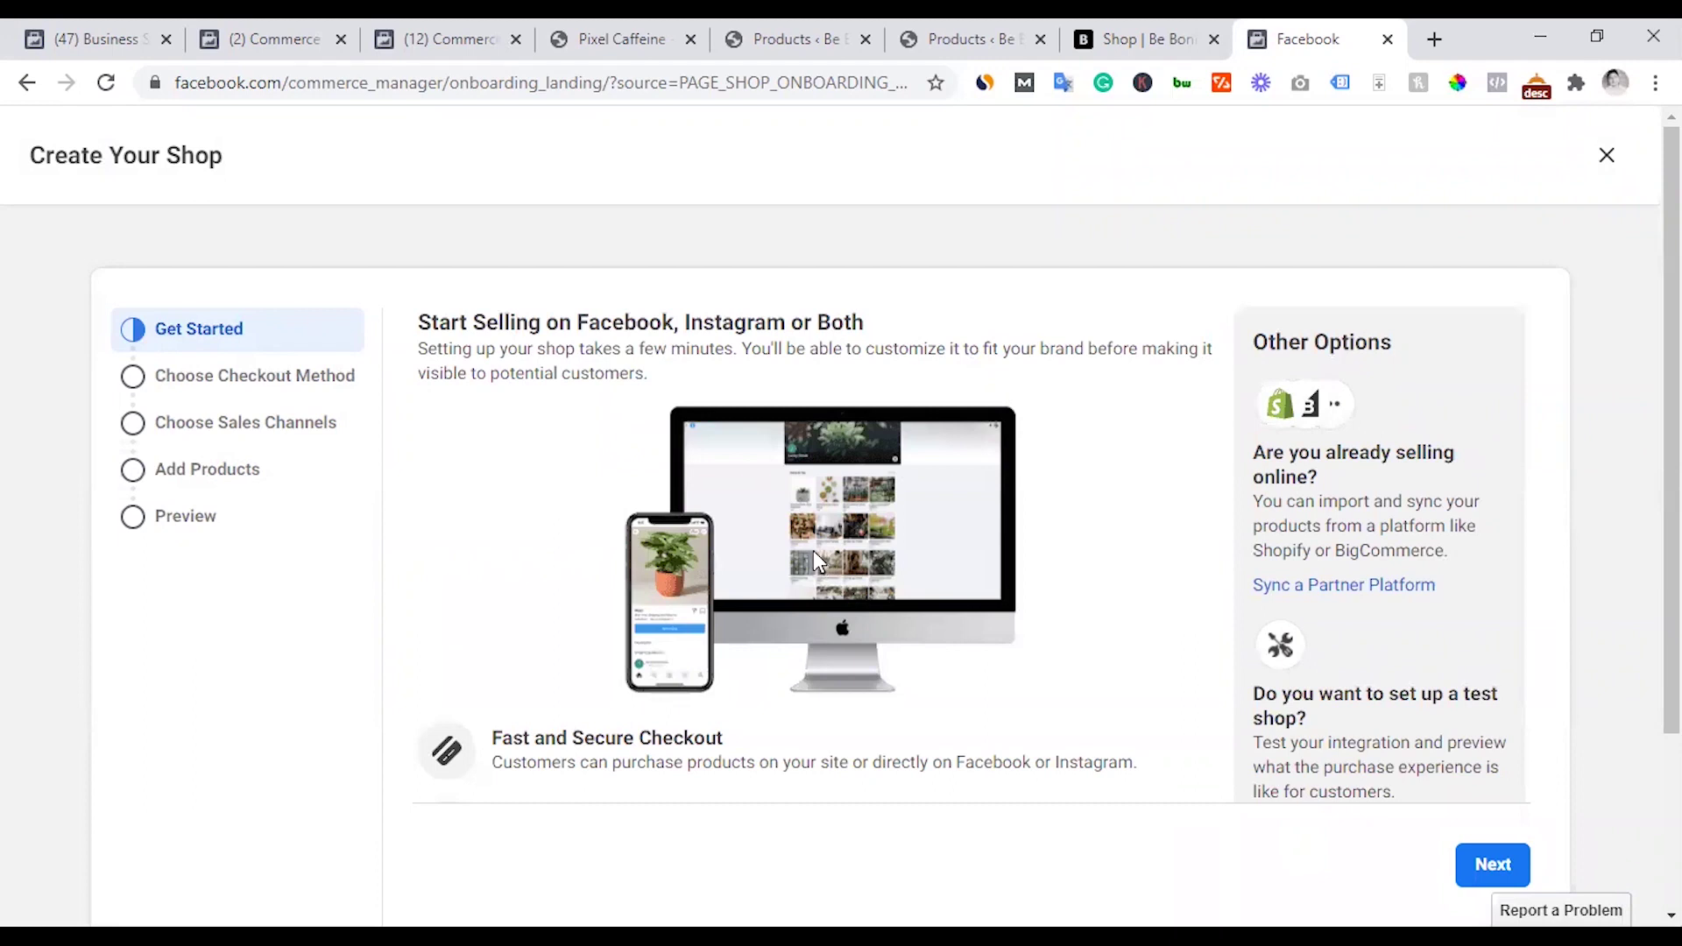
- Check the Shops section of the BE BONNIE - Dynamic Feed catalog, and return to the Create Your Shop setup
scroll(813, 550, down, 3)
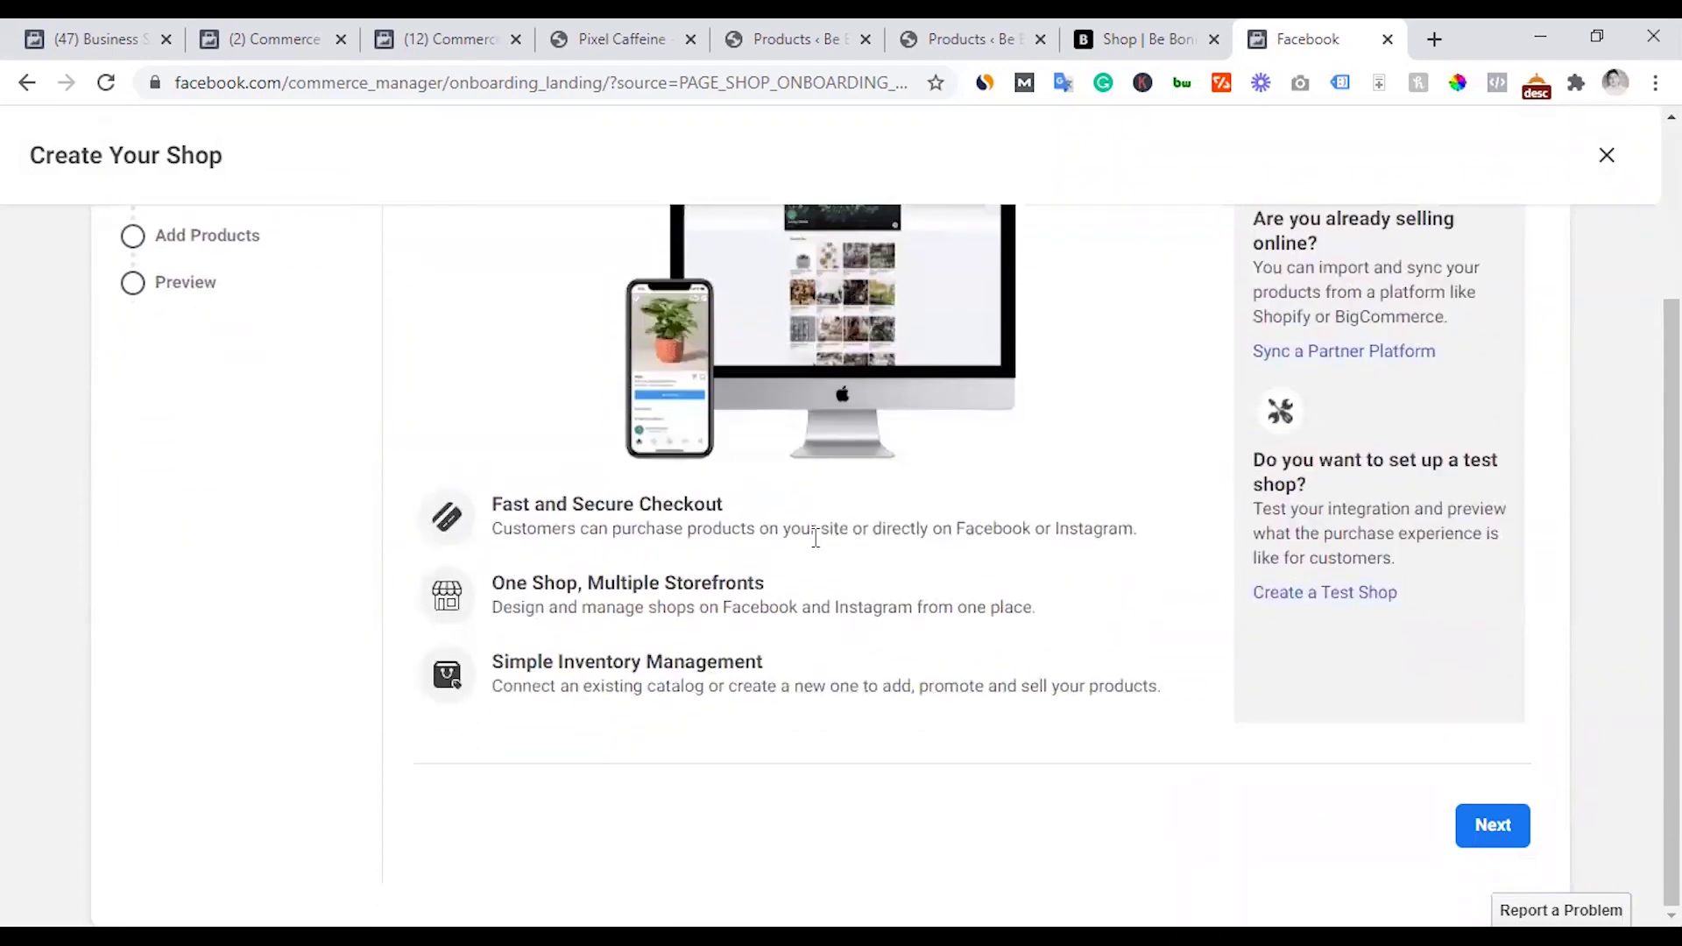
scroll(814, 538, up, 3)
click(307, 37)
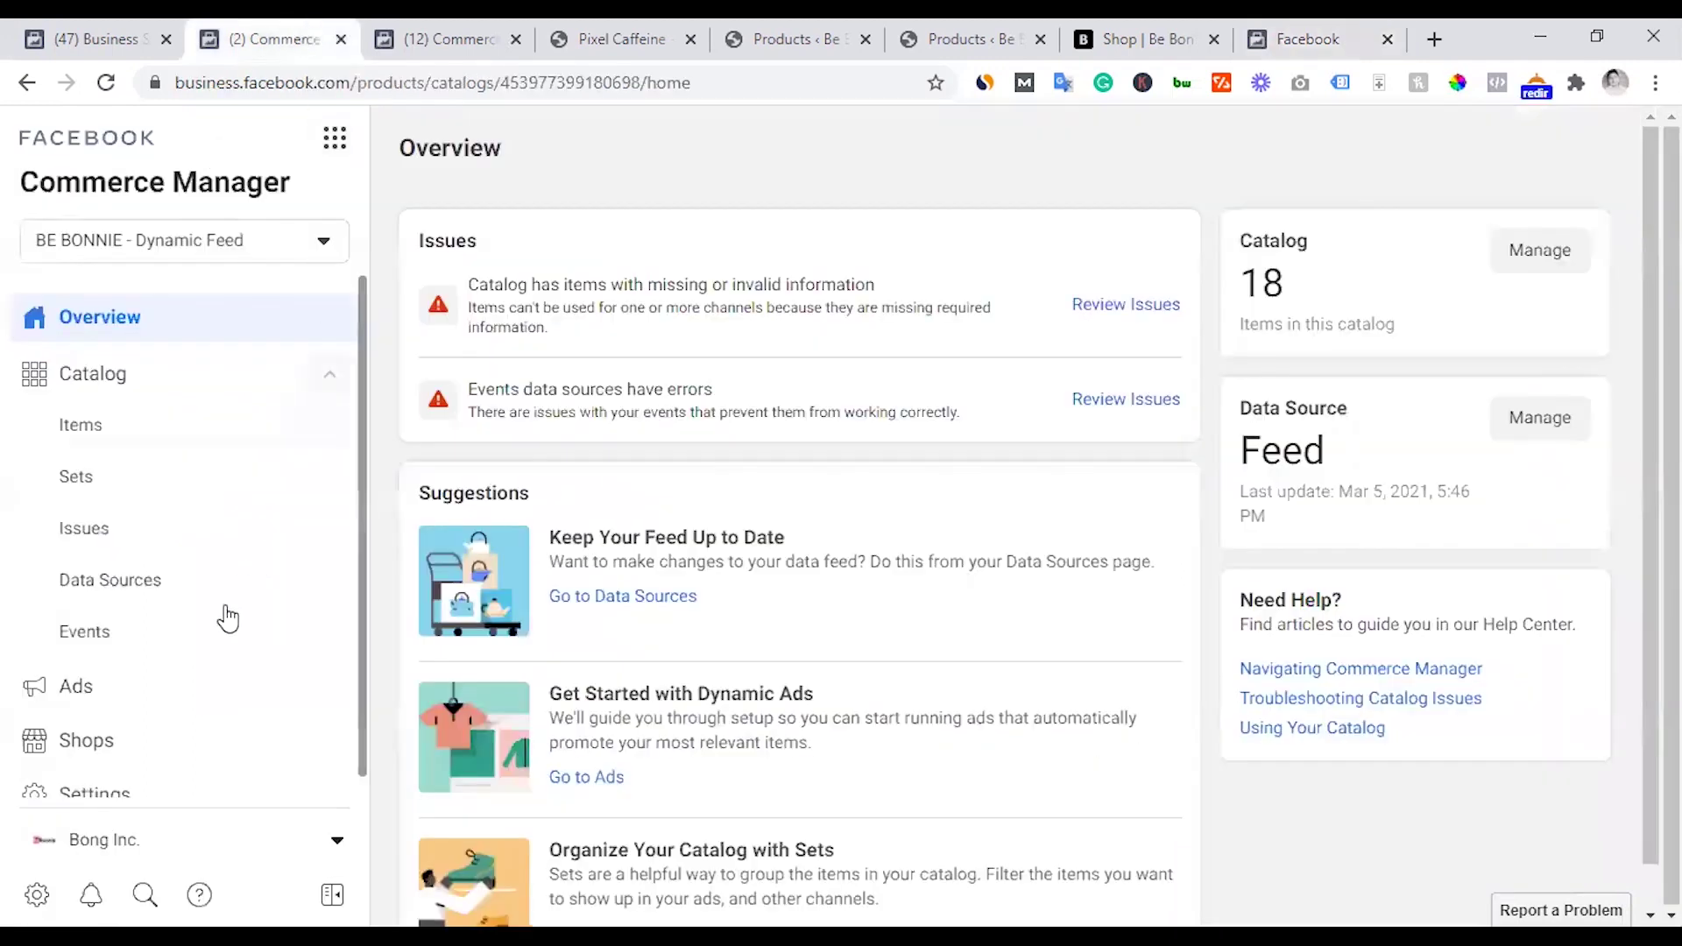
click(145, 750)
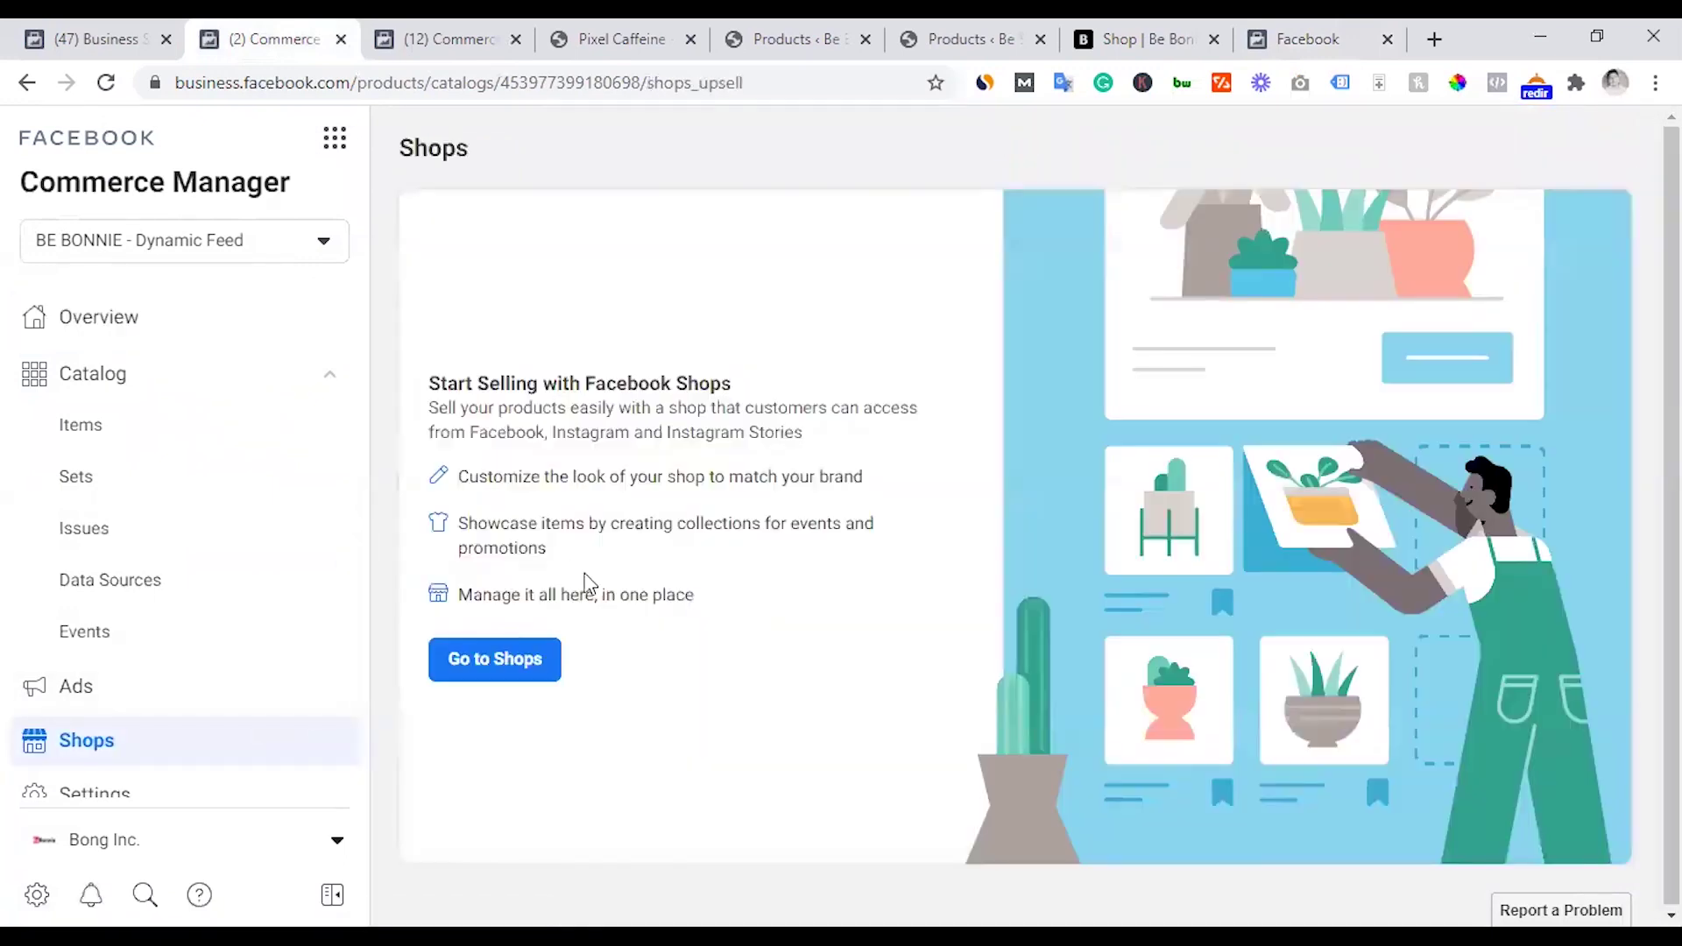
click(1294, 33)
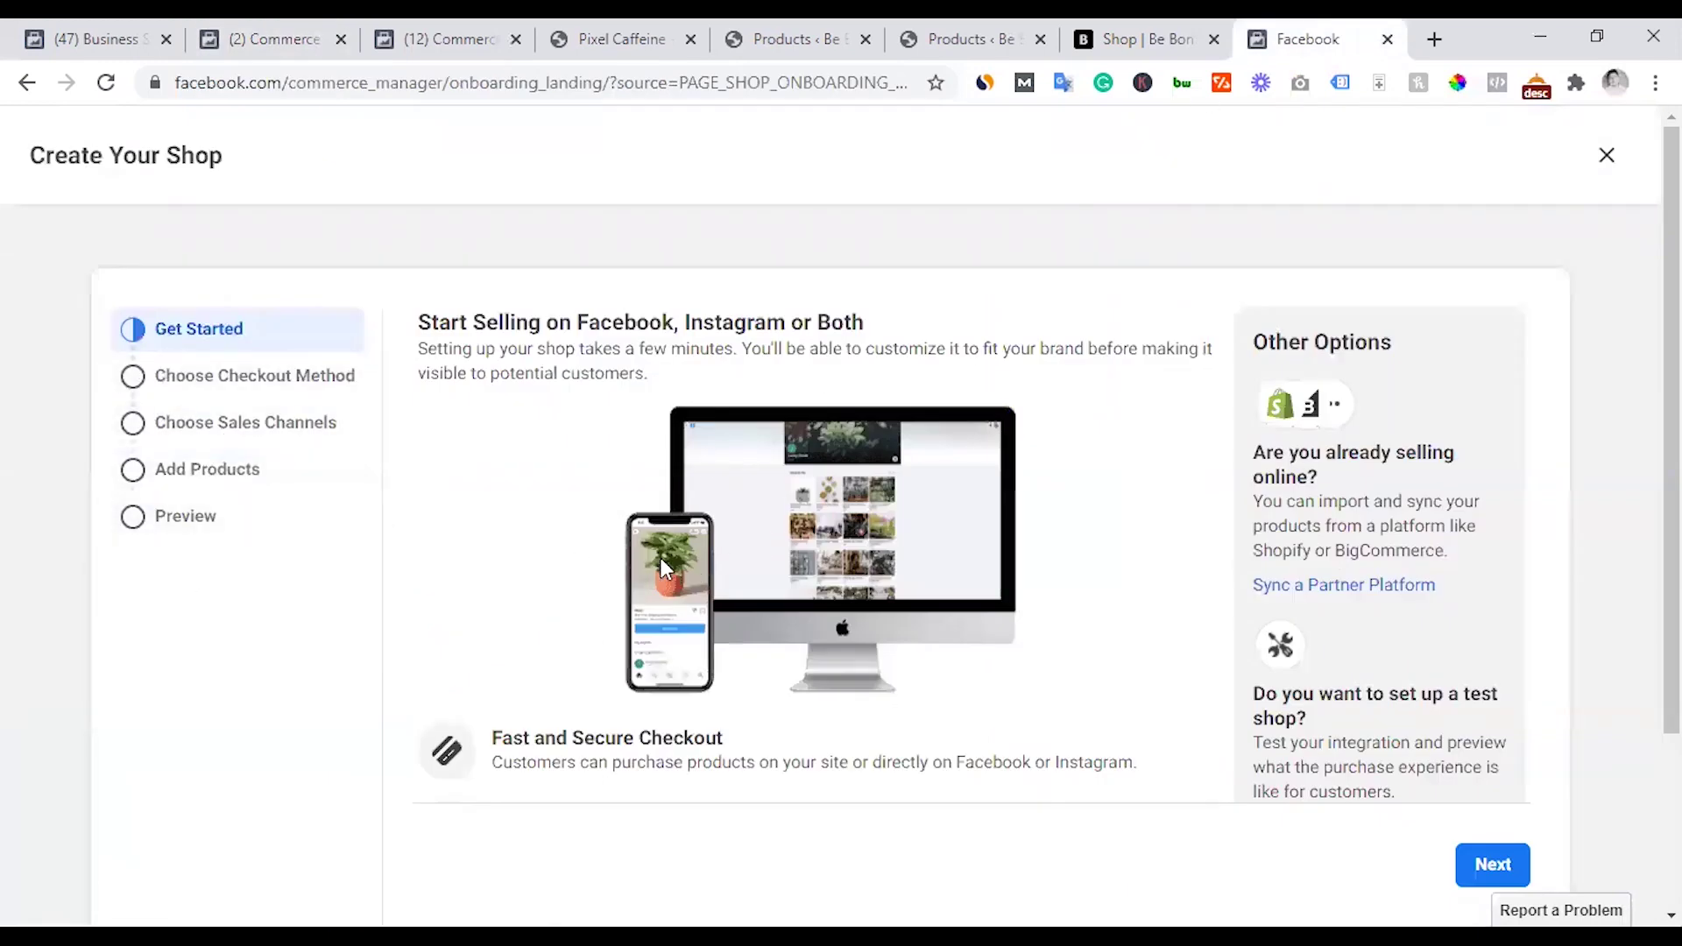
- Begin the shop setup, review the checkout methods and continue with Checkout on Another Website
scroll(659, 540, down, 3)
scroll(649, 548, up, 3)
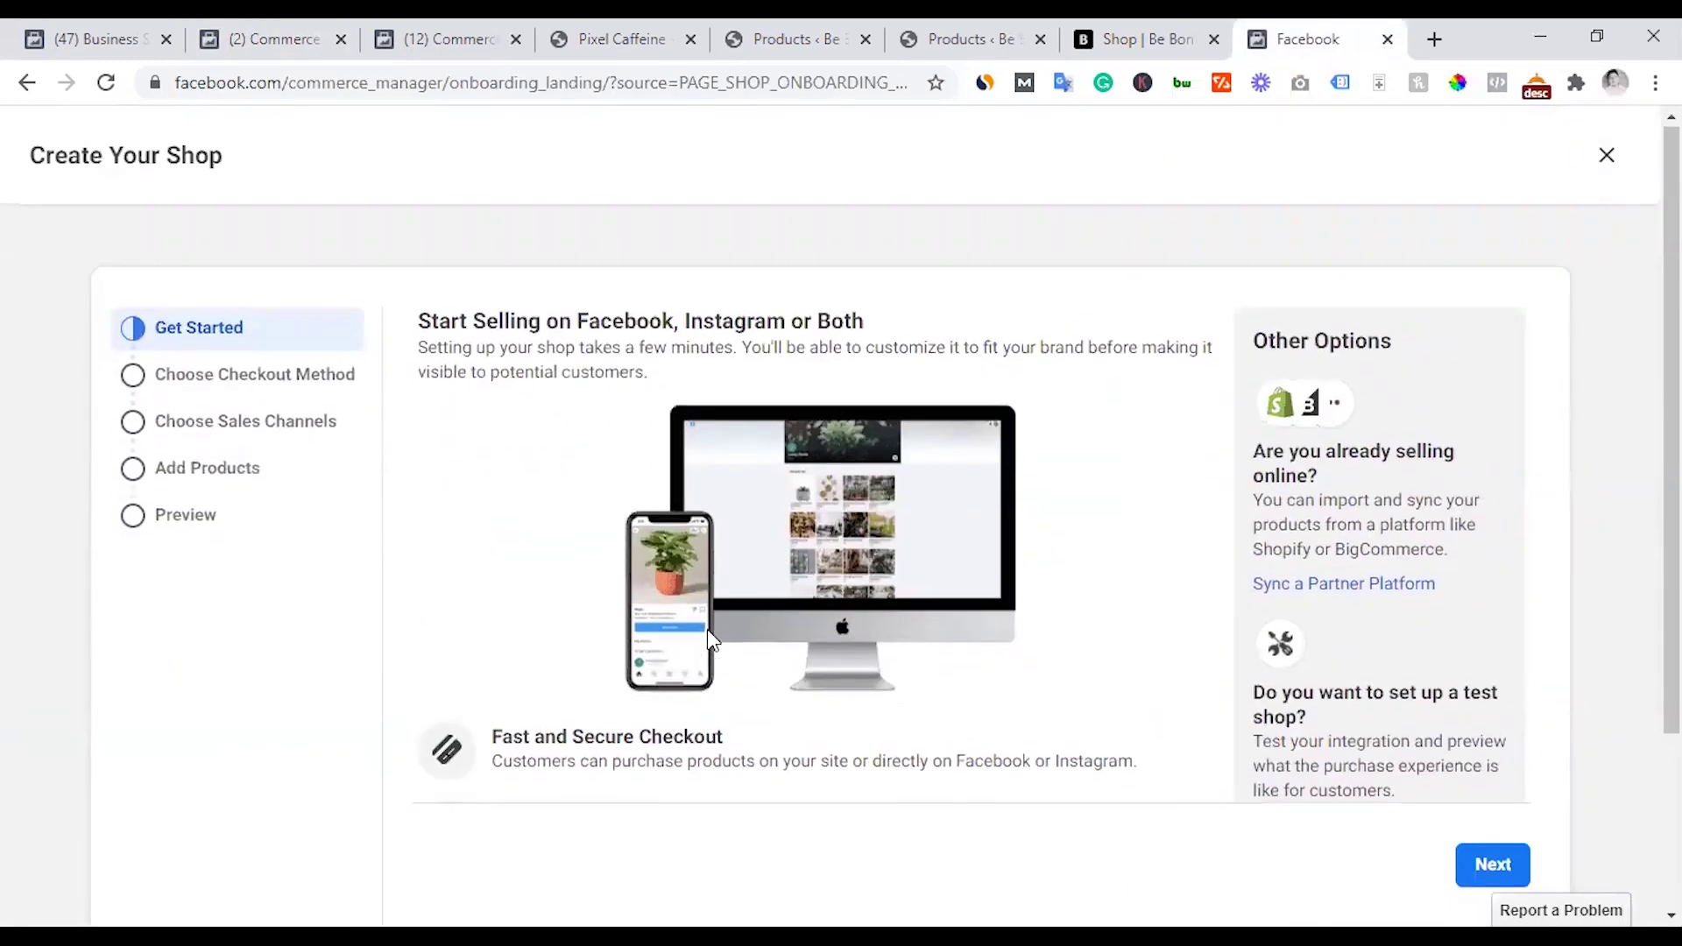
scroll(706, 628, down, 3)
click(1491, 826)
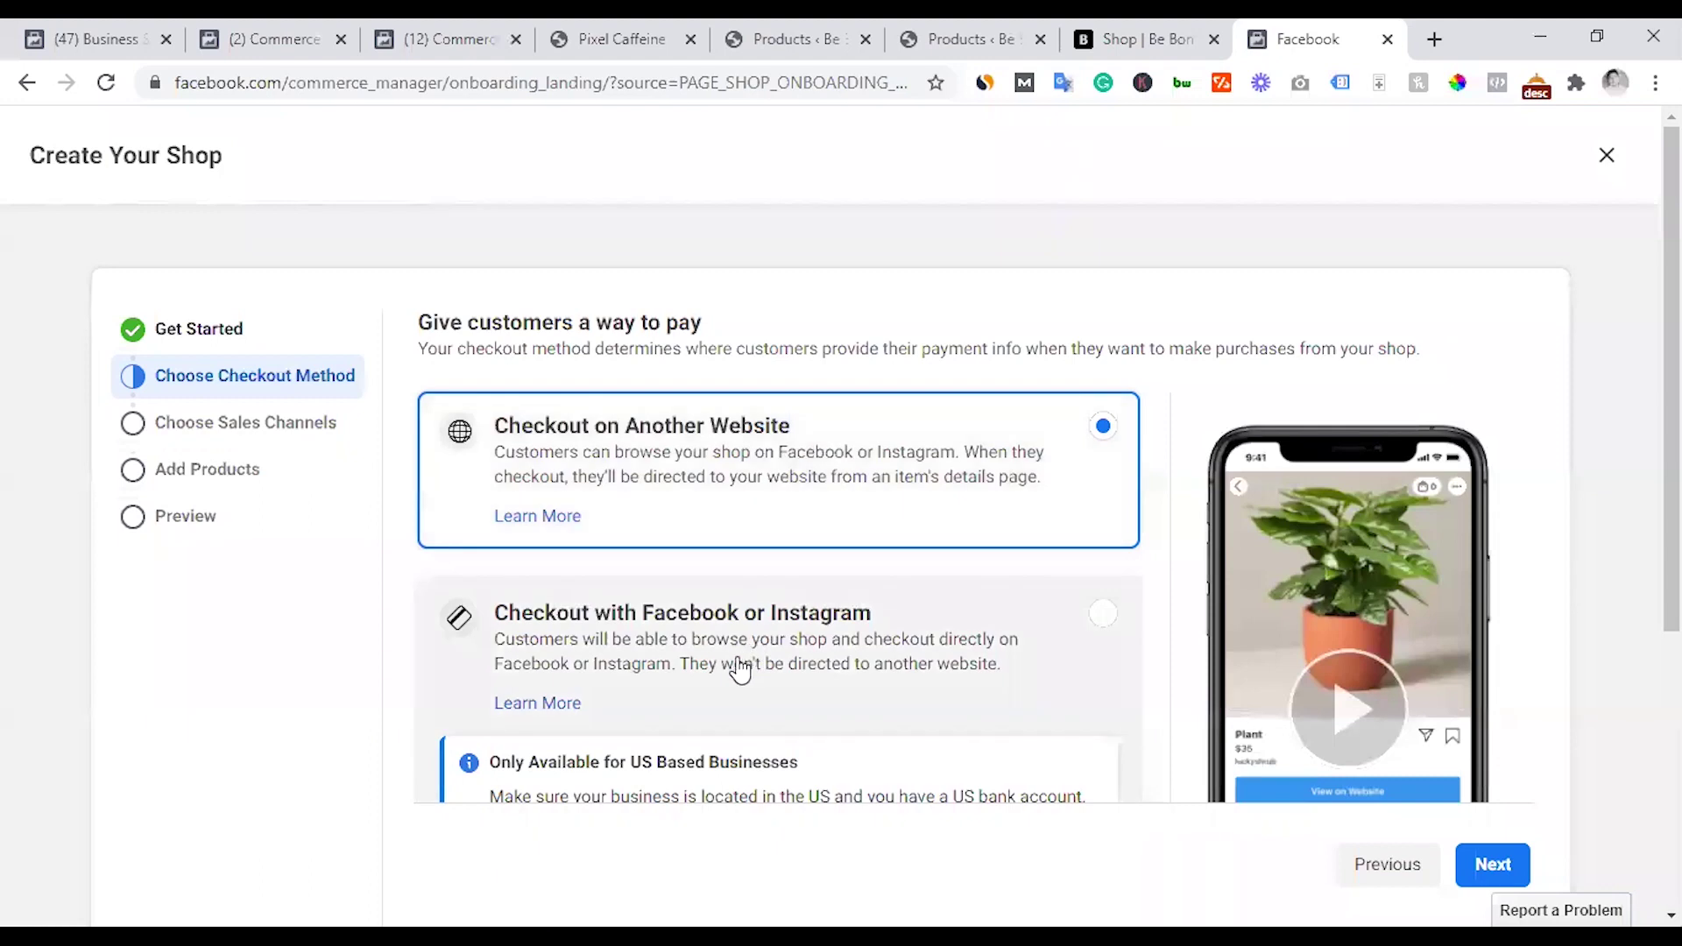
scroll(738, 667, down, 5)
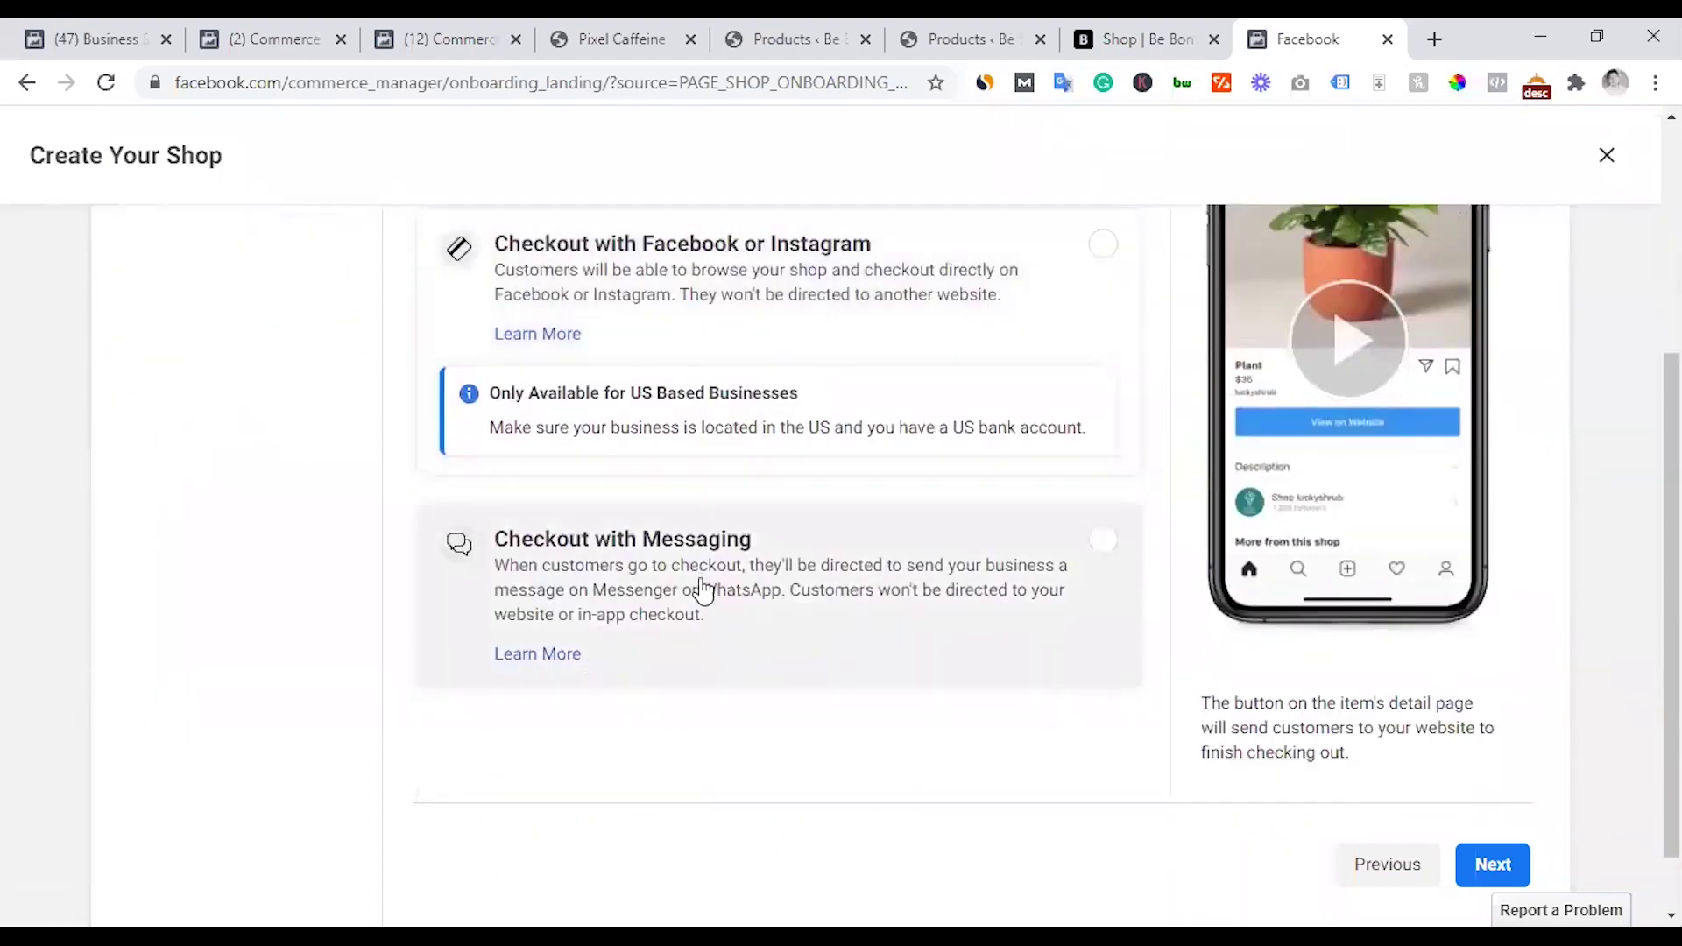
scroll(700, 589, up, 5)
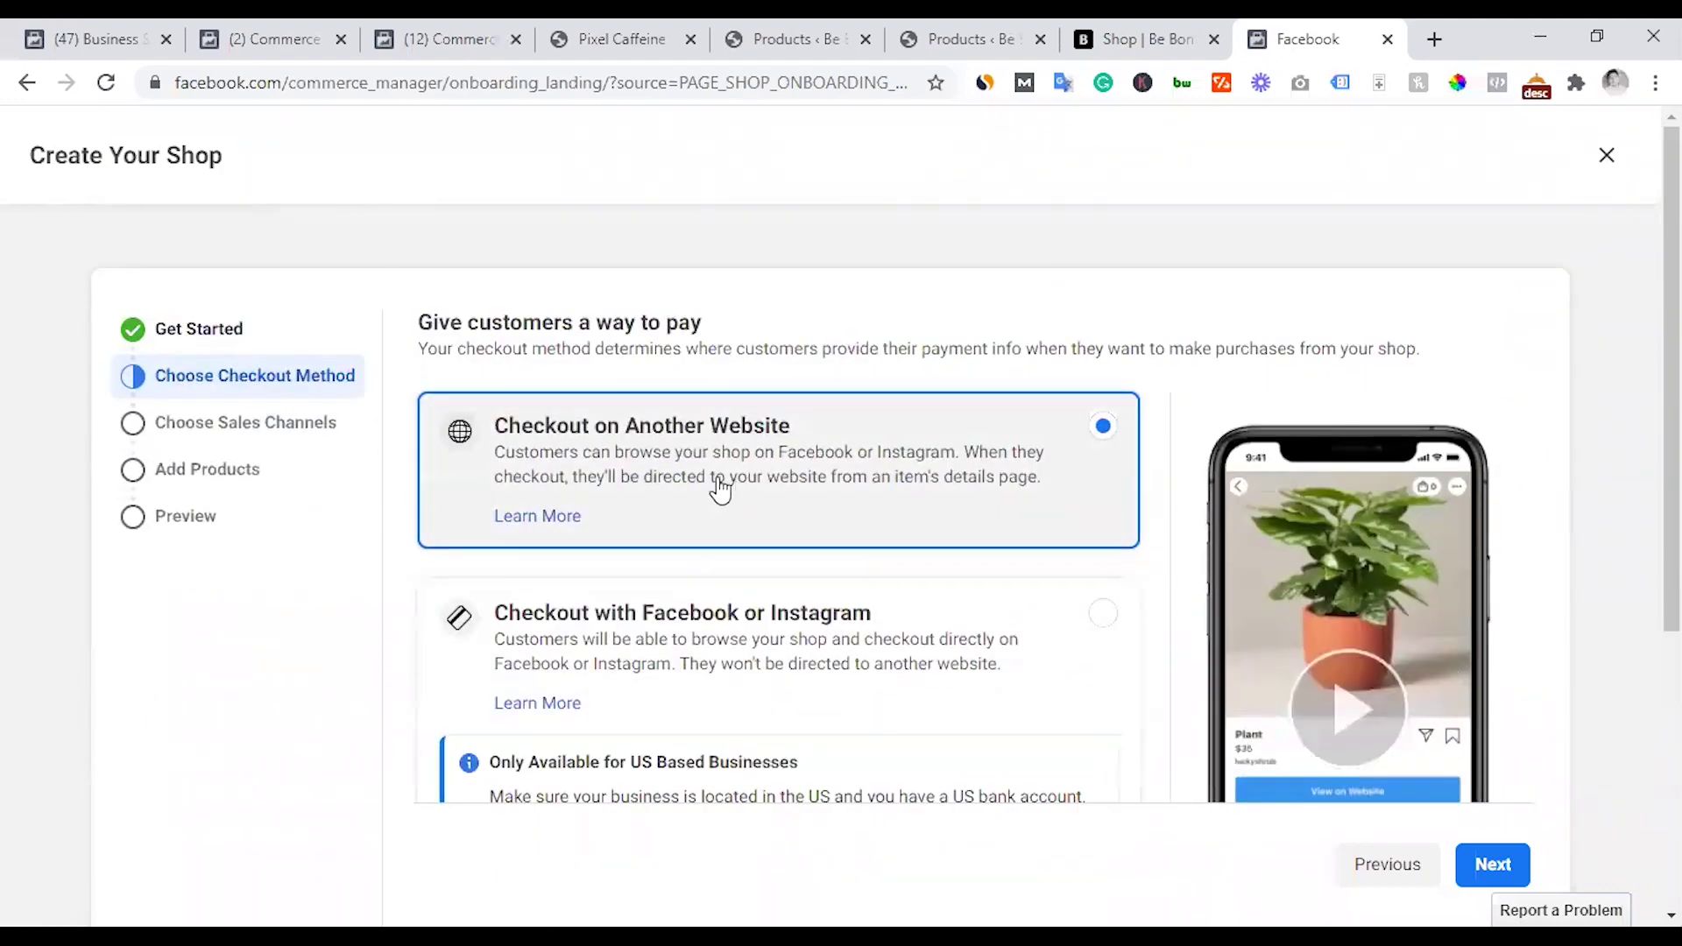
scroll(837, 496, down, 3)
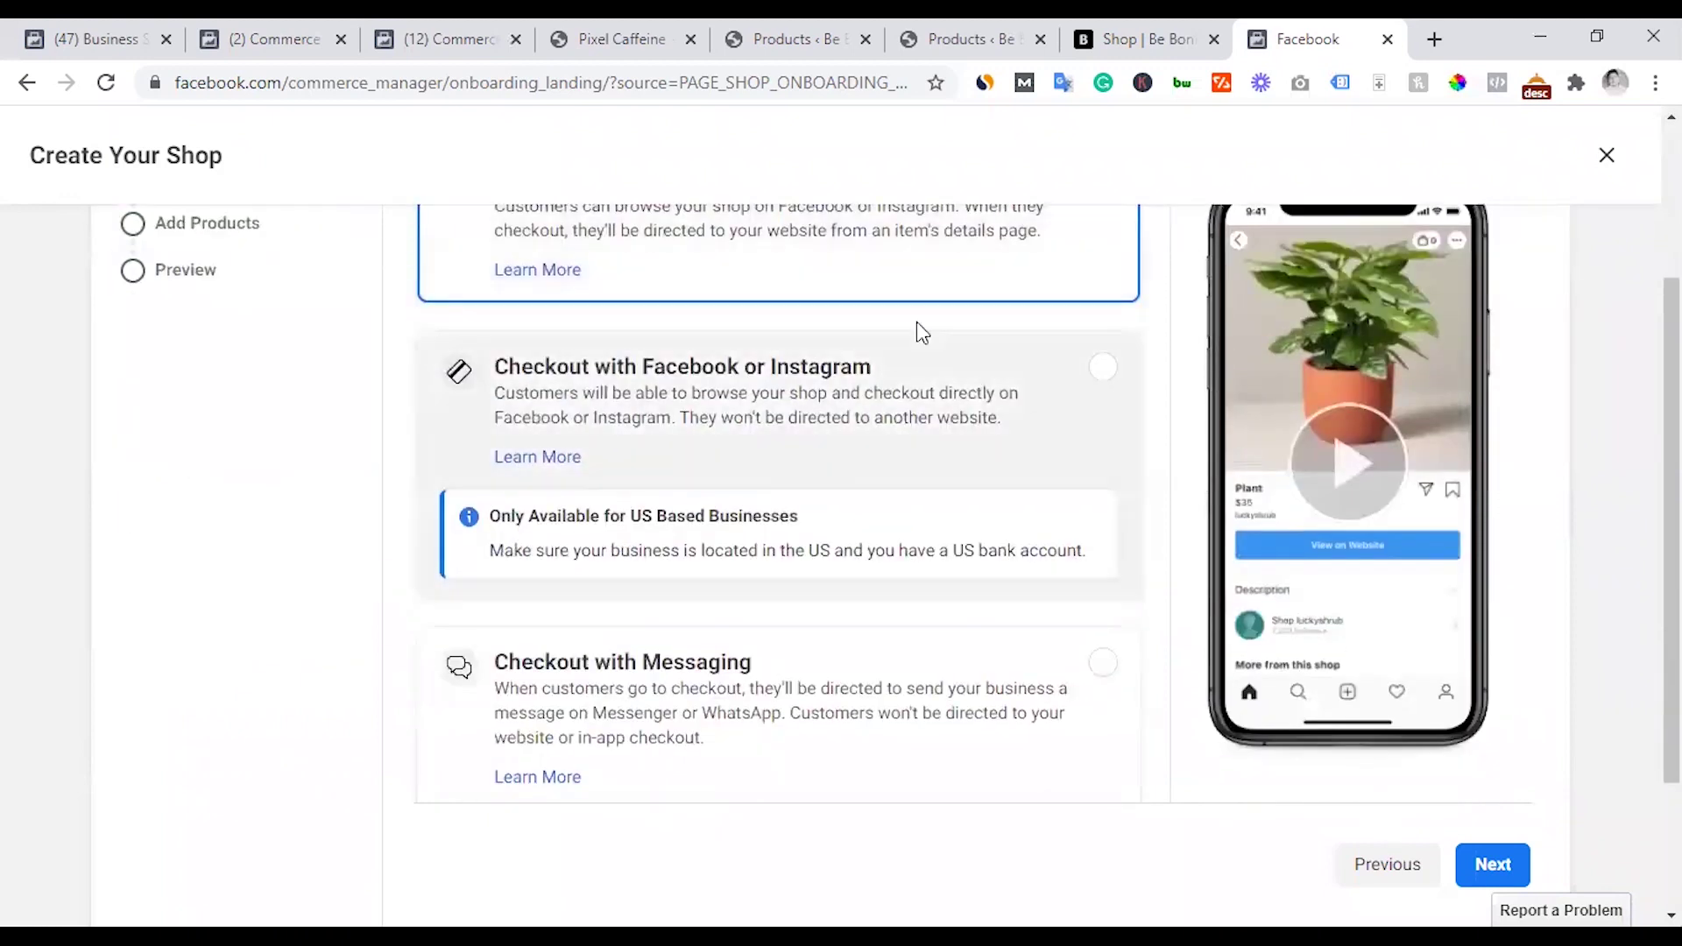
click(1487, 867)
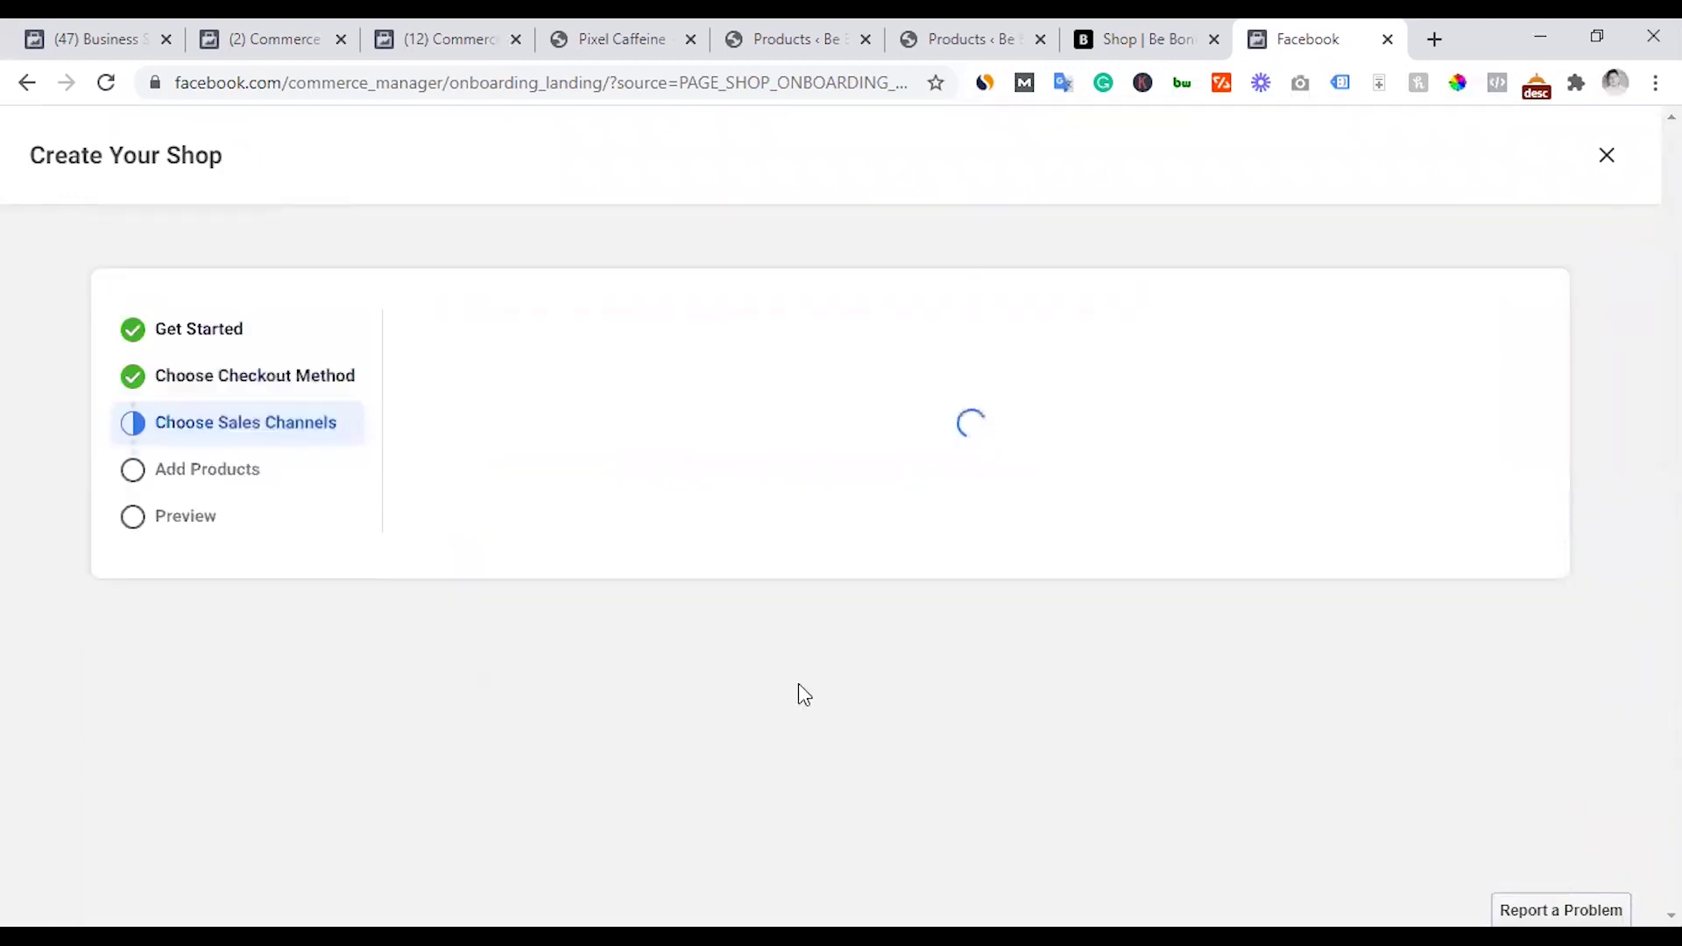
- Continue with Bong Inc.'s Be Bonnie Page as the sales channel, and submit the business email address for confirmation
scroll(788, 613, down, 5)
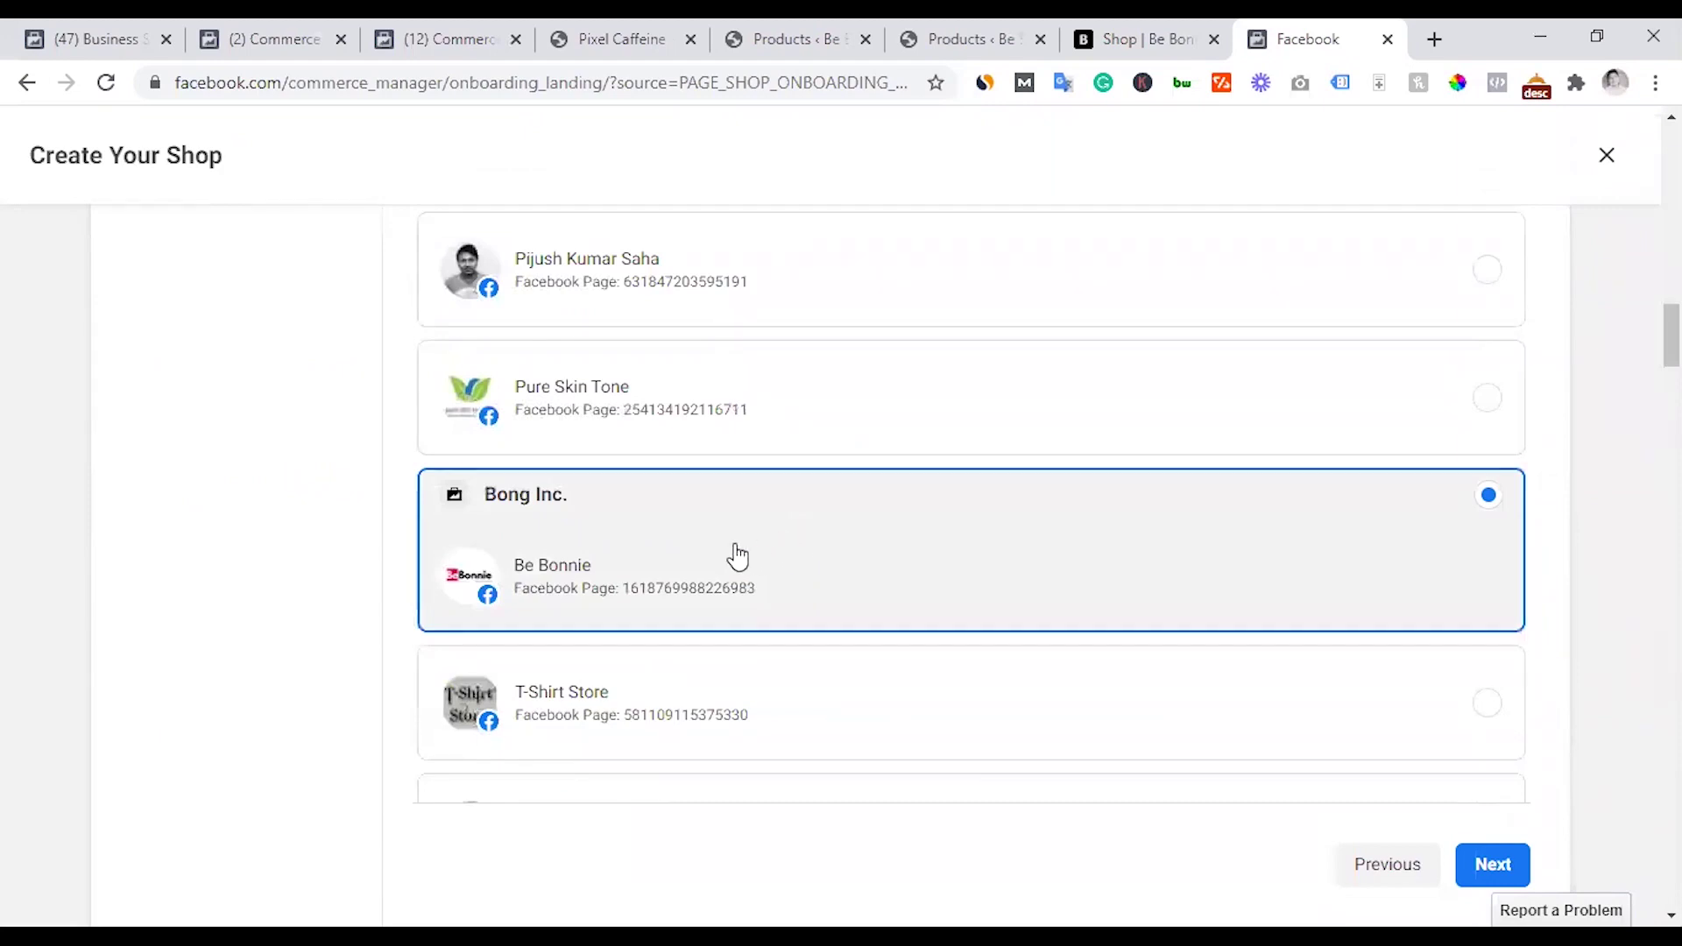
scroll(737, 556, down, 1)
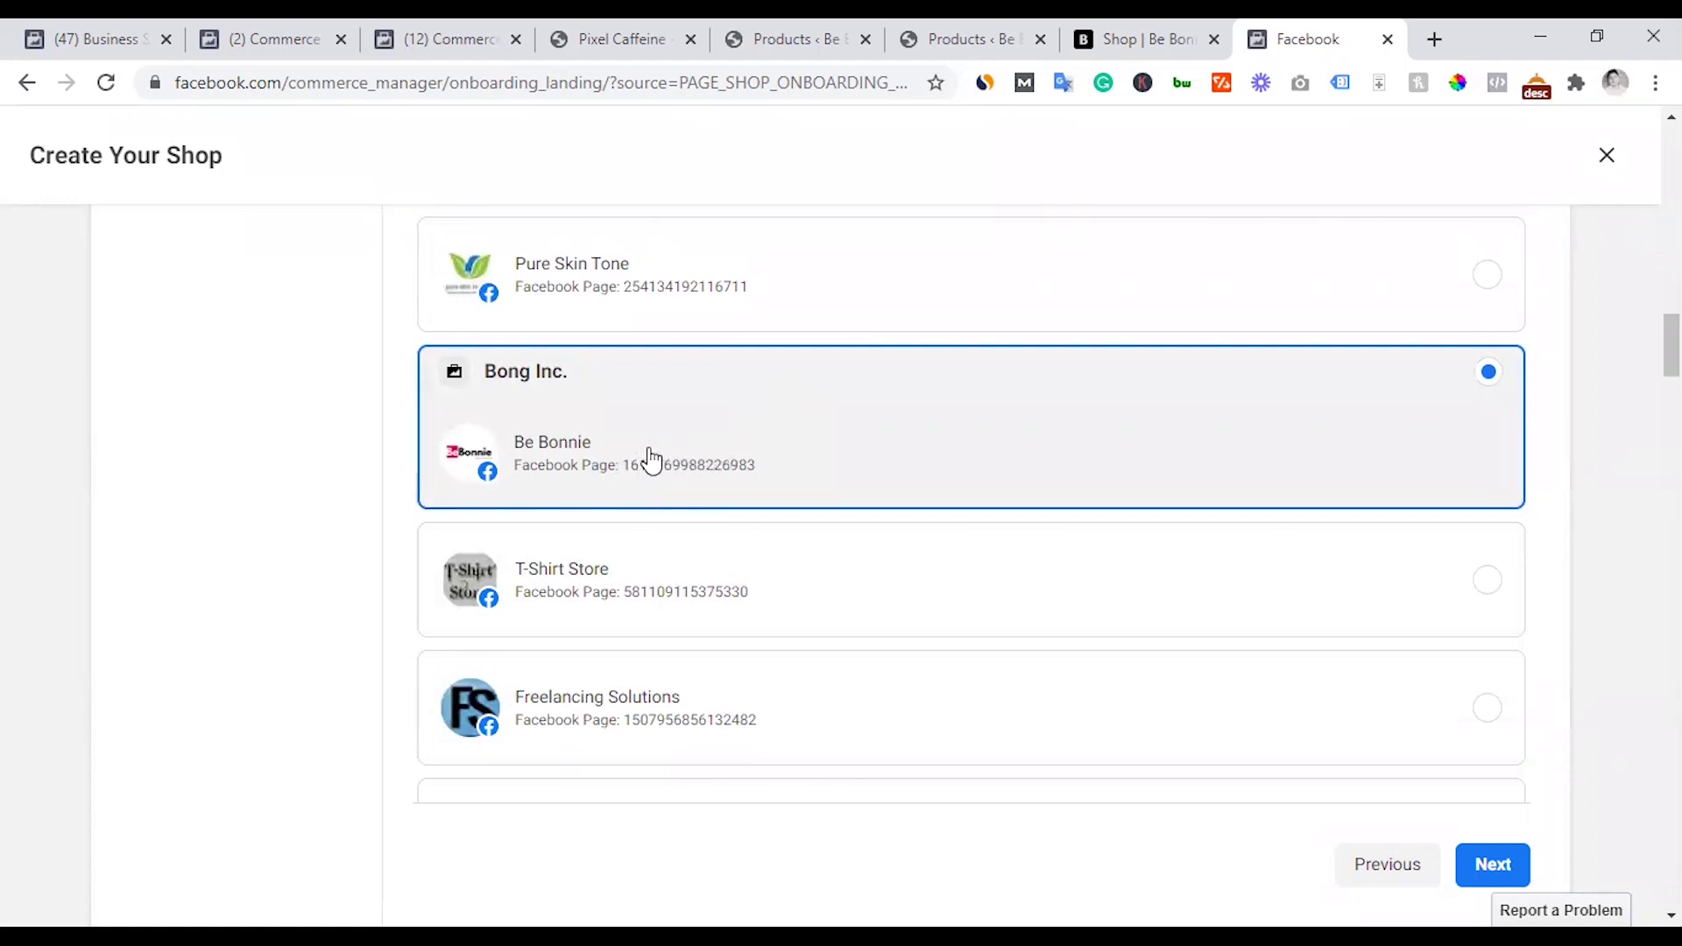
click(1500, 867)
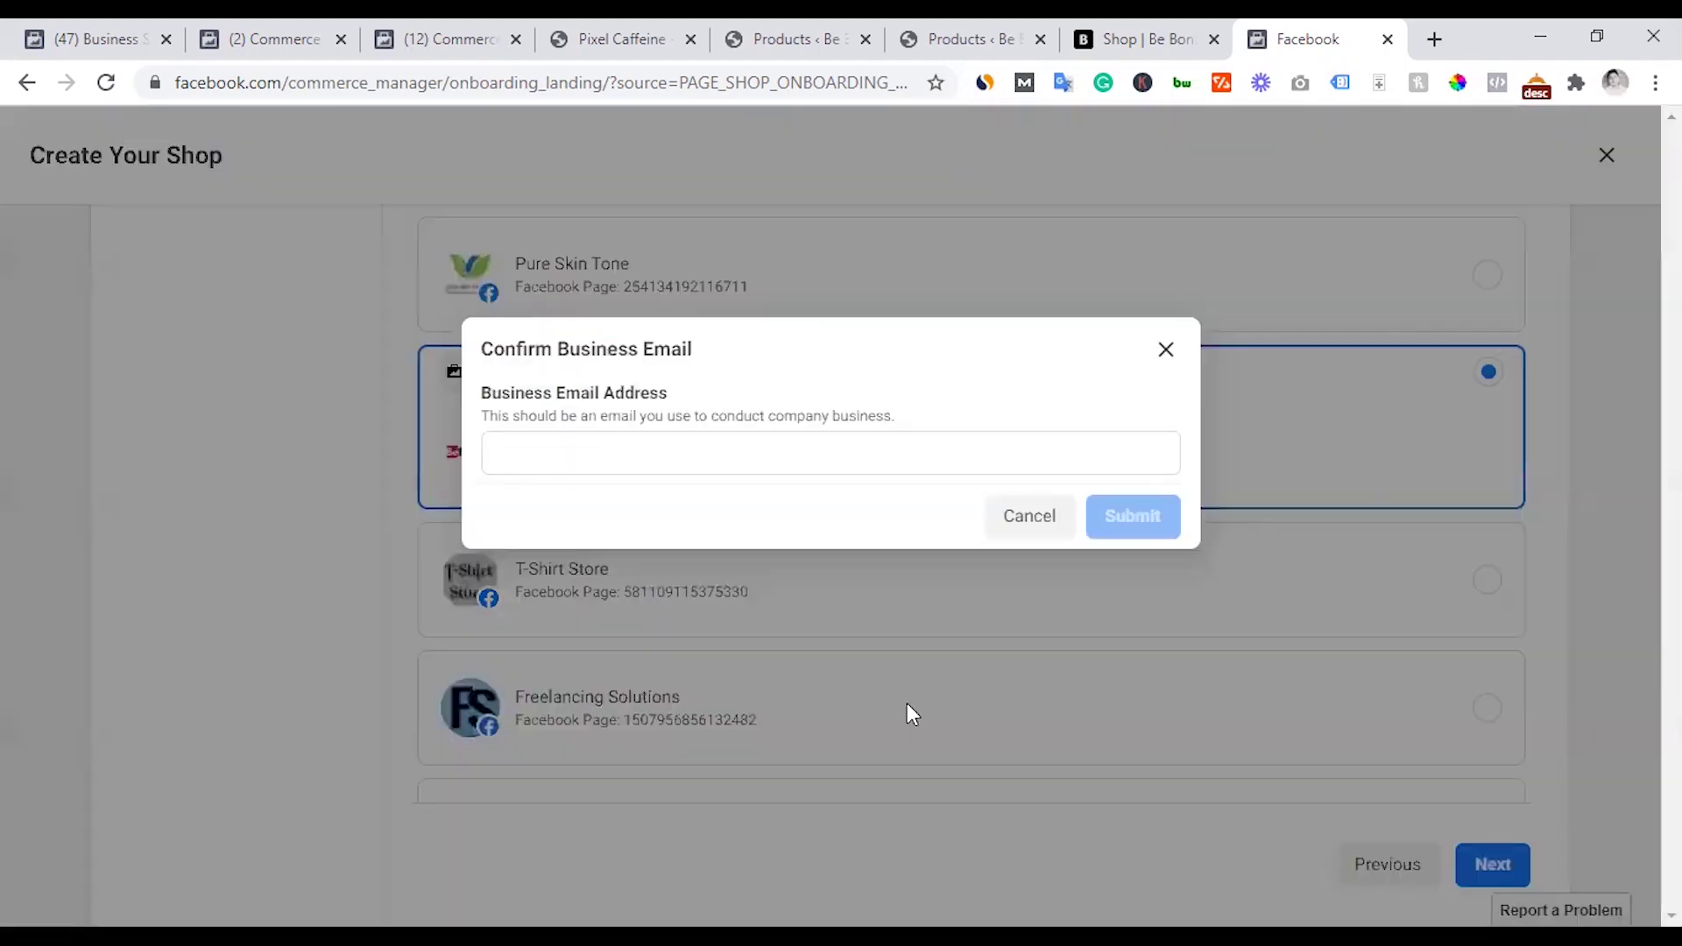
click(643, 448)
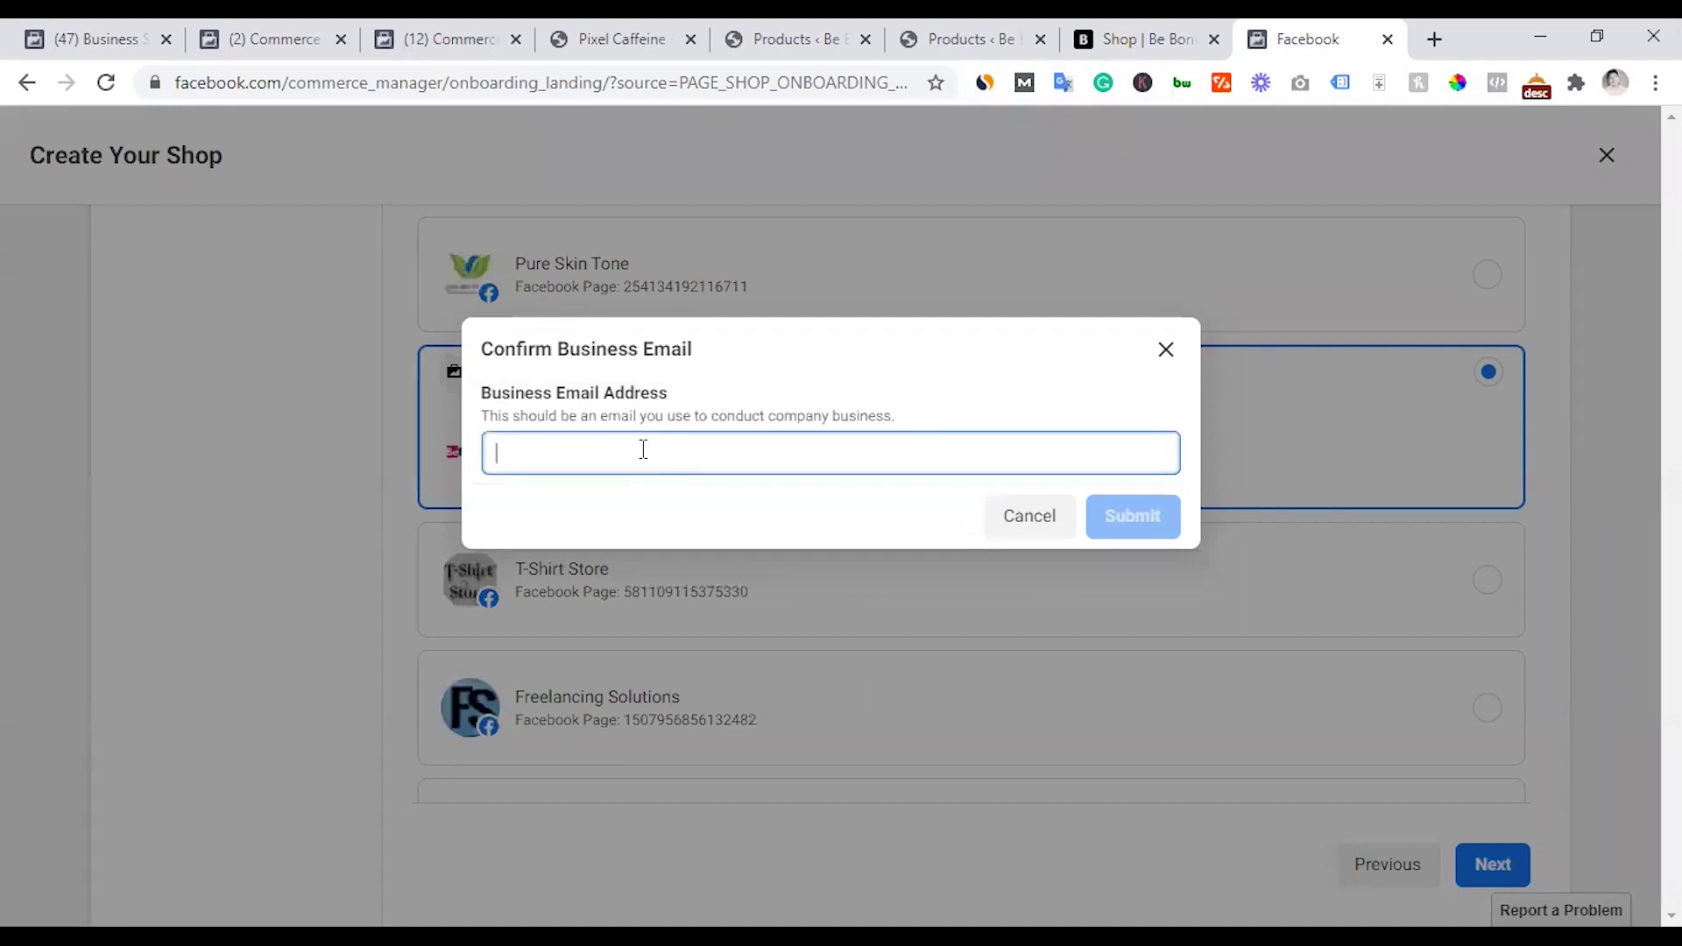
click(818, 505)
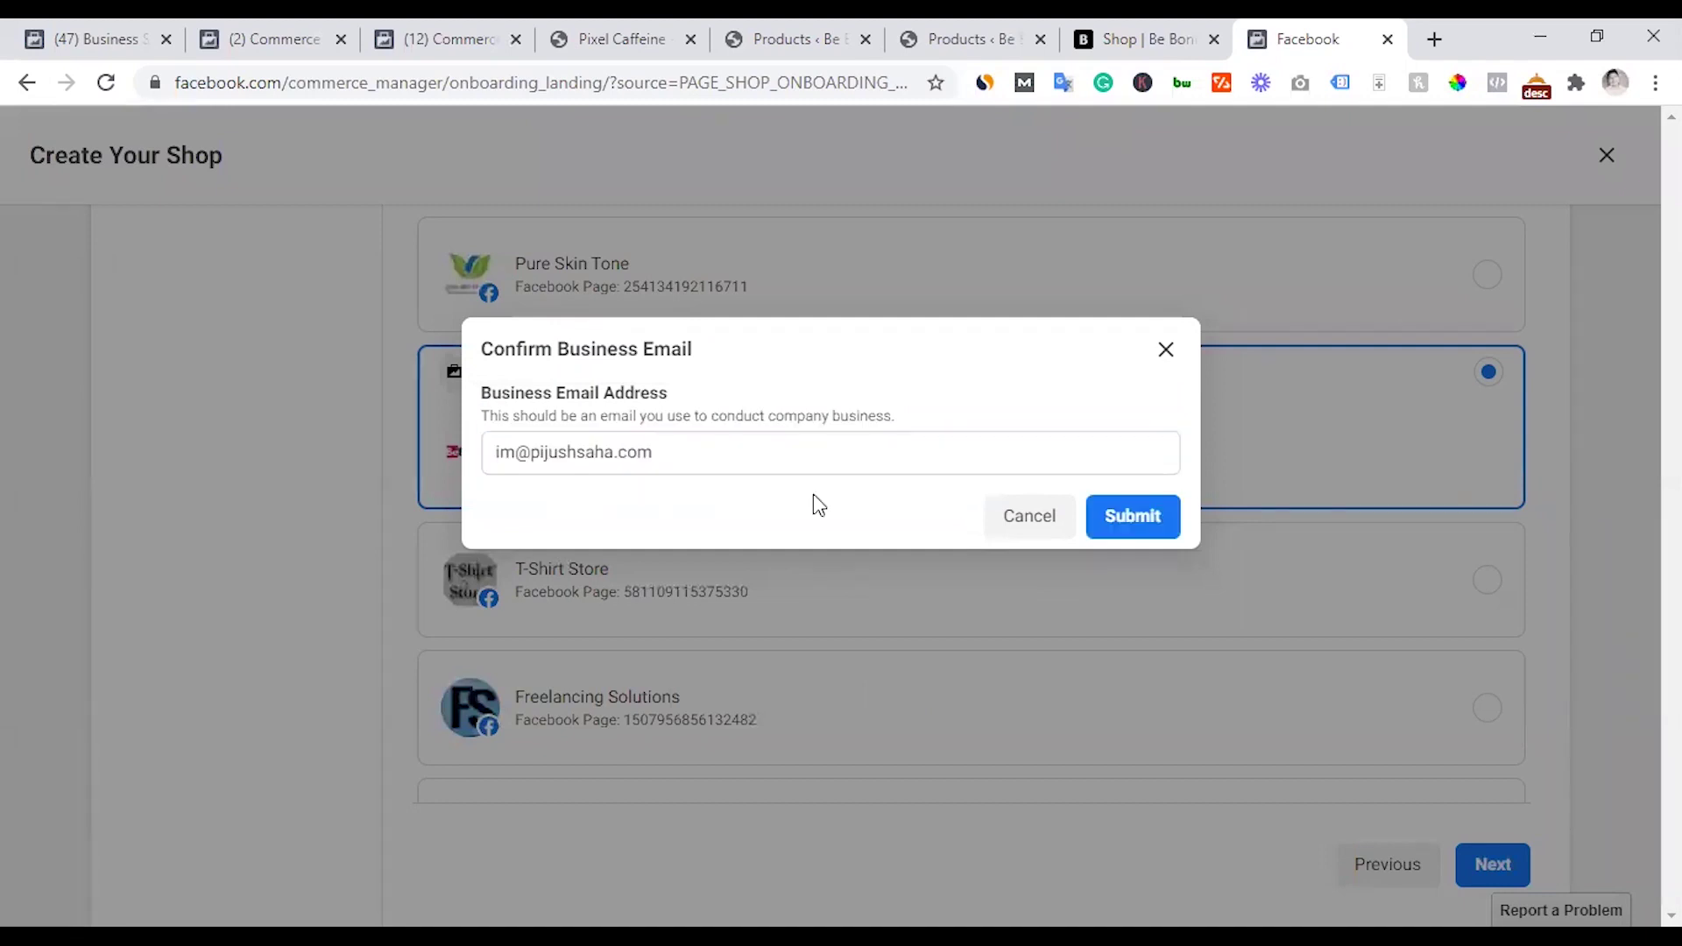
click(1135, 519)
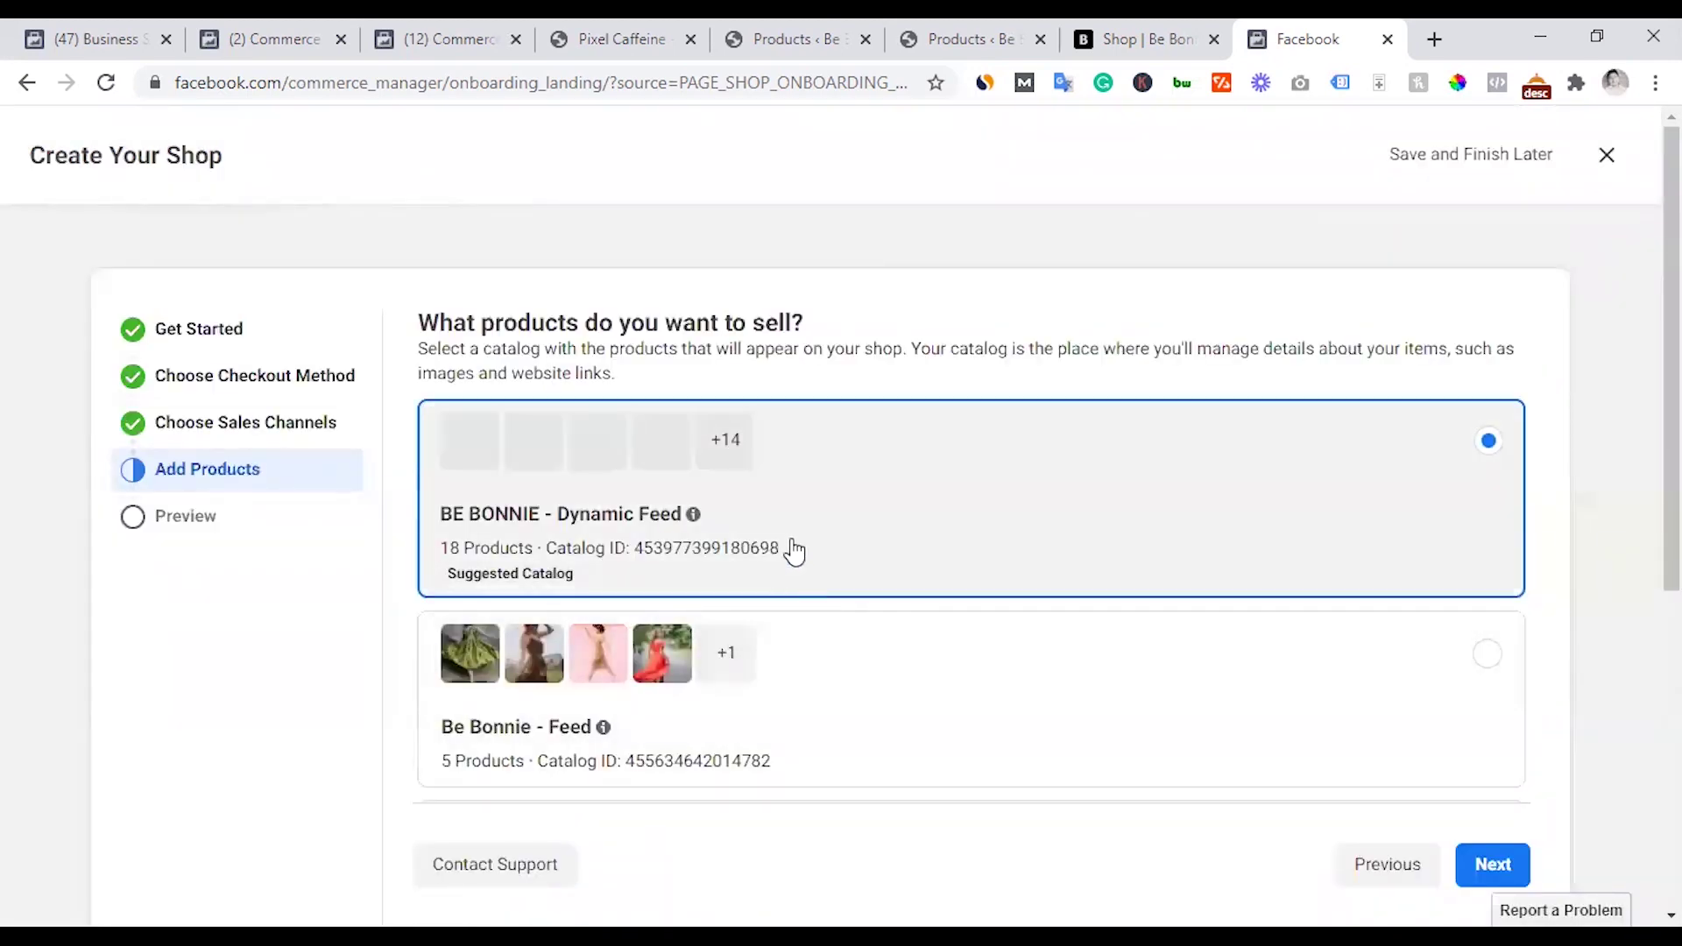
- Try the Be Bonnie - Feed catalog for the shop and look through the remaining catalog options
scroll(807, 514, down, 2)
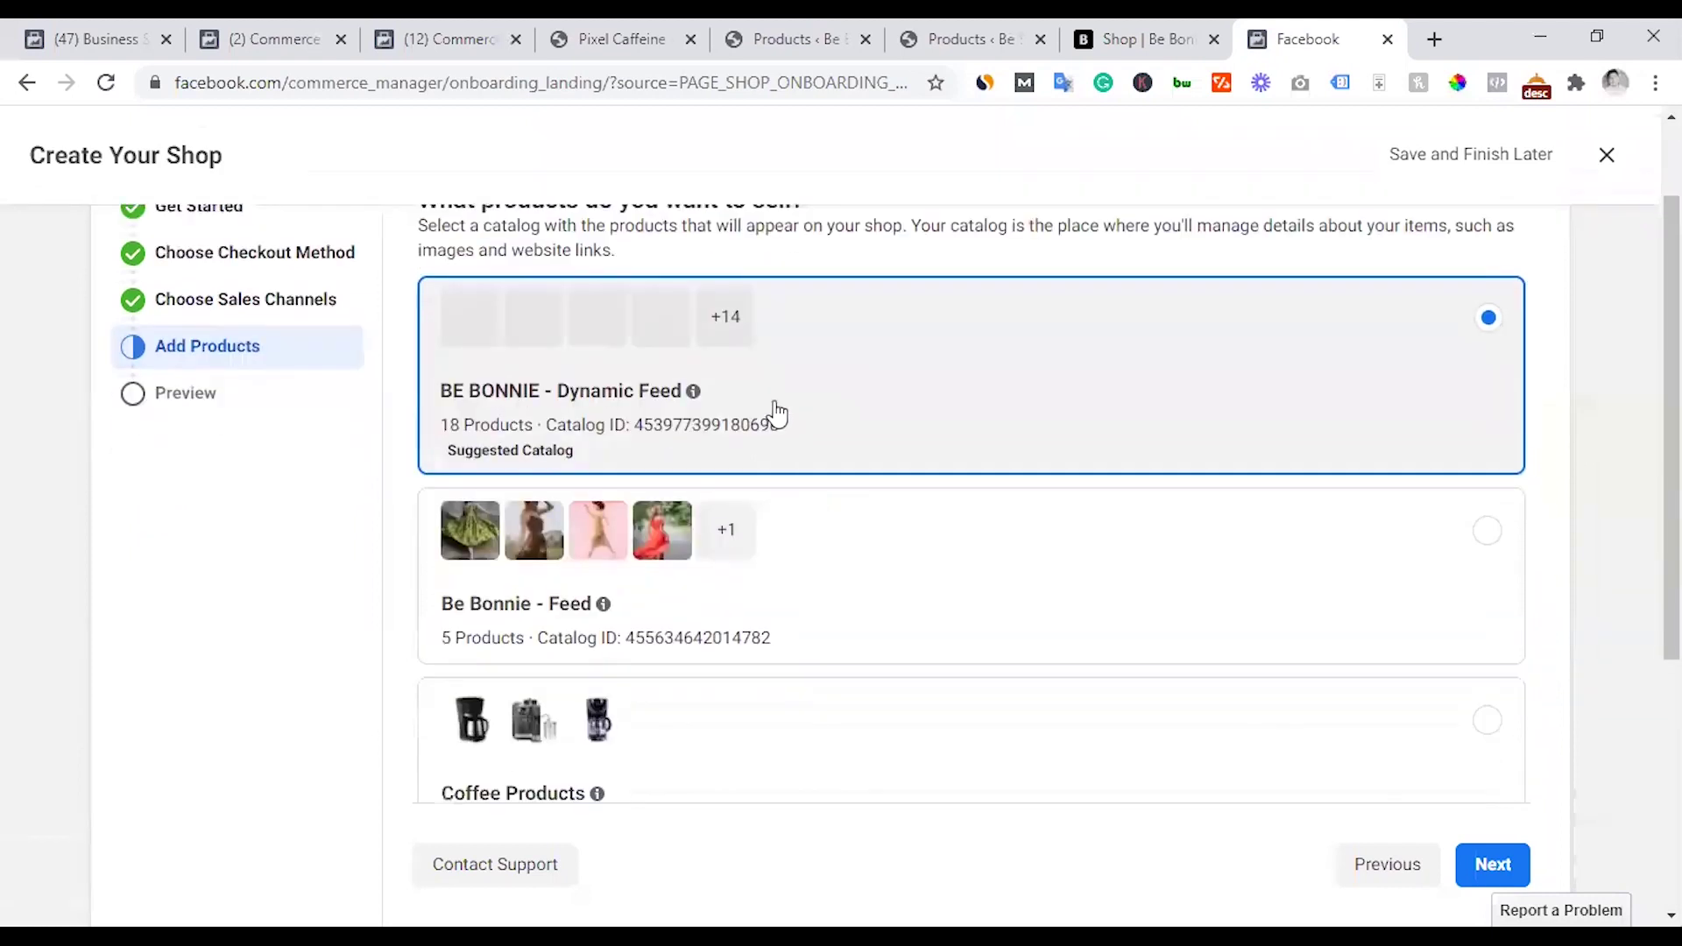
click(859, 585)
scroll(861, 585, down, 3)
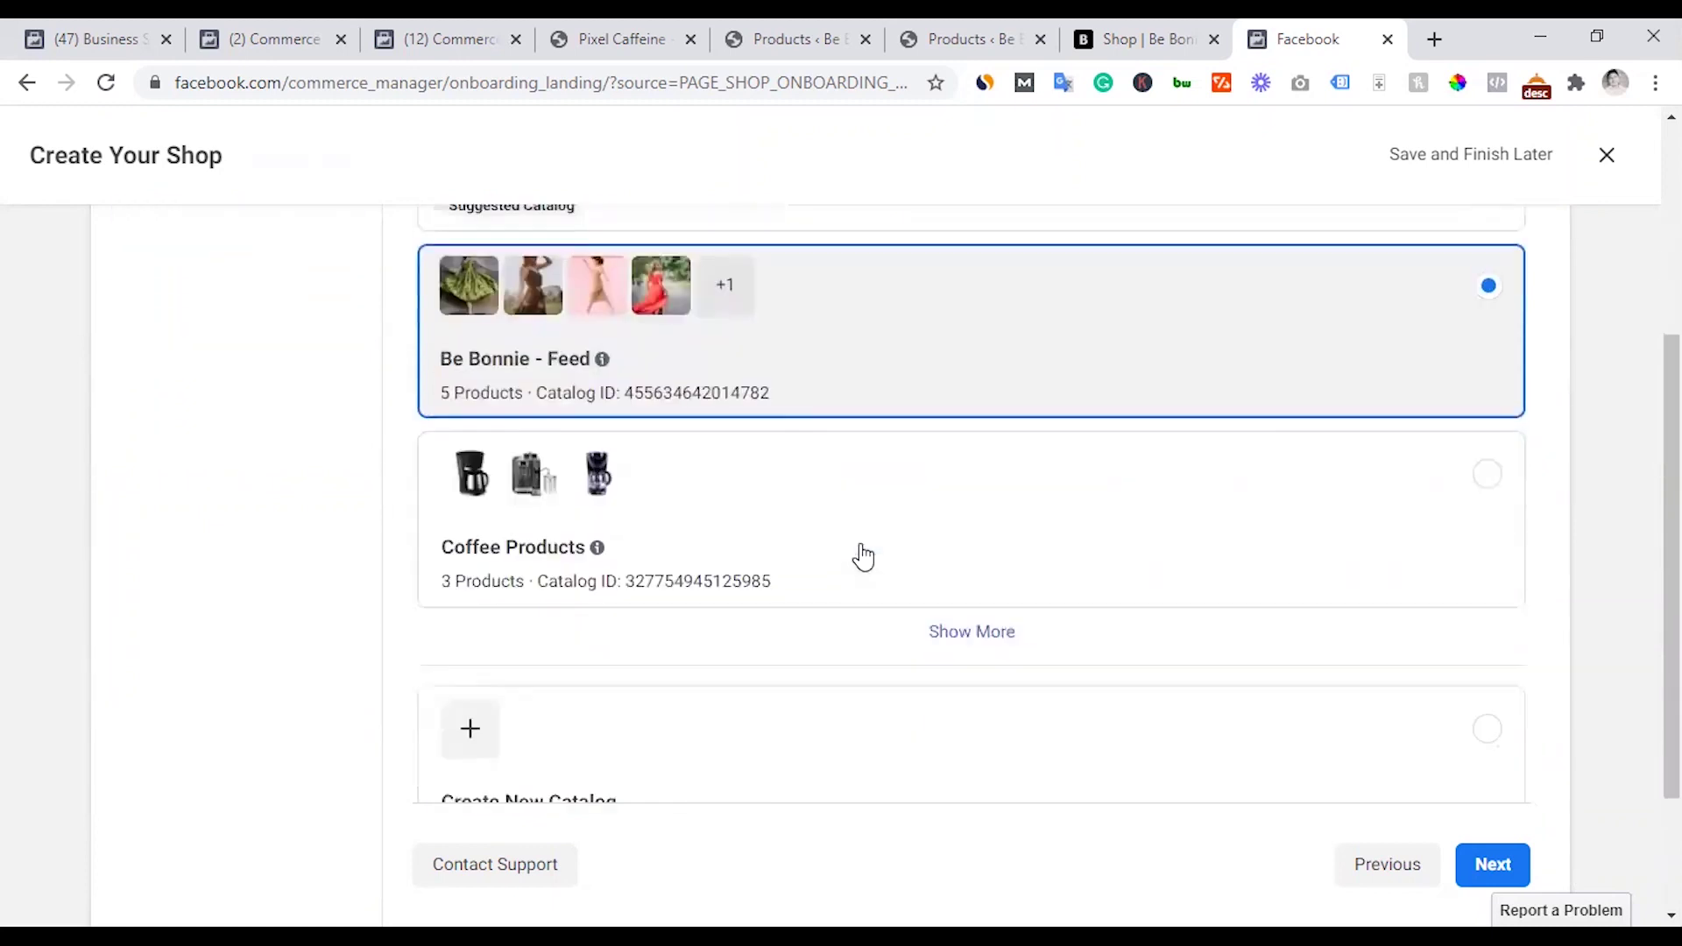
scroll(843, 548, down, 2)
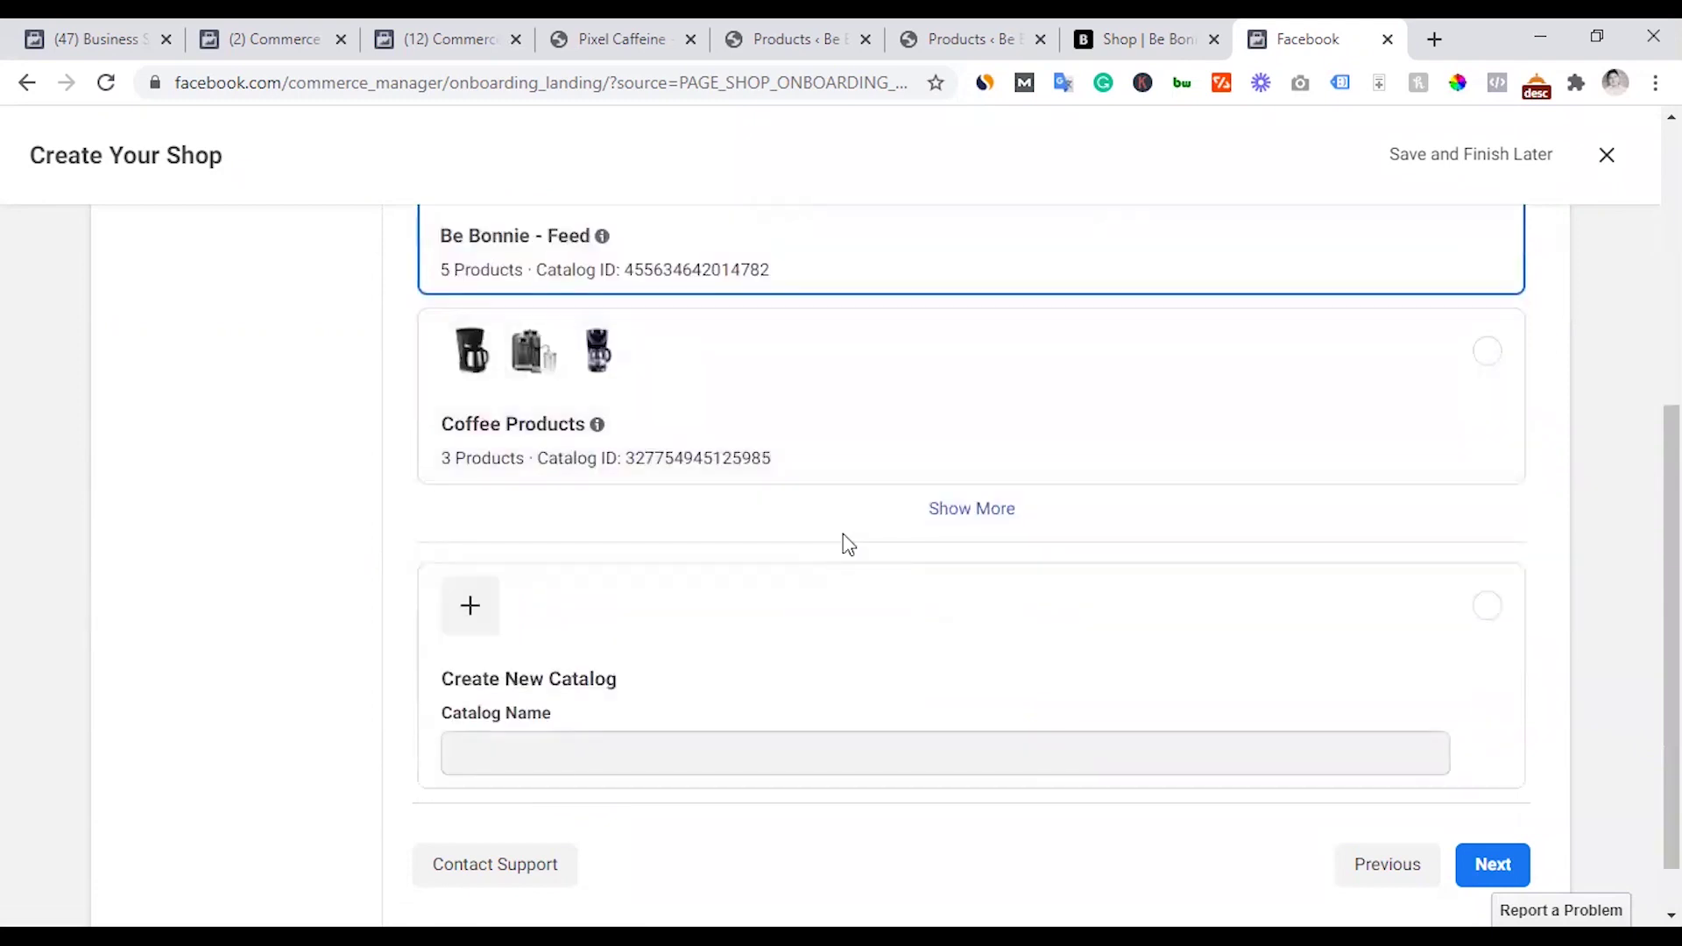
scroll(718, 727, up, 5)
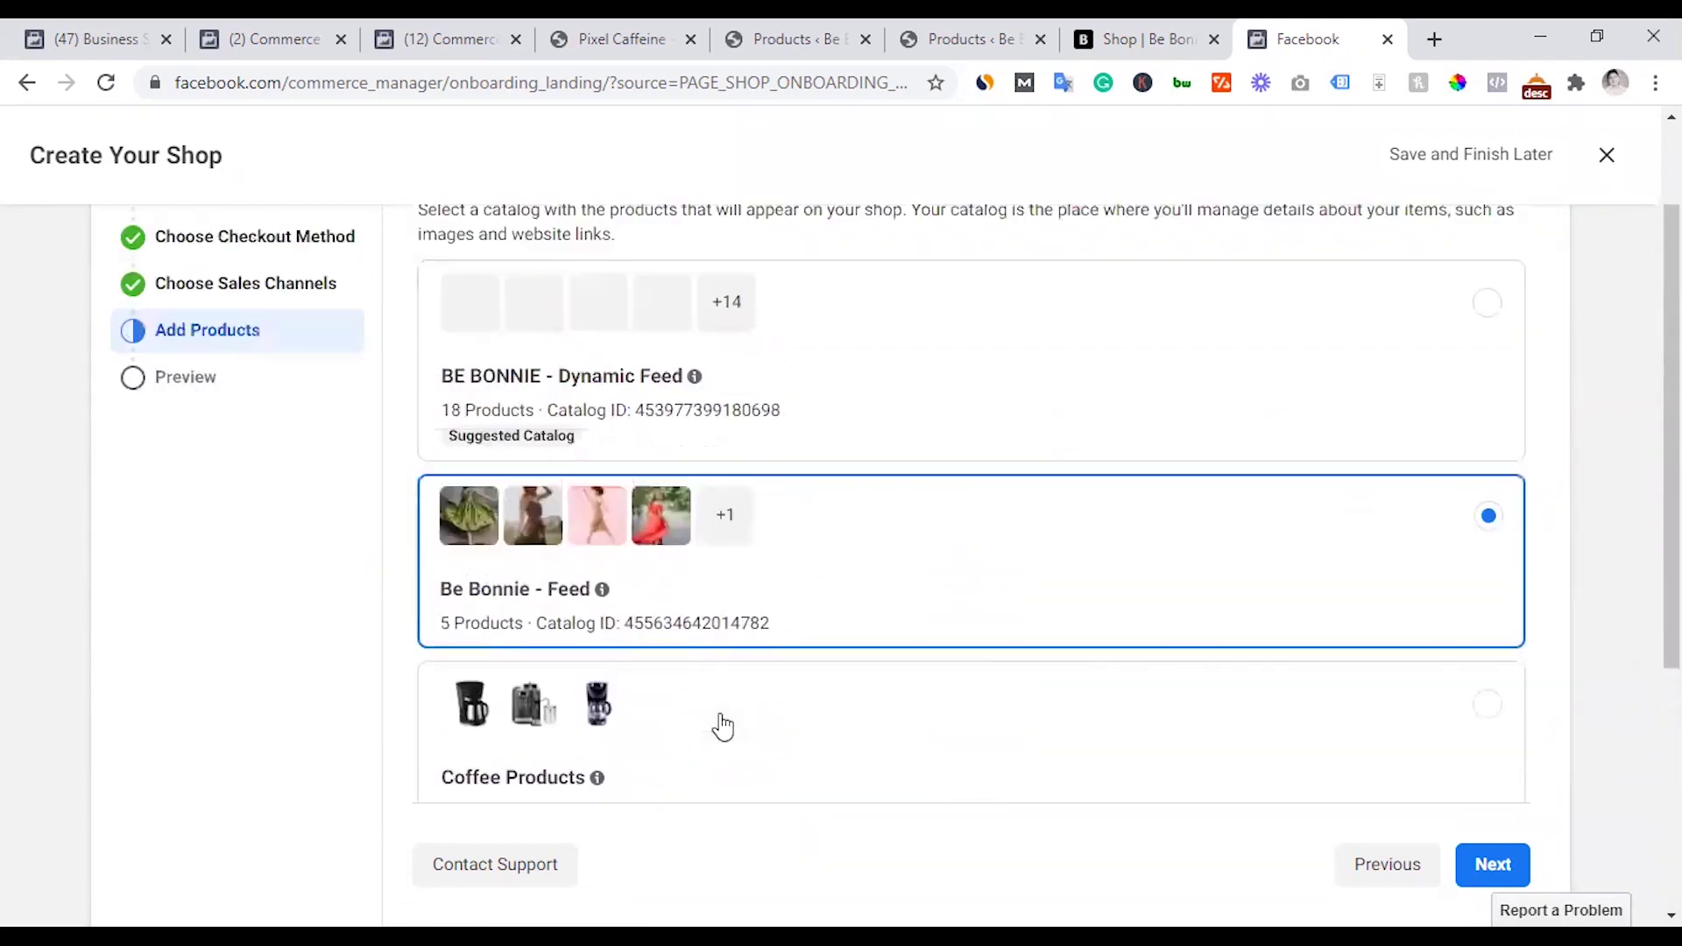
- Select the BE BONNIE - Dynamic Feed catalog for the shop's products and continue to the shop overview
click(850, 517)
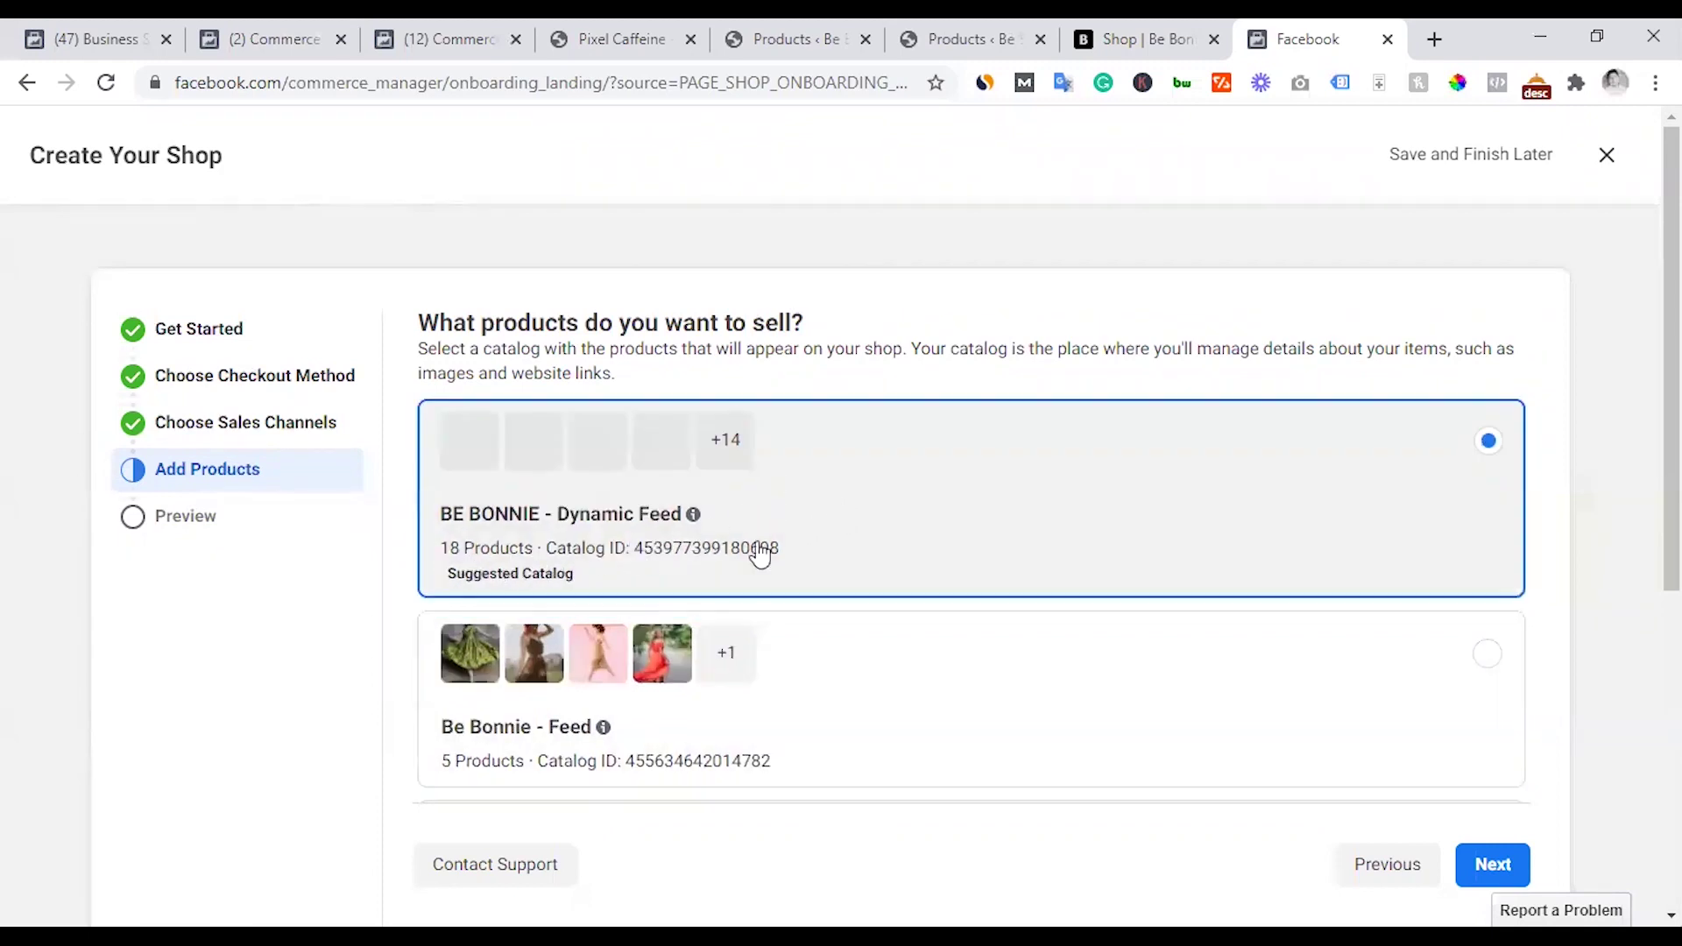
scroll(869, 604, down, 1)
scroll(876, 616, down, 2)
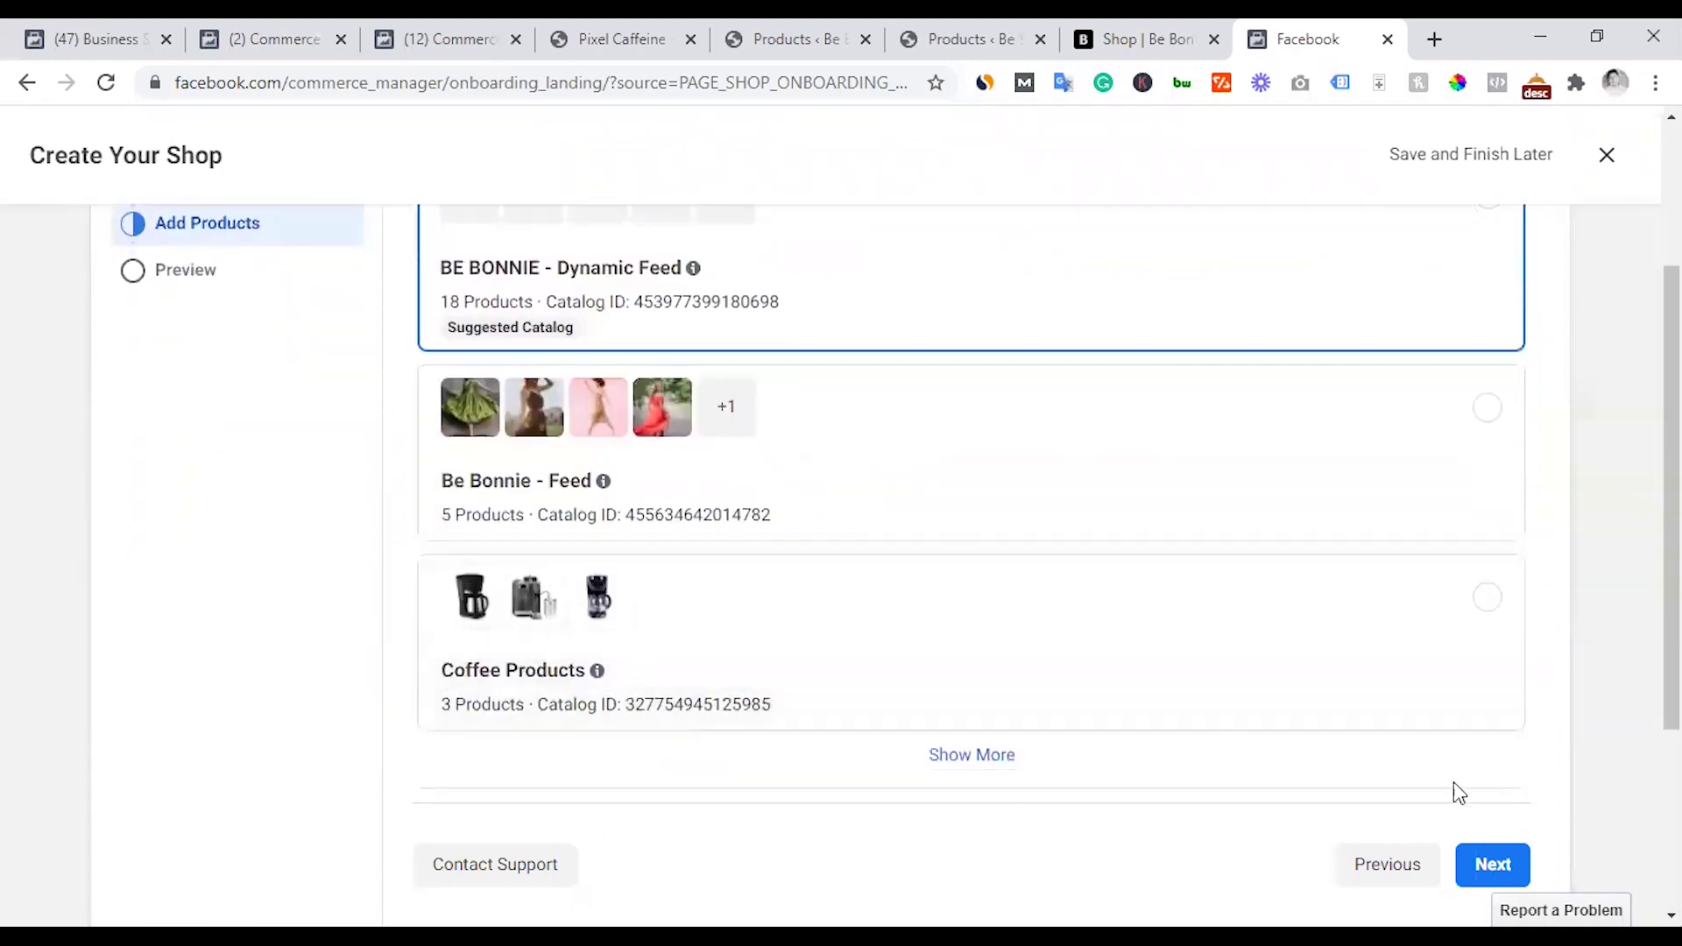
click(1471, 867)
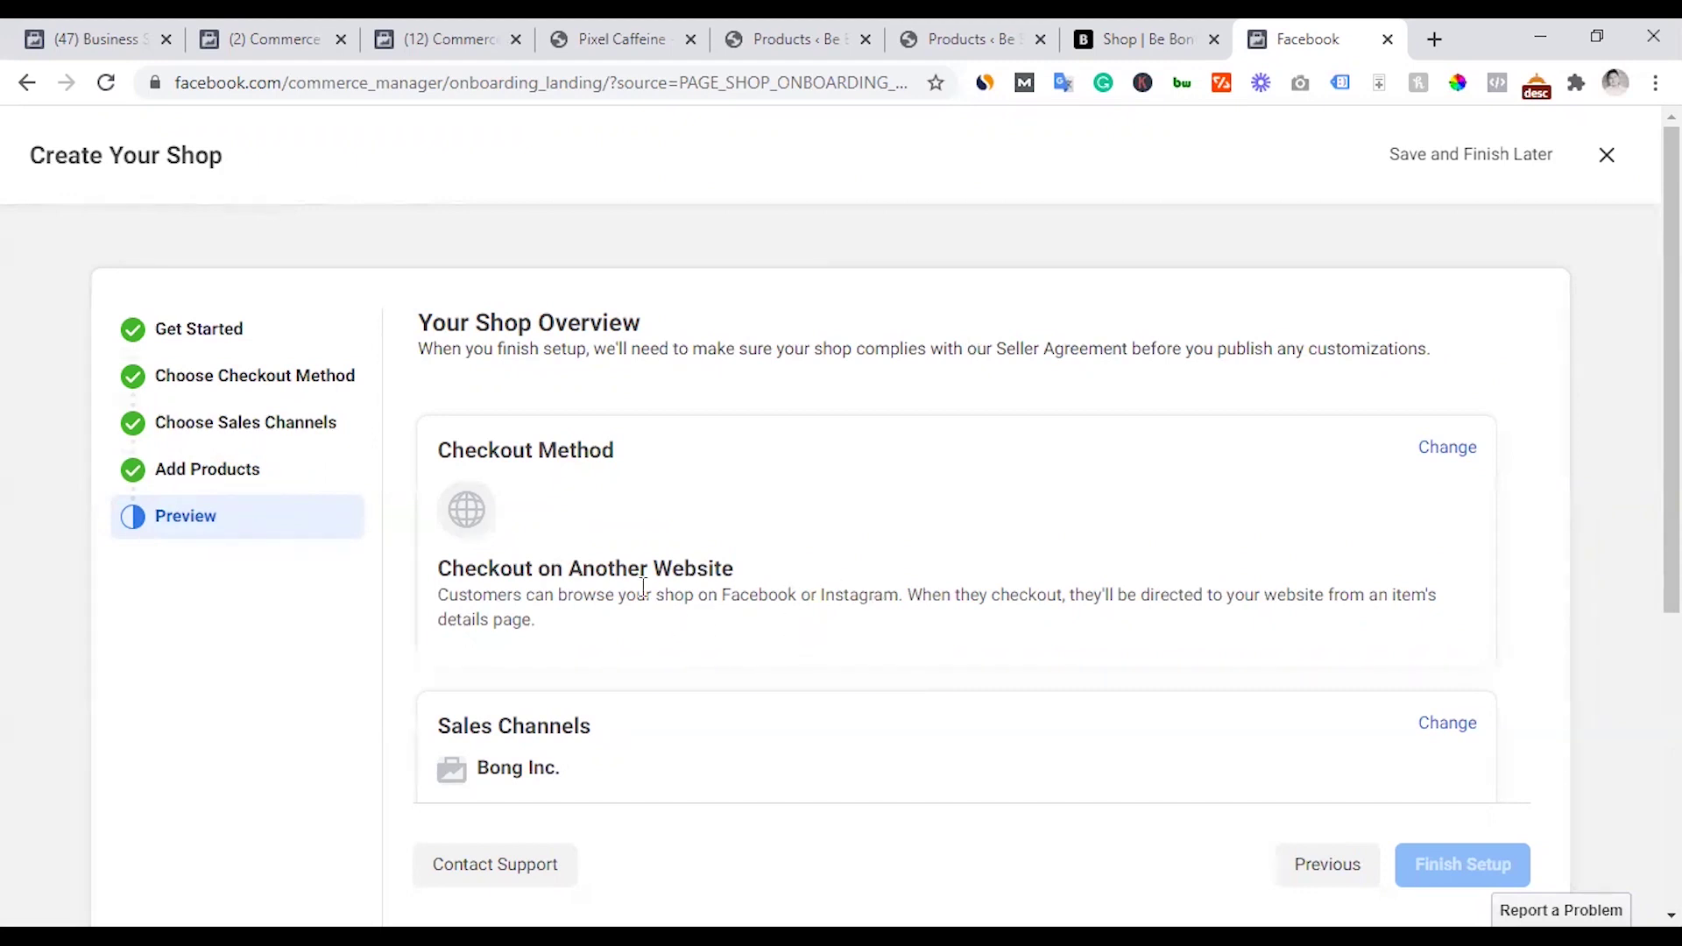
- Review the shop overview, accept the Seller Agreement and finish the shop setup
scroll(824, 594, down, 5)
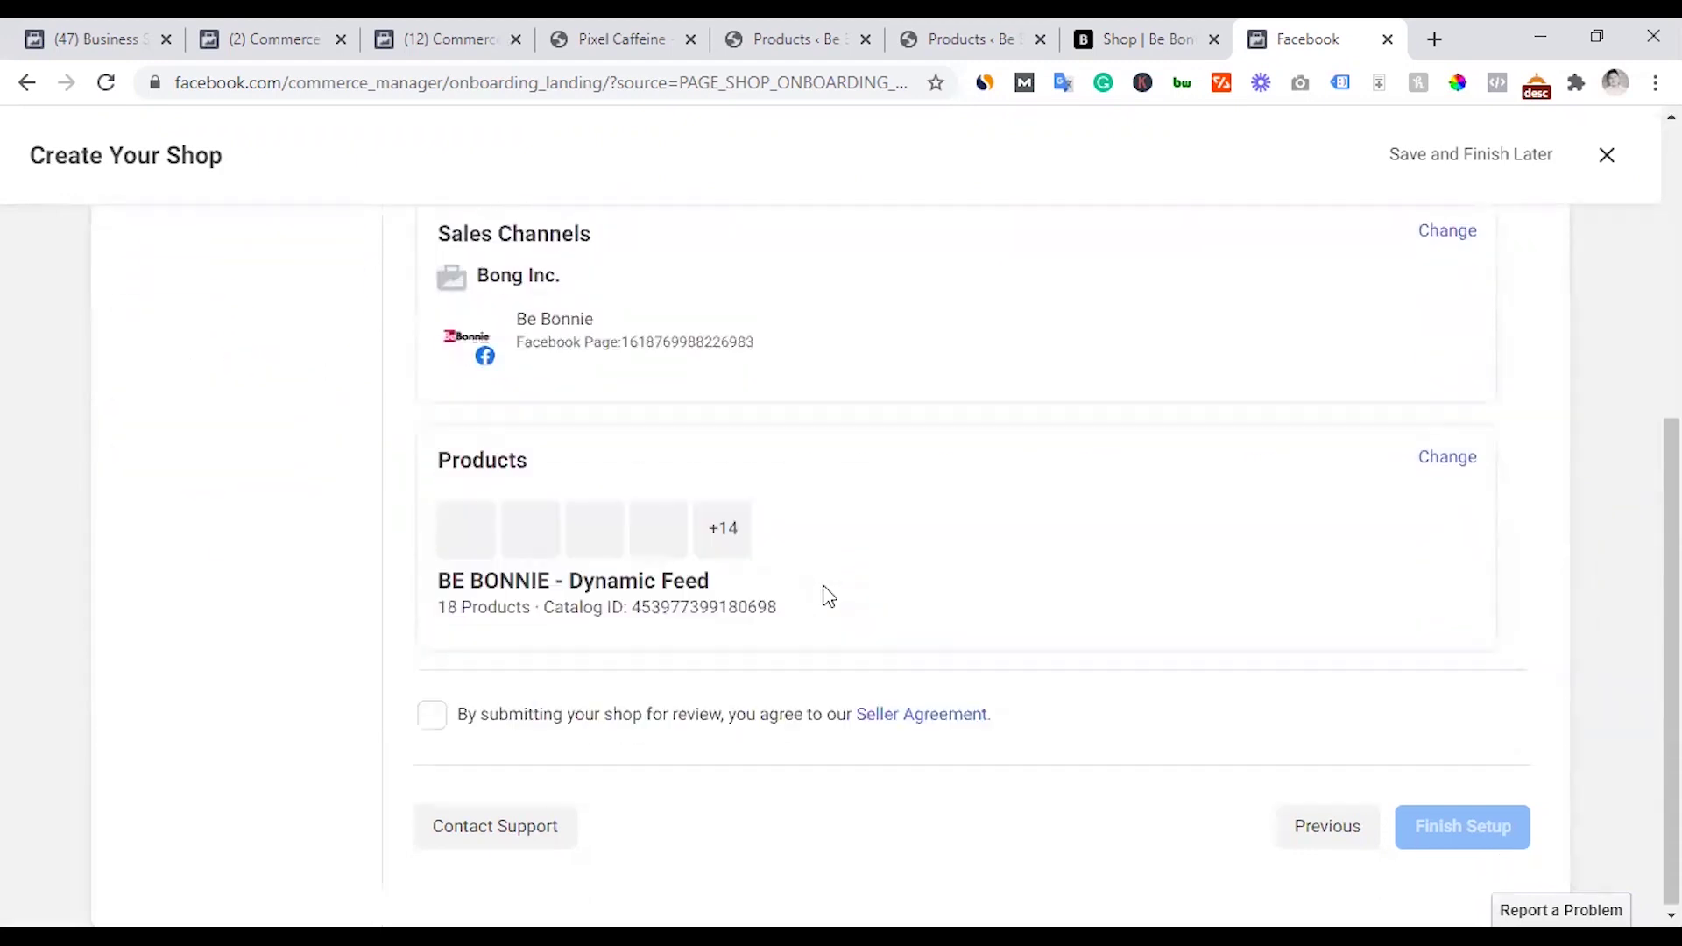
click(487, 720)
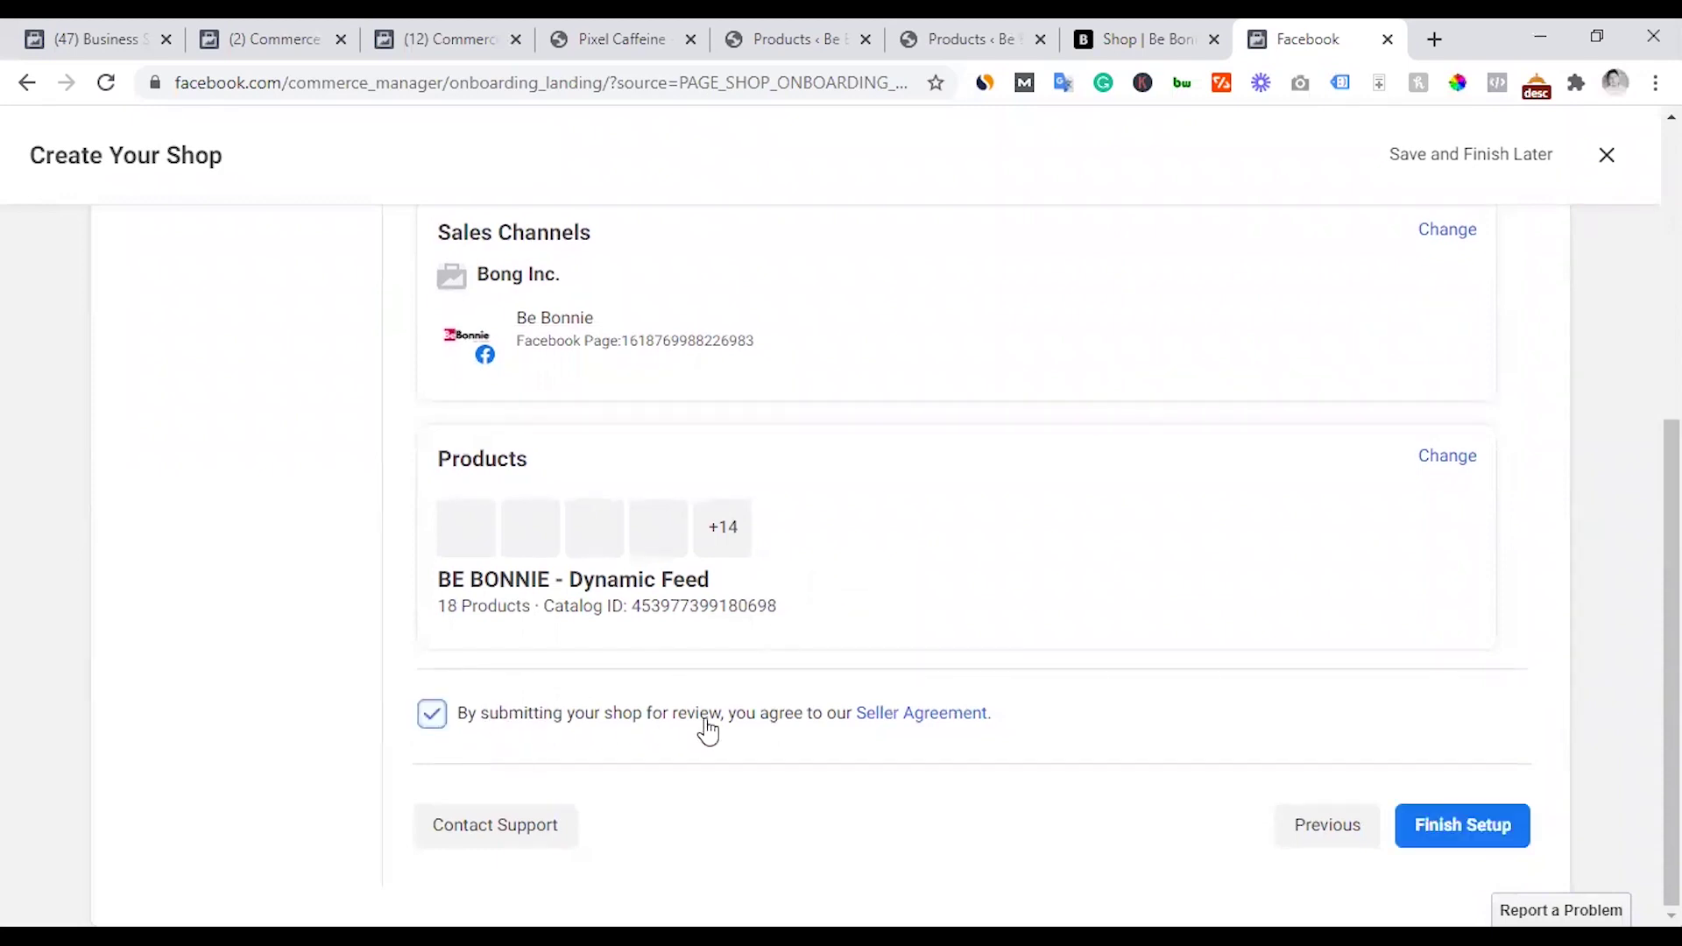
scroll(801, 673, up, 5)
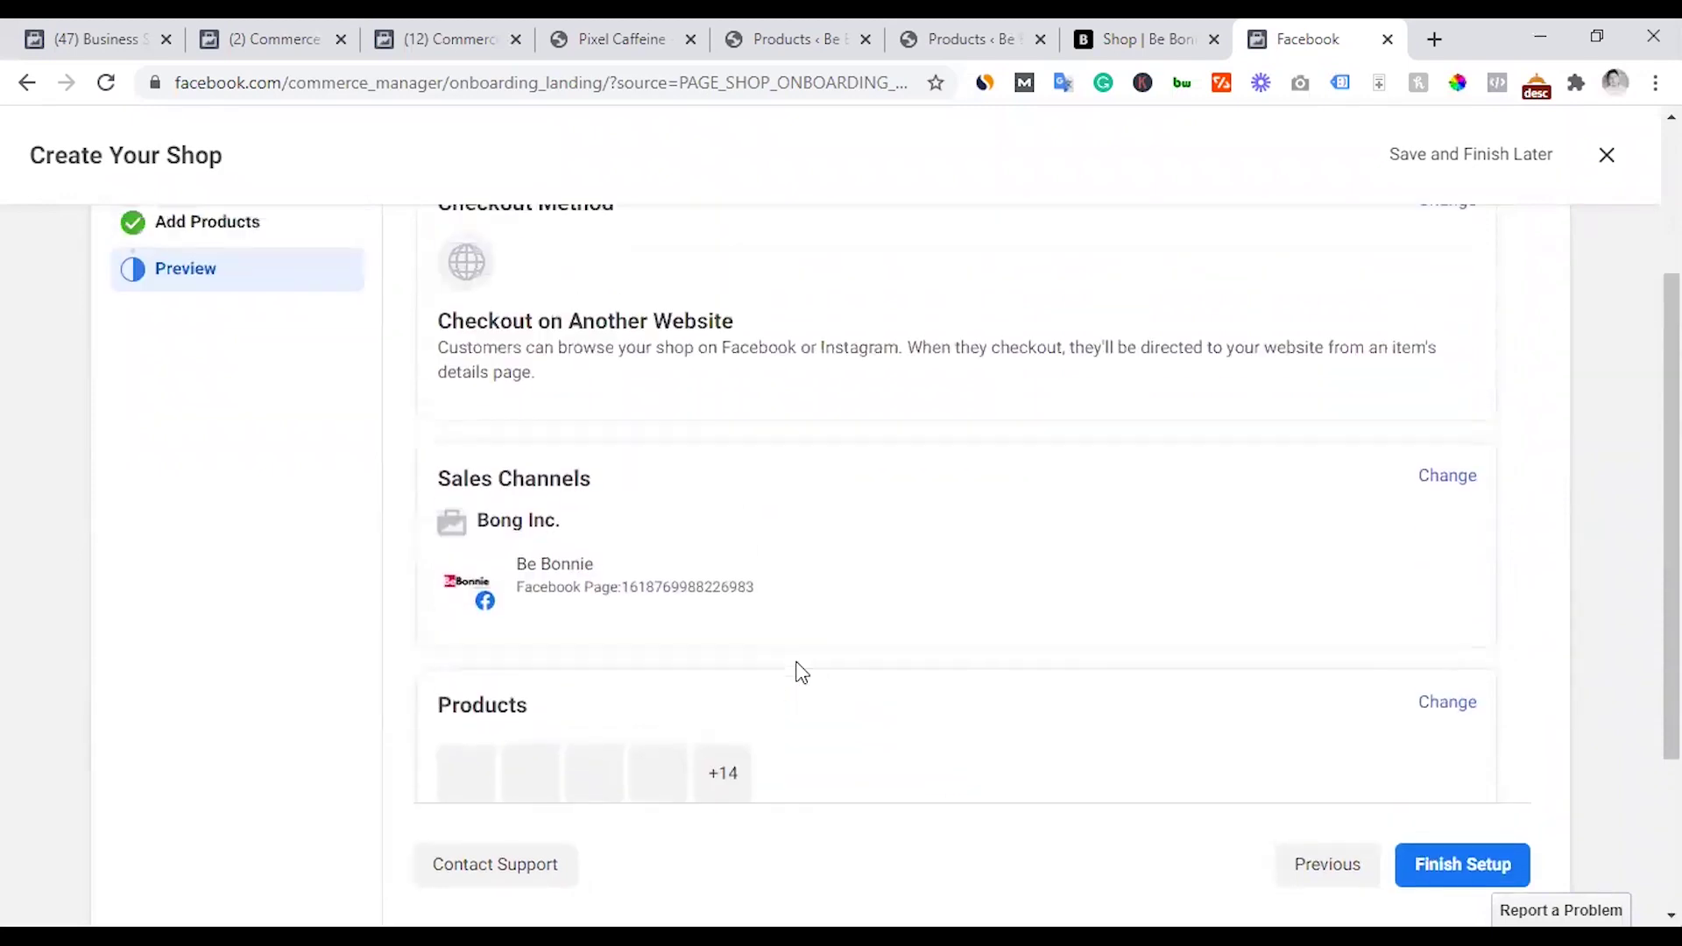
scroll(801, 673, down, 5)
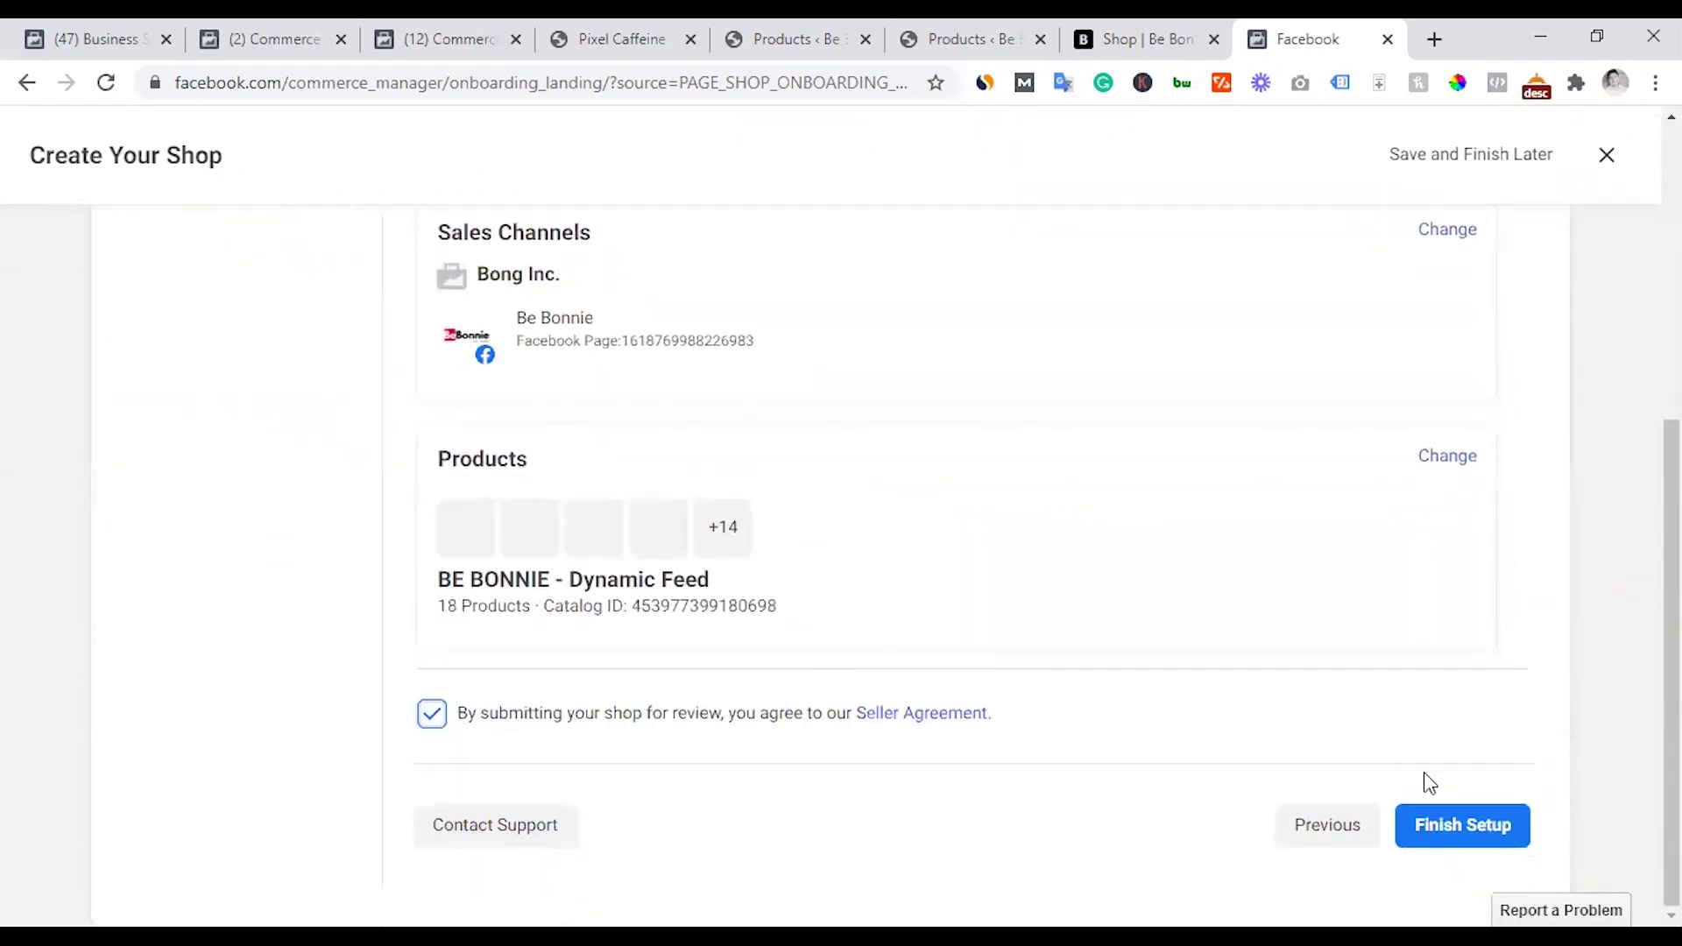
click(1457, 826)
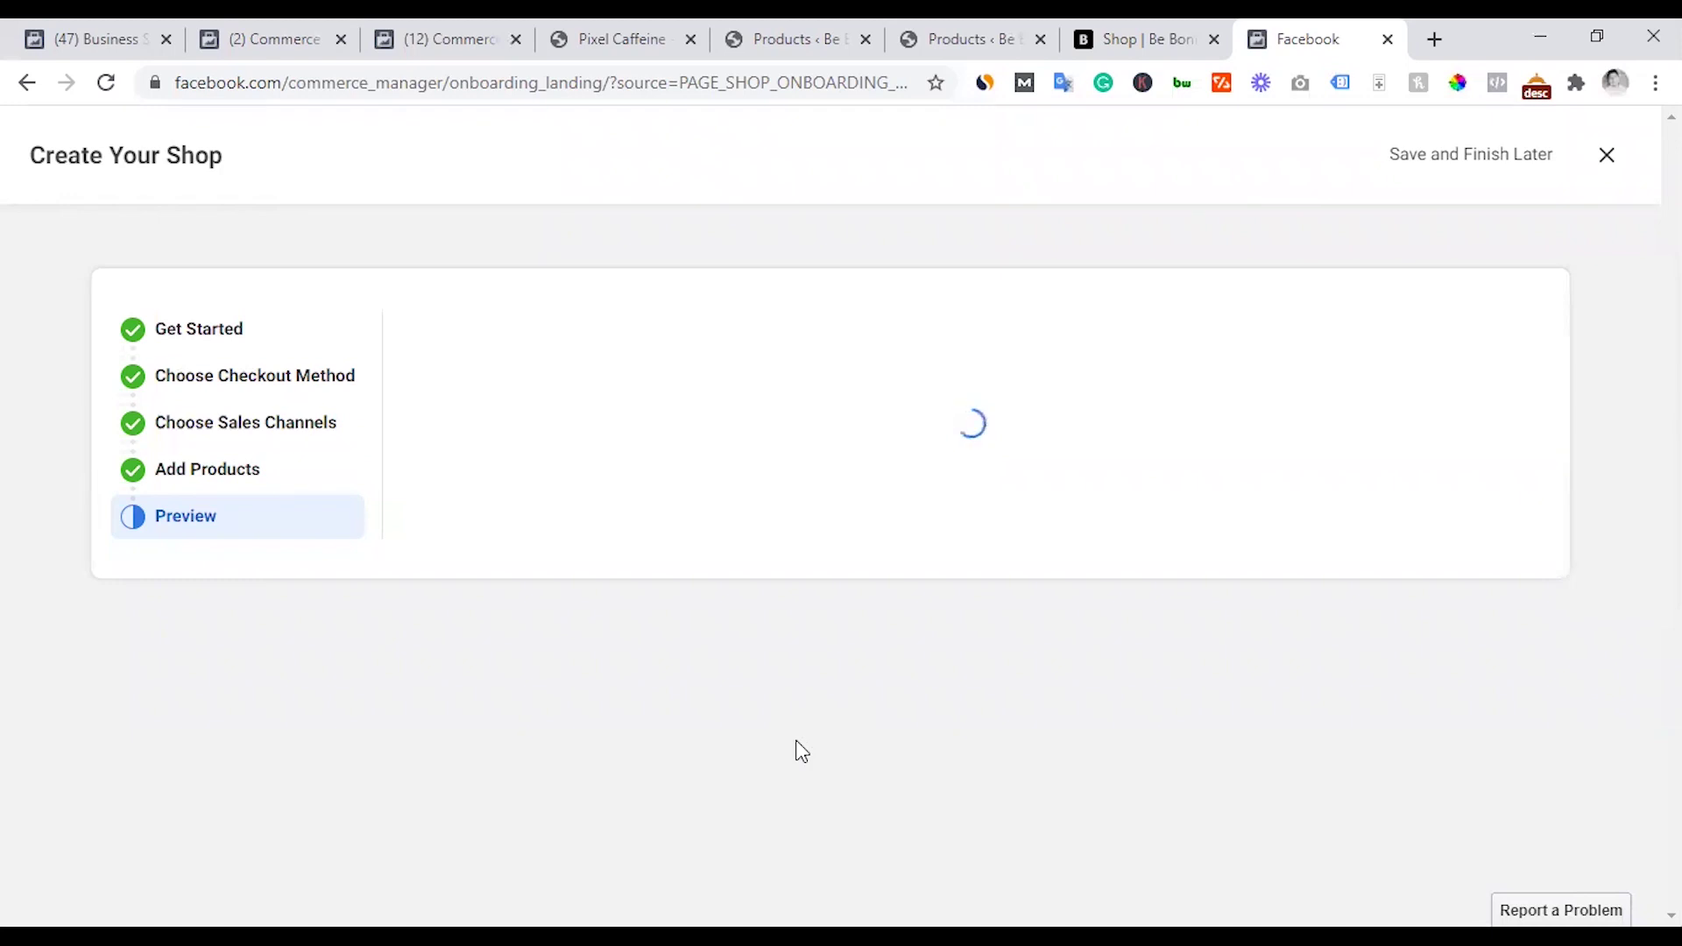
- Check the Shop section of the Be Bonnie Facebook page and view all its products
mouse_move(567, 397)
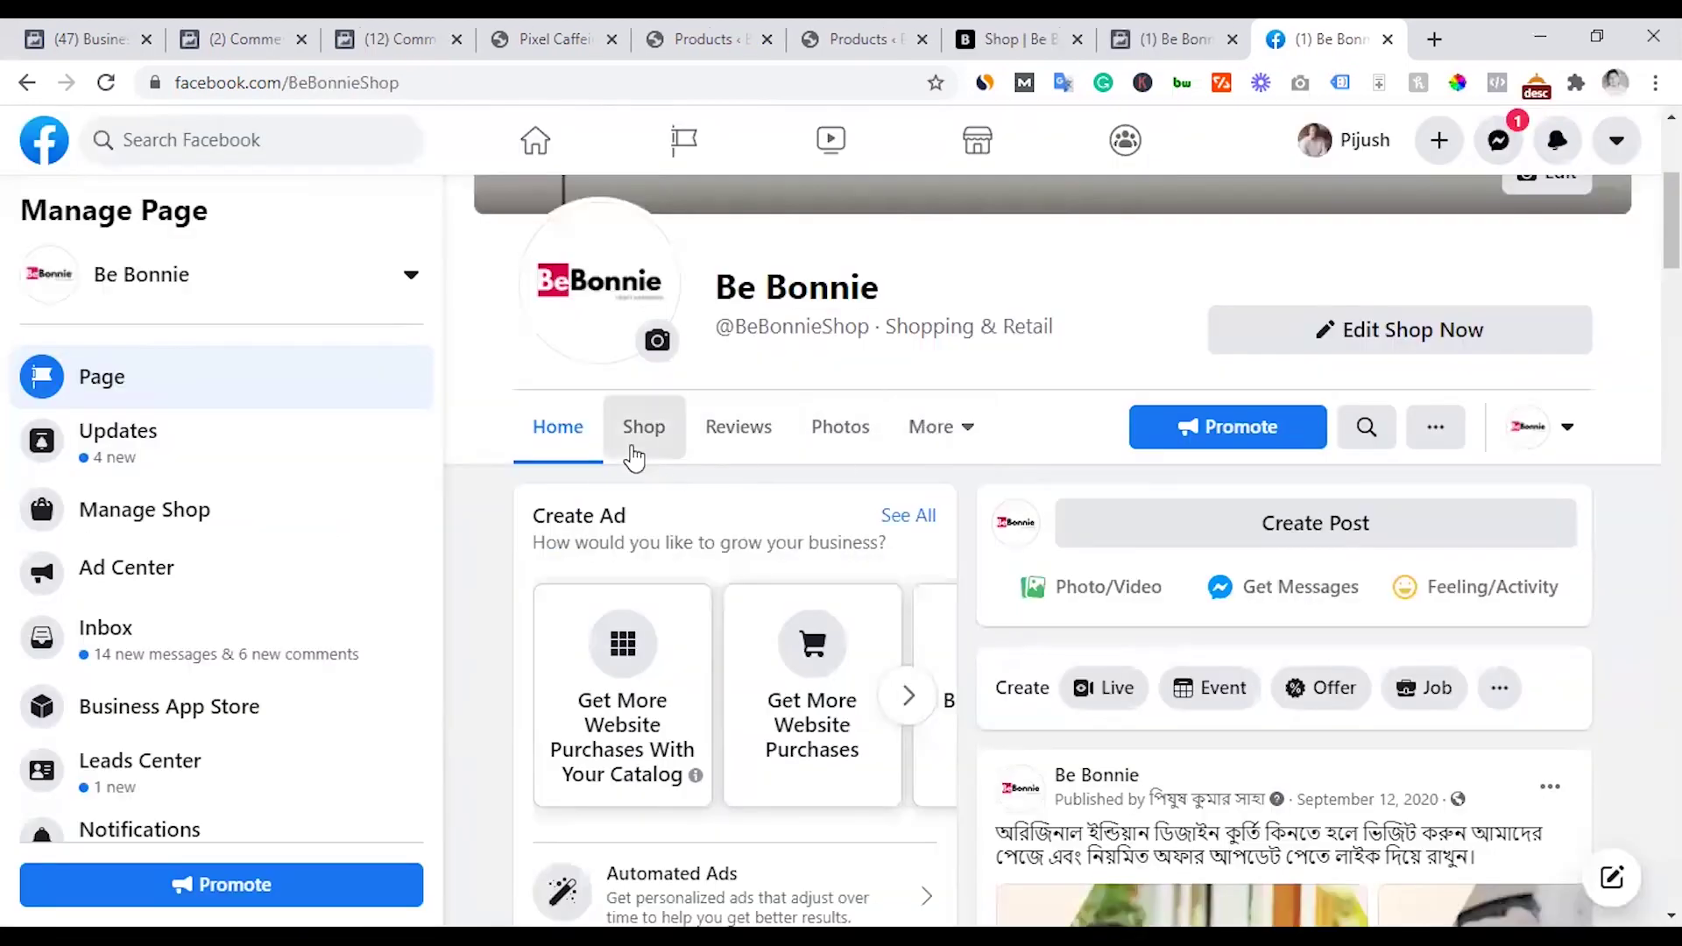
click(629, 438)
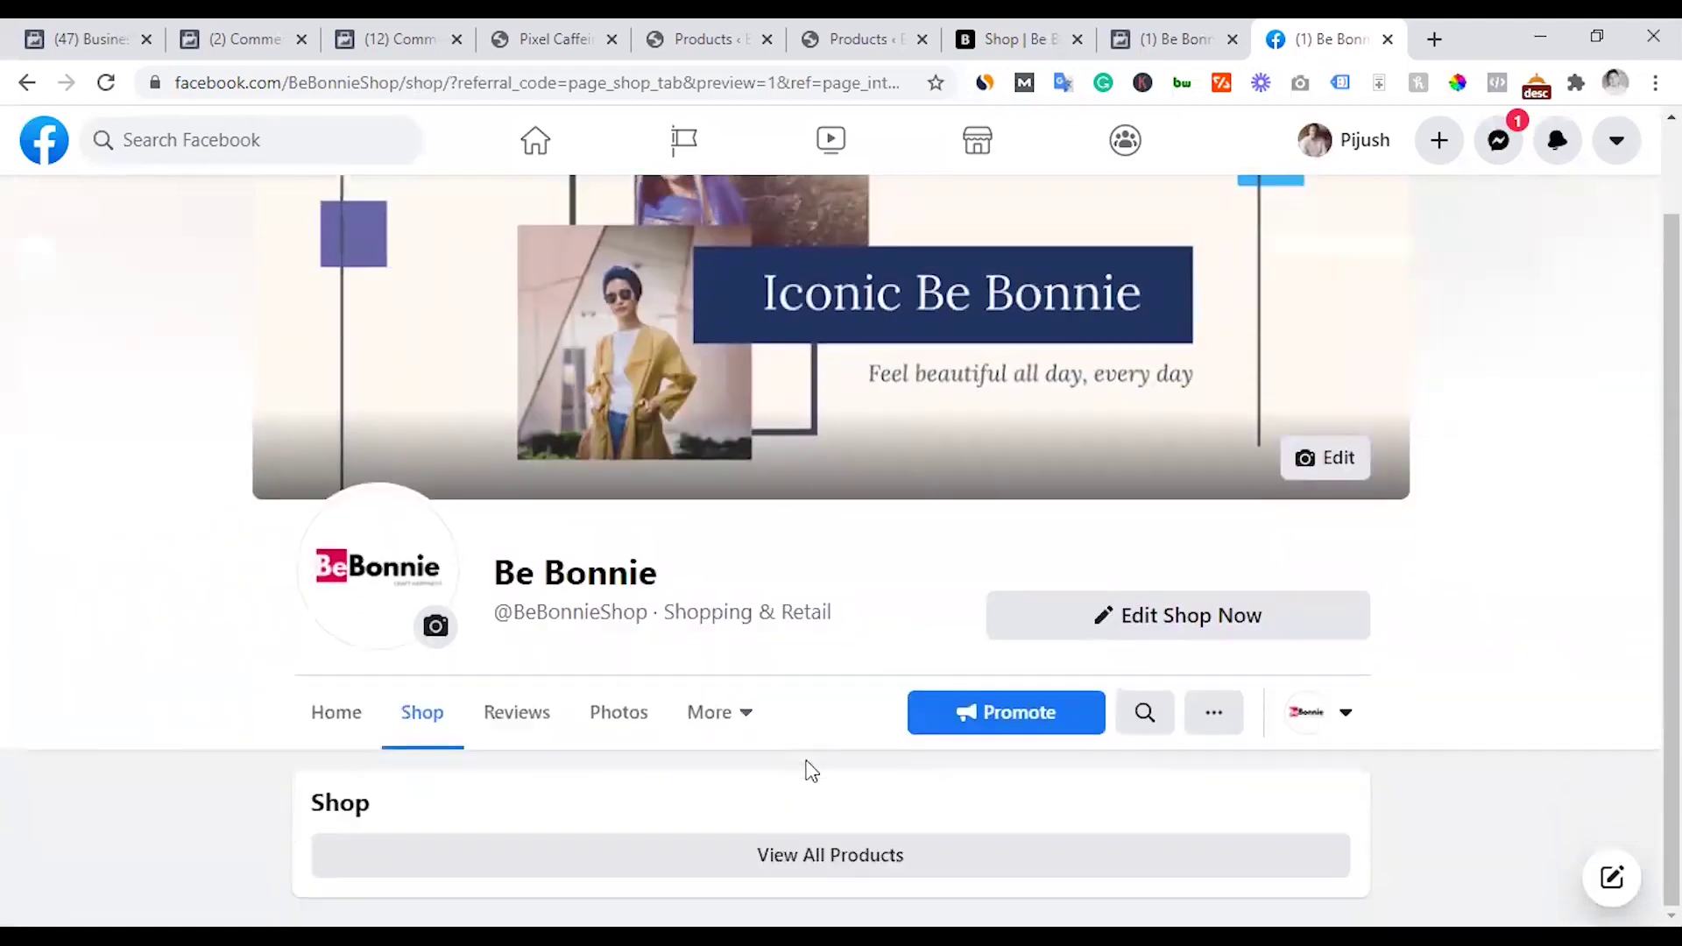
click(840, 813)
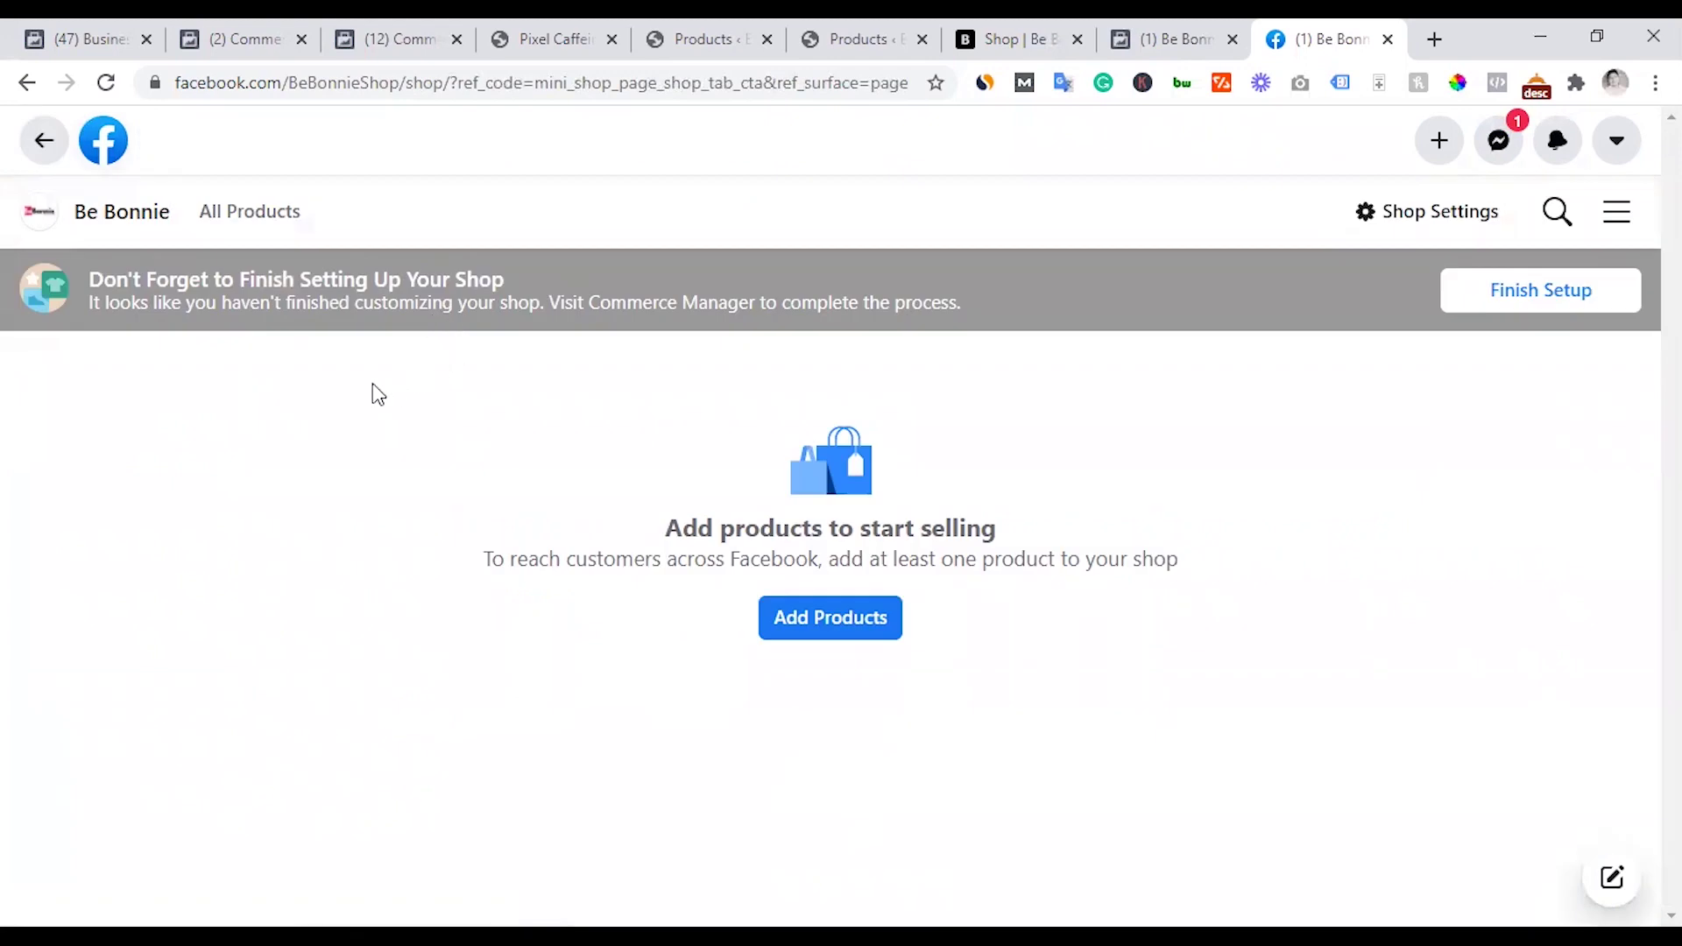
- Return to Commerce Manager, start Shop Builder for the Be Bonnie shop and continue showing all products in the catalog
click(1165, 39)
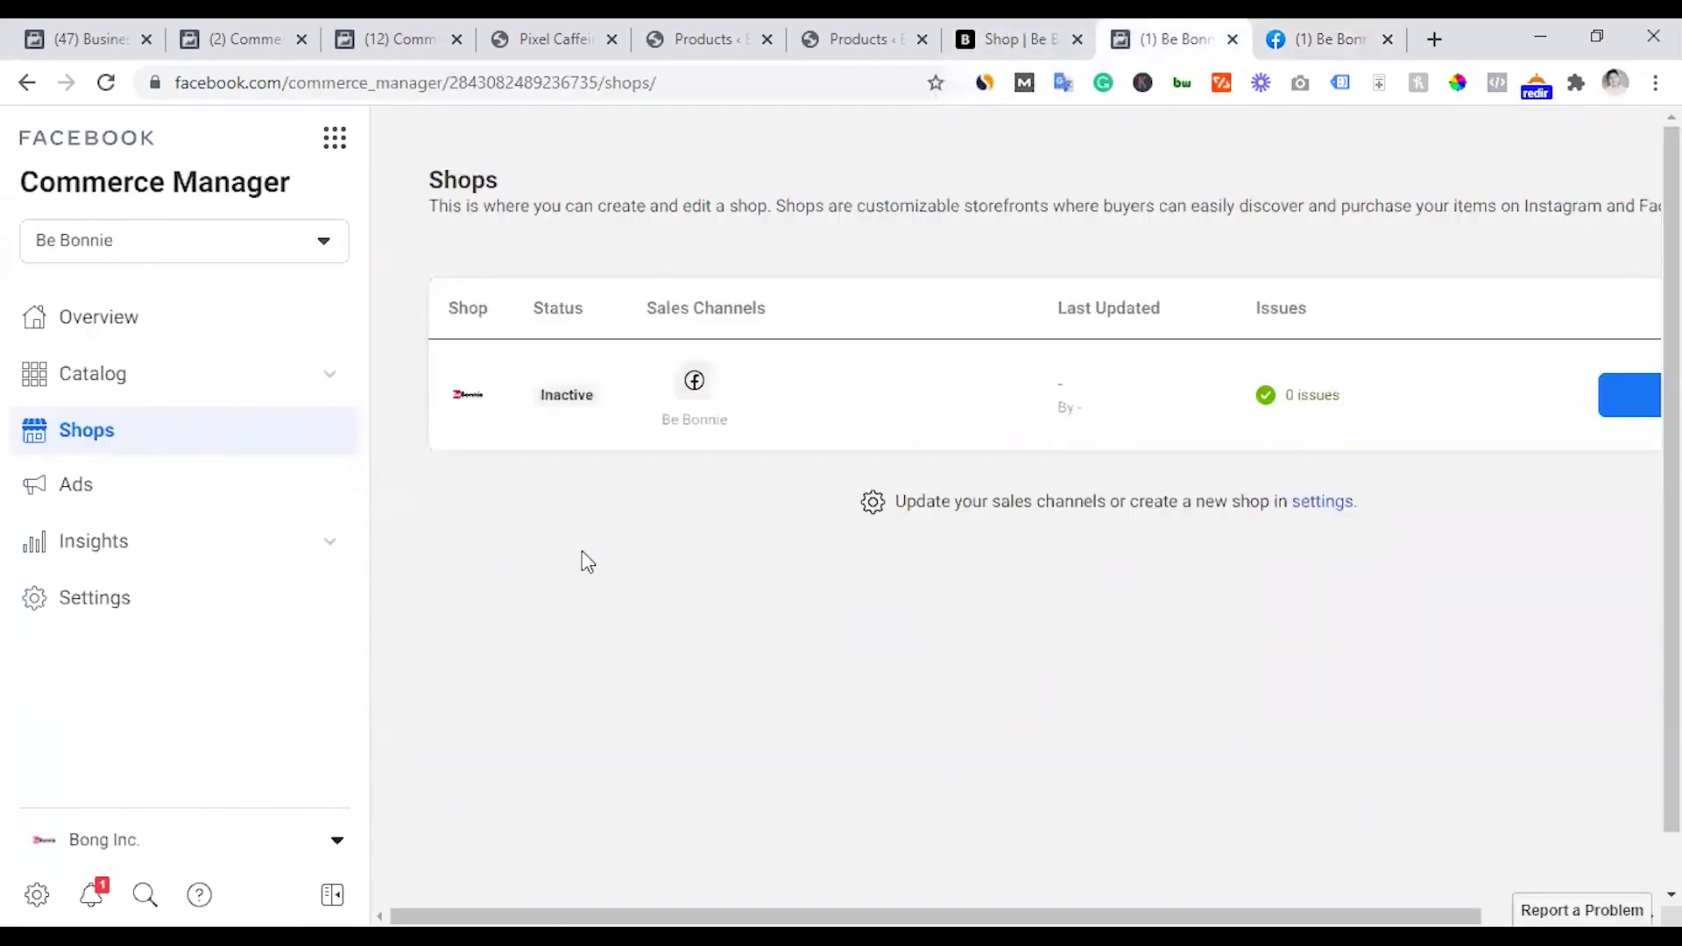
click(1303, 512)
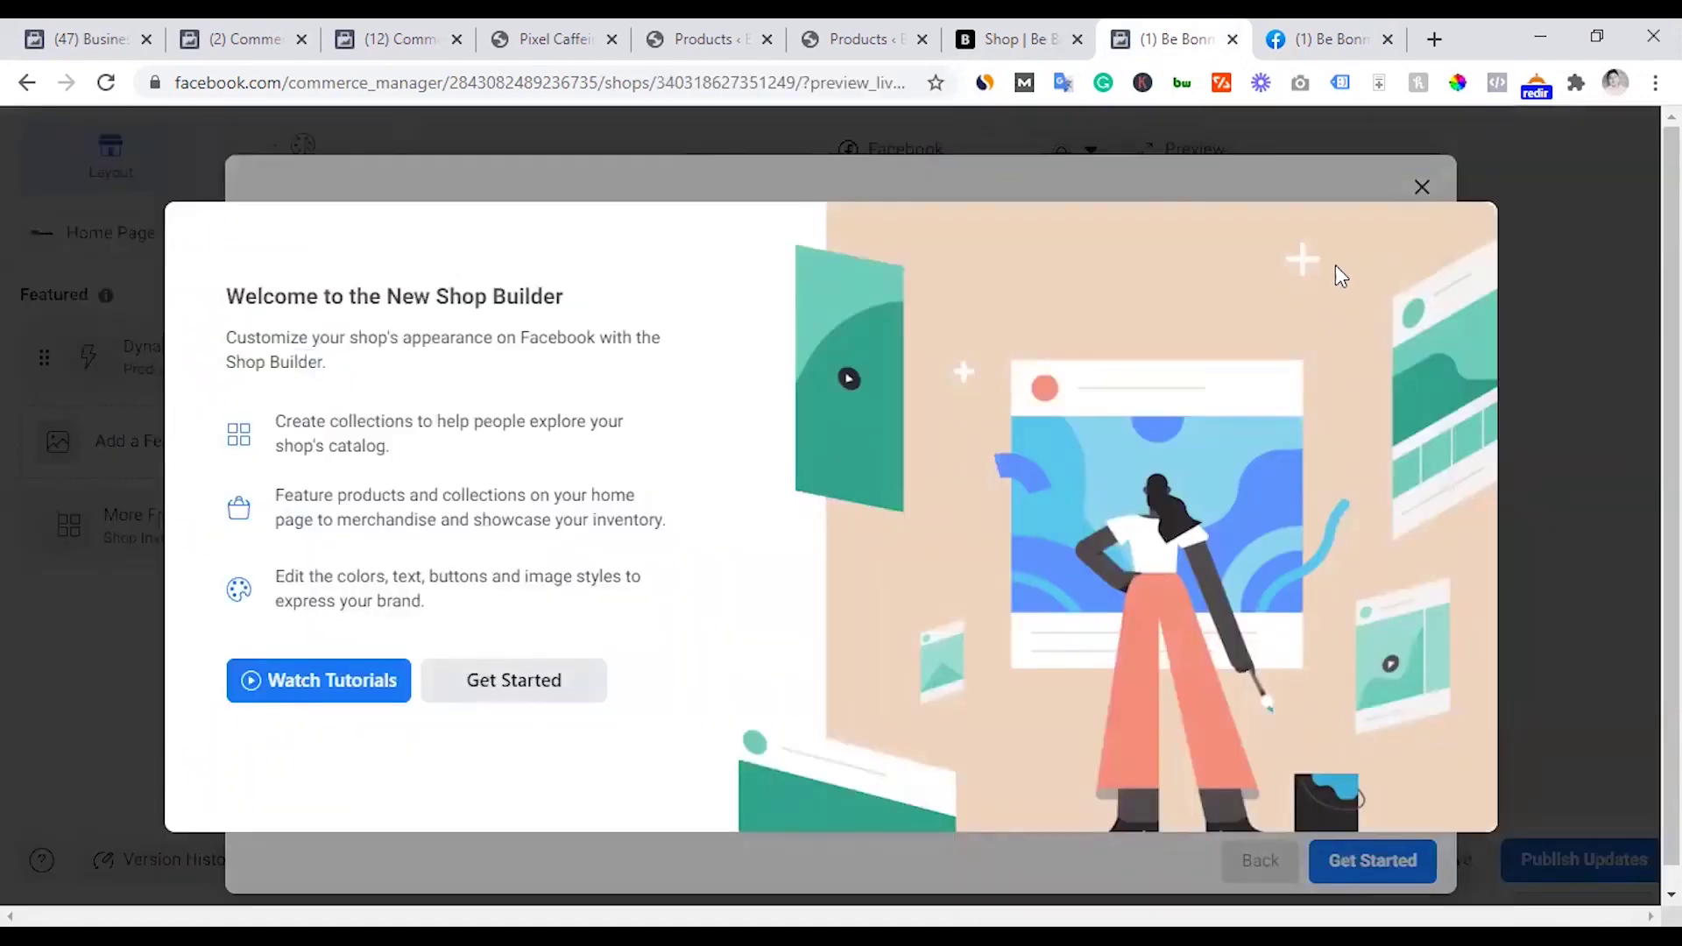
click(543, 692)
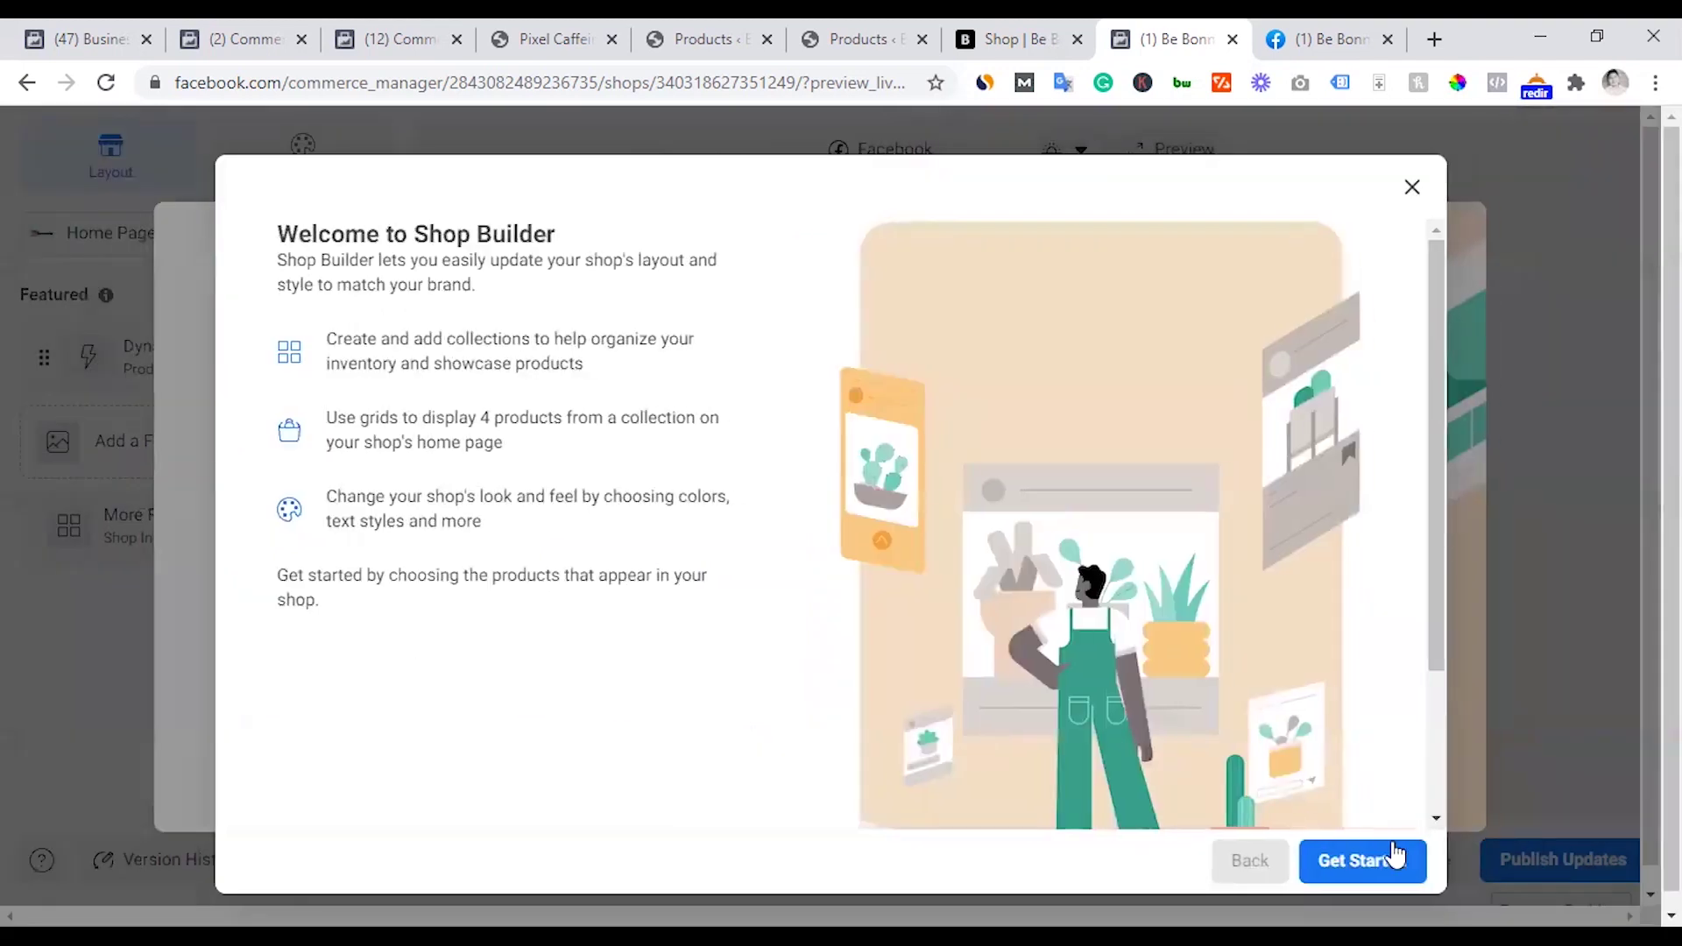
click(1371, 858)
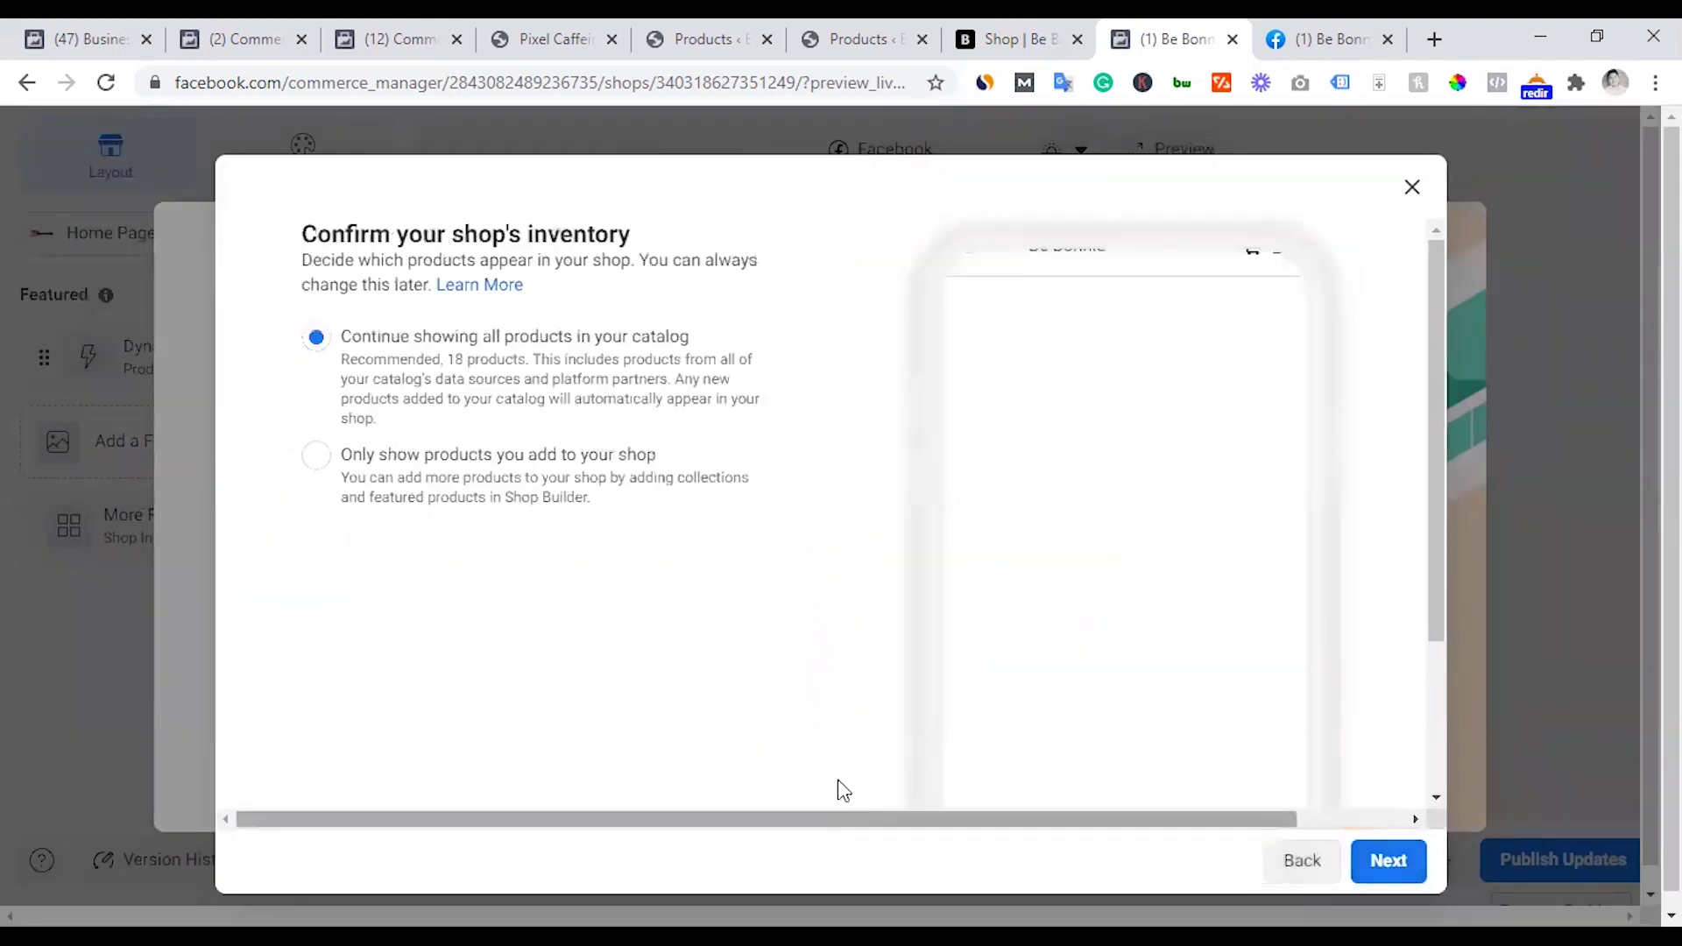
click(1378, 869)
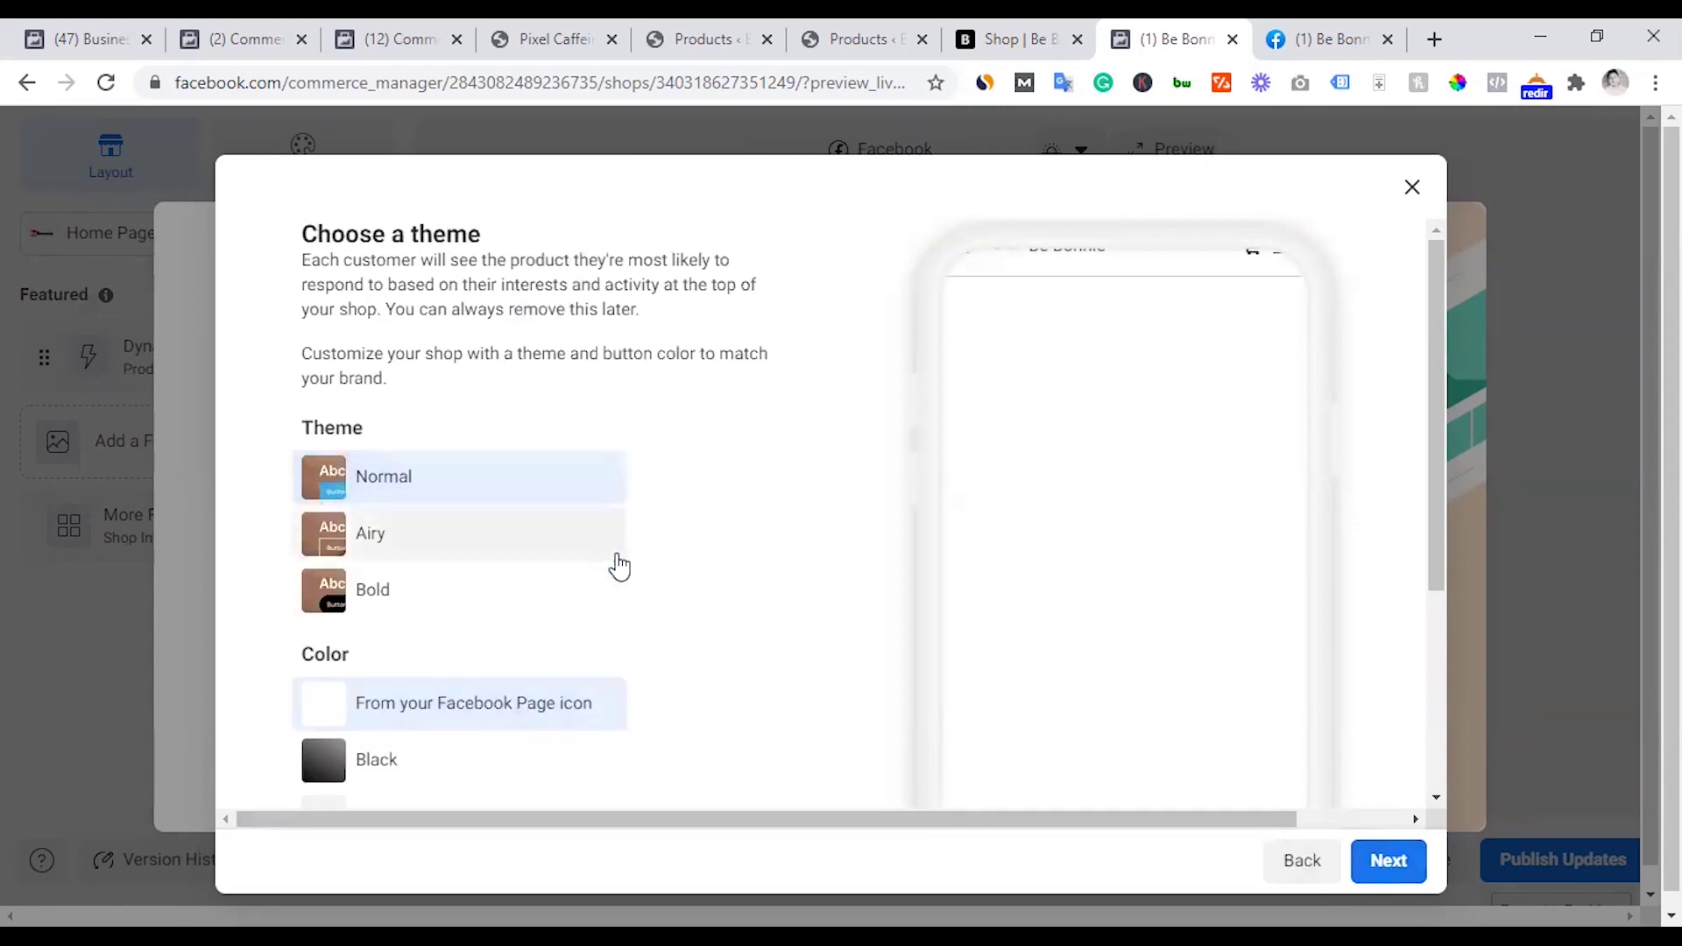
- Review the theme and color options and continue with the Normal theme and the color from the Facebook Page icon
scroll(538, 686, down, 3)
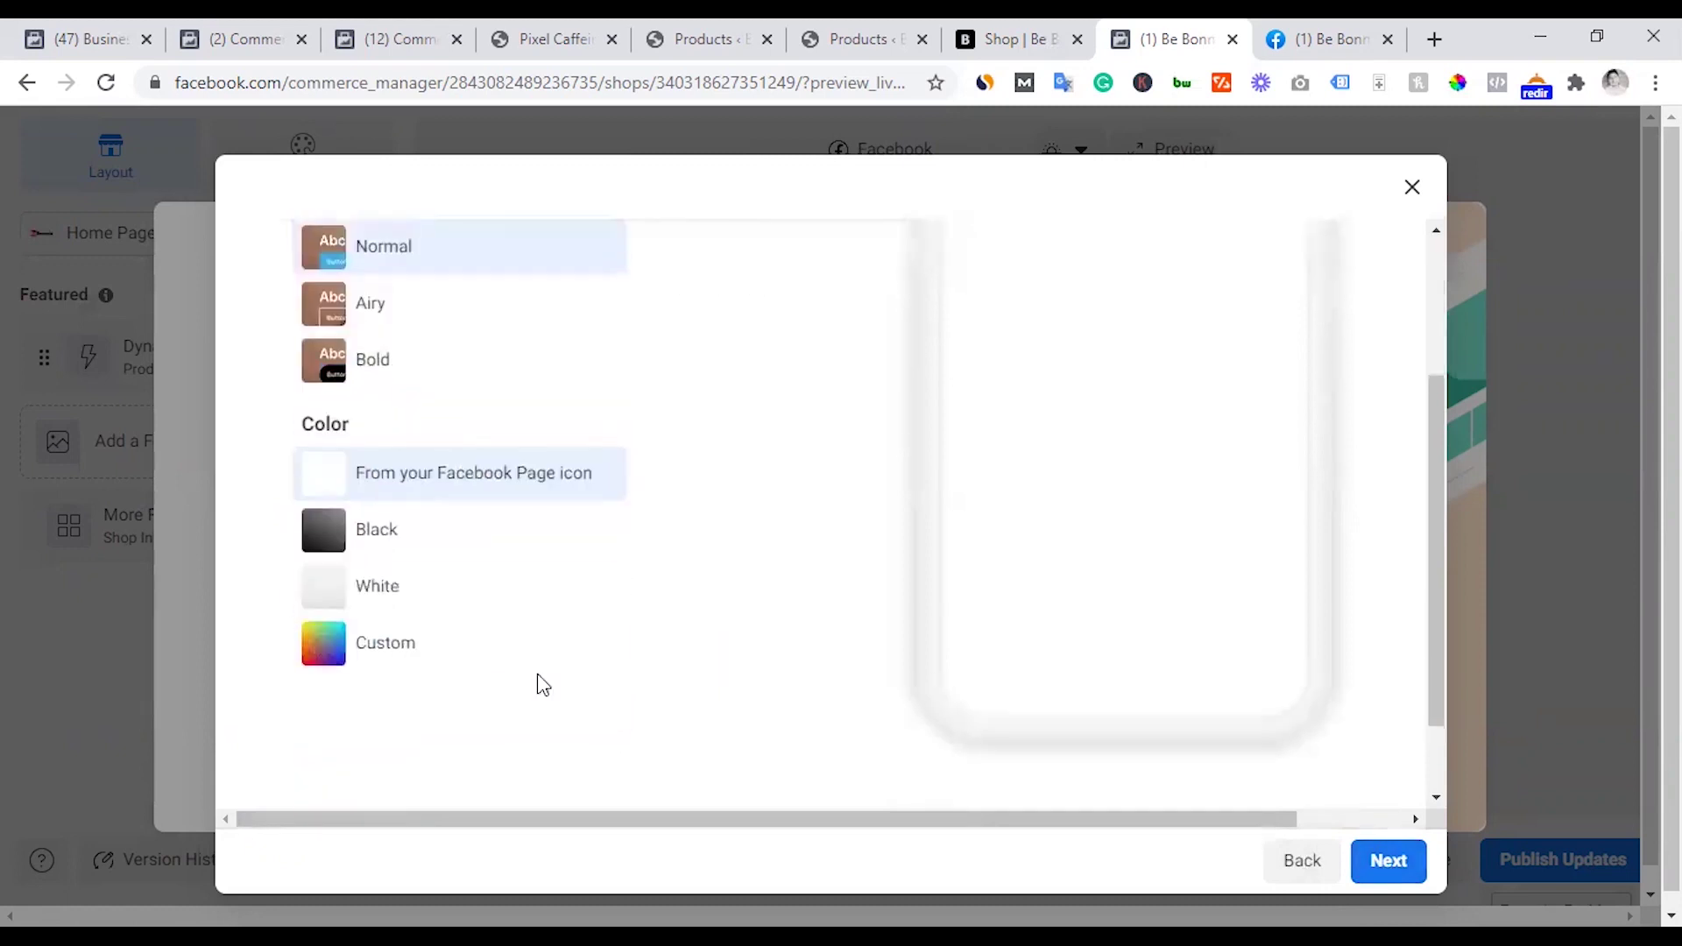
scroll(537, 683, up, 3)
click(1390, 861)
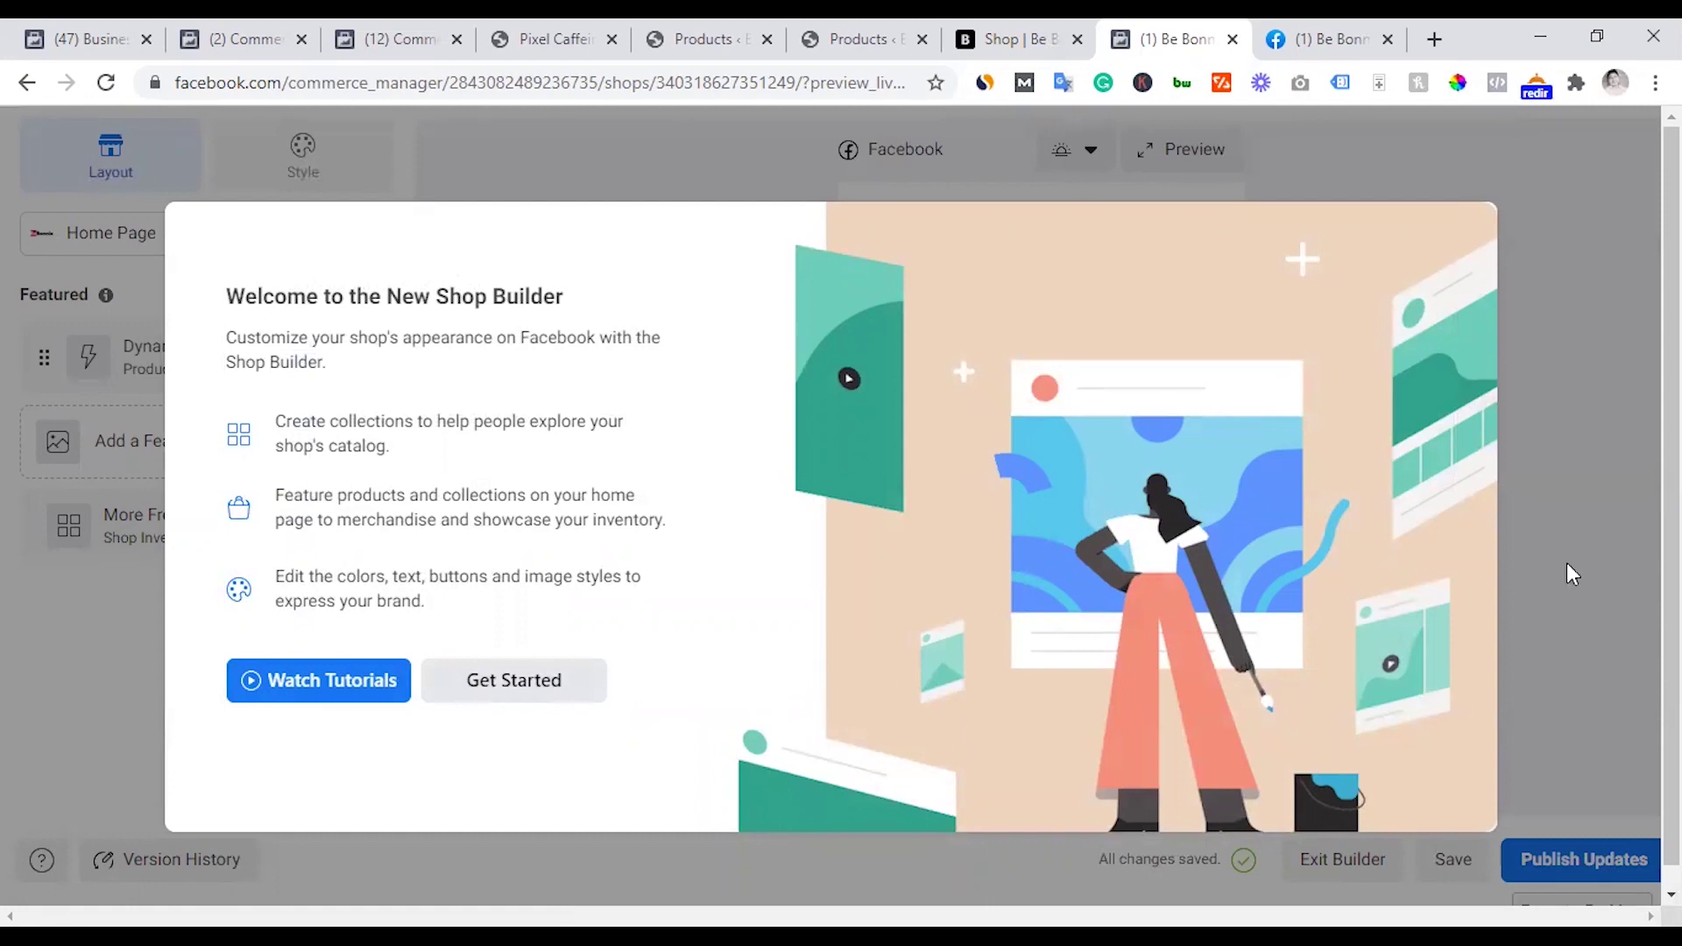
- Dismiss the Shop Builder introduction and video tutorial tip, and publish the shop updates
click(512, 682)
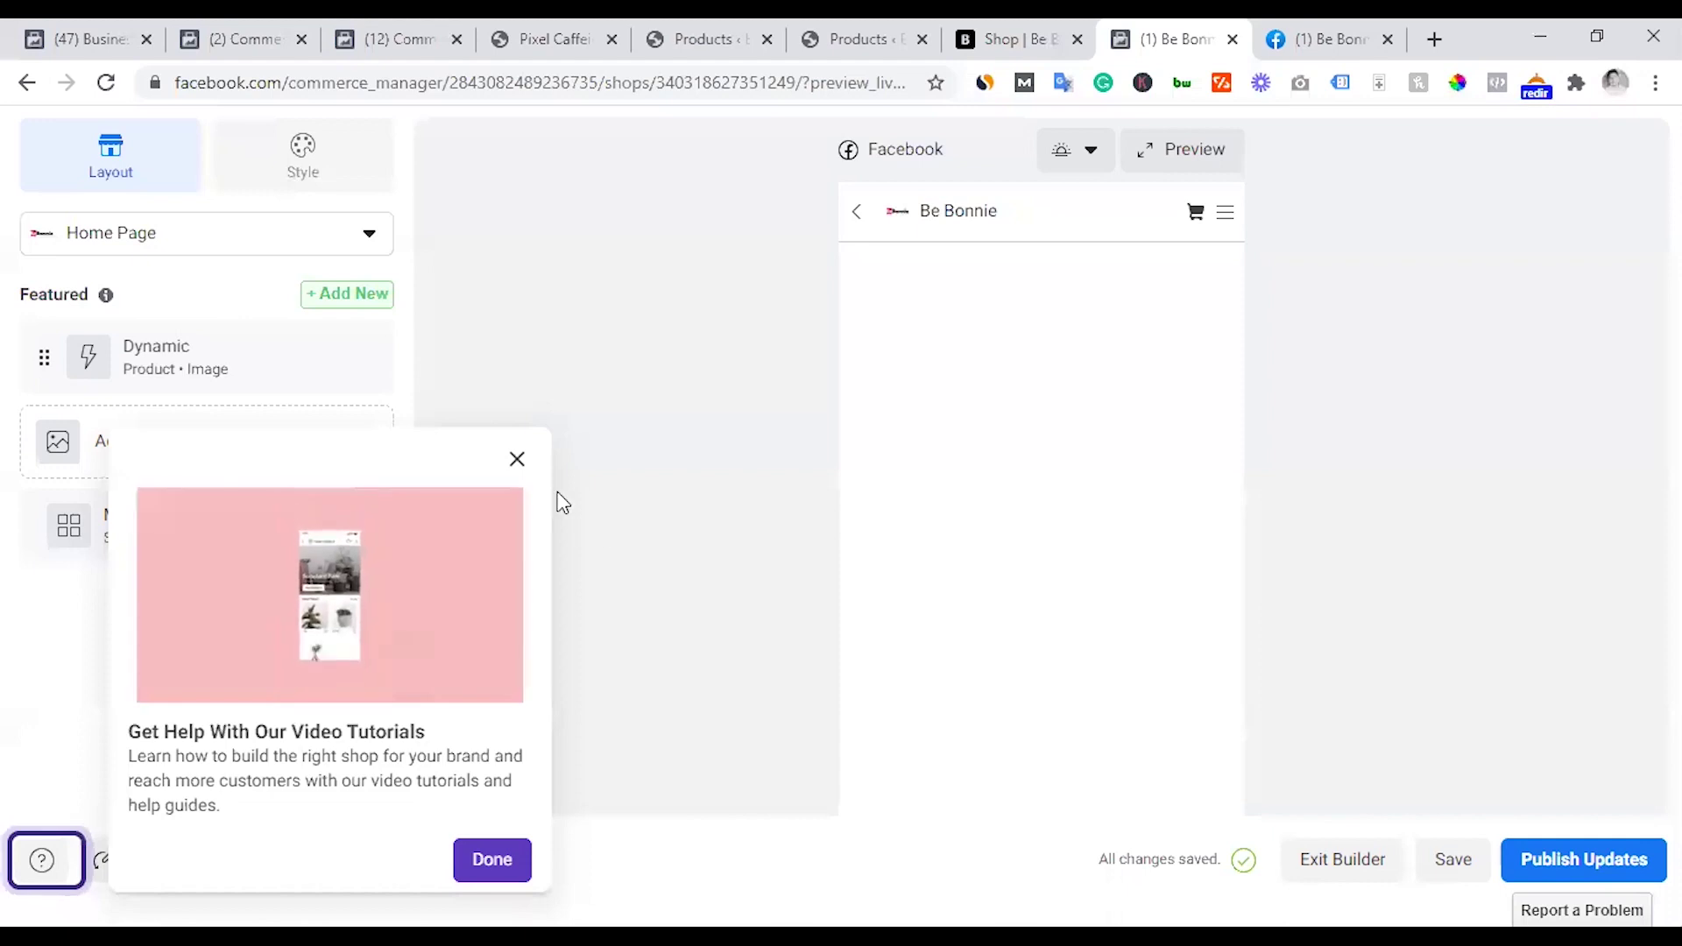
click(518, 461)
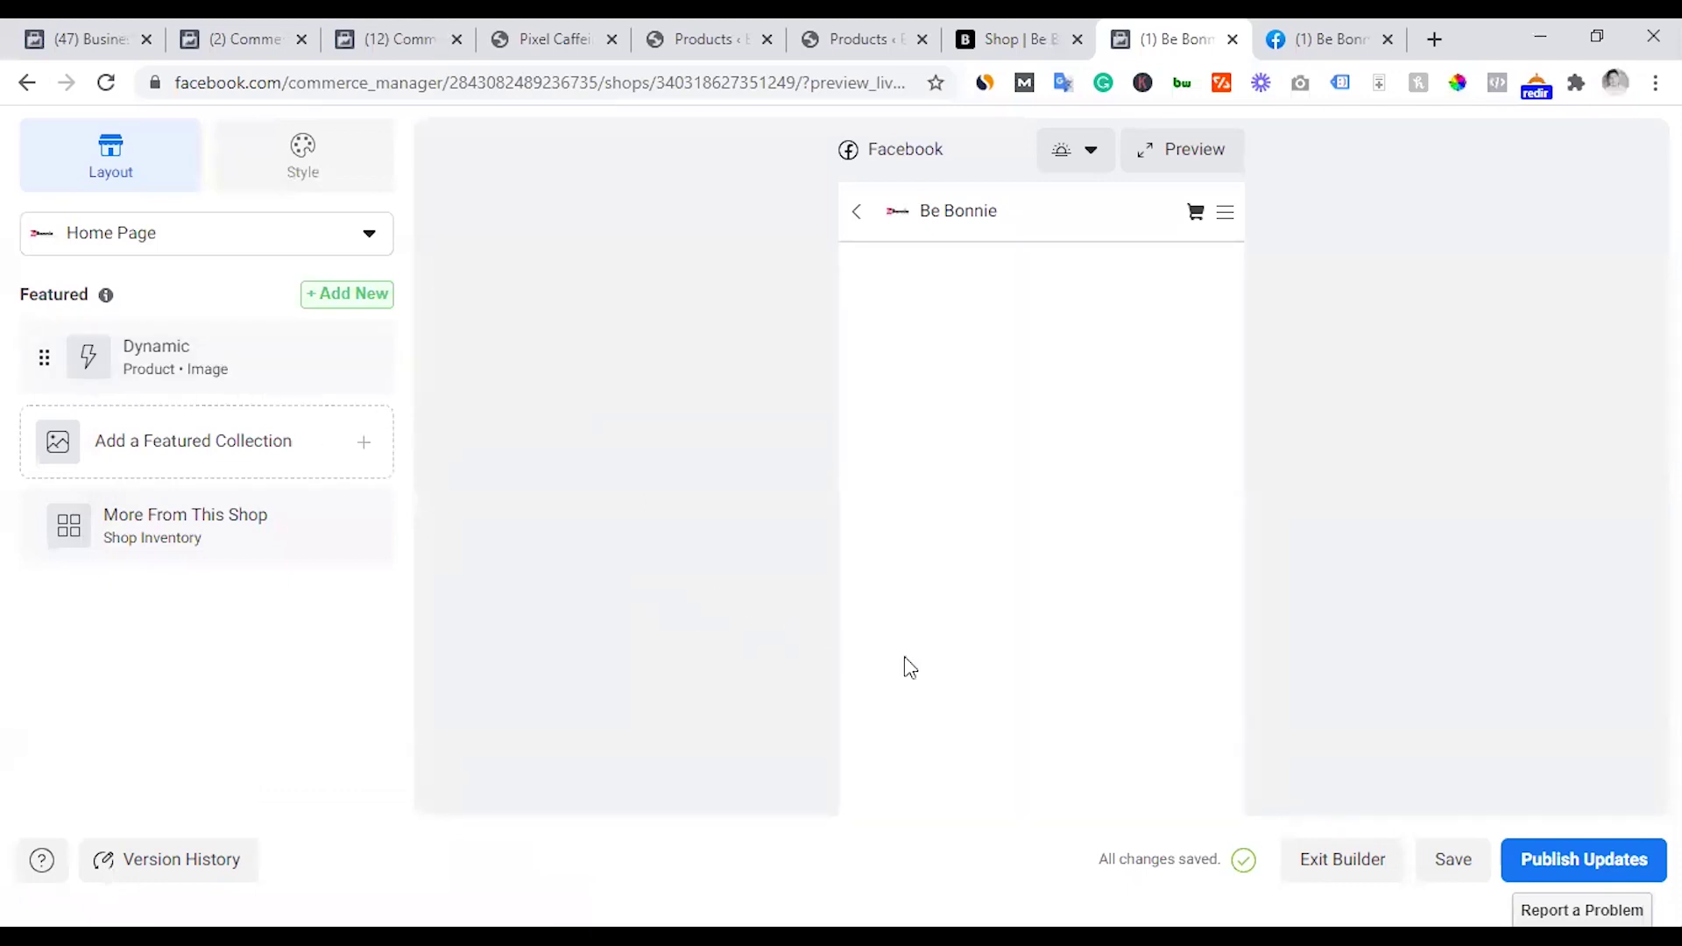
click(1547, 862)
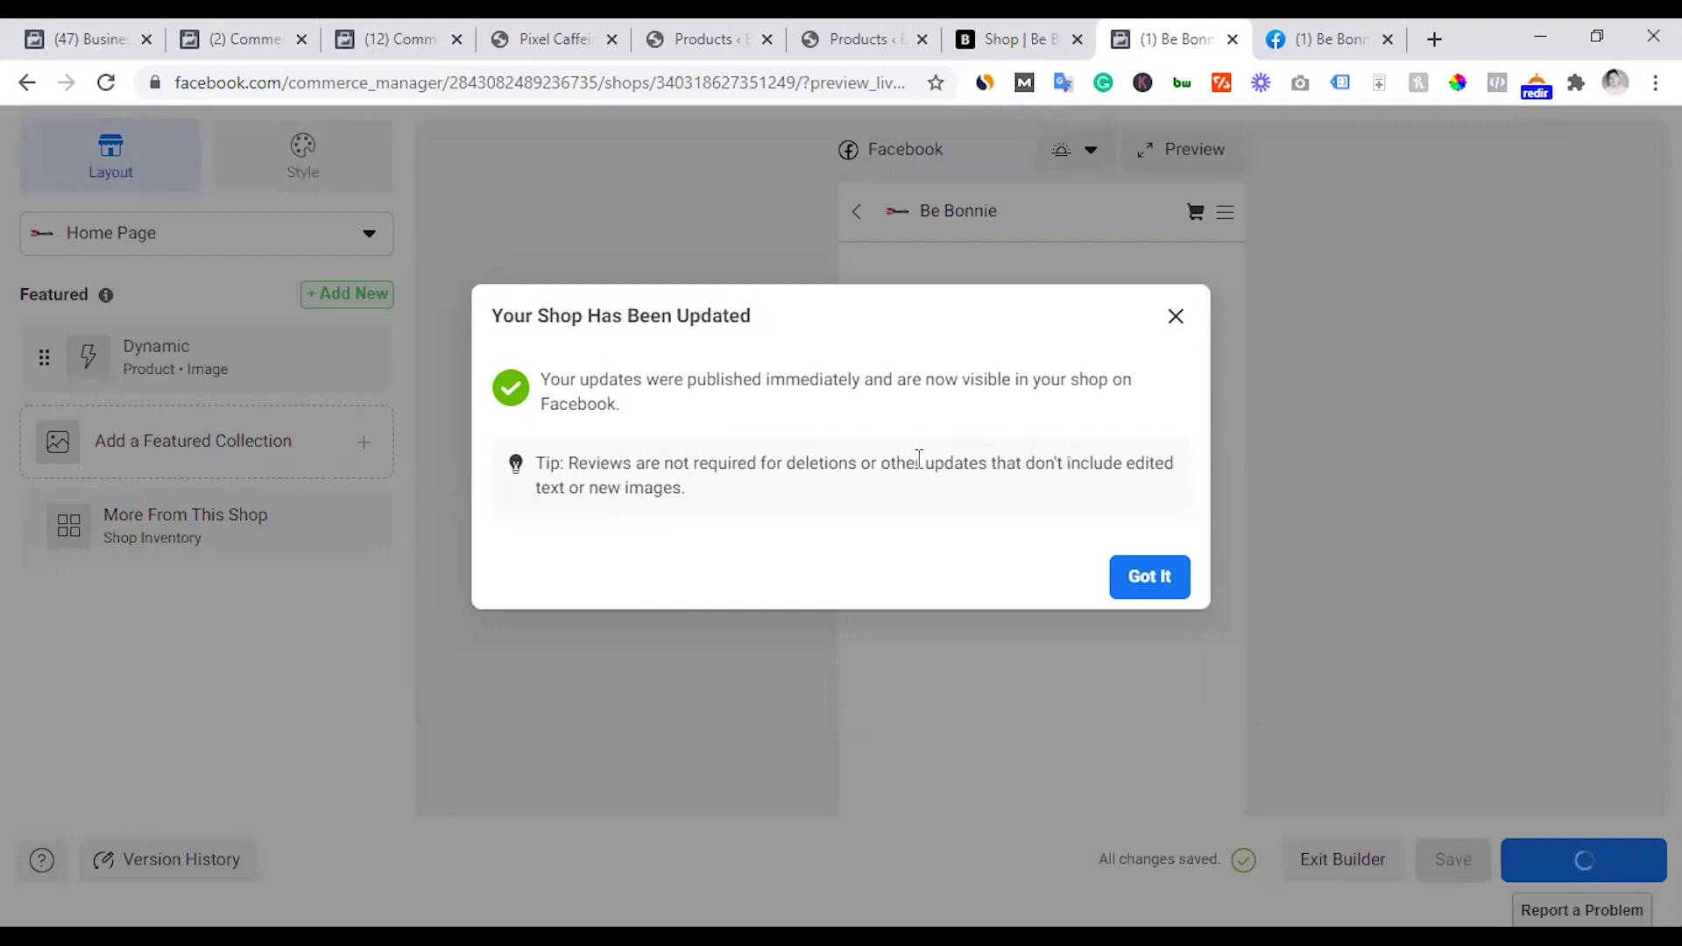
click(1130, 574)
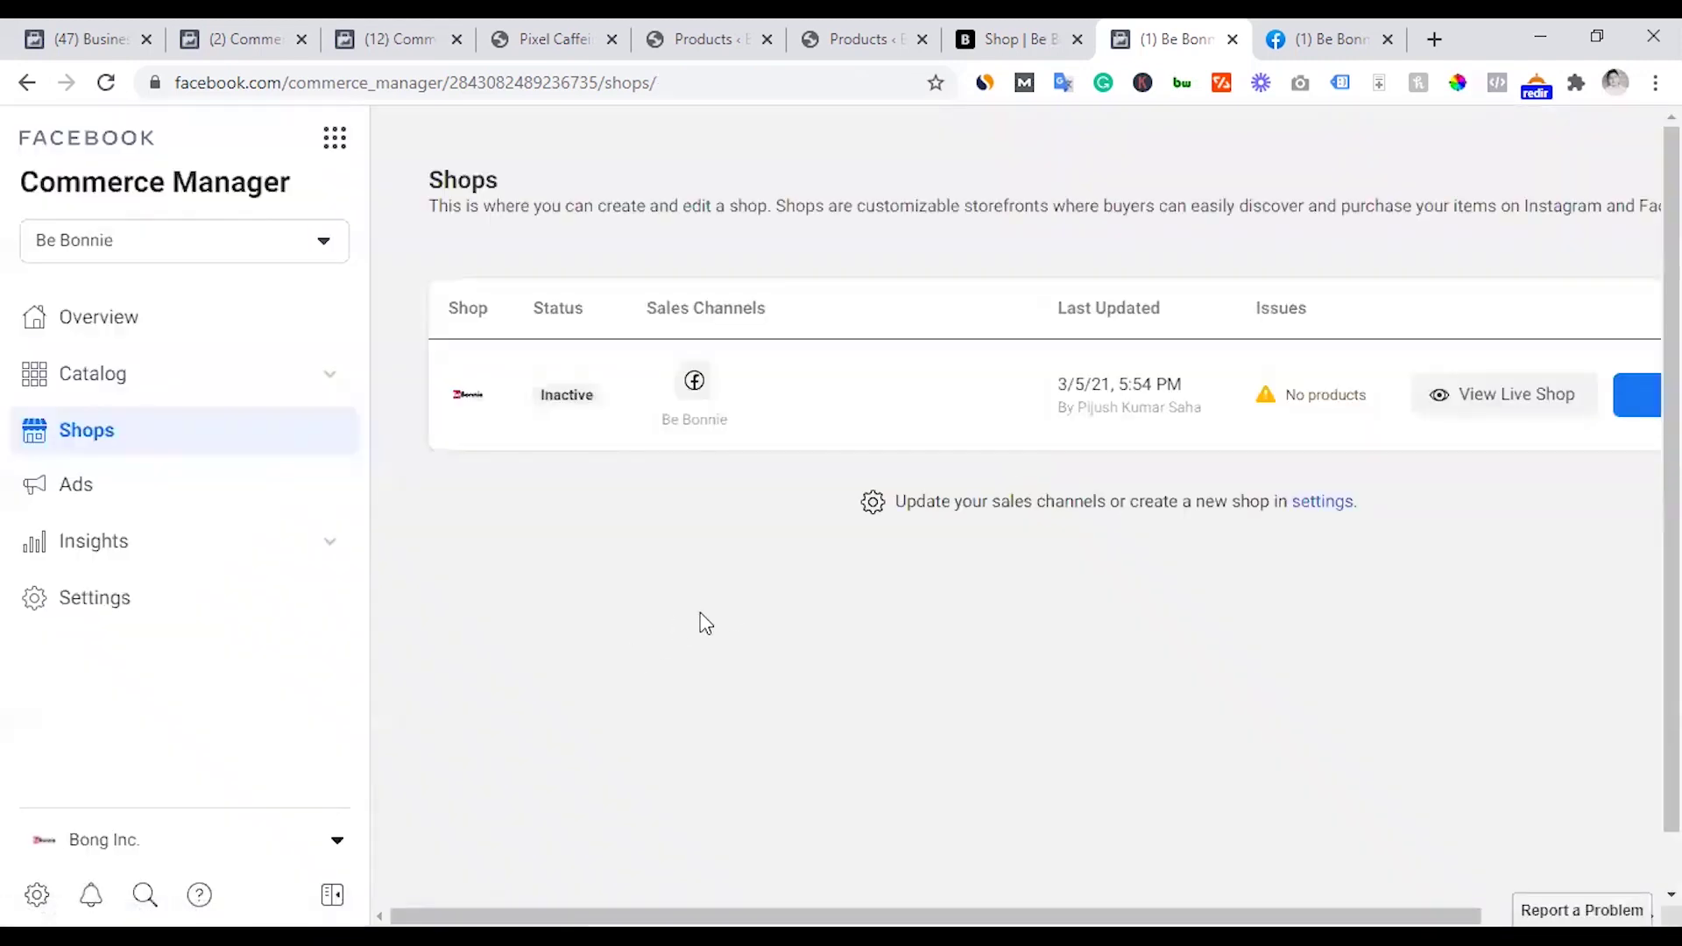
- Open Attribution for the Bong Inc. business and start its setup with the Separate brands, verticals, or regions option
key(ctrl+1)
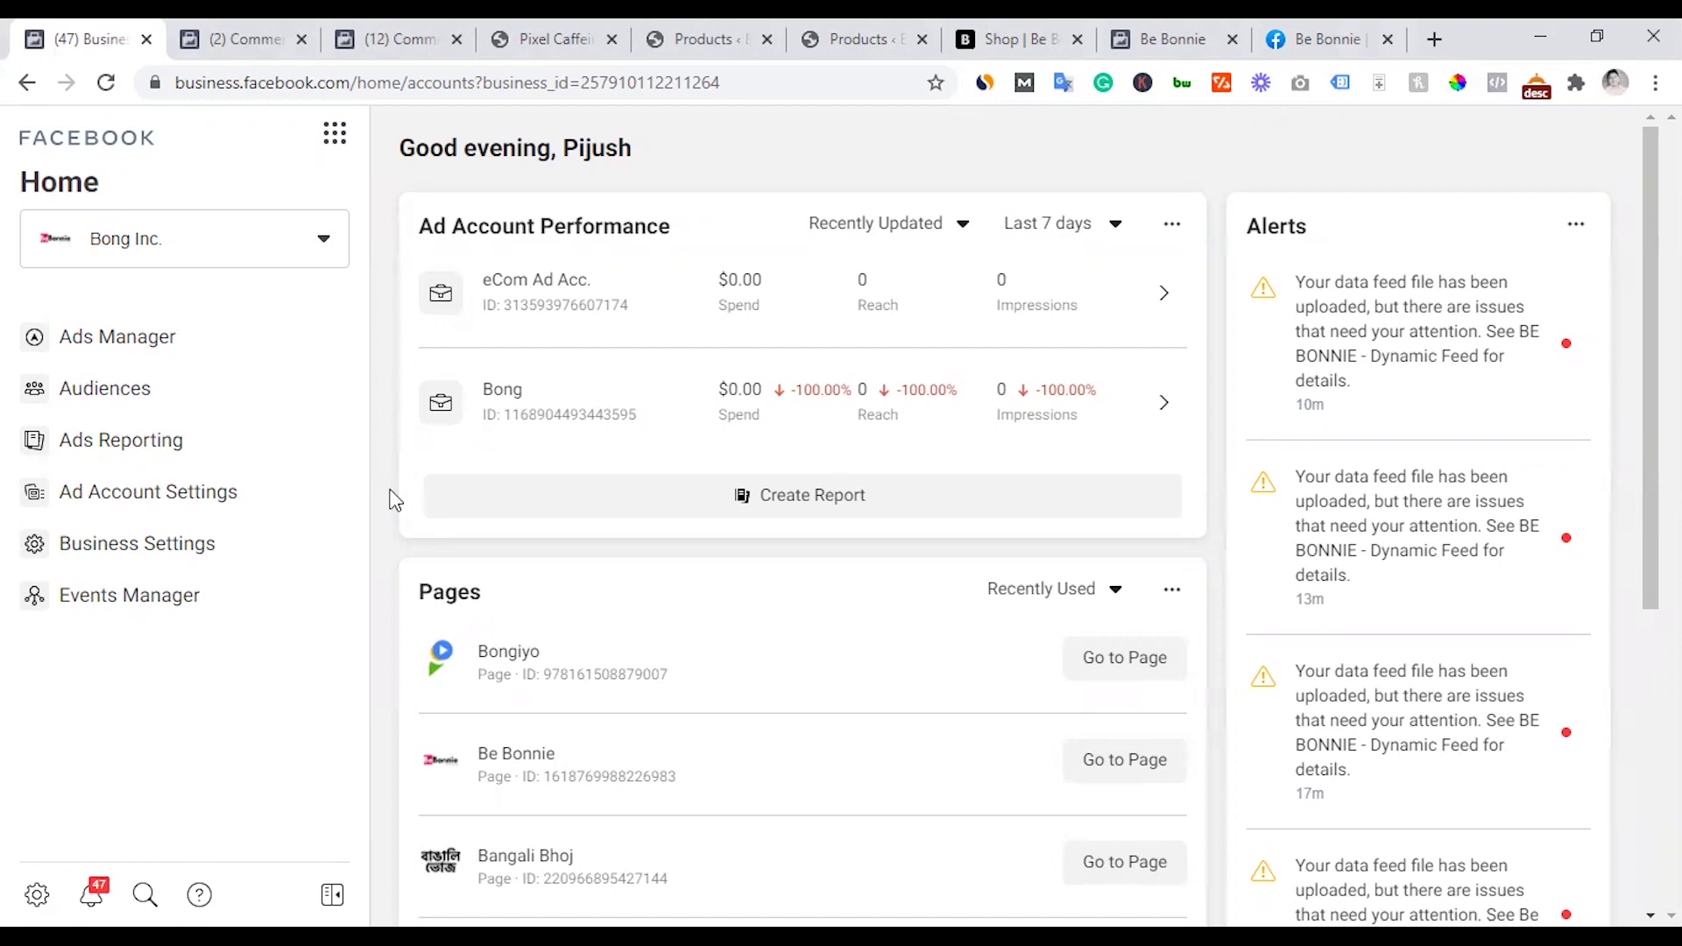
click(333, 138)
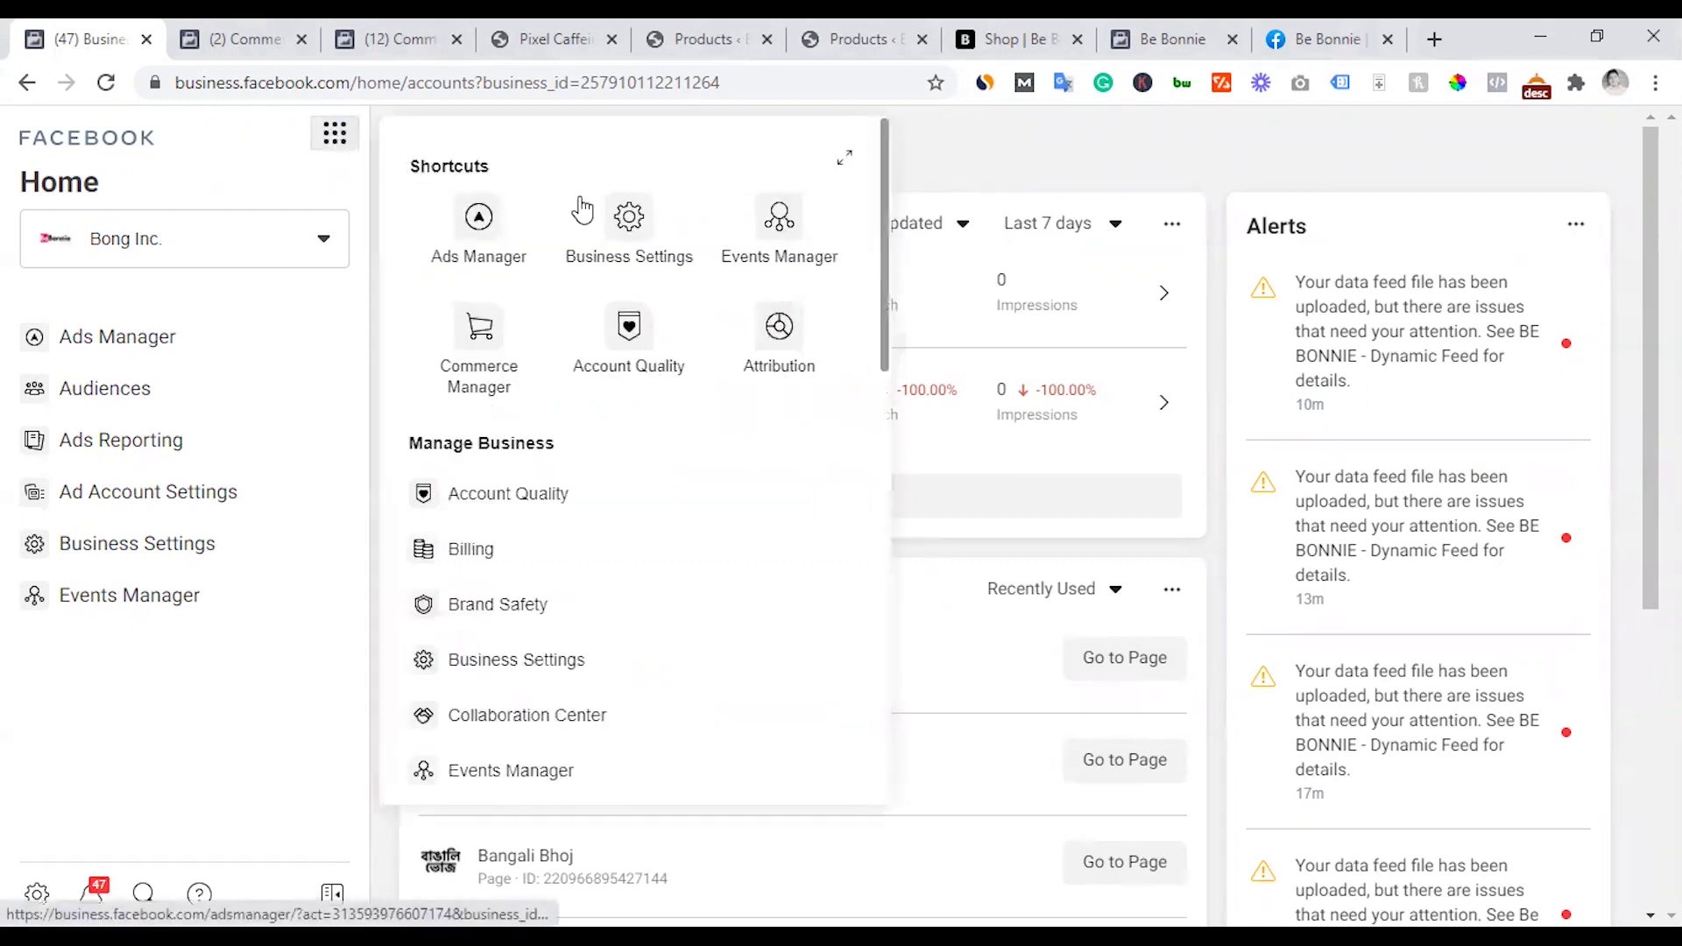
click(778, 331)
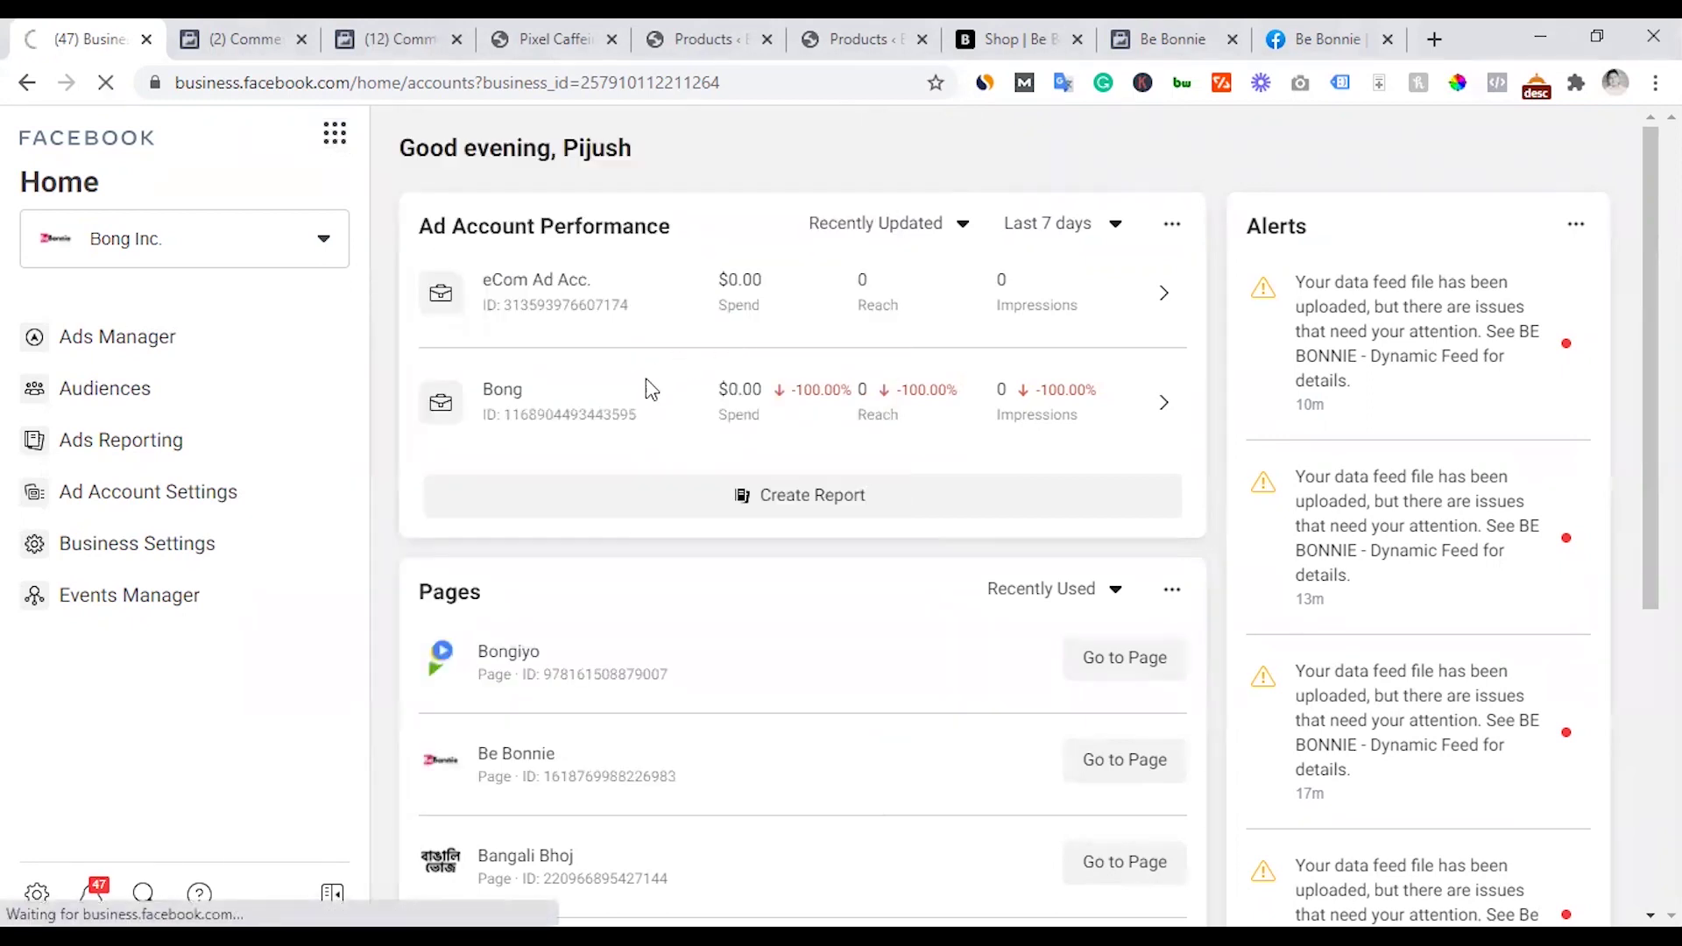
scroll(758, 535, down, 2)
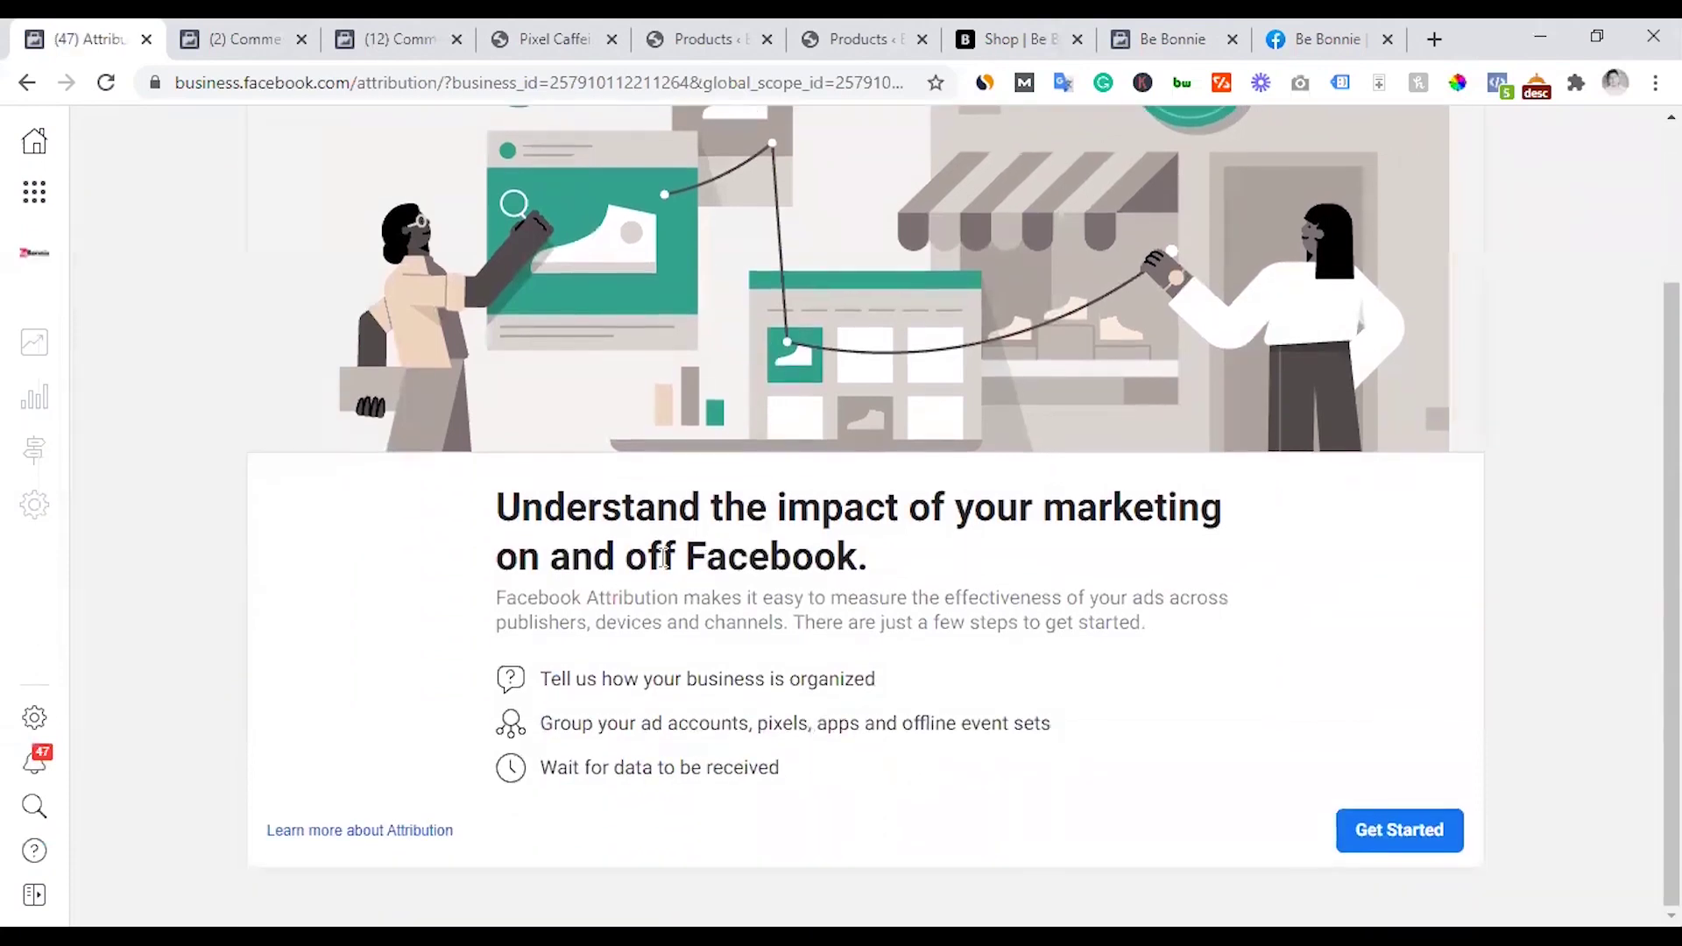
click(1381, 830)
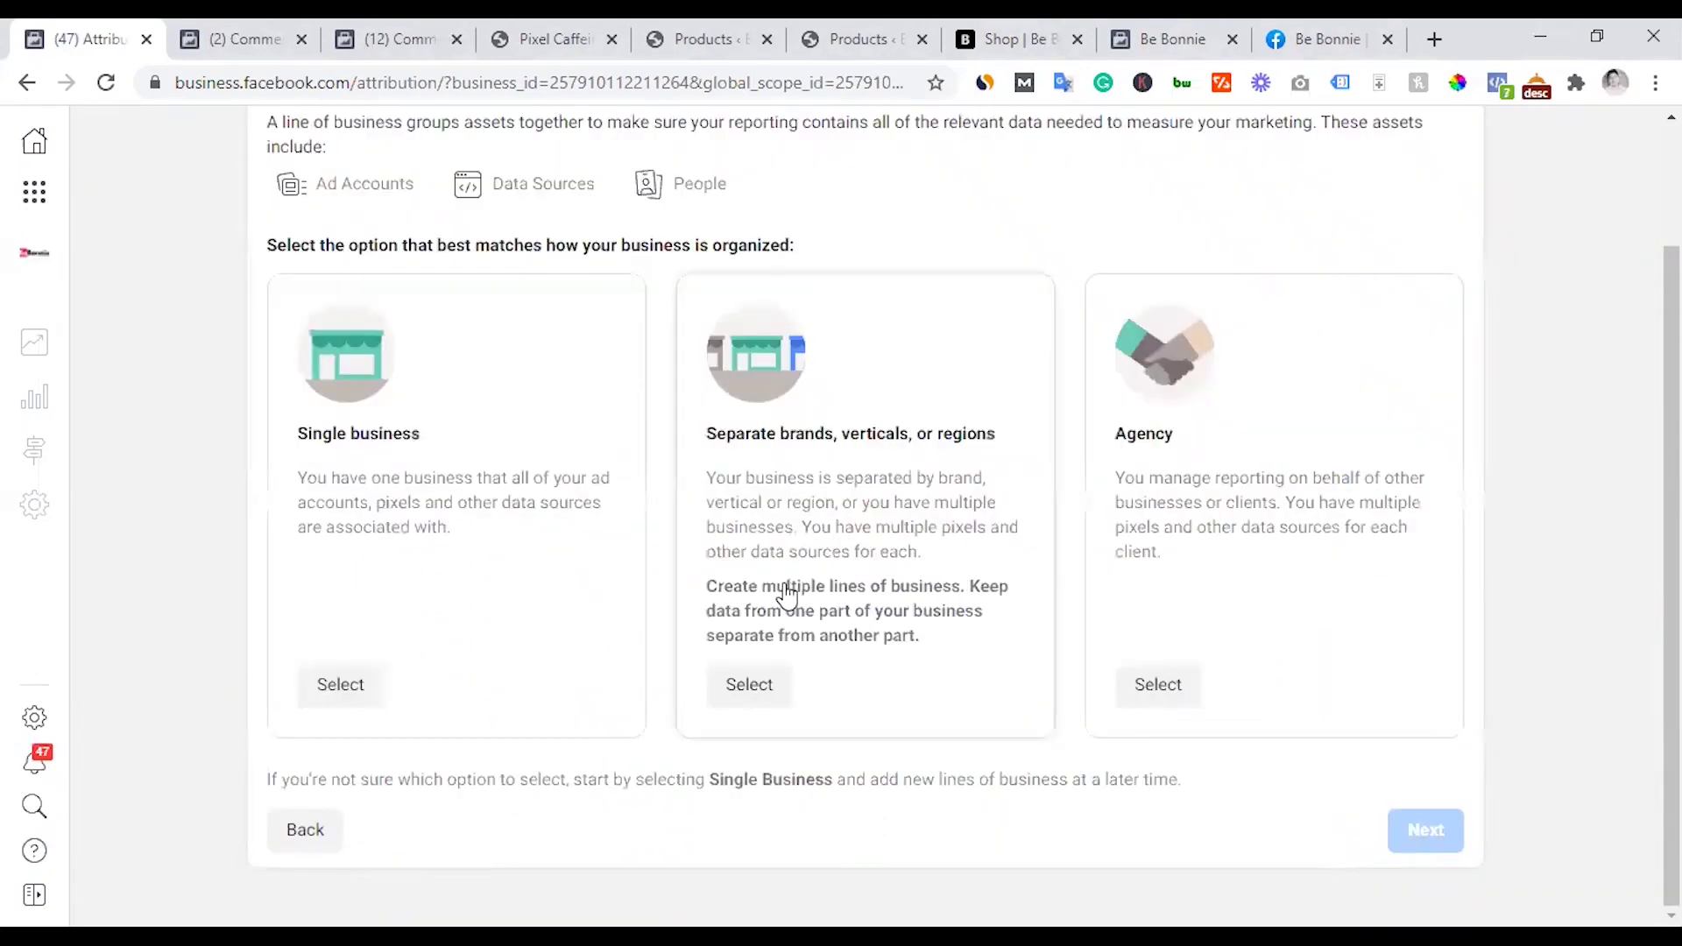
click(775, 484)
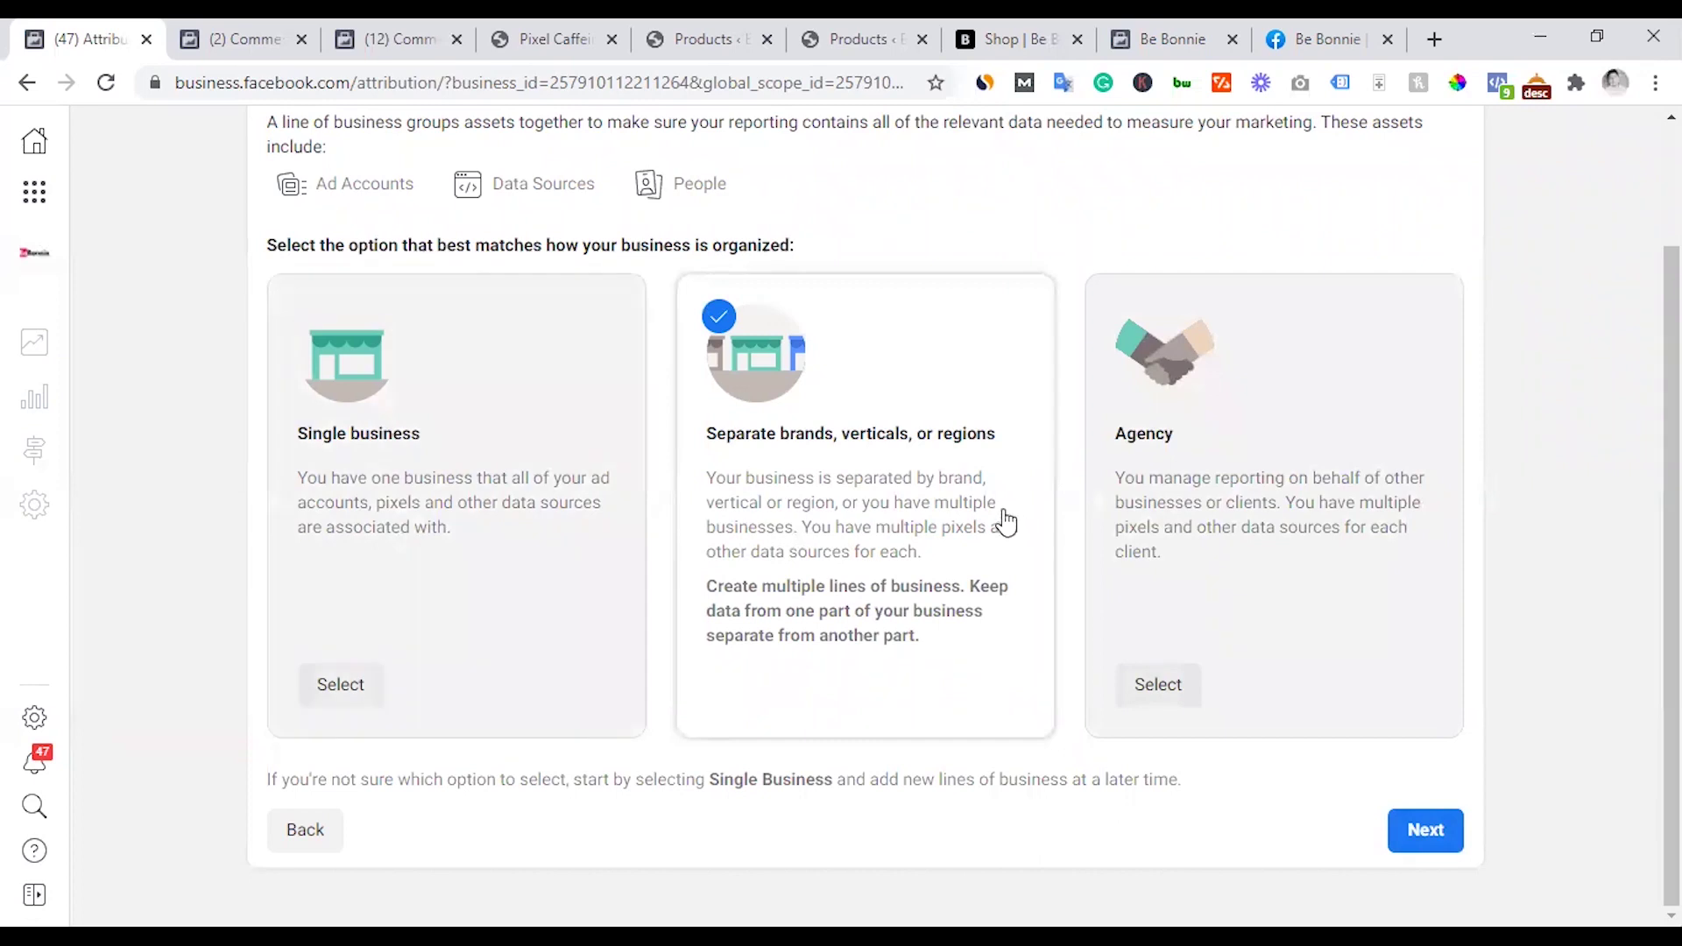
click(1432, 843)
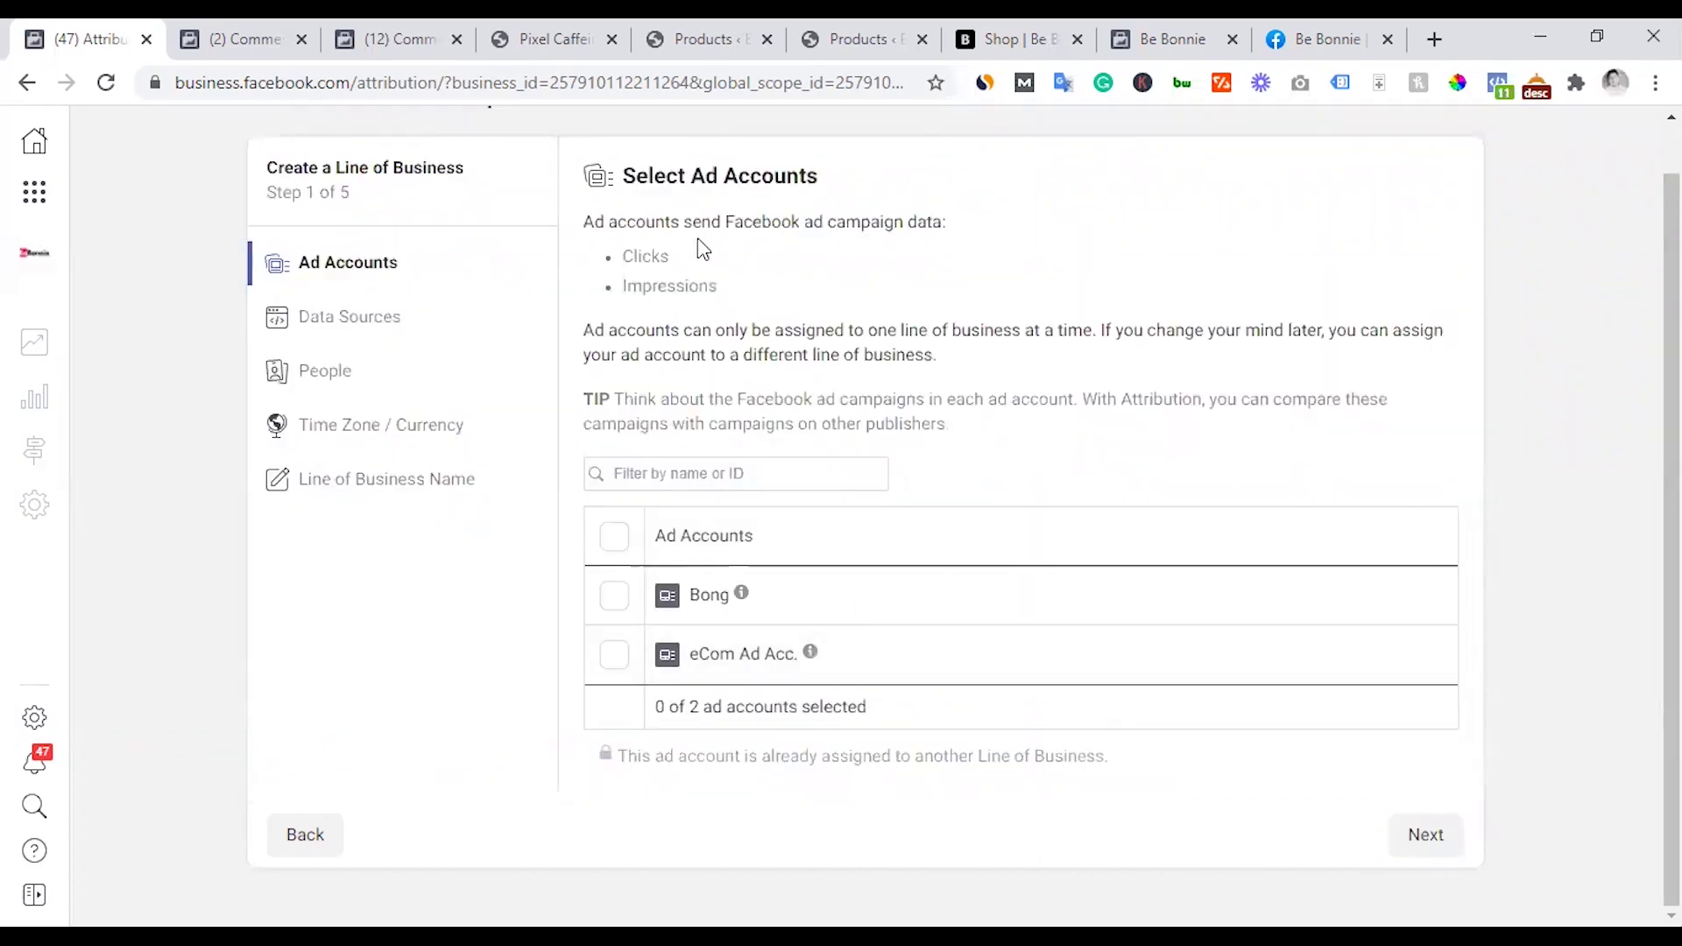
- Assign the Bong ad account and the Bong Inc.'s Pixel data source to the line of business
click(616, 656)
click(614, 658)
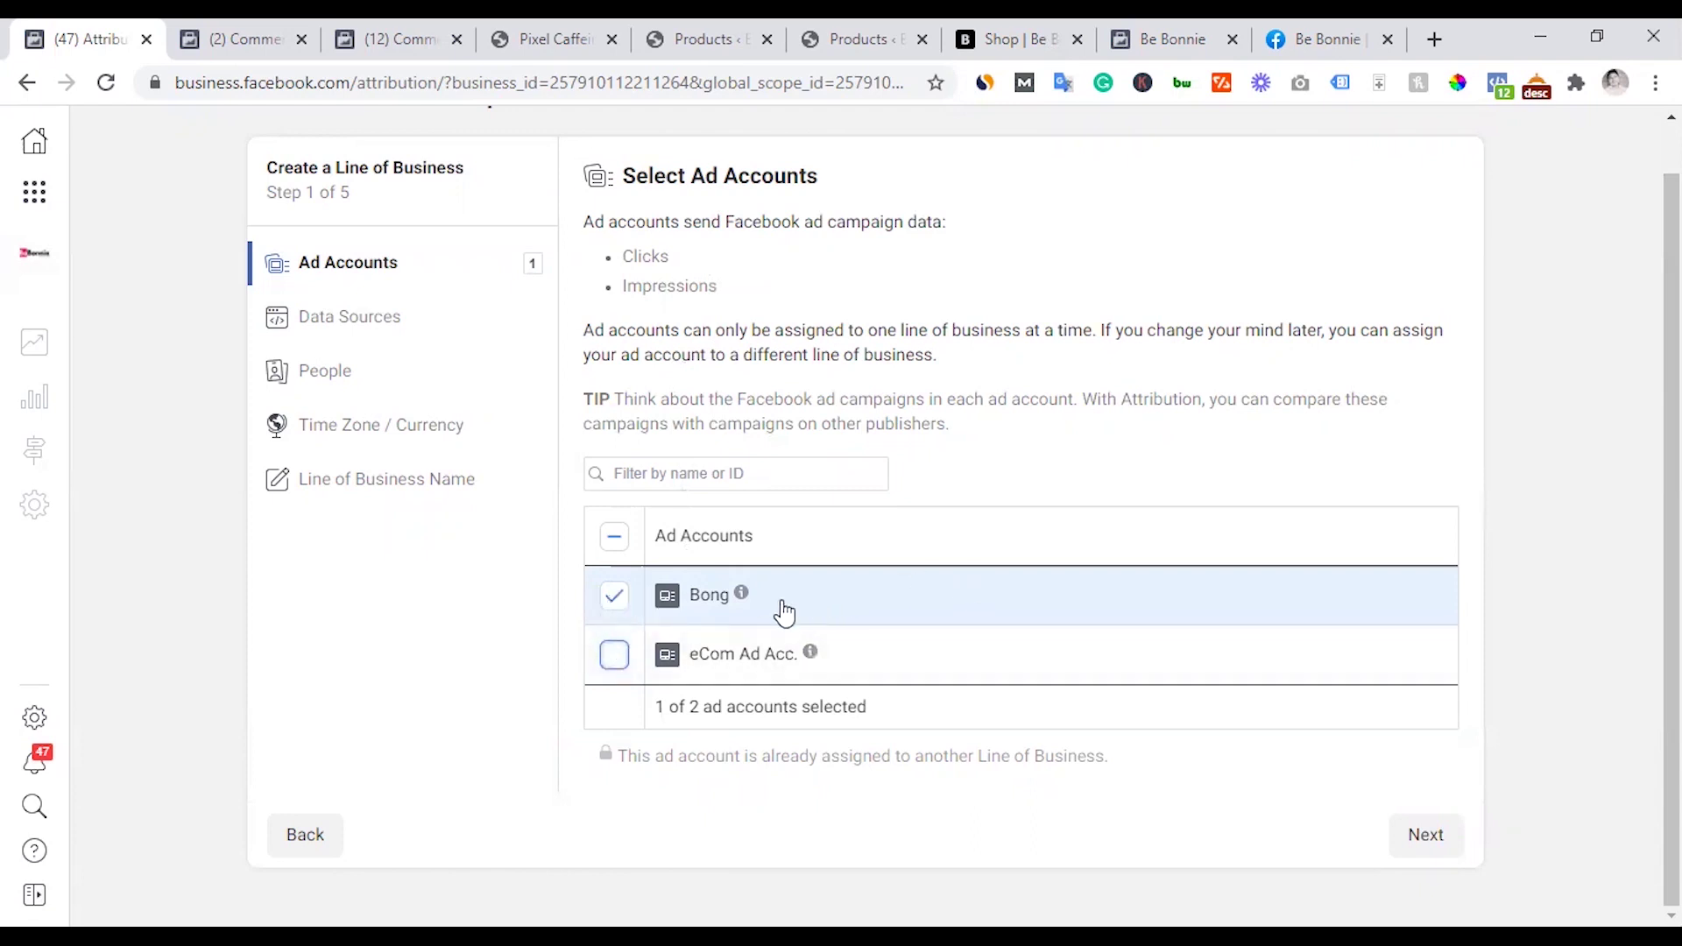
click(1426, 834)
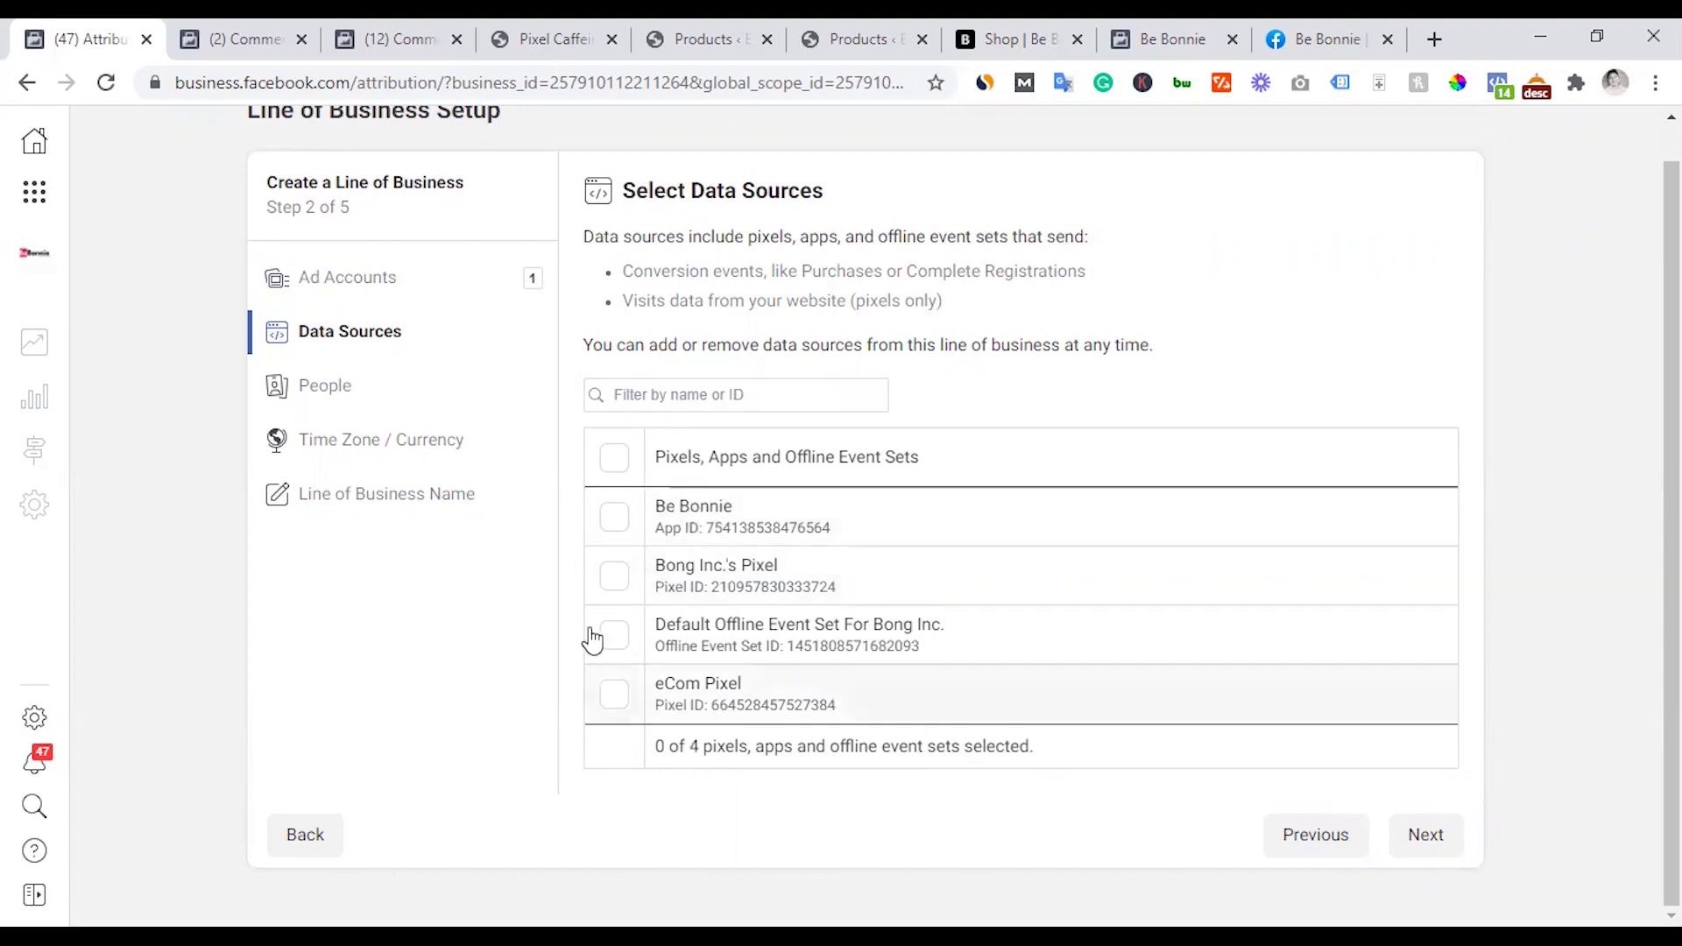
click(610, 581)
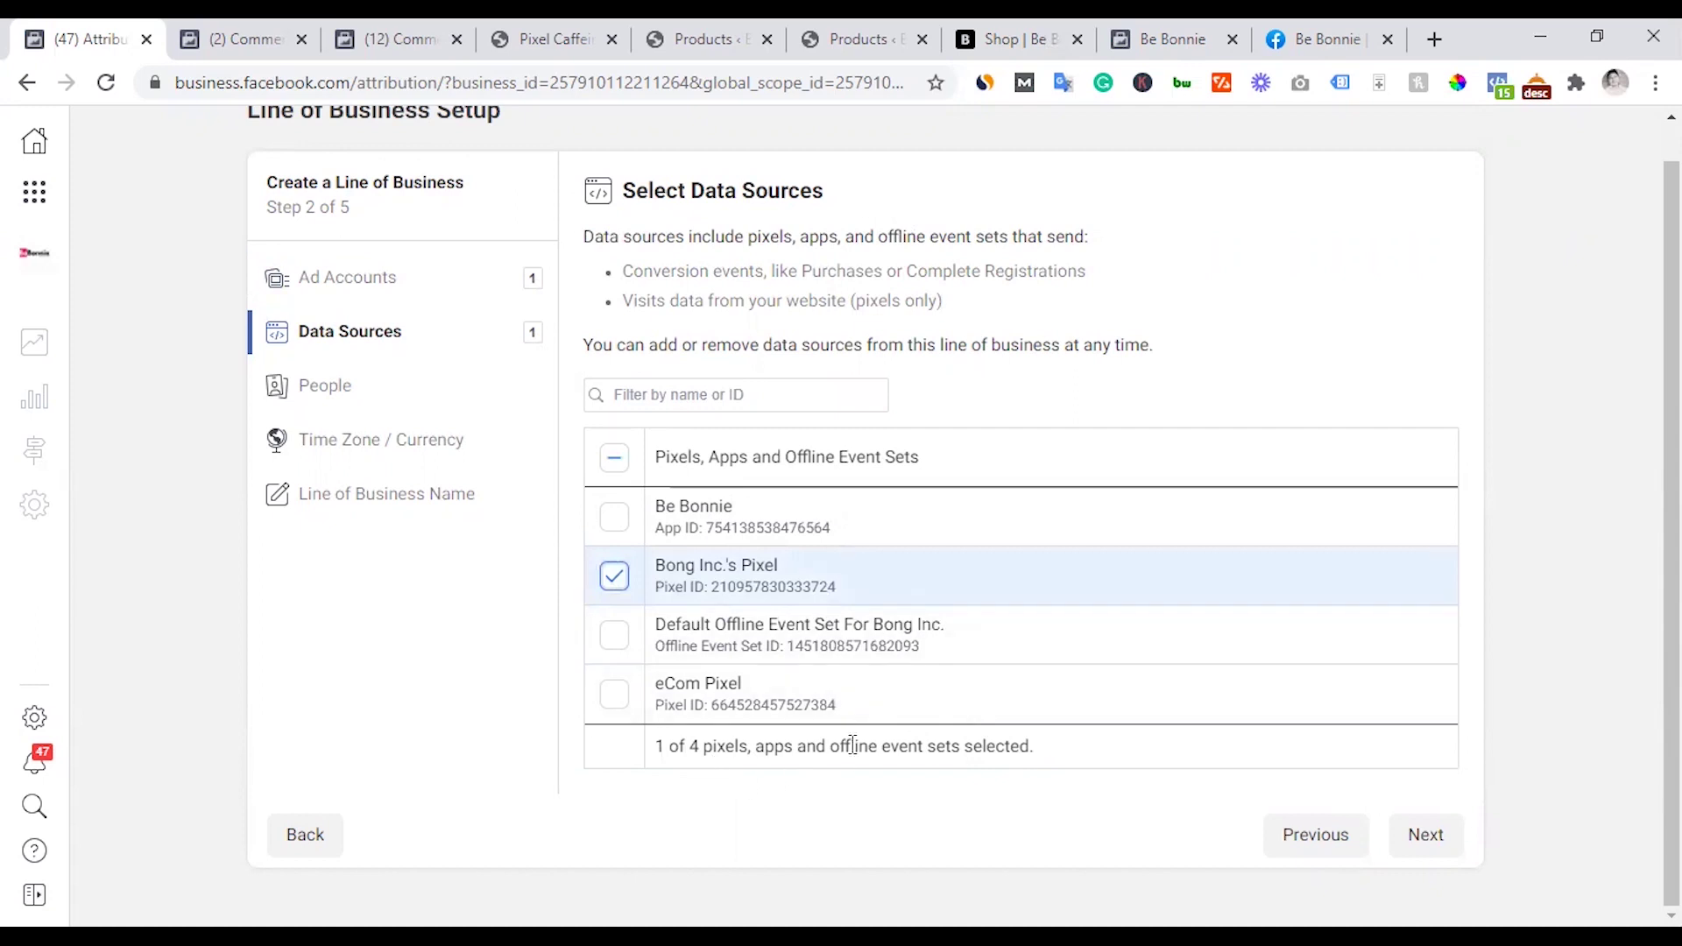
click(1425, 837)
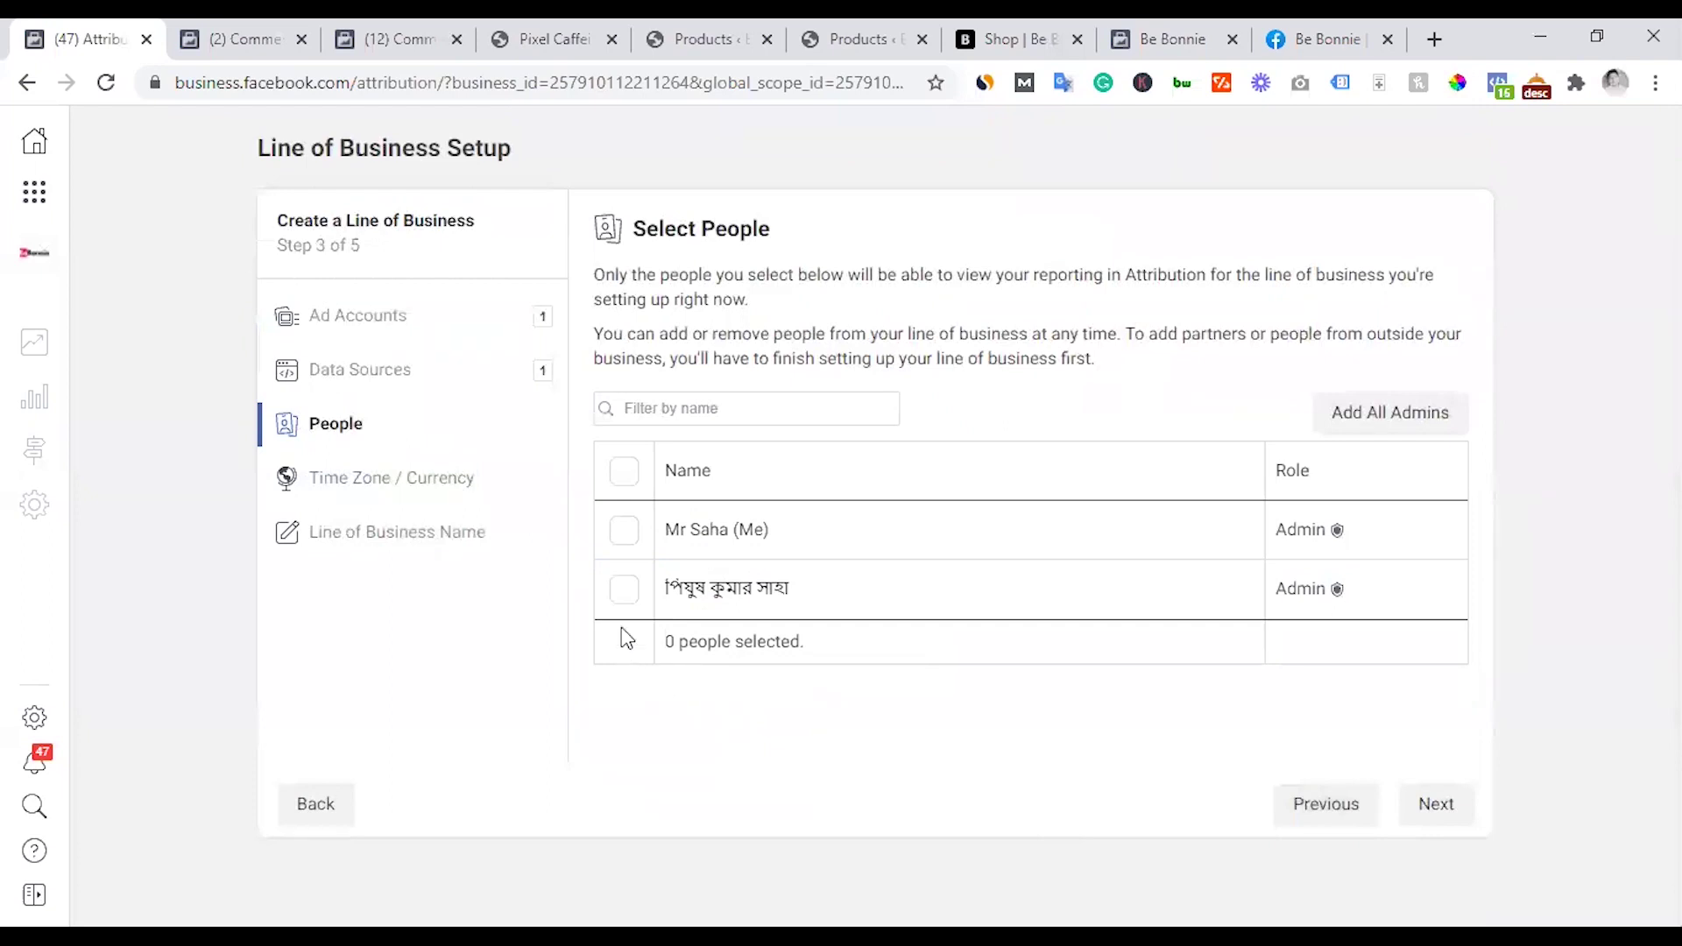
- Give both listed admins access to the line of business and continue to the time zone and currency settings
click(625, 530)
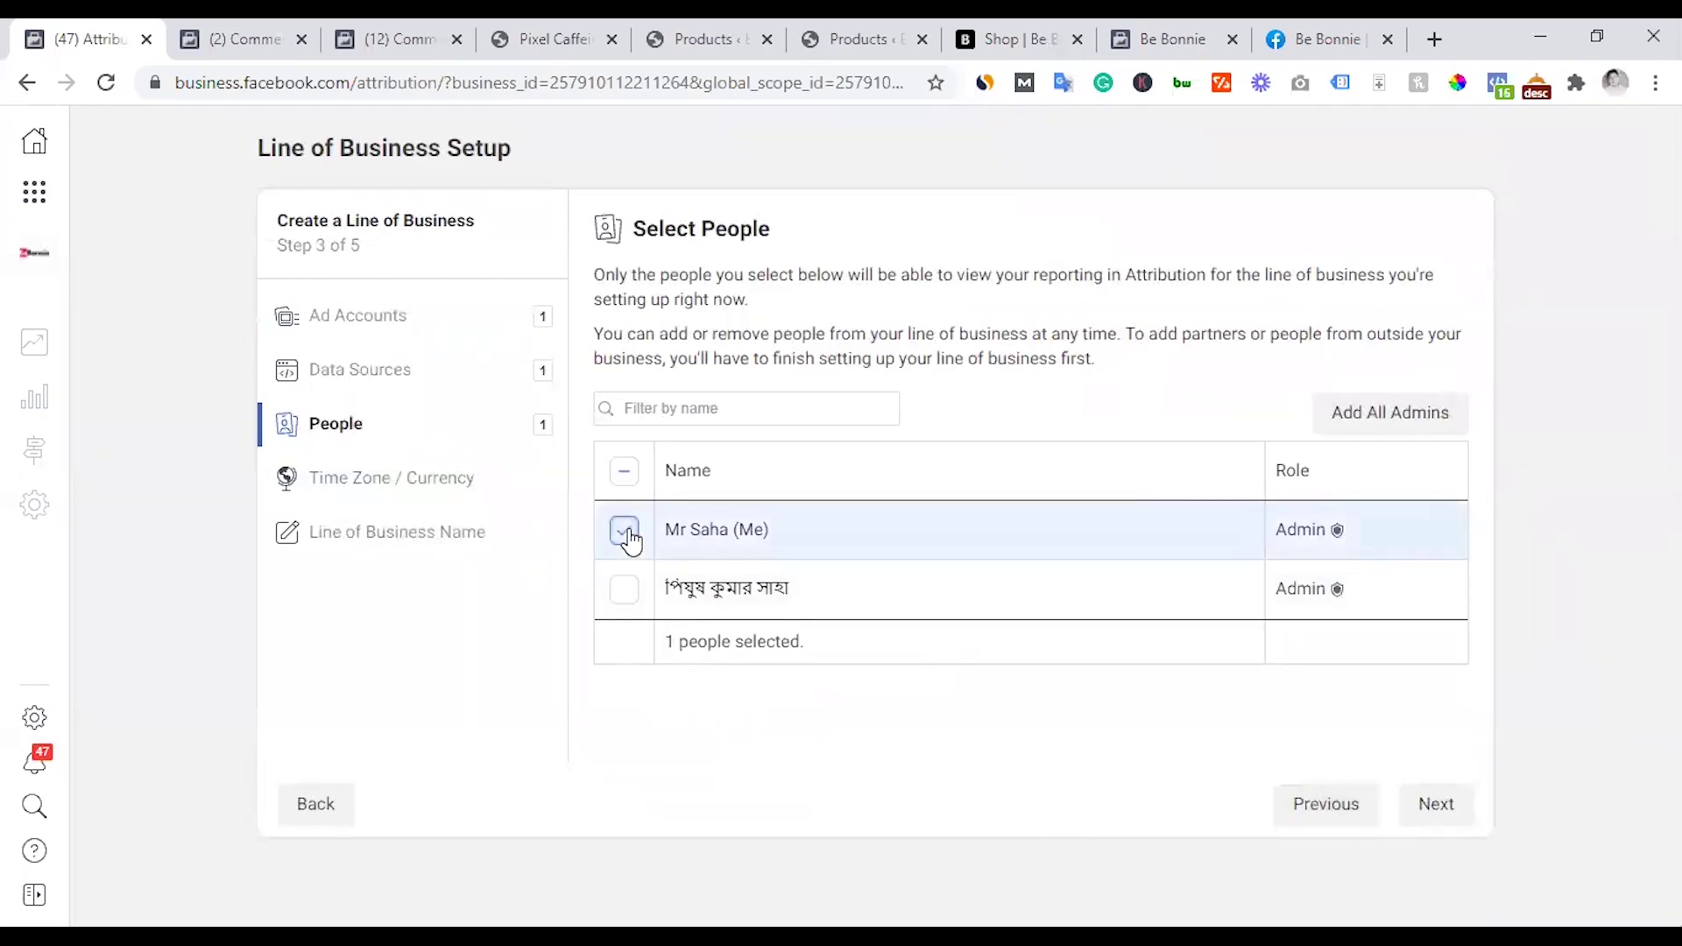
click(624, 589)
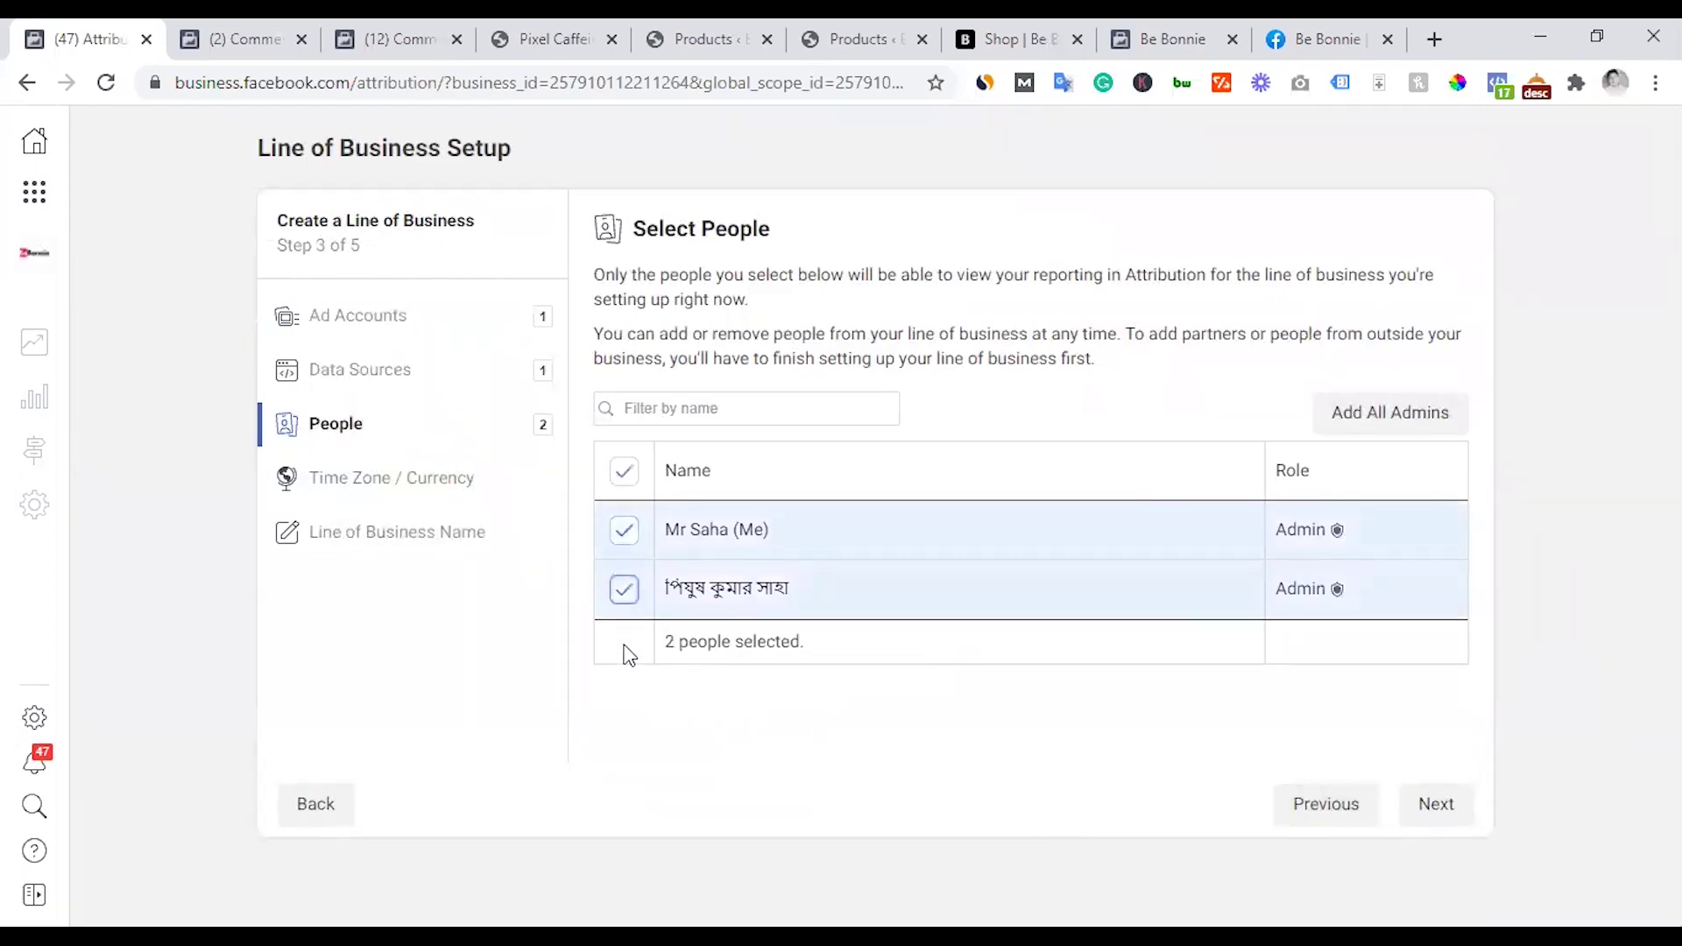
click(1437, 804)
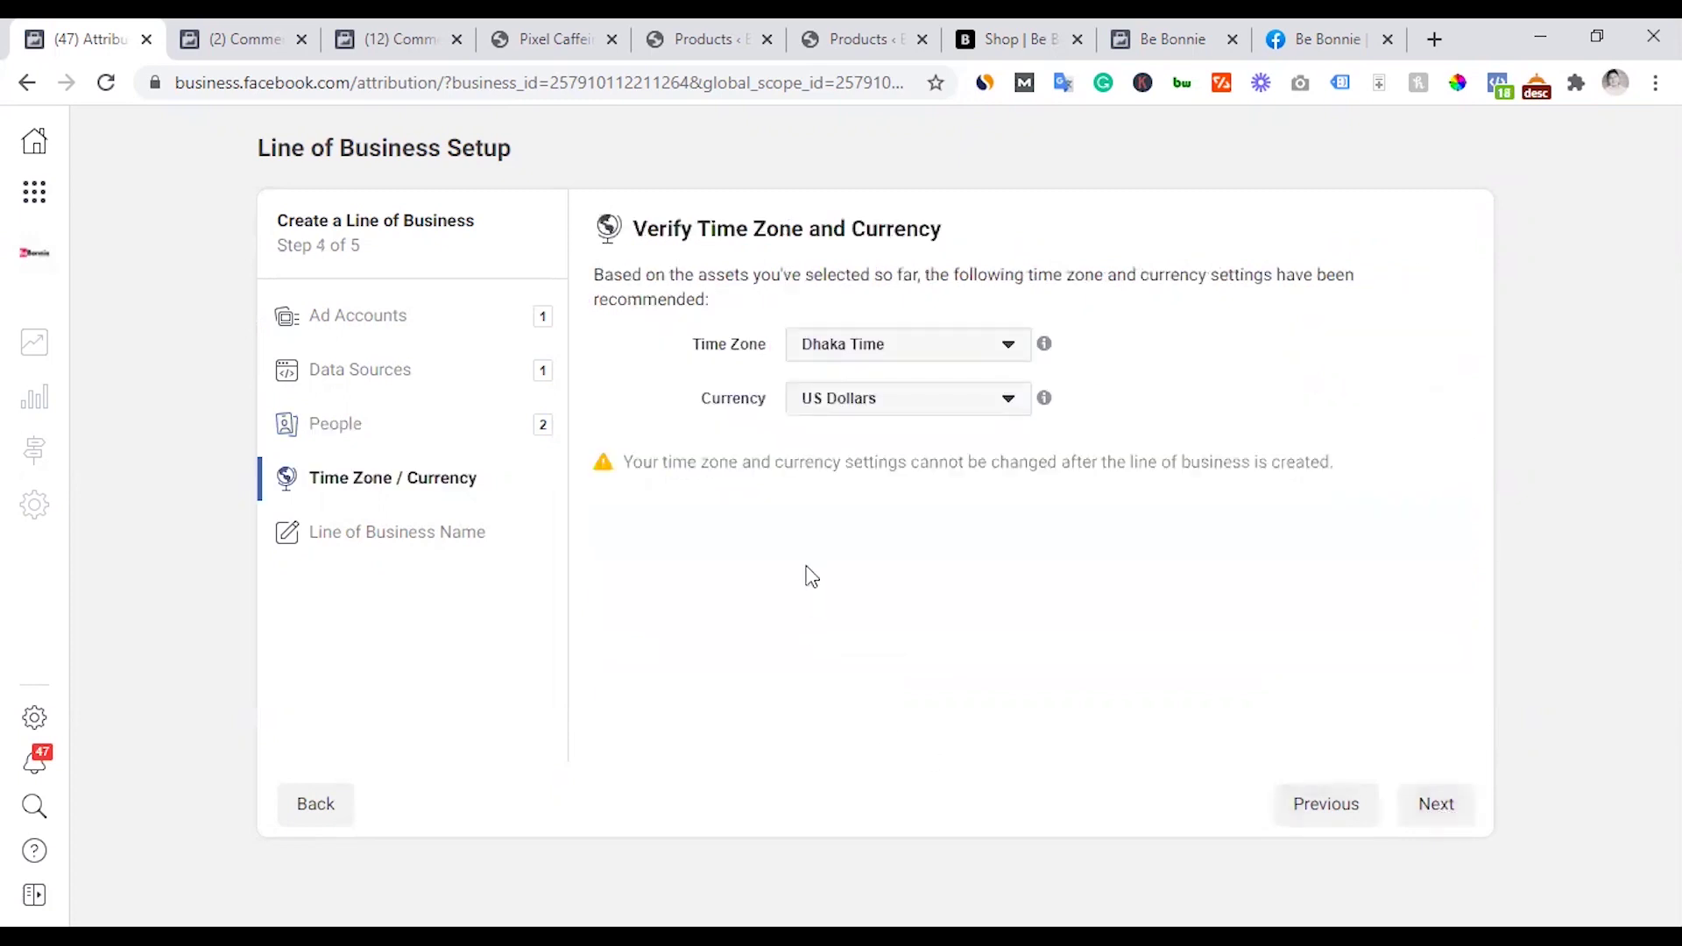
- Set the line of business currency to Bangladeshi Taka
click(911, 401)
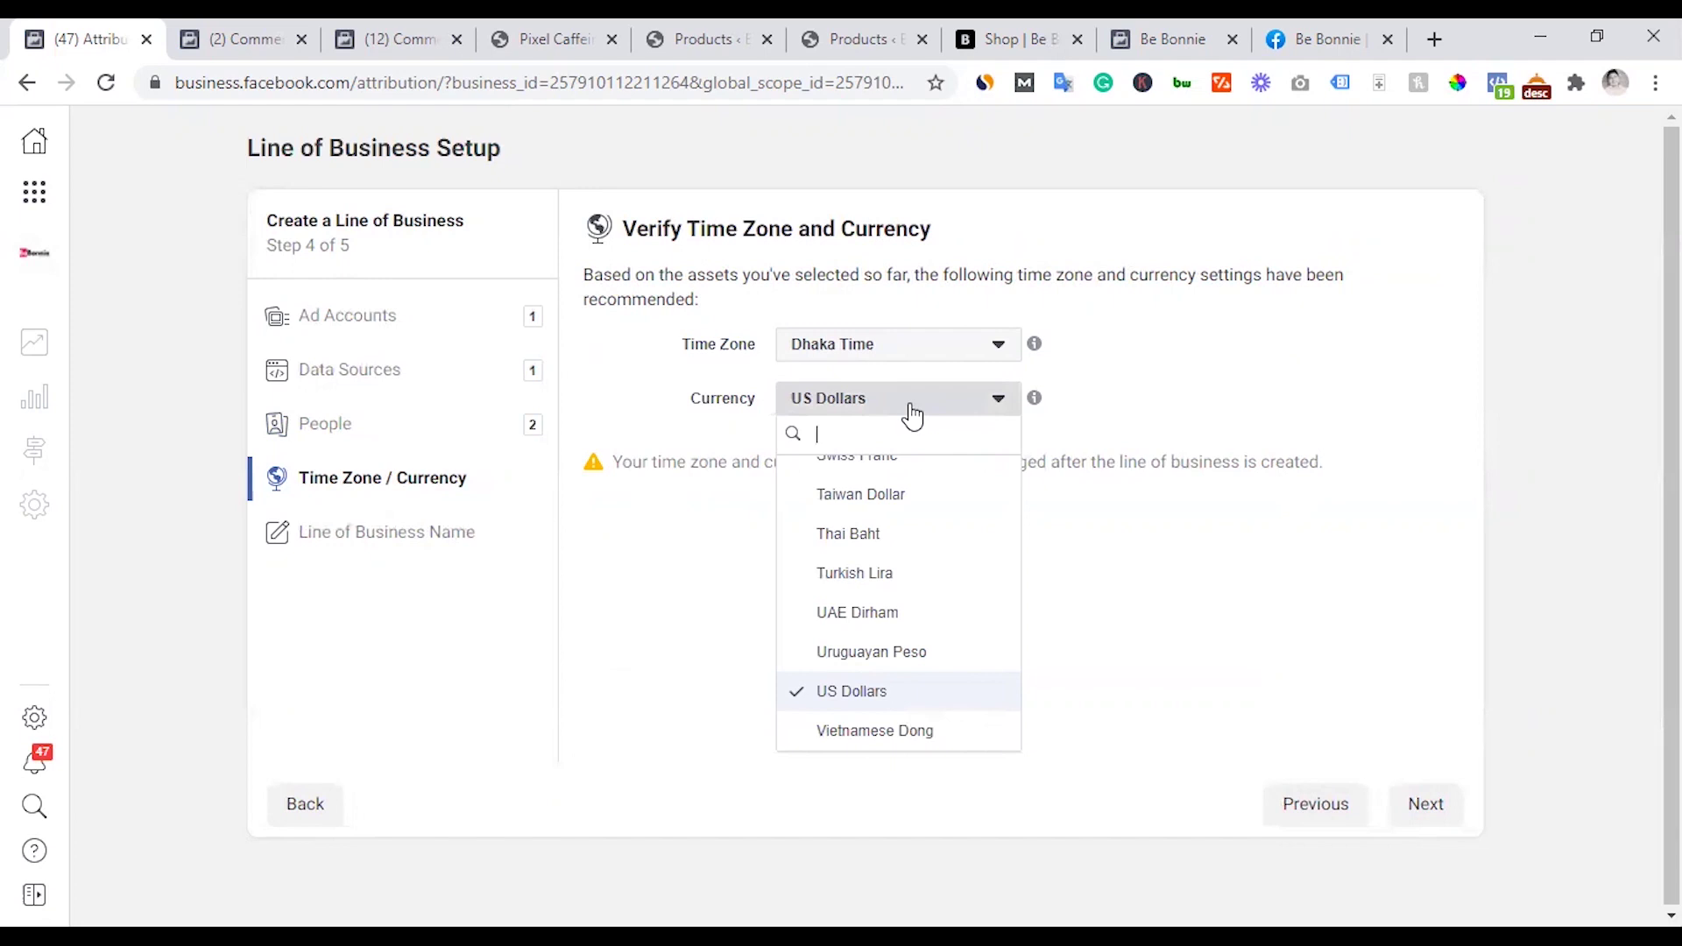
text(ba)
click(902, 472)
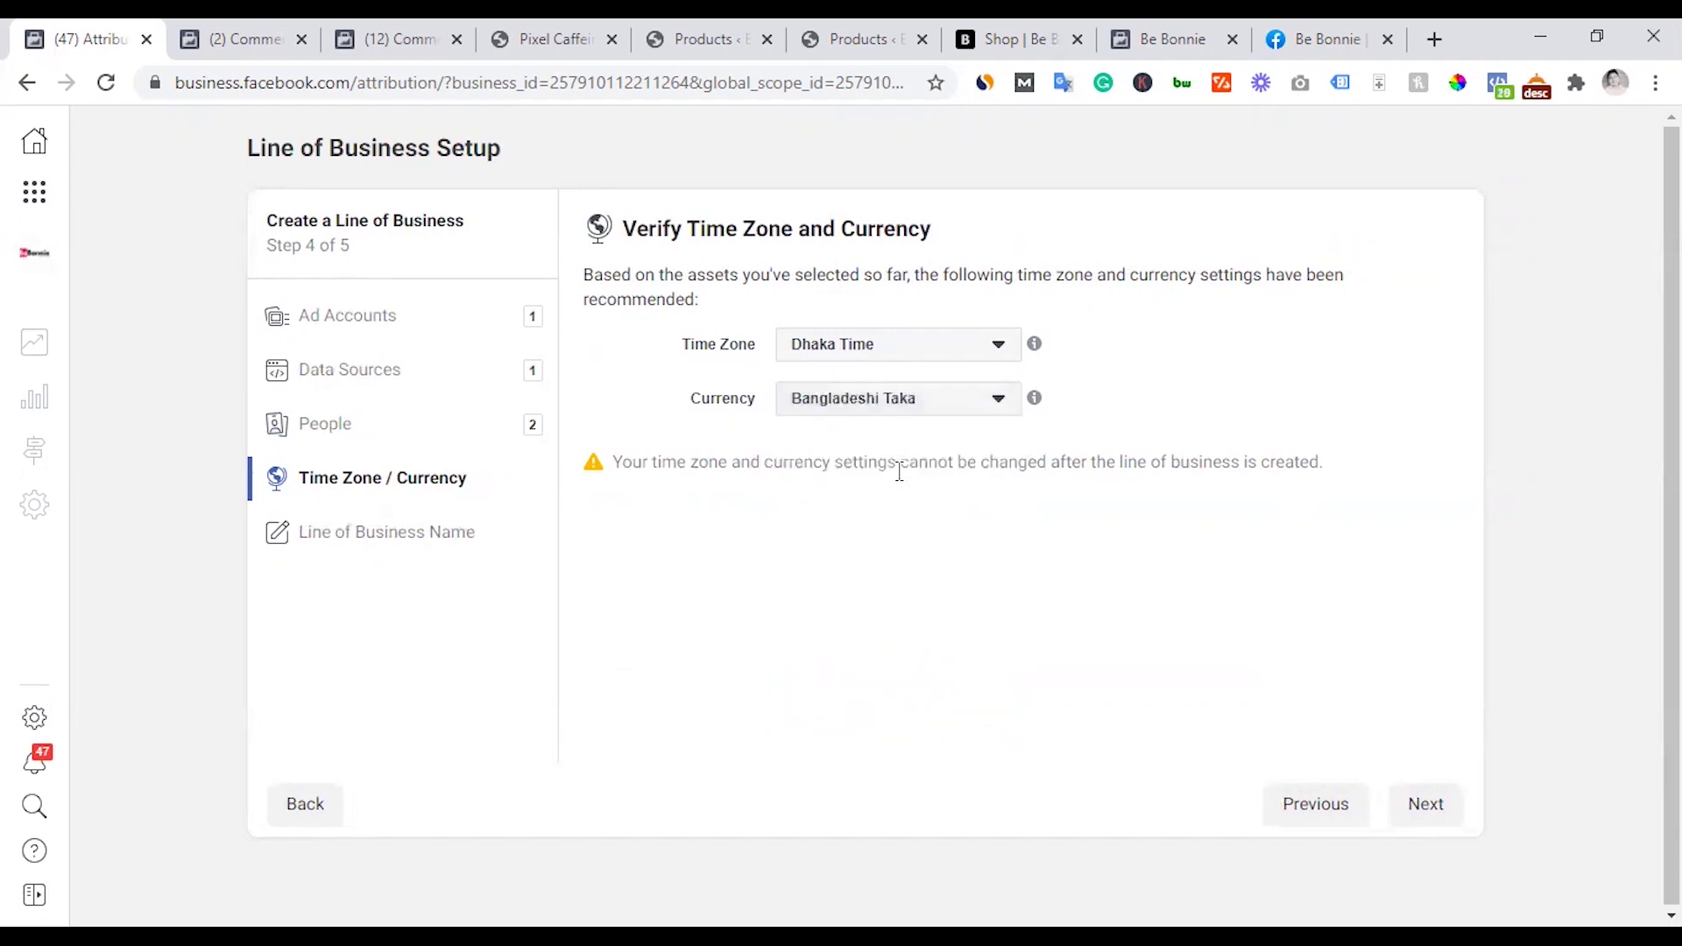
- Accept the time zone and currency settings and name the line of business Bong - Bangladesh
click(1415, 798)
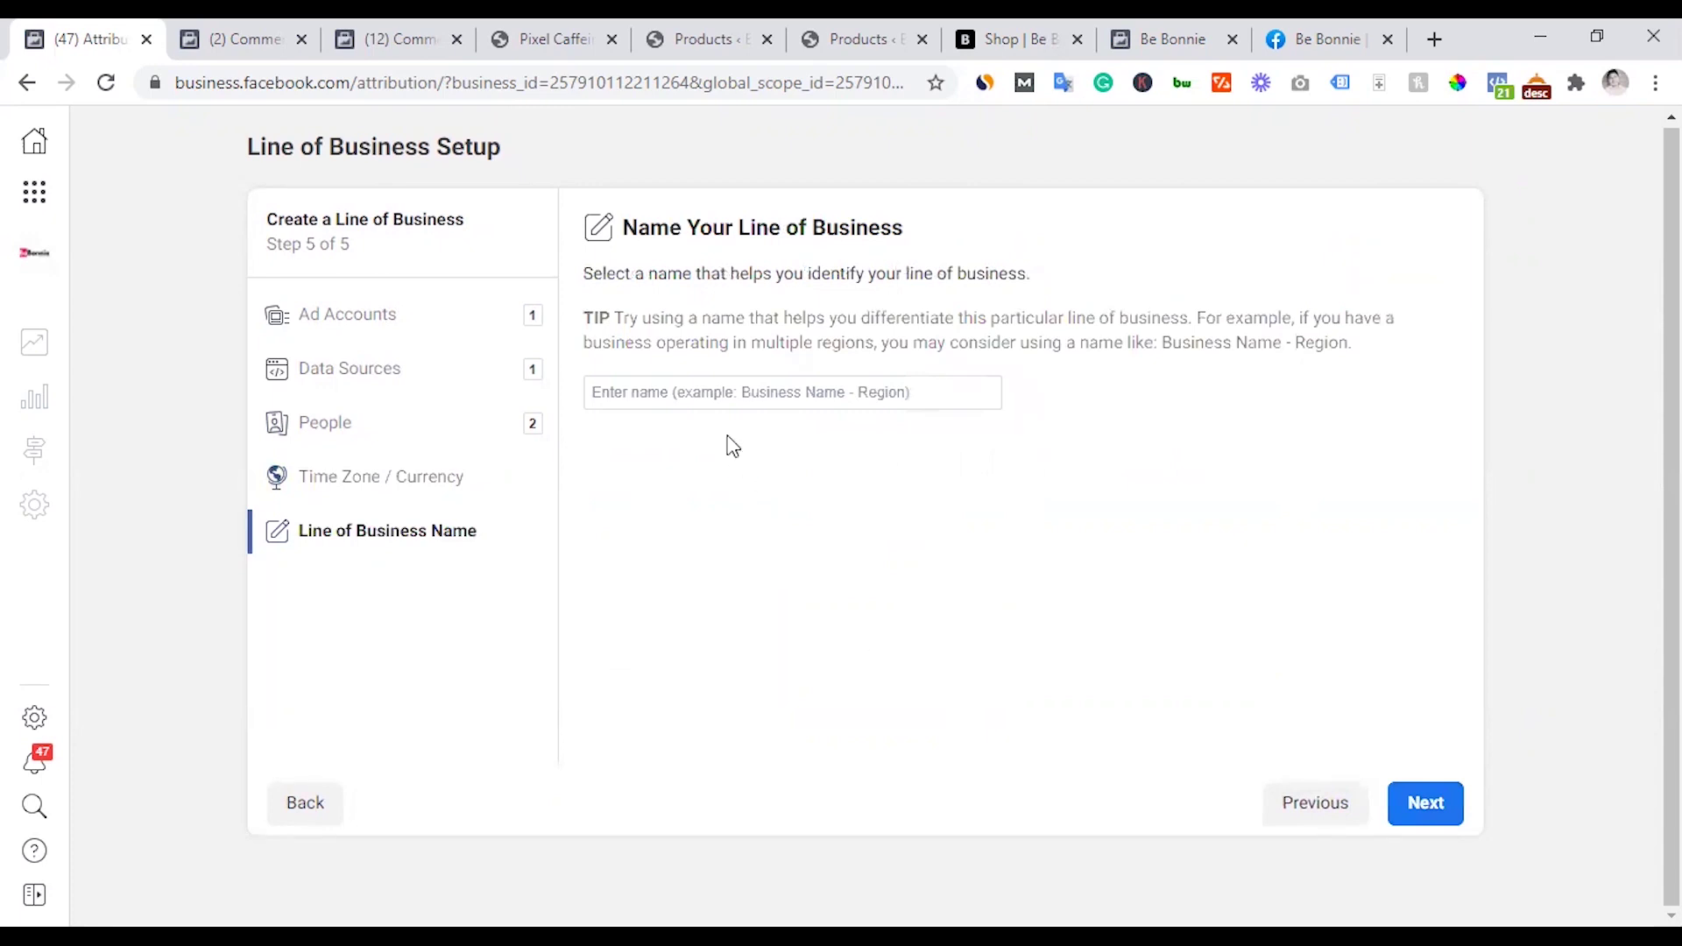
click(713, 406)
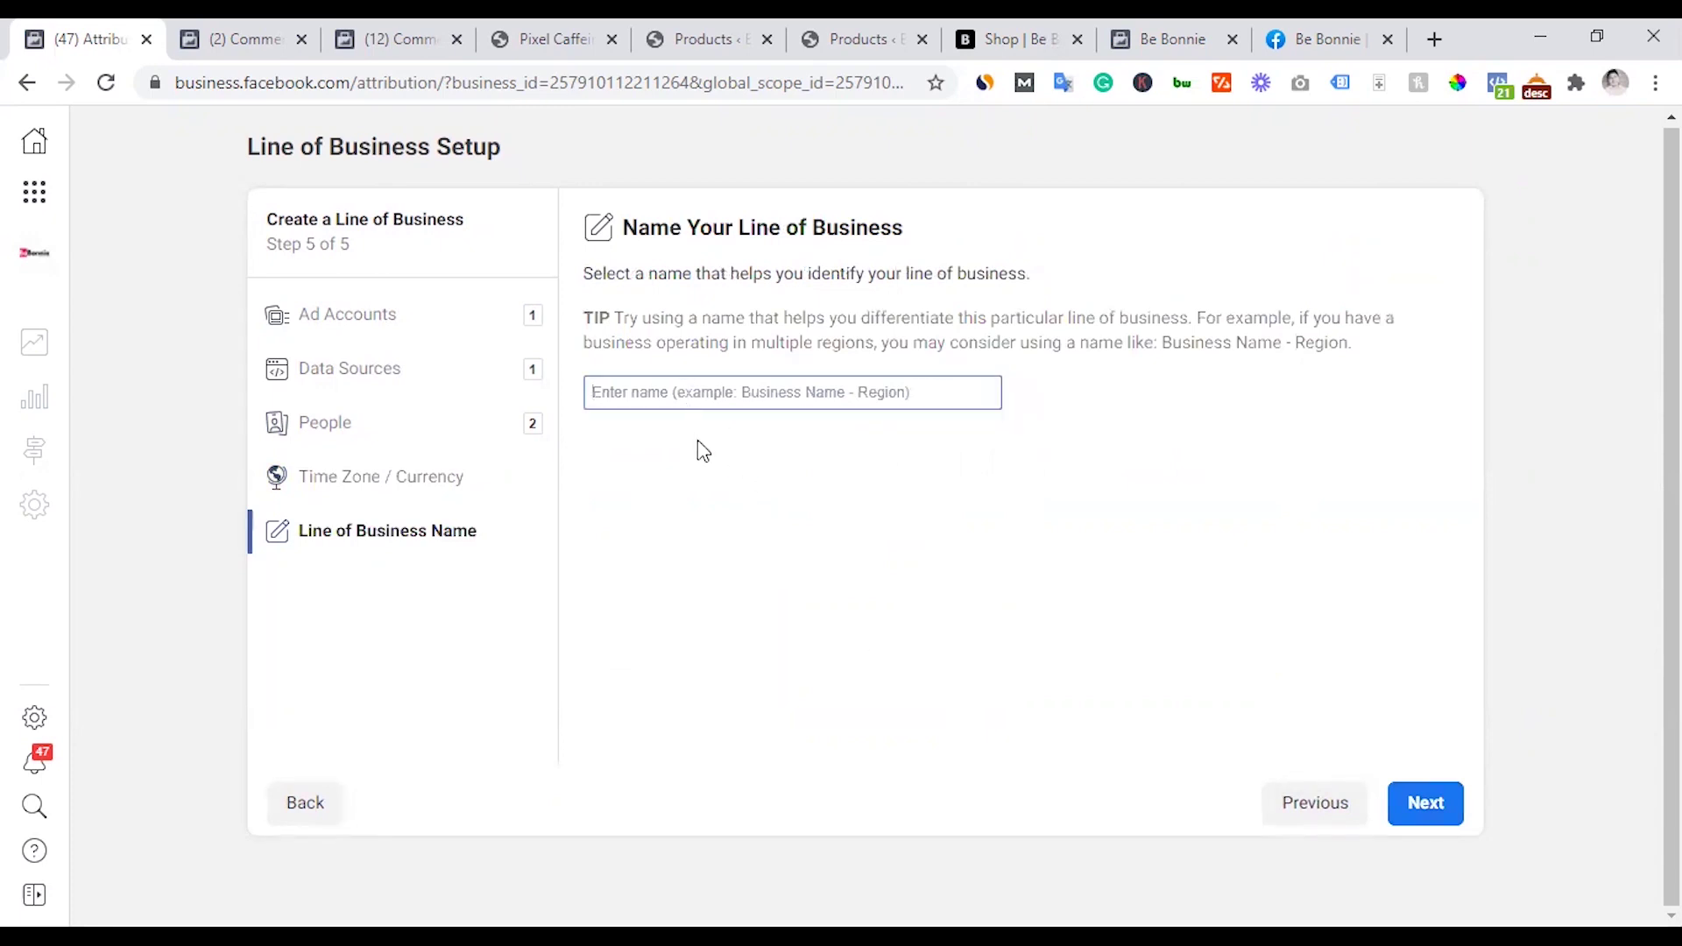
text(Bong - Bangladesh)
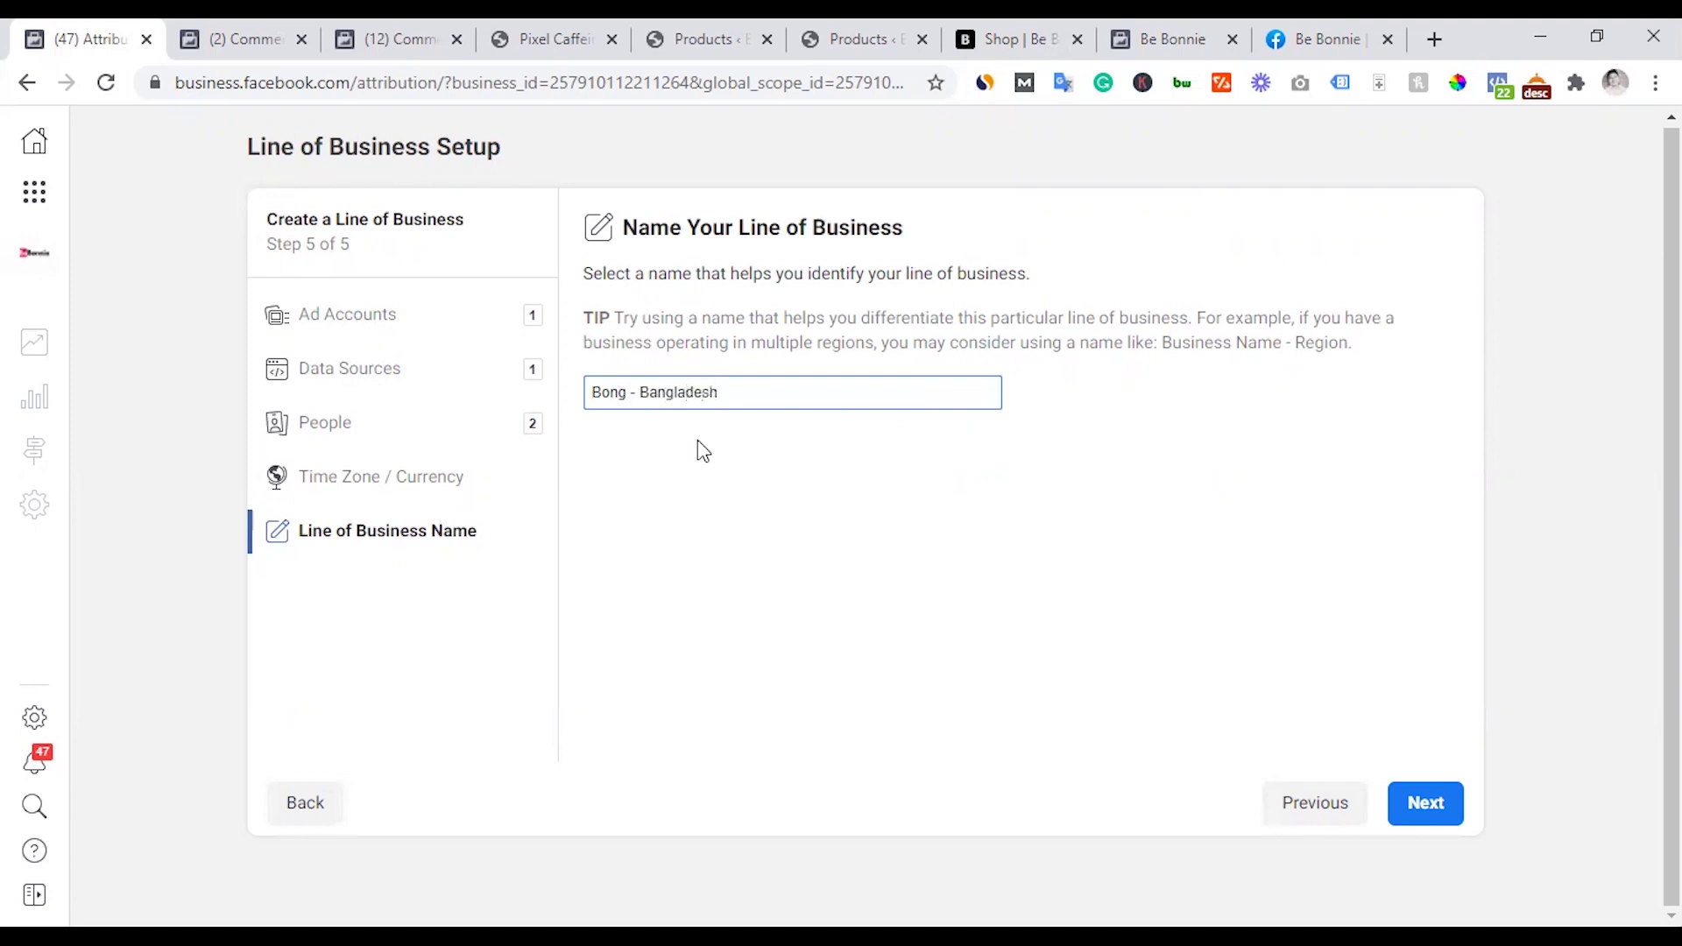
click(1452, 806)
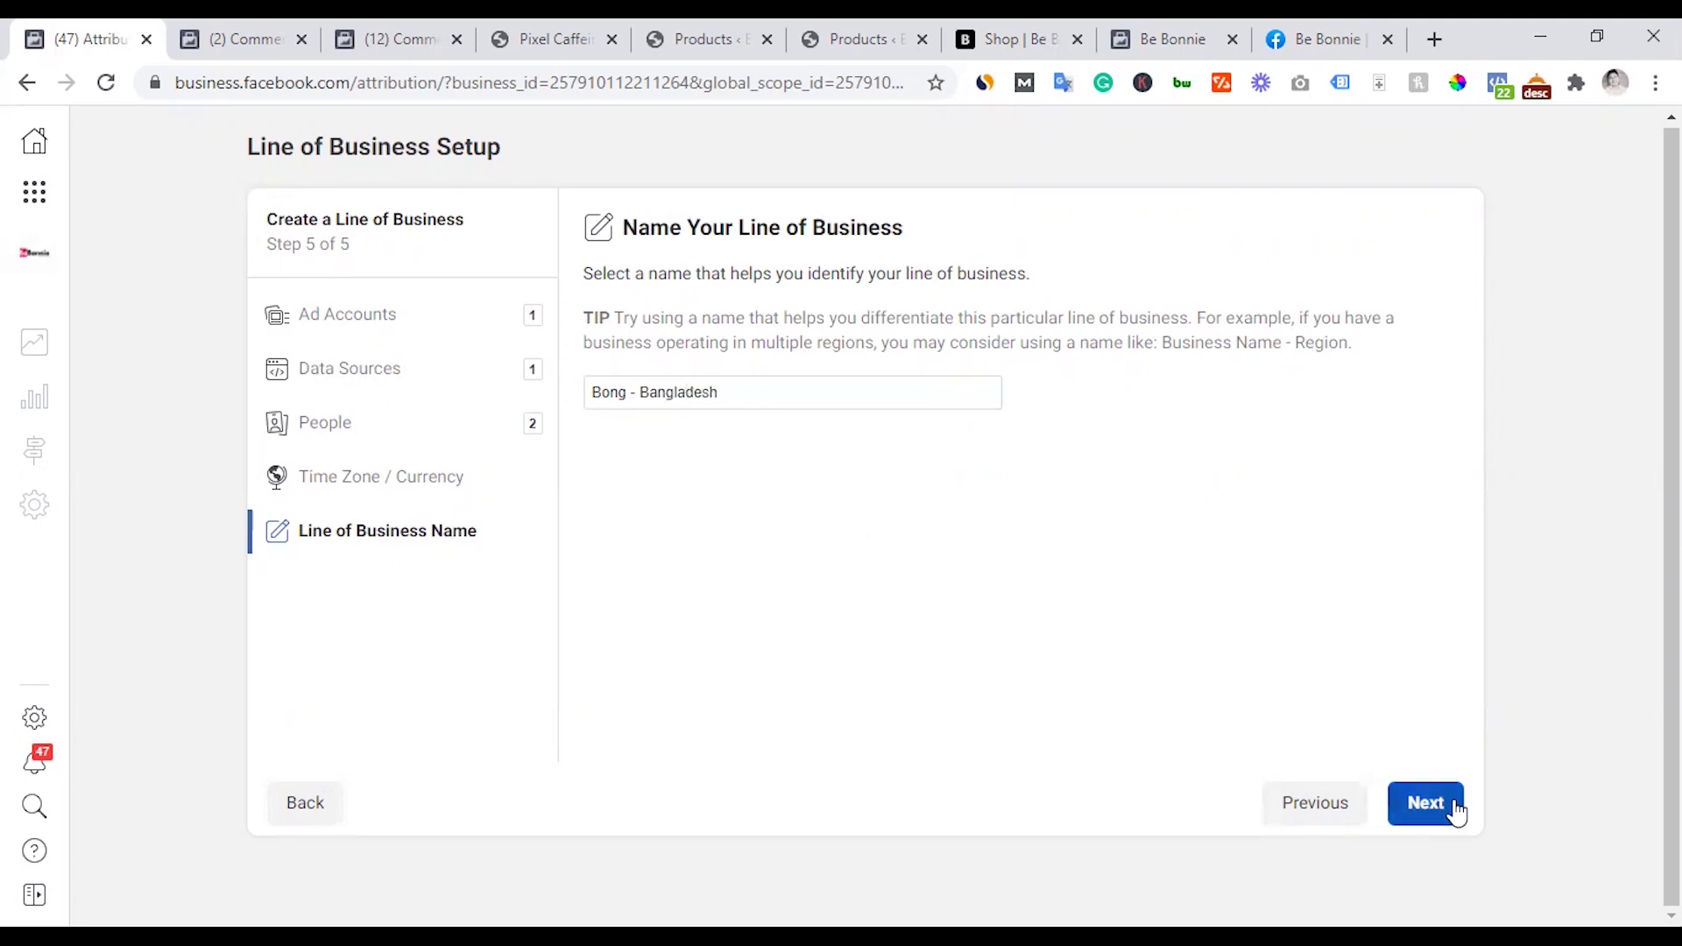
- Finish the line of business setup and continue to its diagnostics page to review the status and issues
scroll(701, 585, down, 4)
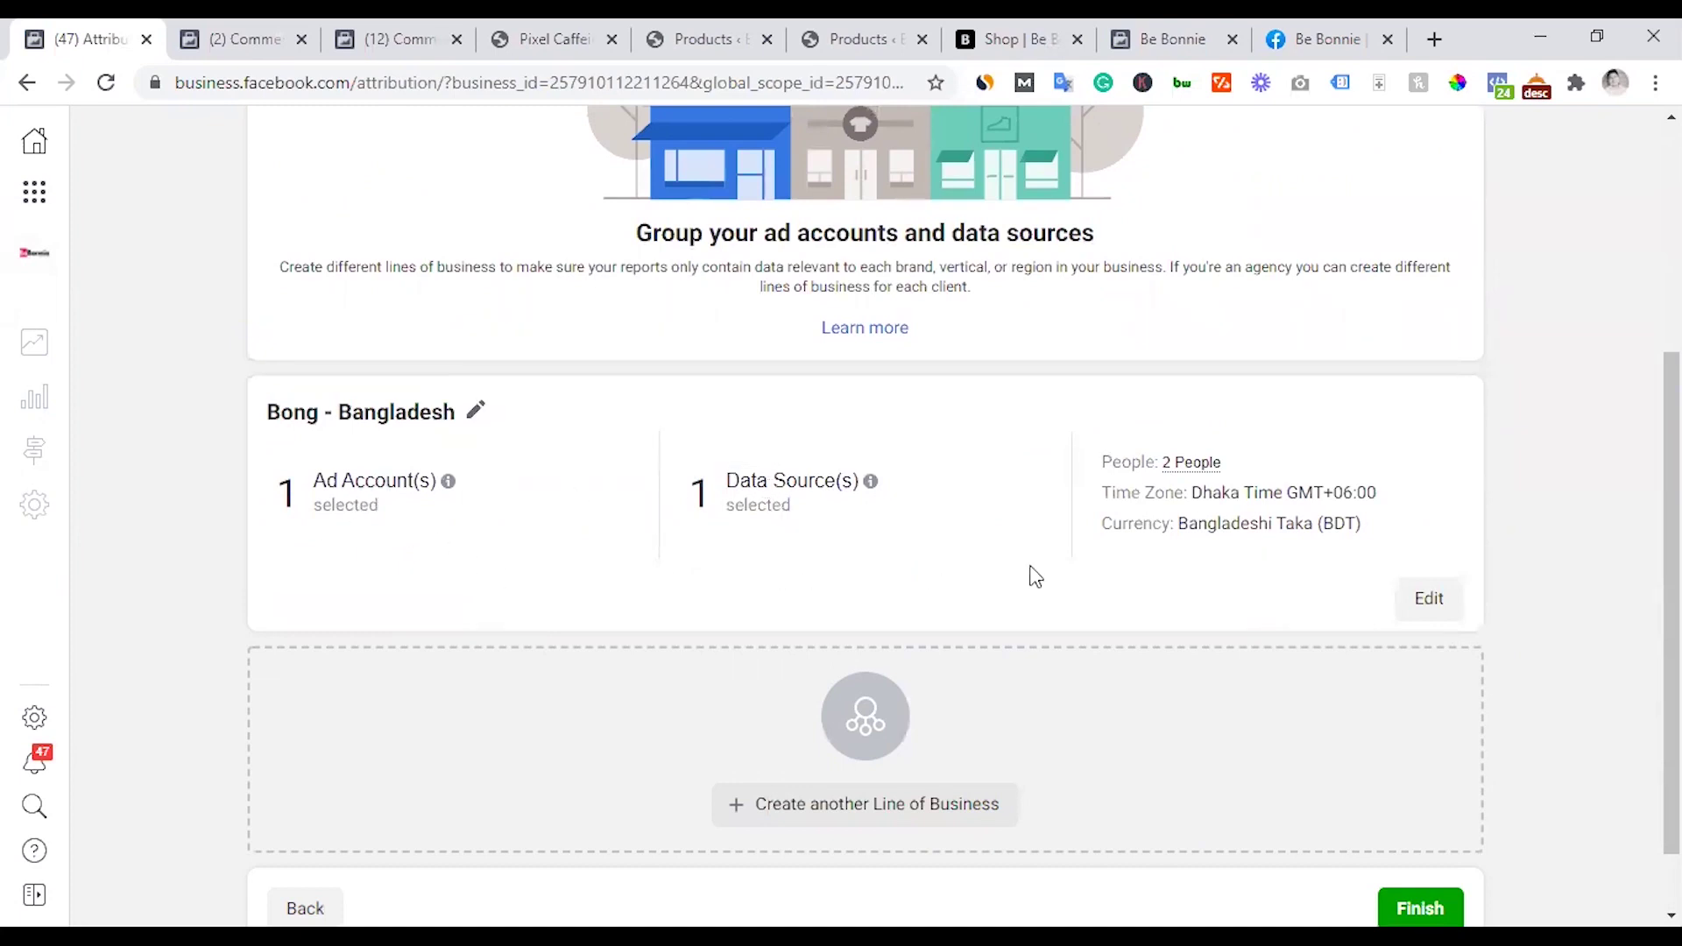
scroll(1077, 539, down, 1)
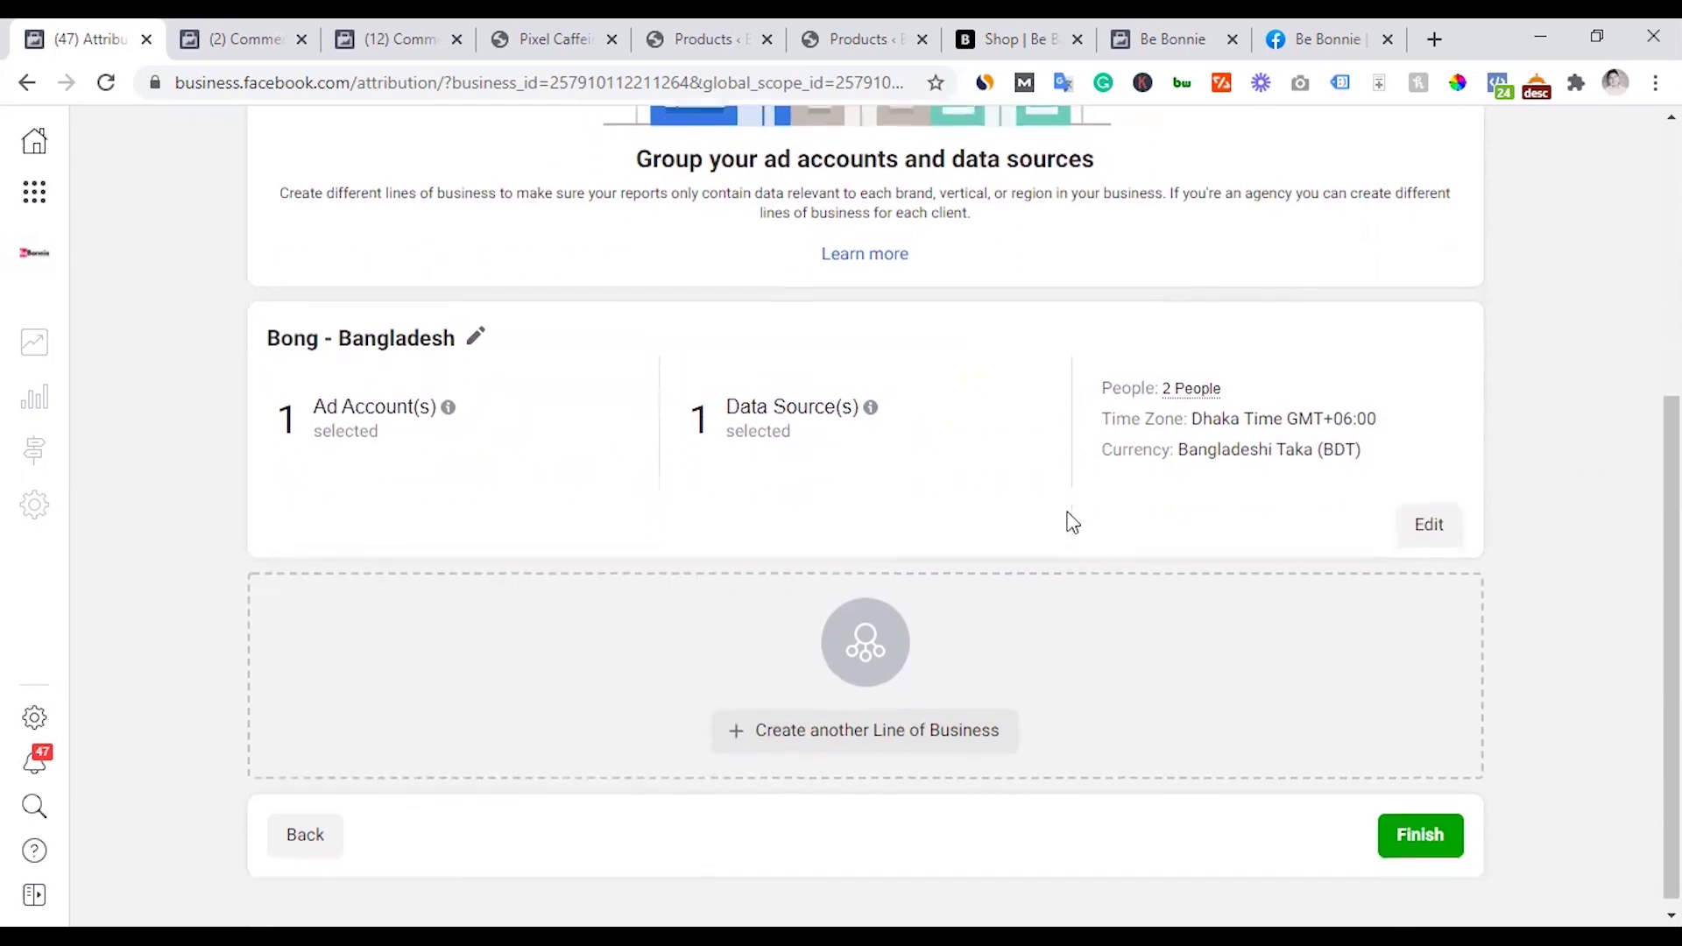
click(1426, 830)
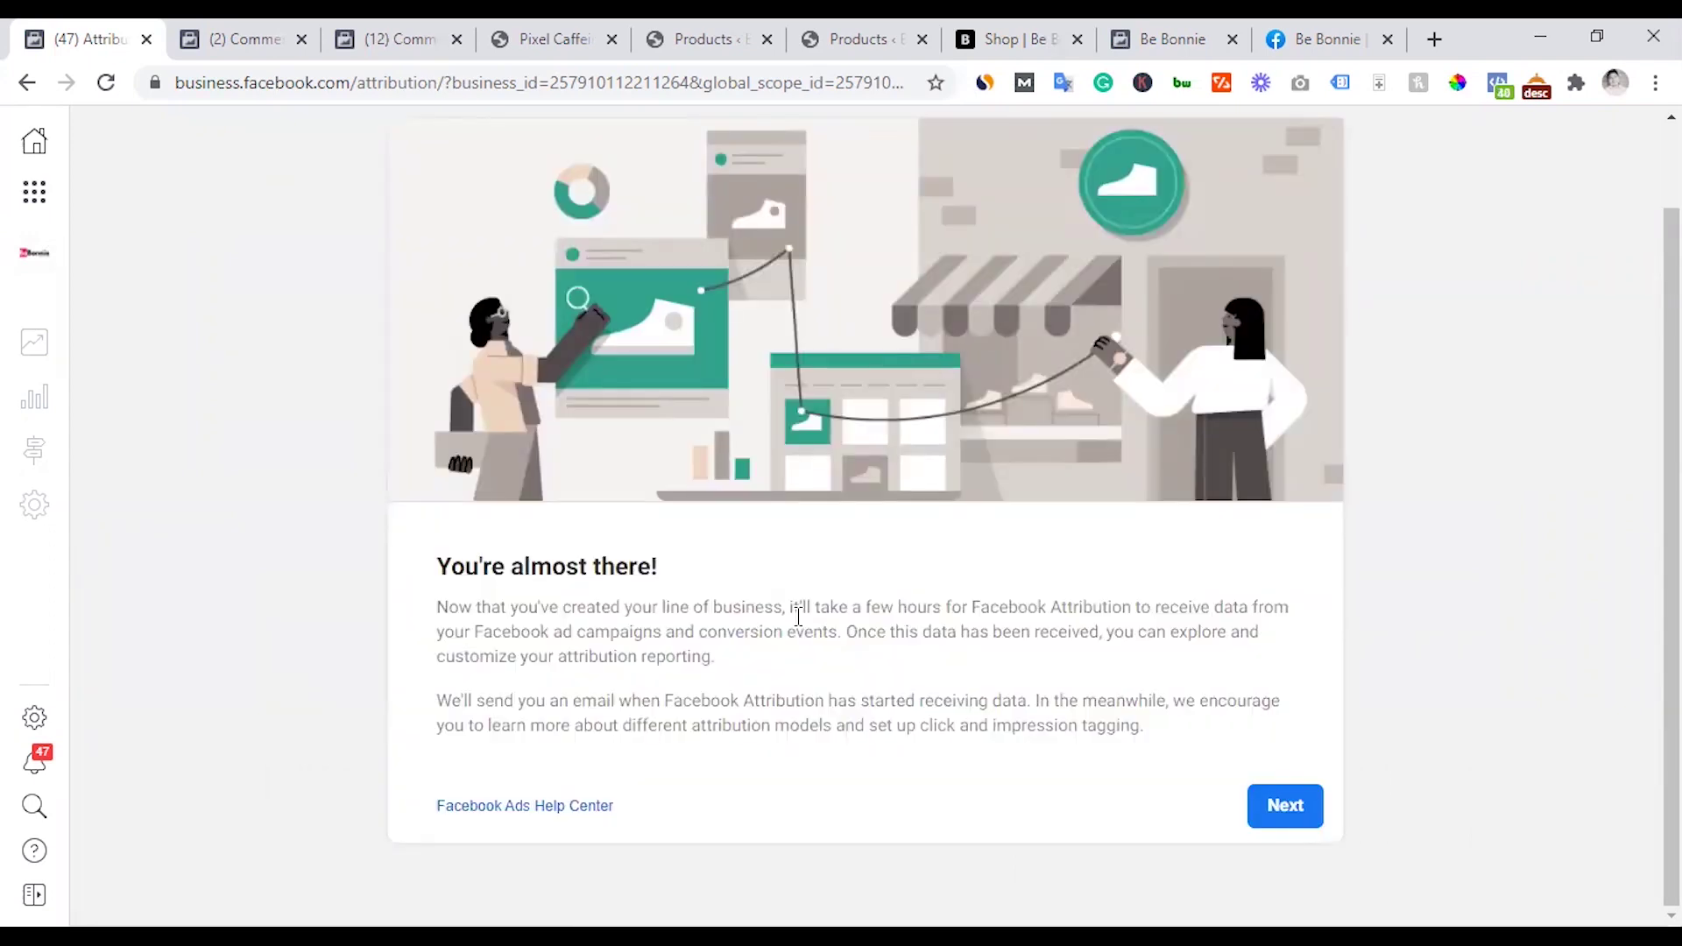
scroll(798, 616, up, 1)
scroll(797, 617, down, 1)
click(1281, 813)
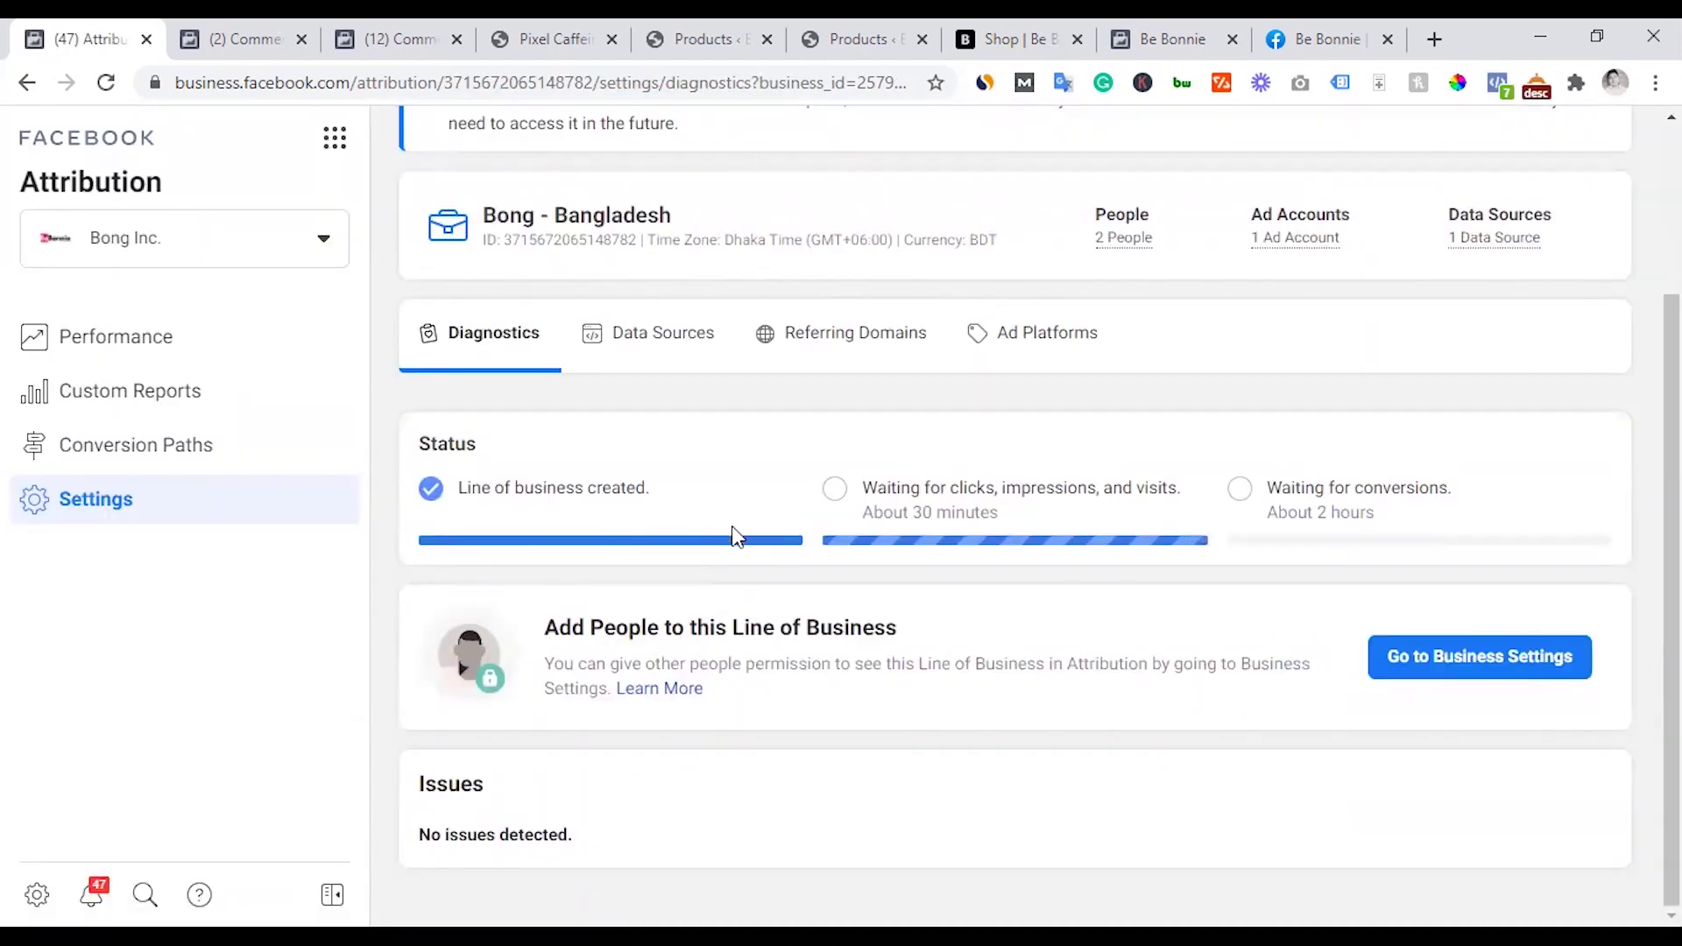
scroll(775, 571, up, 3)
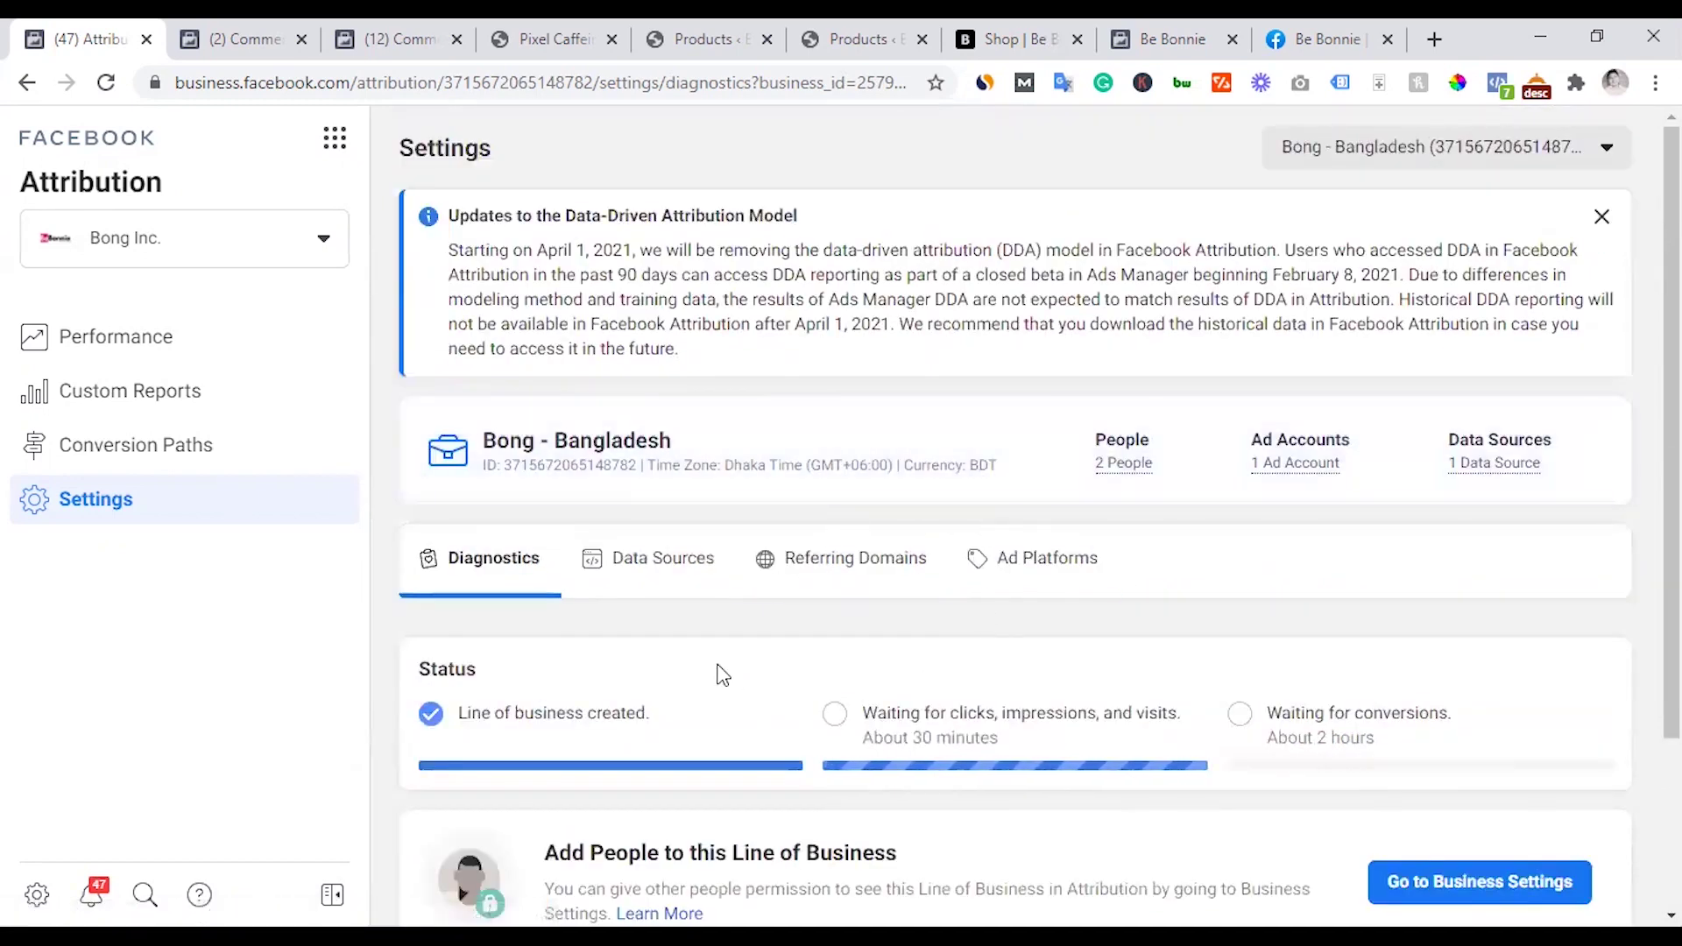
scroll(720, 652, down, 3)
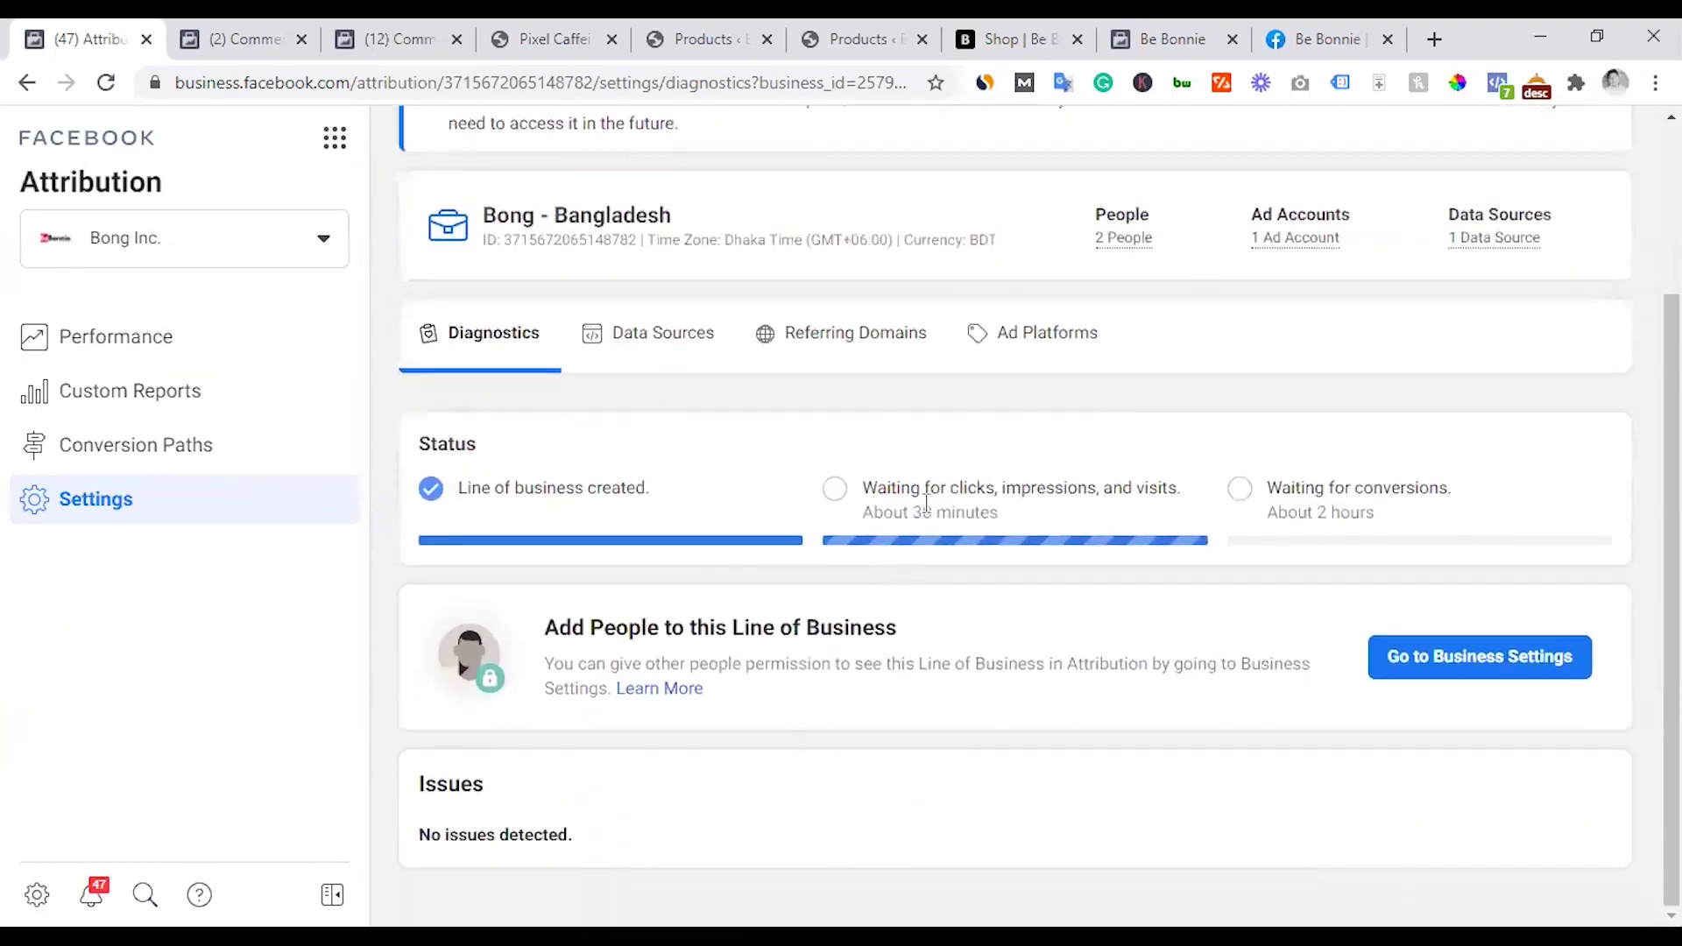